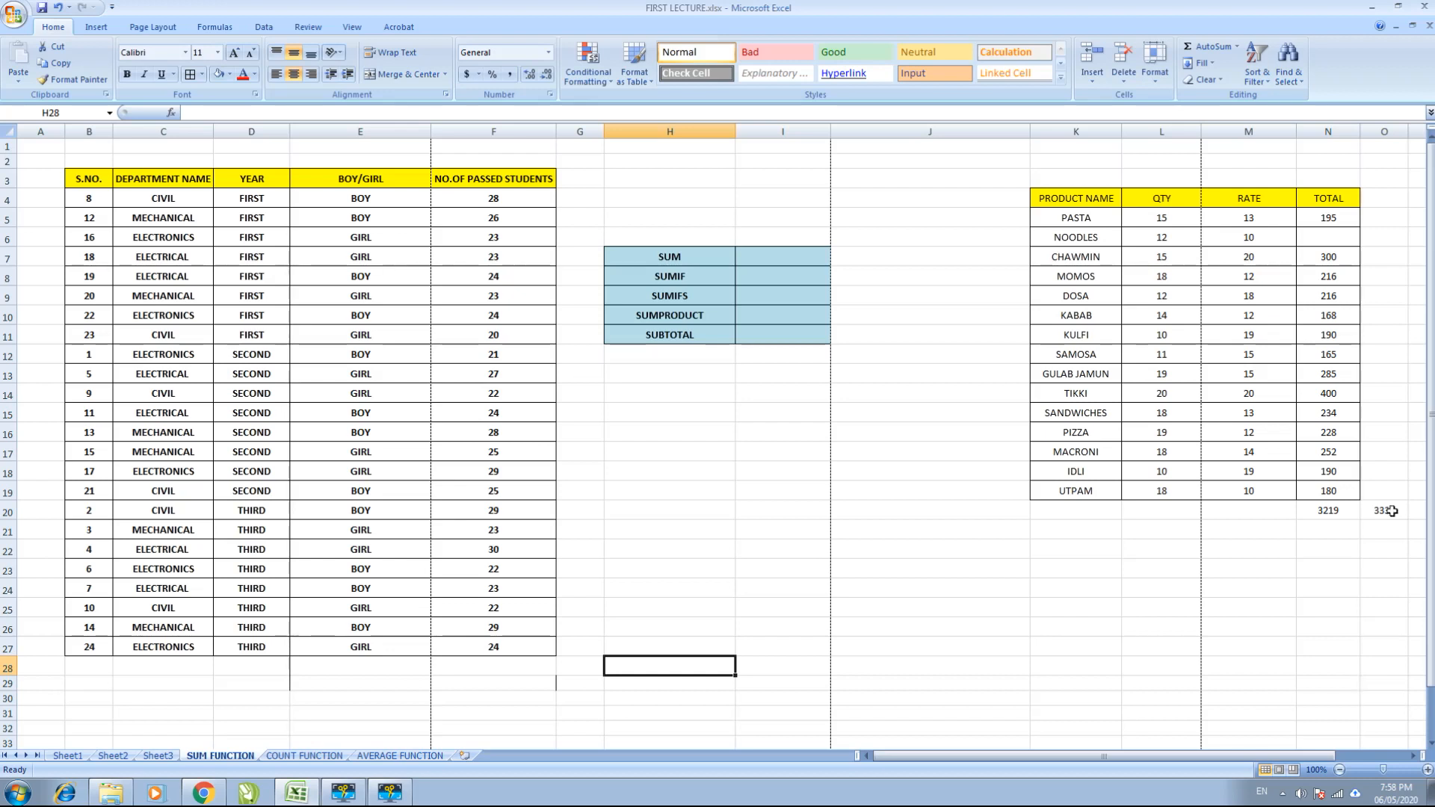
Review the list of functions to cover, from SUM through SUMIF, SUMIFS and SUMPRODUCT to SUBTOTAL.
{"action": "left_click", "coordinate": [693, 262]}
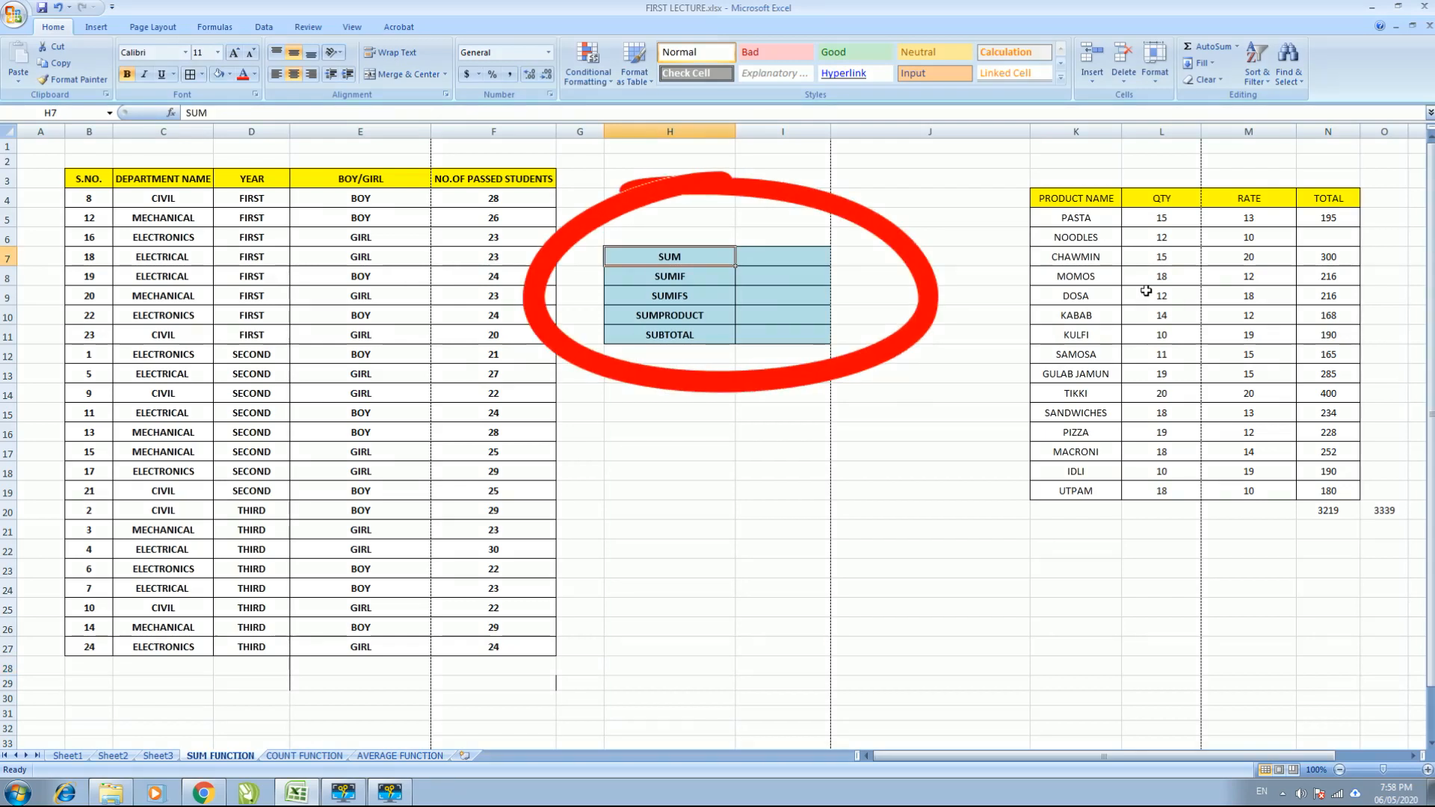
{"action": "key", "text": "Down"}
{"action": "key", "text": "Down"}
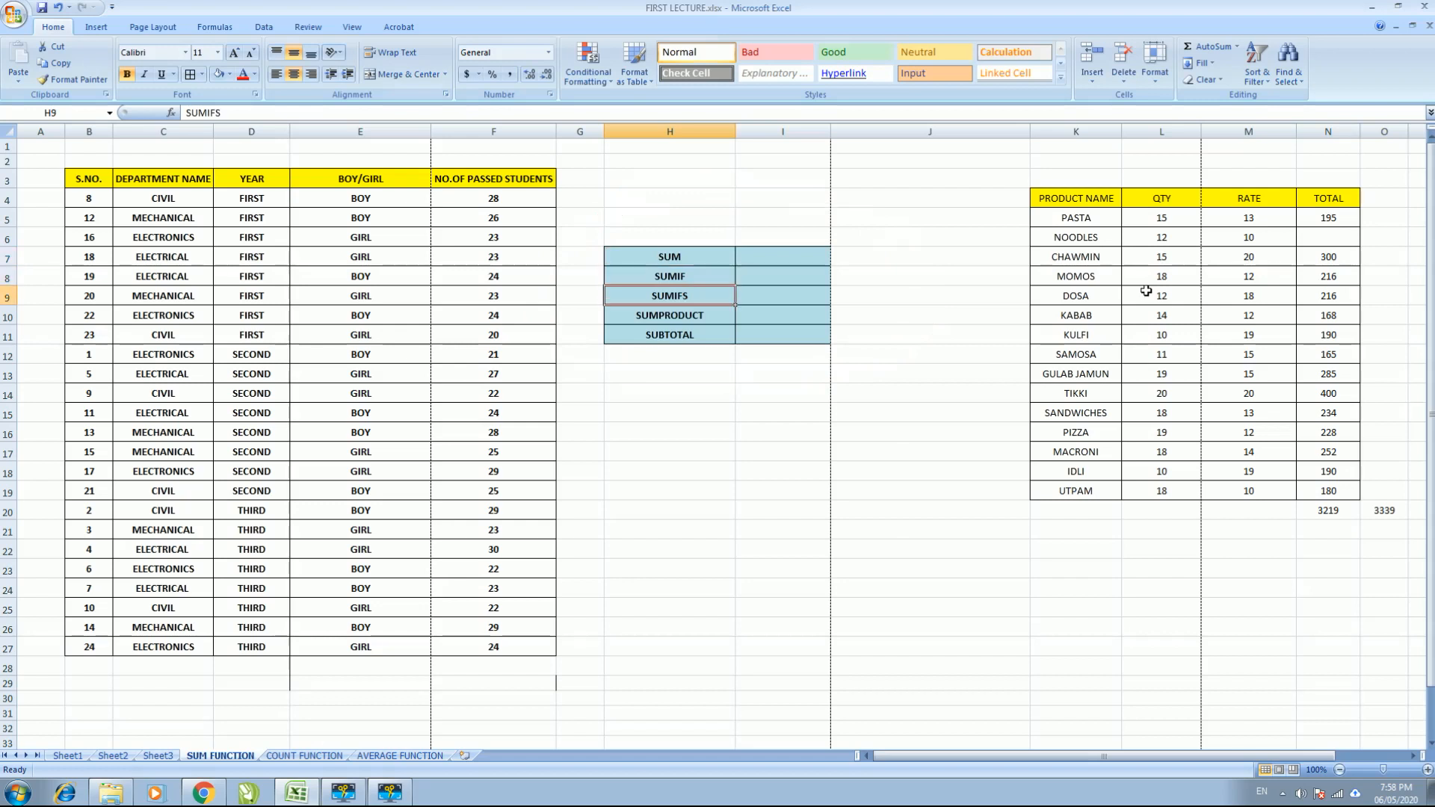
{"action": "key", "text": "Down"}
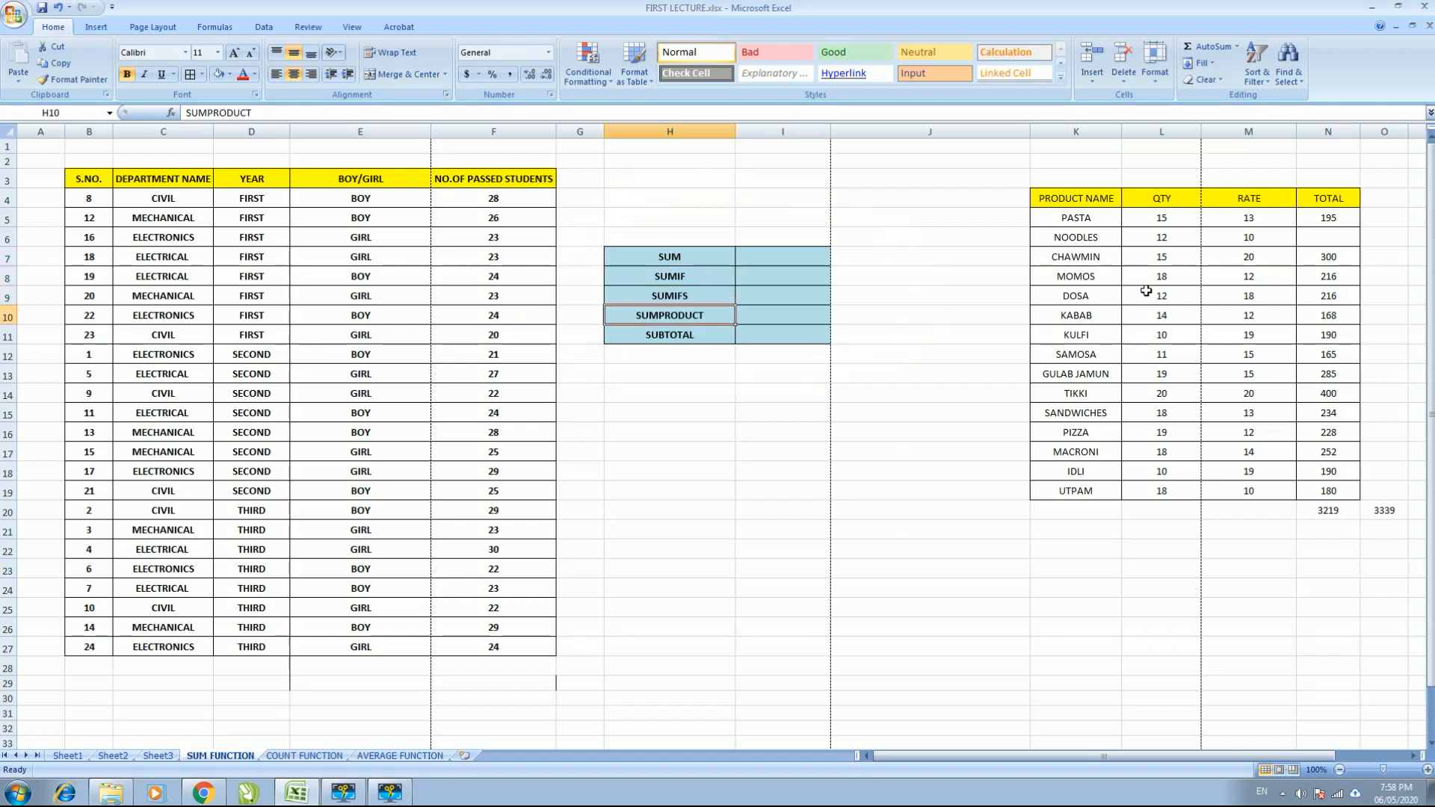
{"action": "key", "text": "Down"}
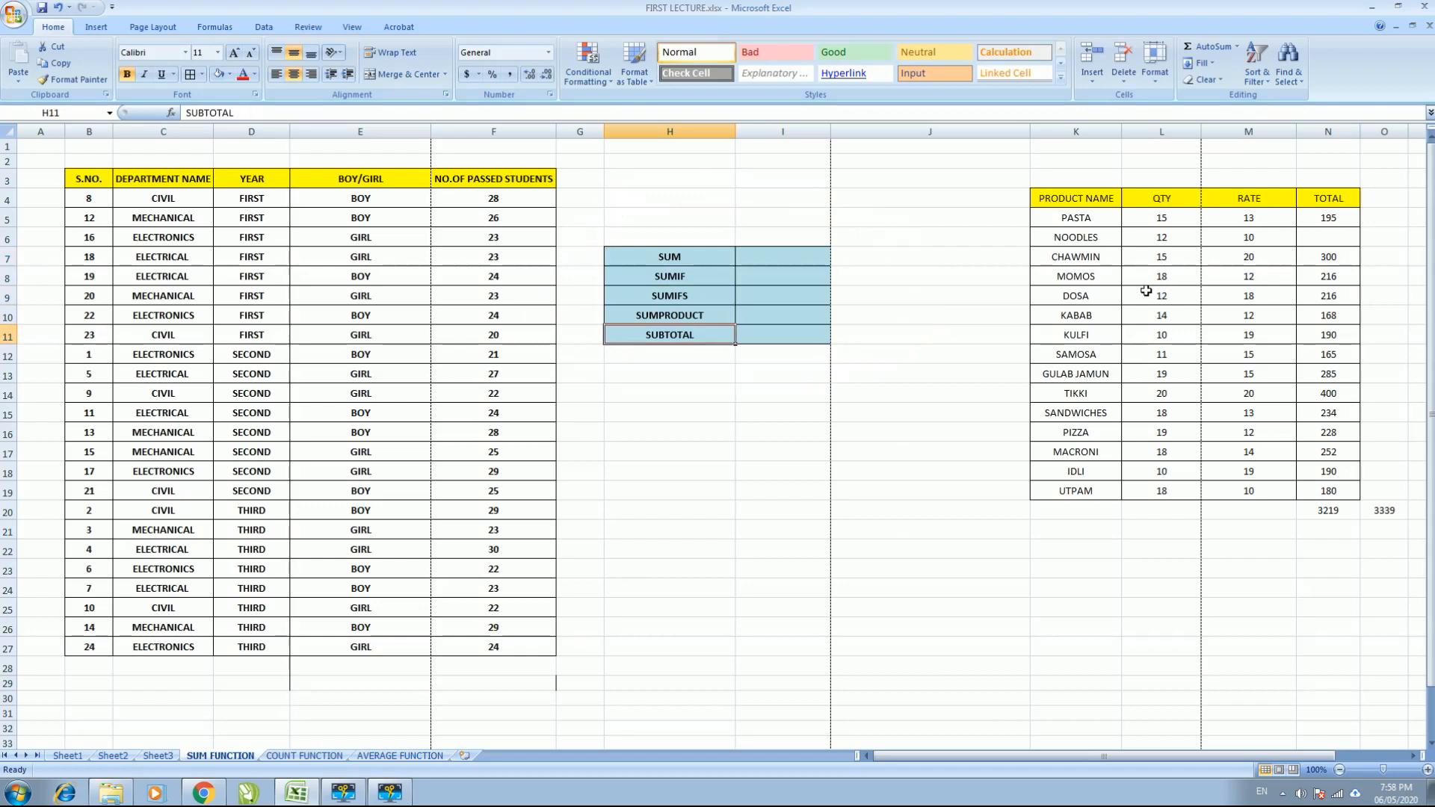
{"action": "key", "text": "Up"}
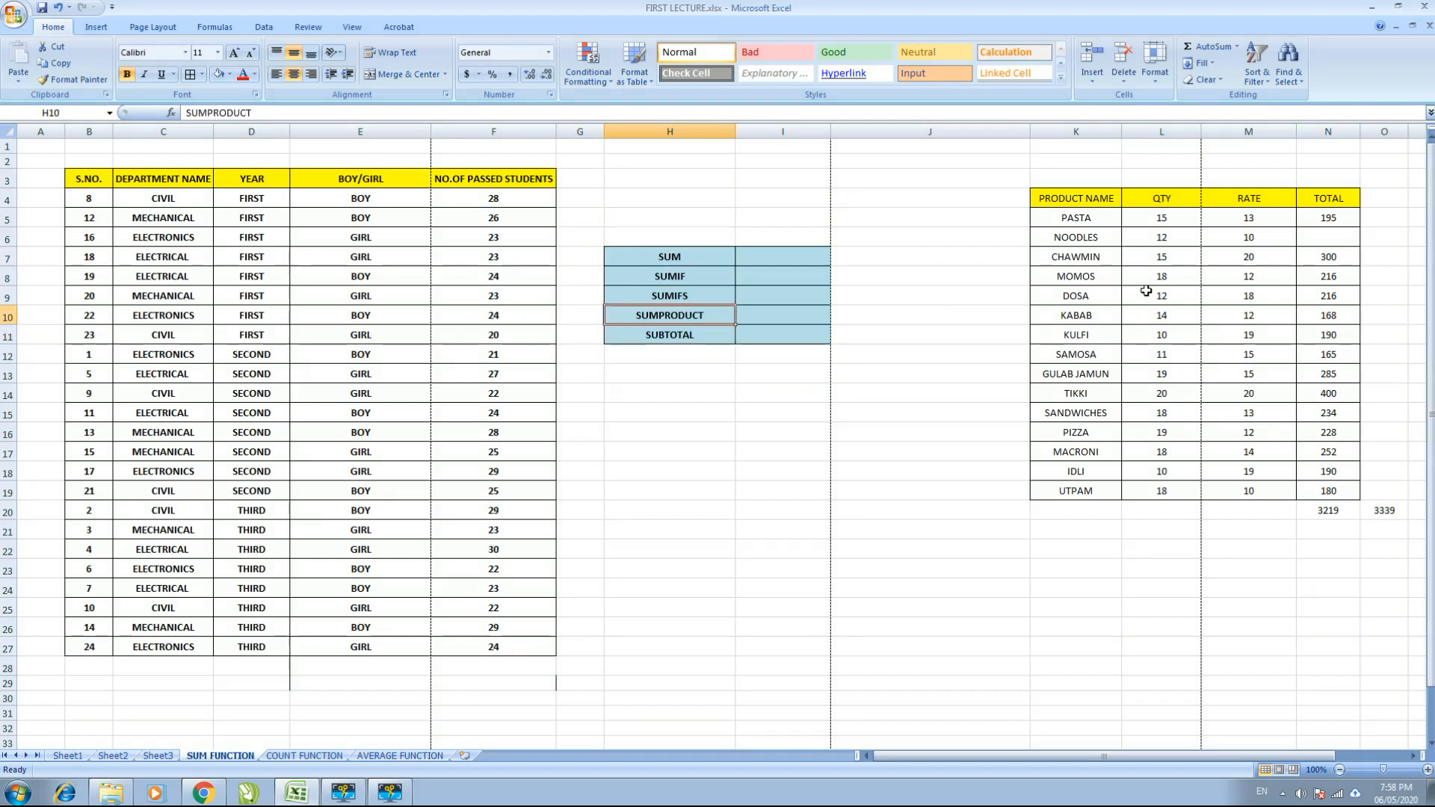
{"action": "key", "text": "Up"}
{"action": "key", "text": "Up"}
{"action": "key", "text": "Up"}
{"action": "key", "text": "Up"}
{"action": "key", "text": "Up"}
{"action": "key", "text": "Up"}
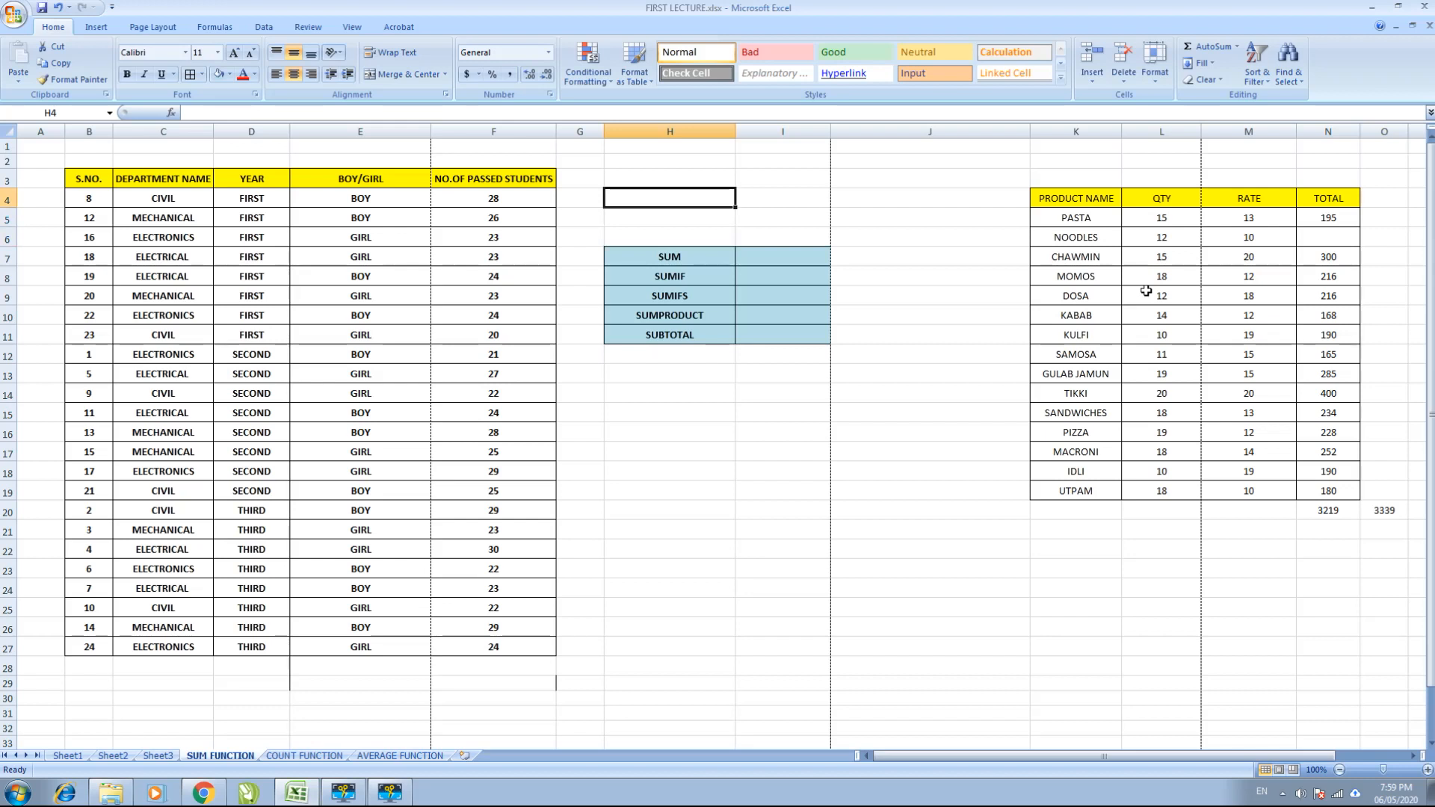
Highlight the student results table from the S.NO. header across to NO.OF PASSED STUDENTS and down through its rows.
{"action": "key", "text": "Up"}
{"action": "key", "text": "Left"}
{"action": "key", "text": "Left"}
{"action": "key", "text": "Left"}
{"action": "key", "text": "Left"}
{"action": "key", "text": "Left"}
{"action": "key", "text": "Left"}
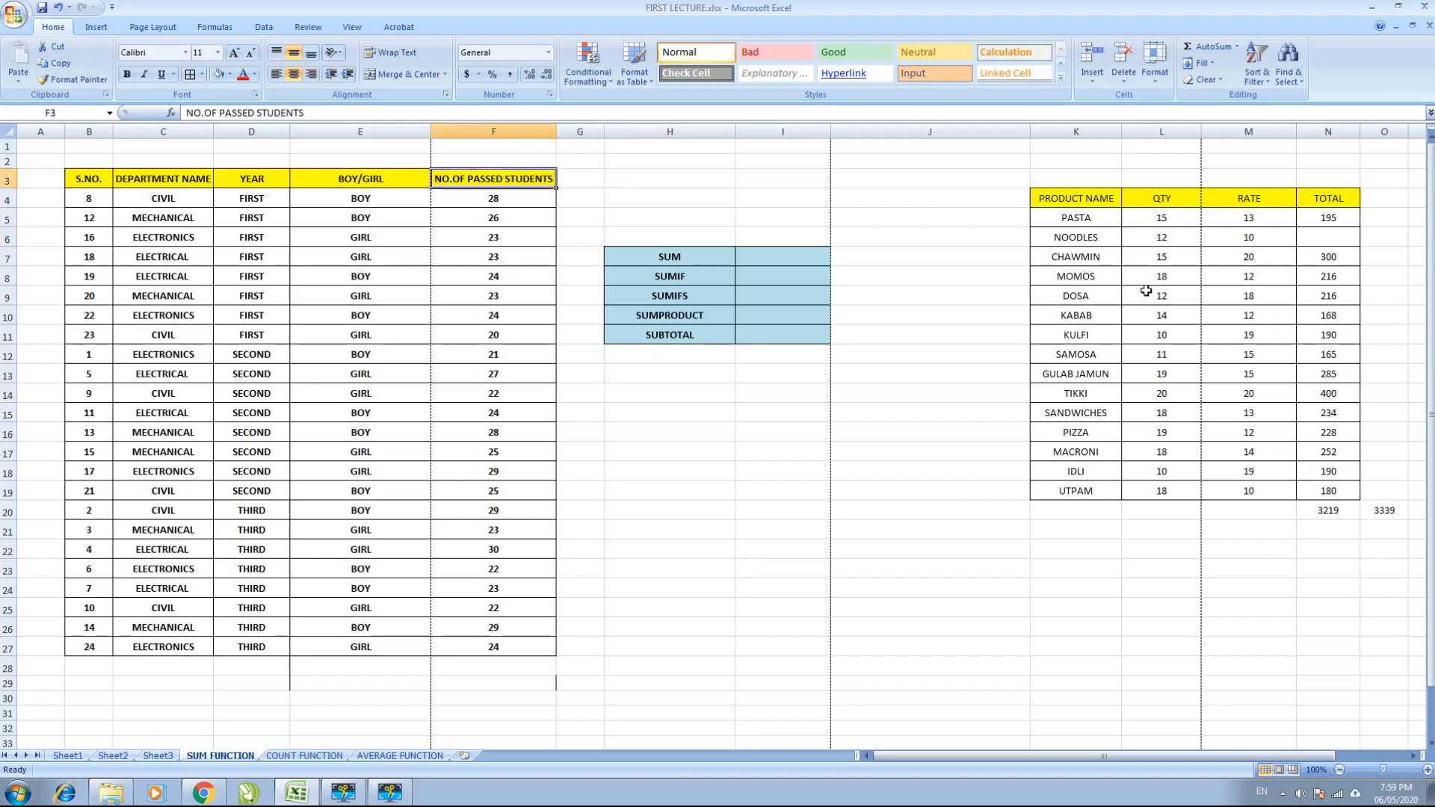
{"action": "key", "text": "shift+Right"}
{"action": "key", "text": "shift+Right"}
{"action": "key", "text": "shift+Right"}
{"action": "key", "text": "shift+Right"}
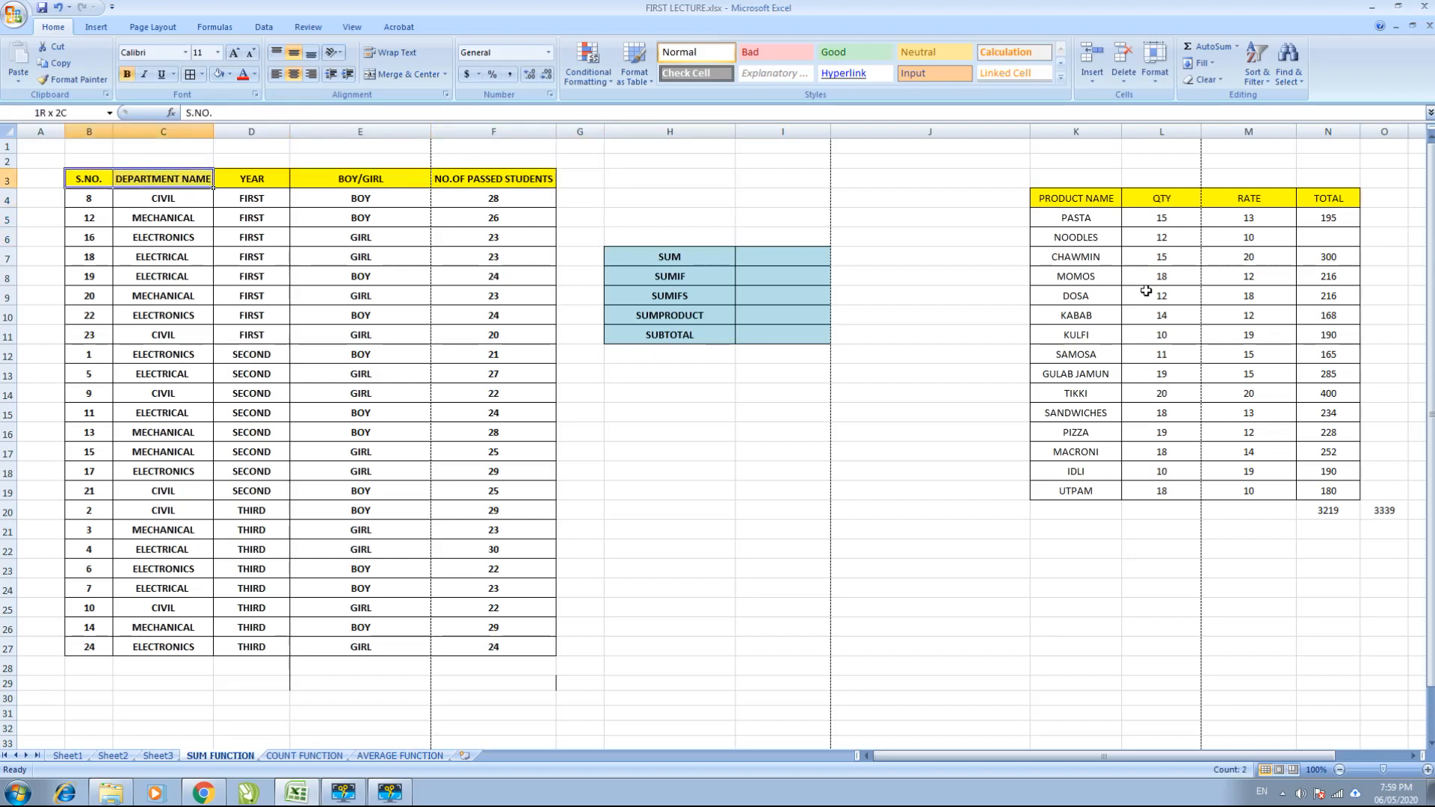
{"action": "key", "text": "shift+Down"}
{"action": "key", "text": "shift+Down"}
{"action": "key", "text": "shift+Down"}
{"action": "key", "text": "shift+Down"}
{"action": "key", "text": "shift+Down"}
{"action": "key", "text": "shift+Down"}
{"action": "key", "text": "shift+Down"}
{"action": "key", "text": "shift+Down"}
{"action": "key", "text": "shift+Down"}
{"action": "key", "text": "shift+Down"}
{"action": "key", "text": "shift+Down"}
{"action": "key", "text": "shift+Down"}
{"action": "key", "text": "shift+Down"}
{"action": "key", "text": "shift+Down"}
{"action": "key", "text": "shift+Down"}
{"action": "key", "text": "shift+Down"}
{"action": "key", "text": "shift+Down"}
{"action": "key", "text": "shift+Down"}
{"action": "key", "text": "shift+Down"}
{"action": "key", "text": "shift+Down"}
{"action": "key", "text": "shift+Down"}
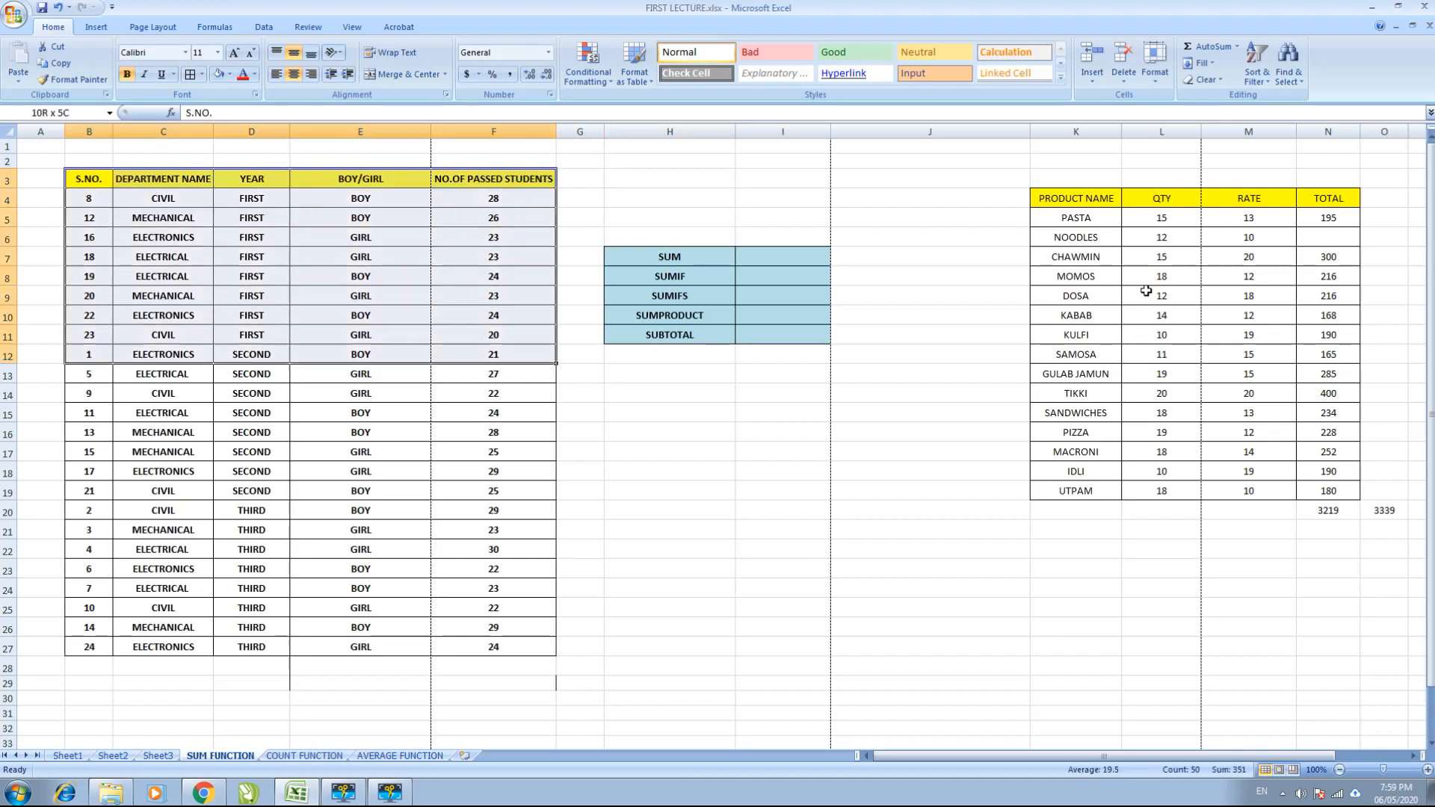
Sort the student results table by S.NO. in ascending order.
{"action": "key", "text": "Down"}
{"action": "key", "text": "Down"}
{"action": "key", "text": "Up"}
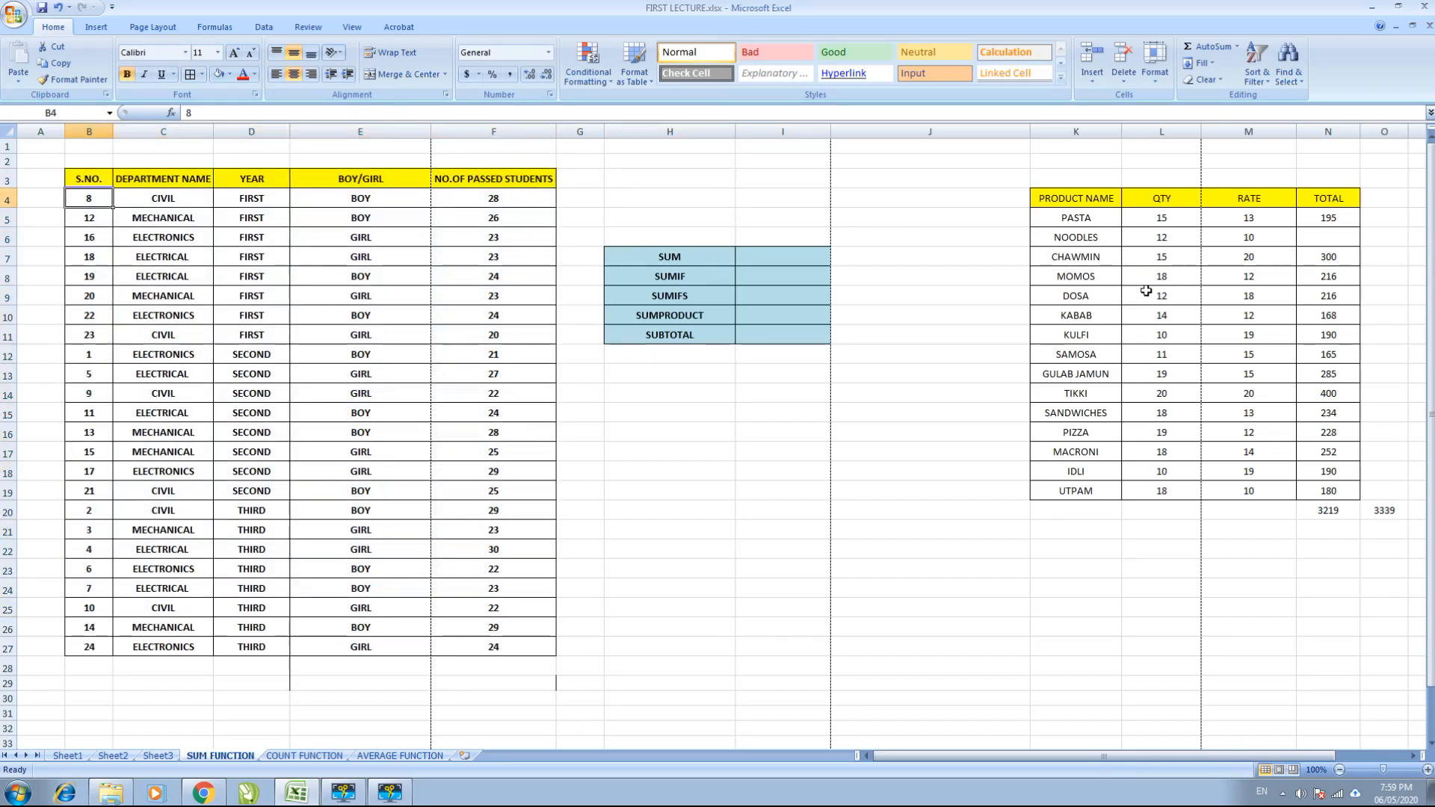
{"action": "left_click", "coordinate": [264, 27]}
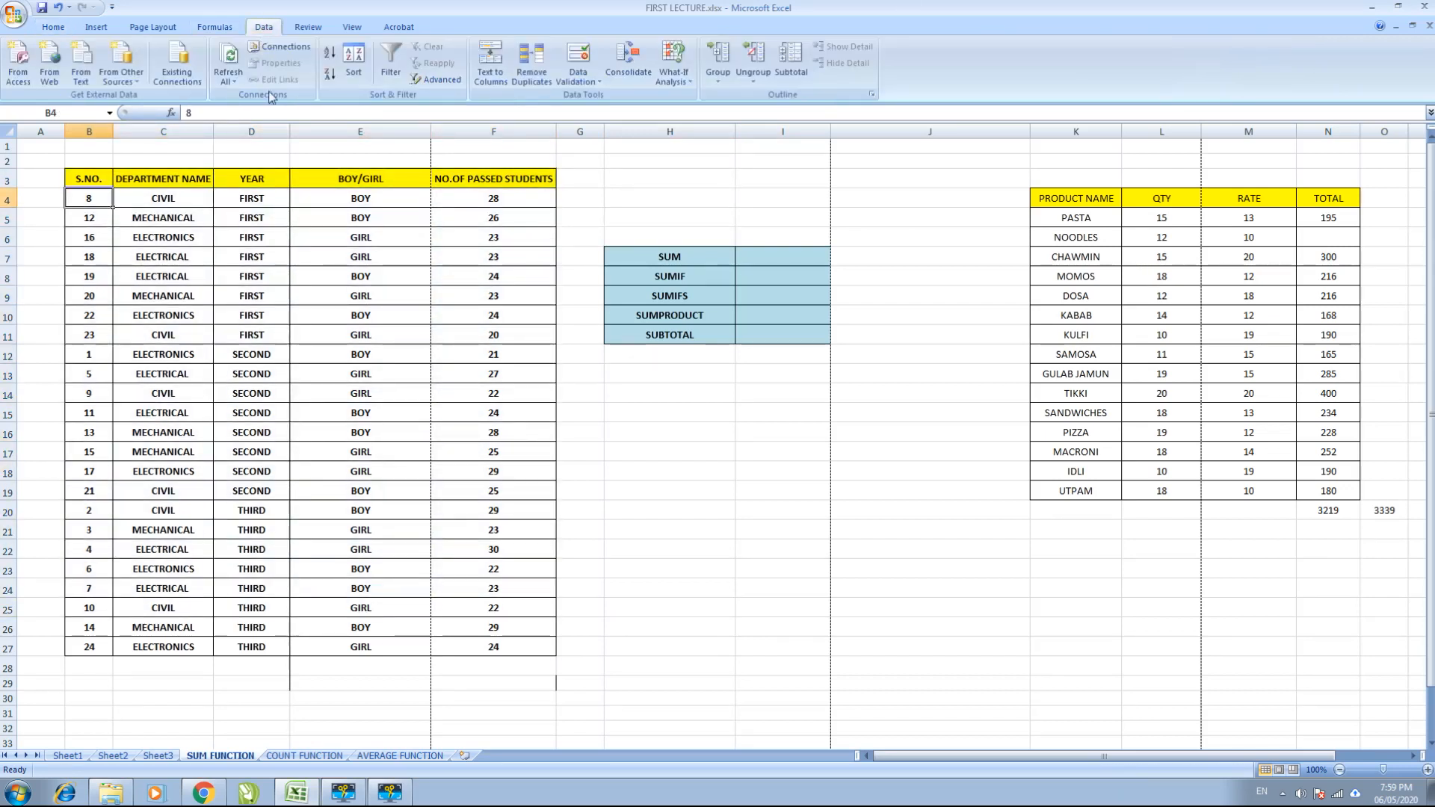
{"action": "left_click", "coordinate": [329, 53]}
{"action": "left_click", "coordinate": [287, 302]}
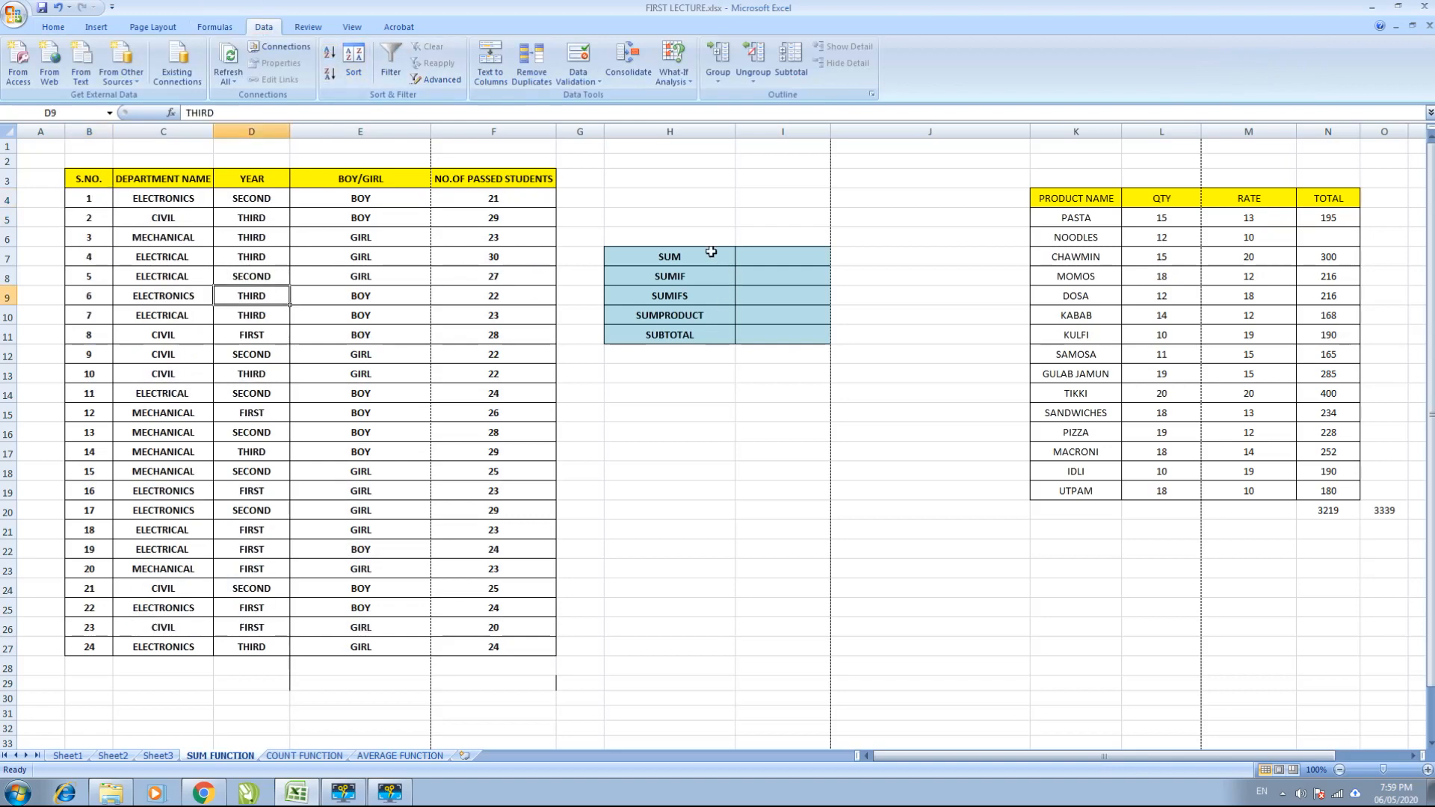
Examine the department name, year, boy/girl and passed students columns in the first rows of the student table.
{"action": "left_click", "coordinate": [169, 200]}
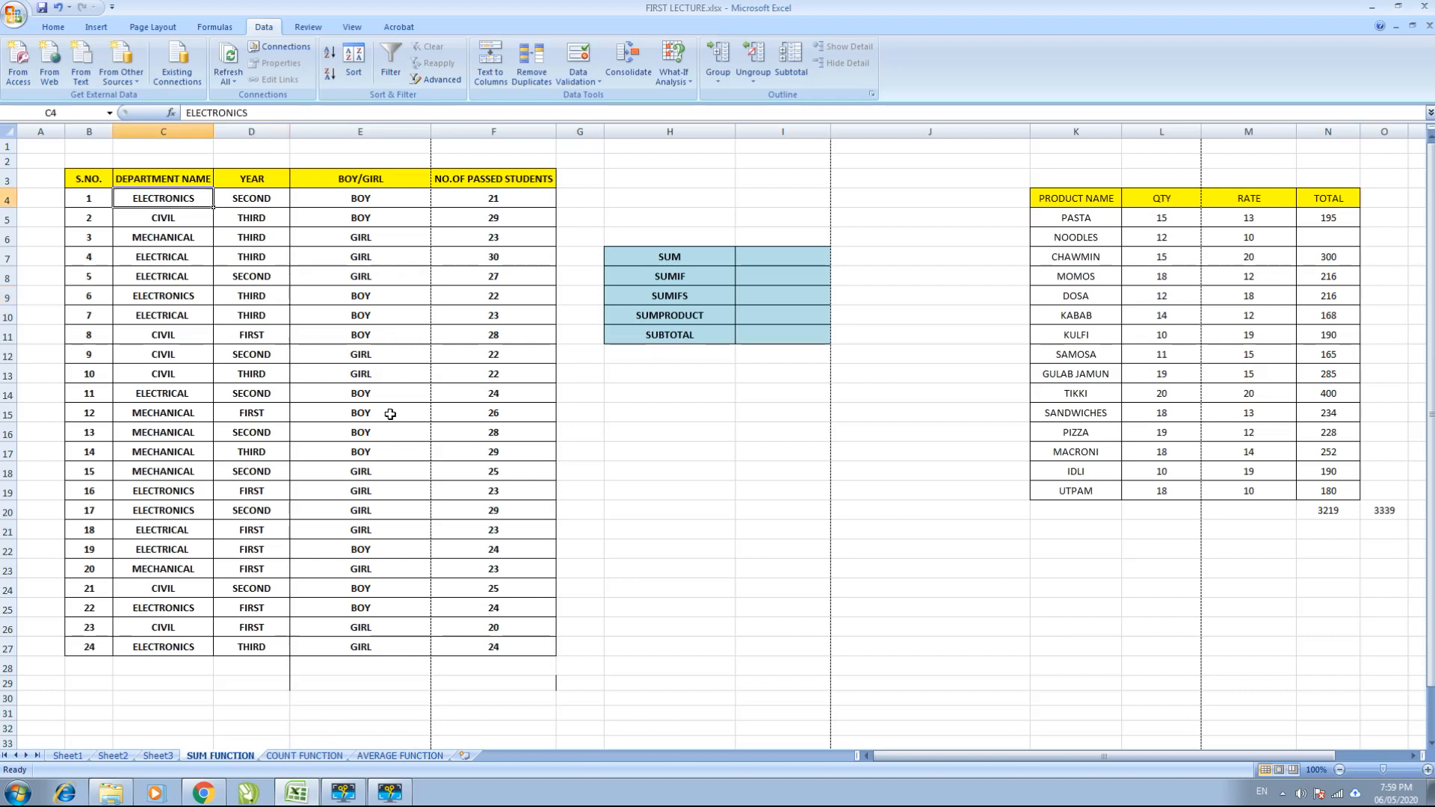
{"action": "key", "text": "Down"}
{"action": "key", "text": "Down"}
{"action": "key", "text": "Down"}
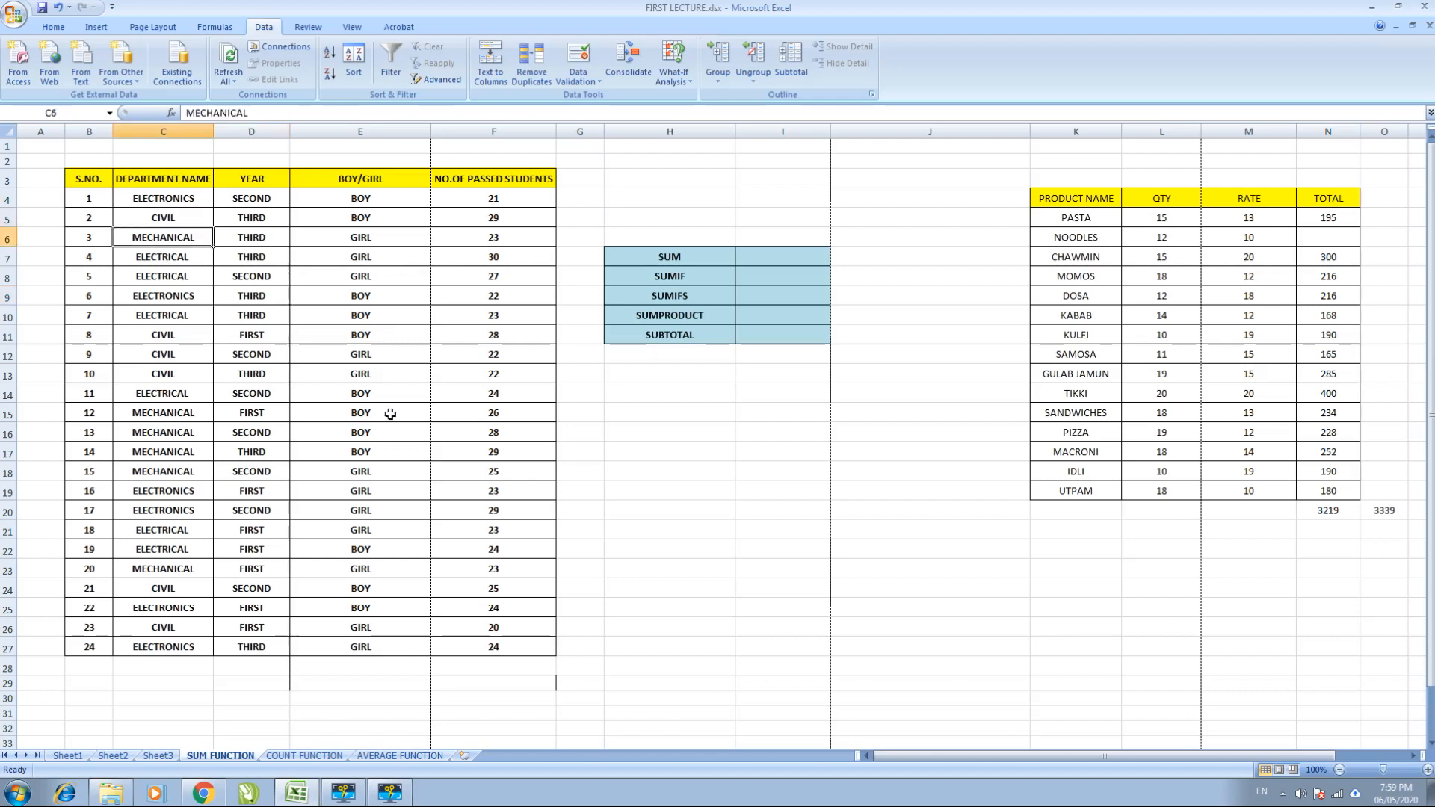
{"action": "key", "text": "Up"}
{"action": "key", "text": "Up"}
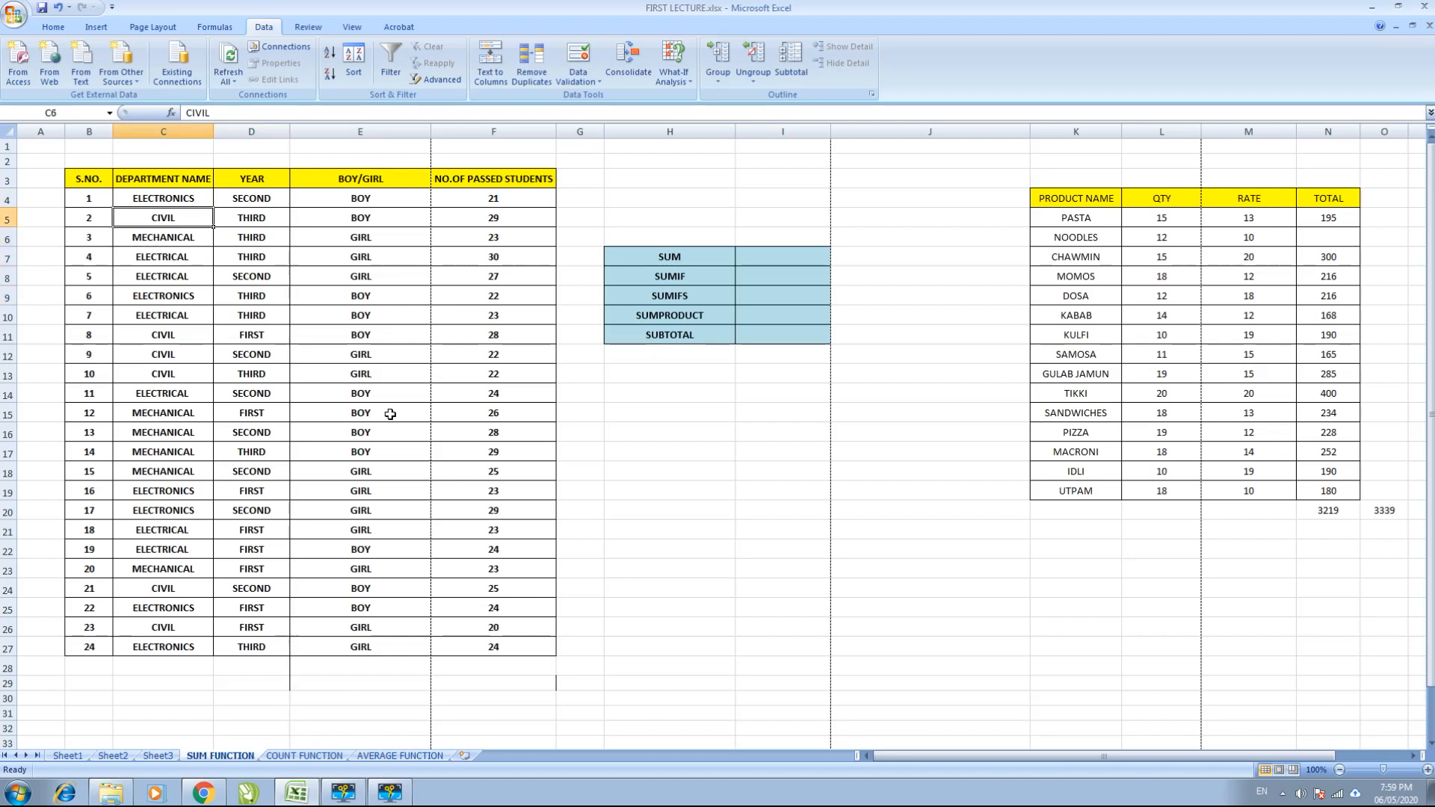
{"action": "key", "text": "Right"}
{"action": "key", "text": "Up"}
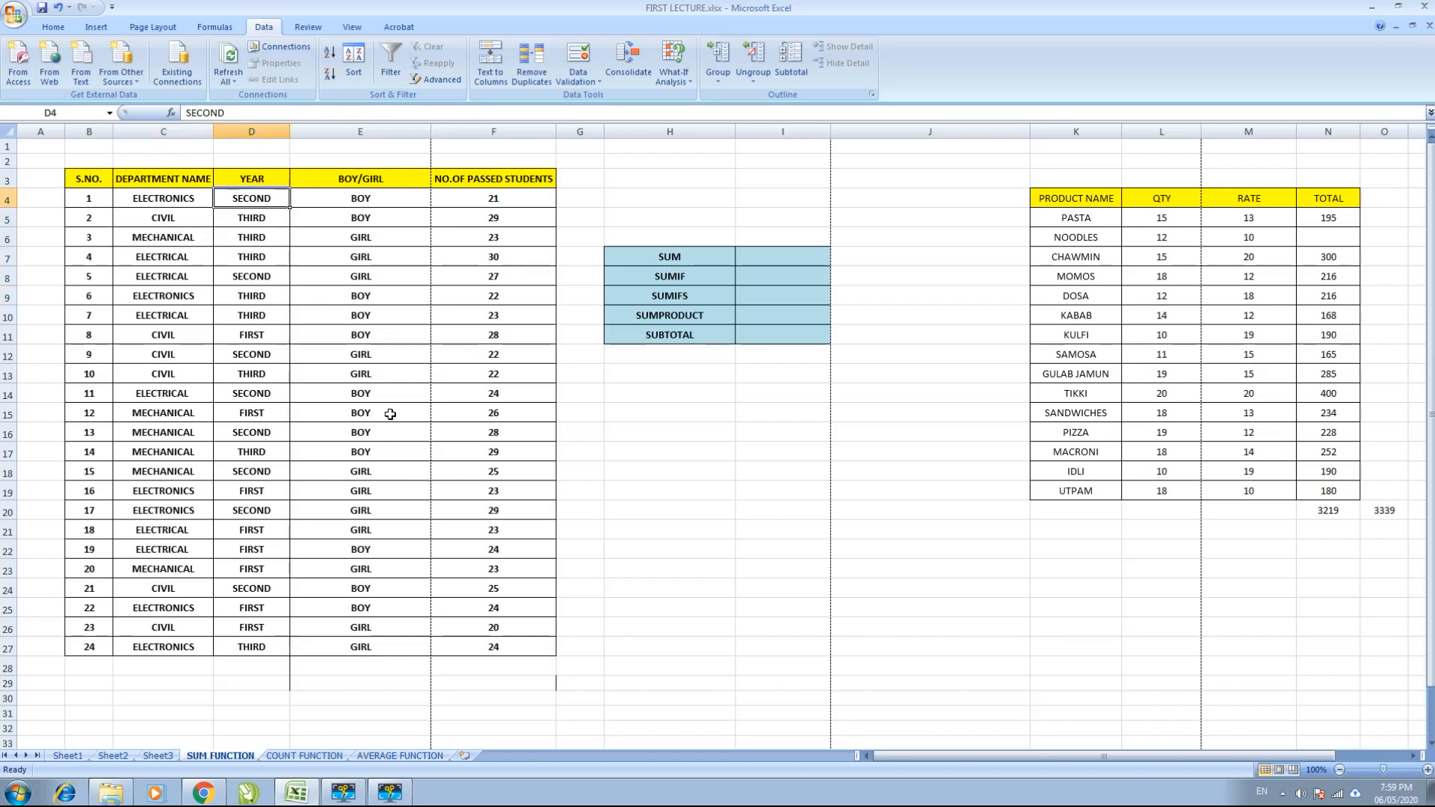
{"action": "key", "text": "Down"}
{"action": "key", "text": "Down"}
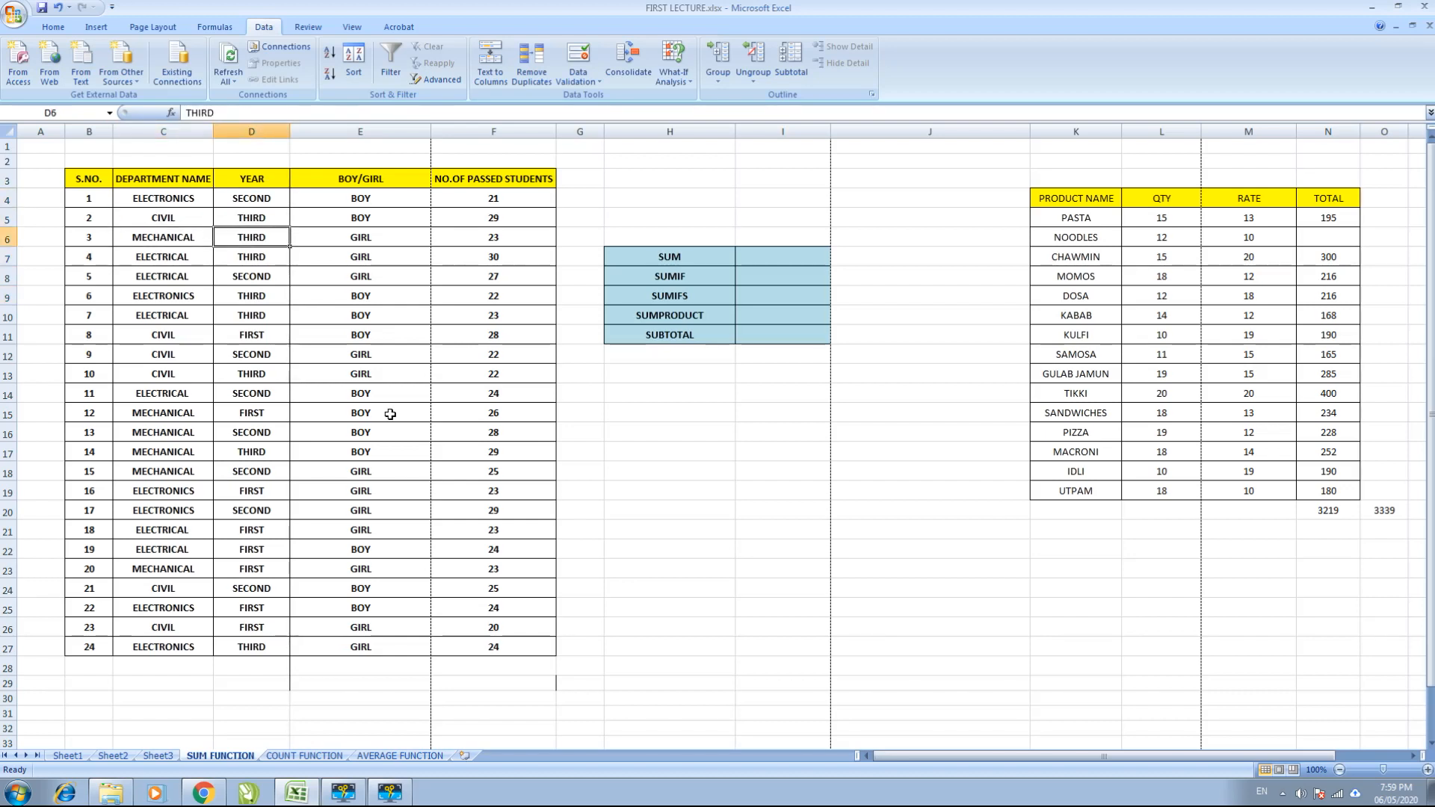
{"action": "key", "text": "Up"}
{"action": "key", "text": "Up"}
{"action": "key", "text": "Right"}
{"action": "key", "text": "Down"}
{"action": "key", "text": "Down"}
{"action": "key", "text": "Up"}
{"action": "key", "text": "Up"}
{"action": "key", "text": "Right"}
{"action": "key", "text": "Down"}
{"action": "key", "text": "Up"}
{"action": "key", "text": "Left"}
{"action": "key", "text": "Left"}
{"action": "key", "text": "Left"}
{"action": "key", "text": "Right"}
{"action": "key", "text": "Right"}
{"action": "key", "text": "Right"}
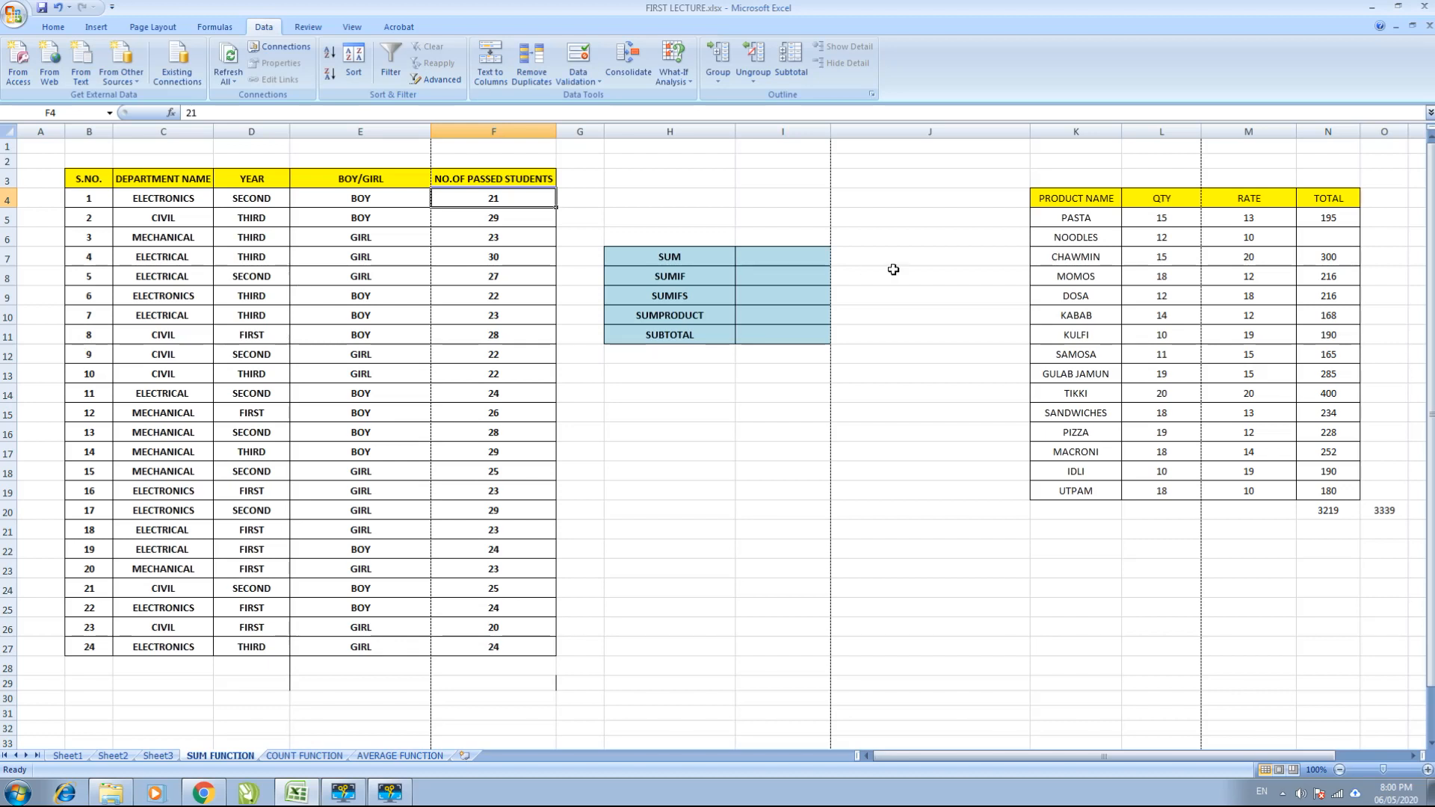
Total all passed students in the SUM result cell I7 with a SUM formula over F4:F27.
{"action": "left_click", "coordinate": [799, 263]}
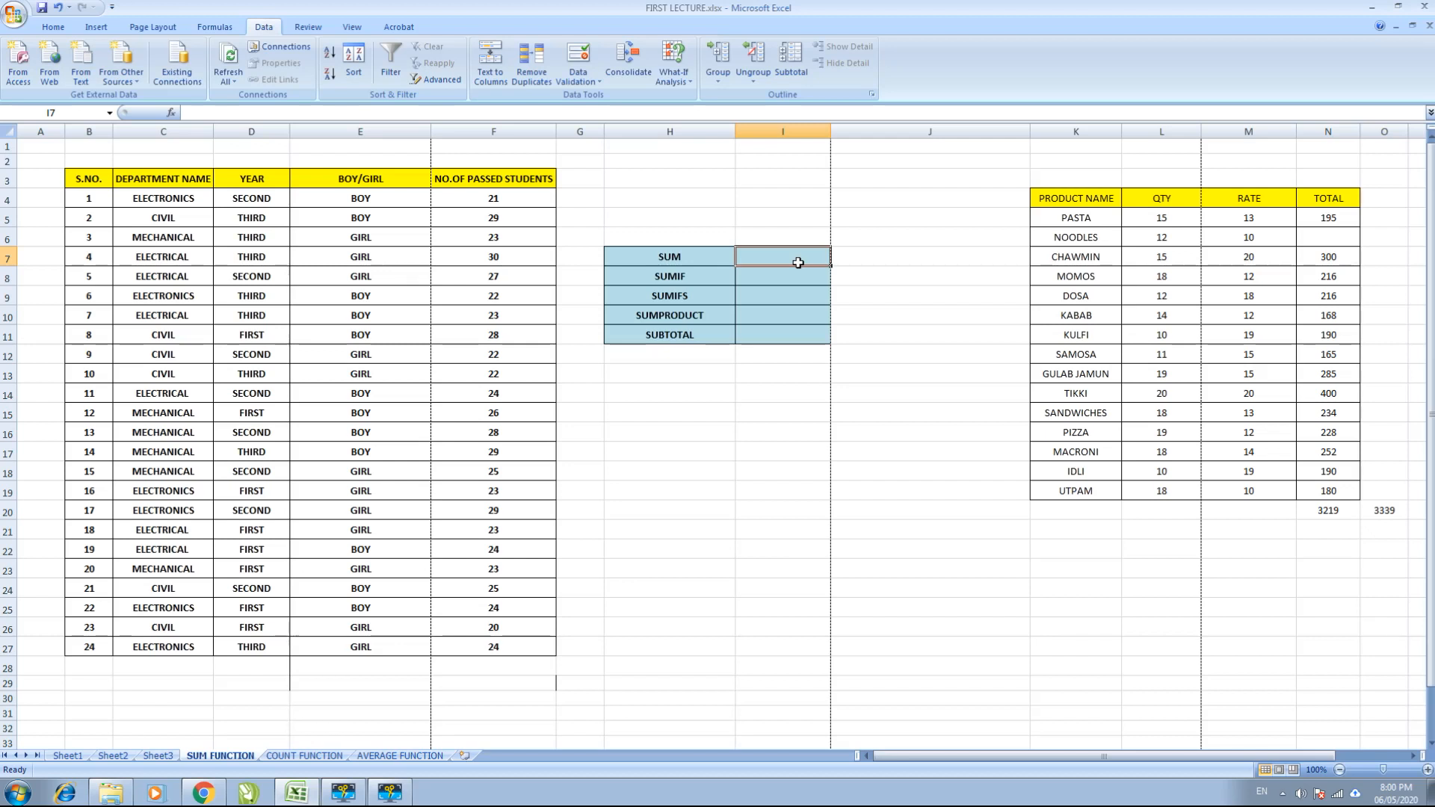
{"action": "type", "text": "="}
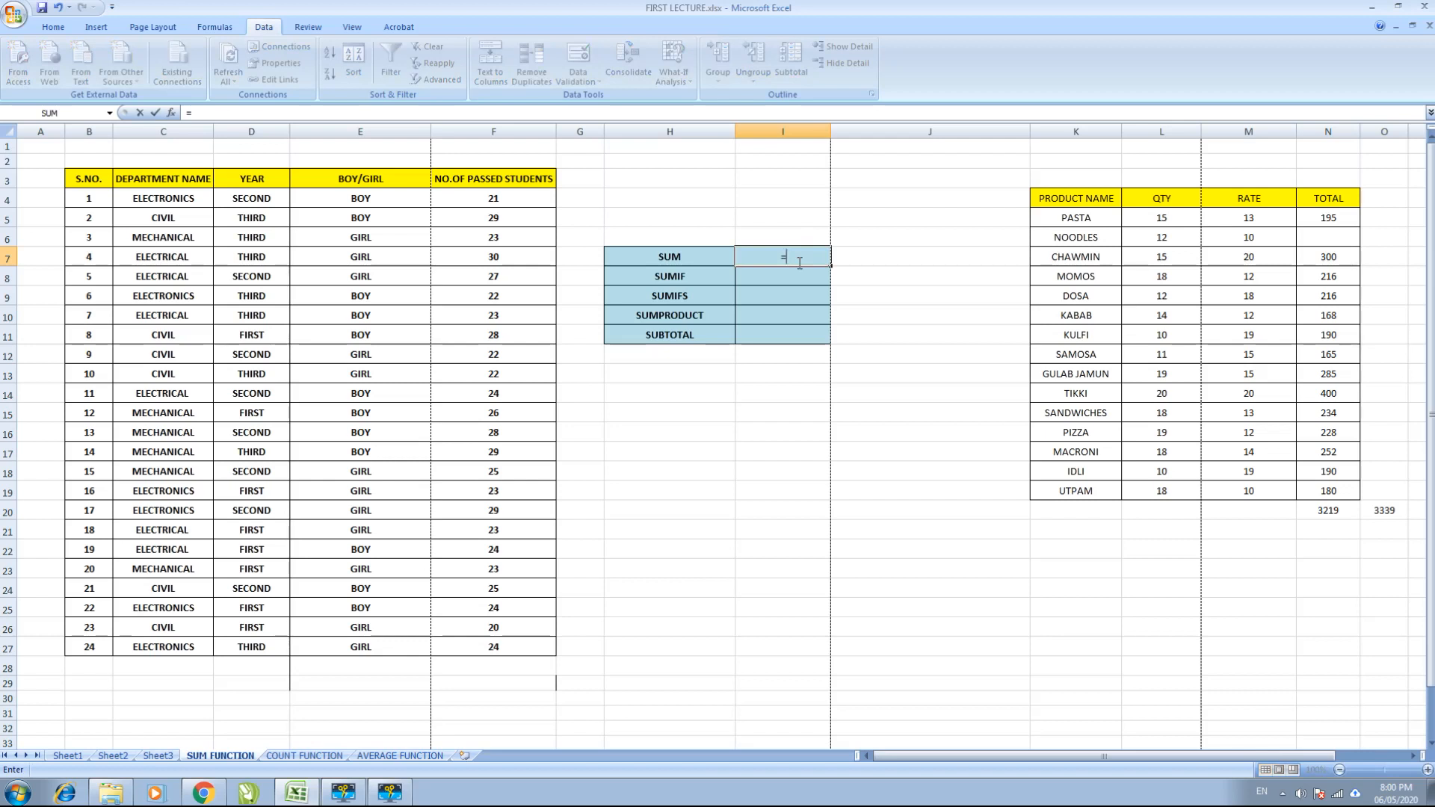
{"action": "type", "text": "SUM"}
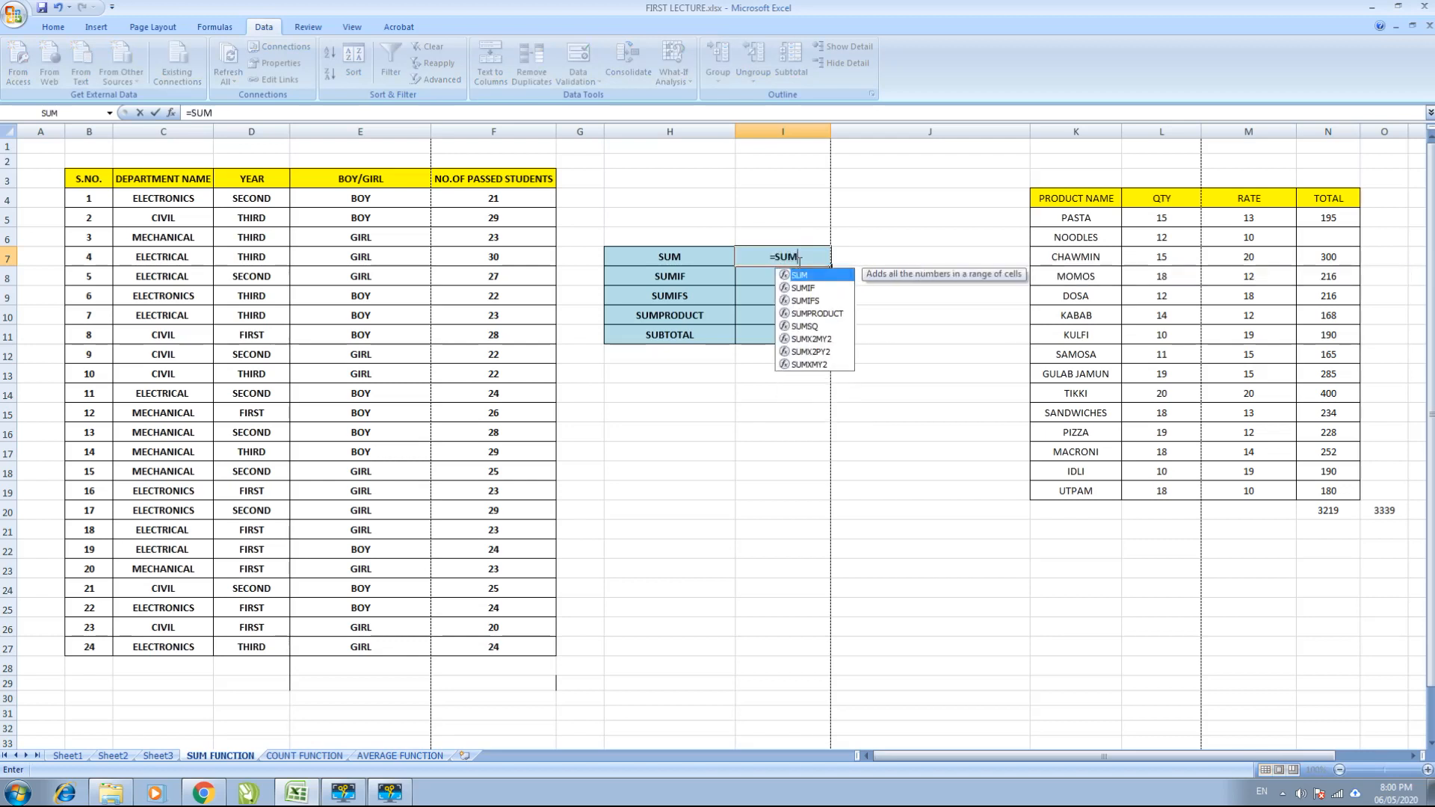
{"action": "type", "text": "("}
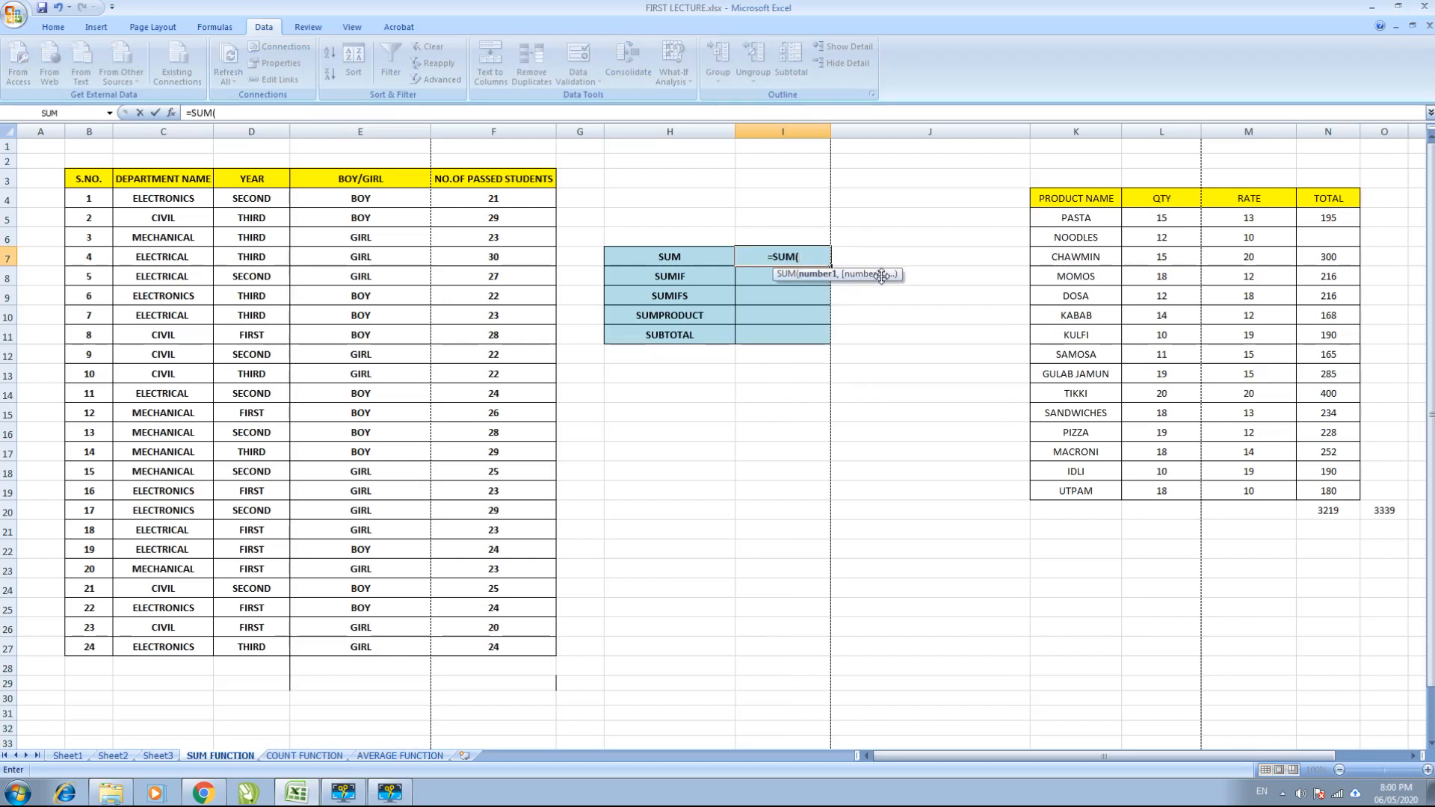
{"action": "left_click_drag", "start_coordinate": [528, 199], "coordinate": [550, 652]}
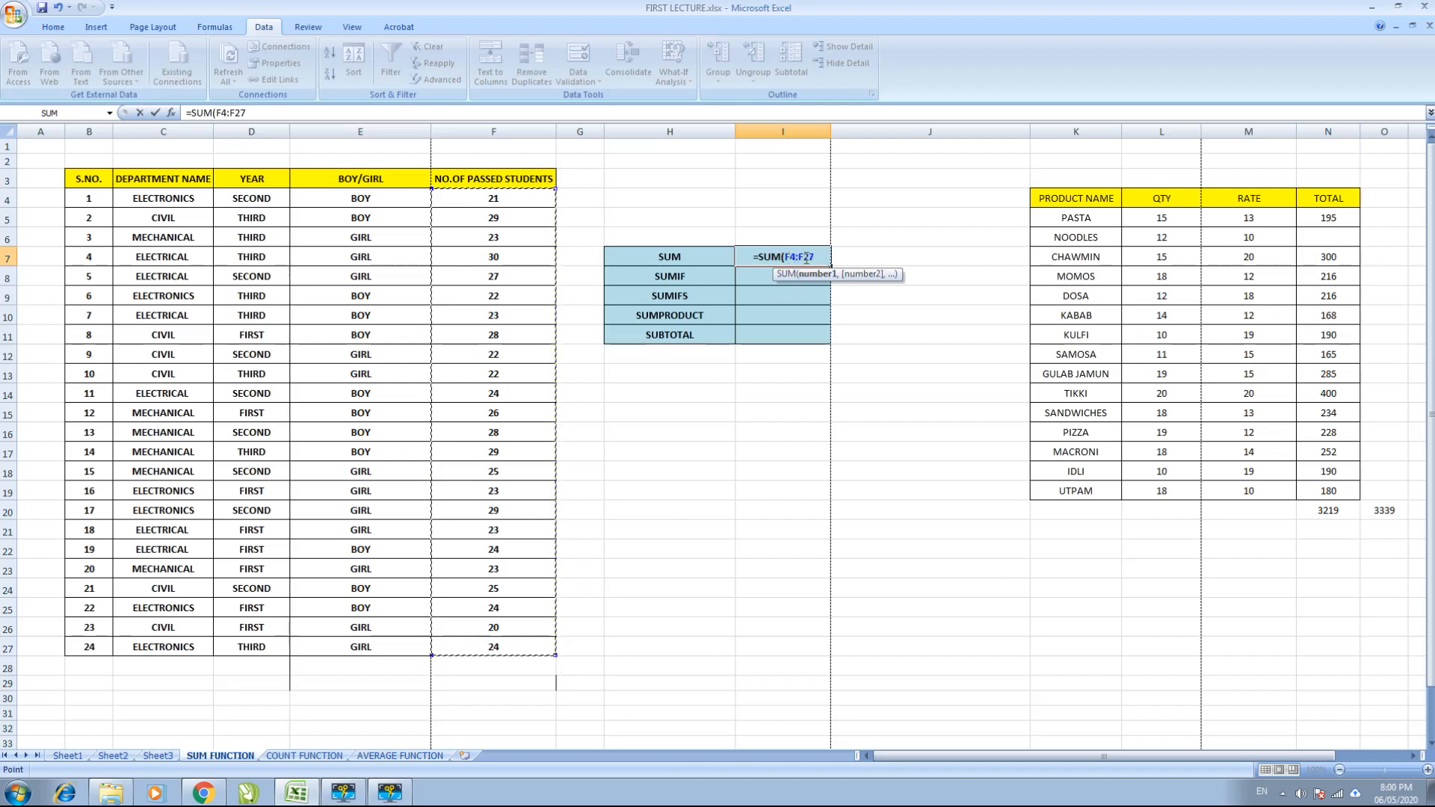
{"action": "key", "text": "Return"}
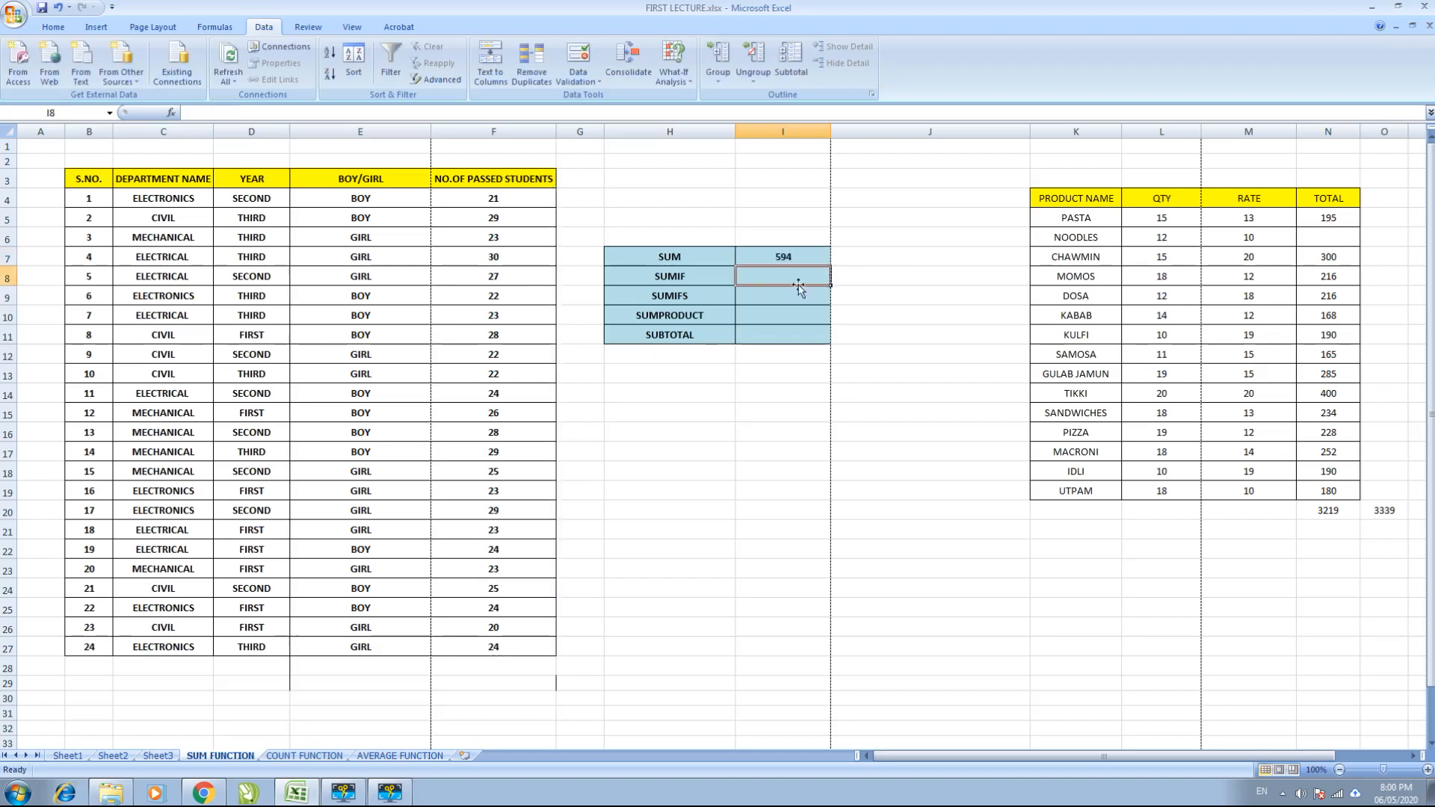
Replace the formula in I7 with the plain addition =F5+F7+F15.
{"action": "left_click", "coordinate": [812, 262]}
{"action": "type", "text": "="}
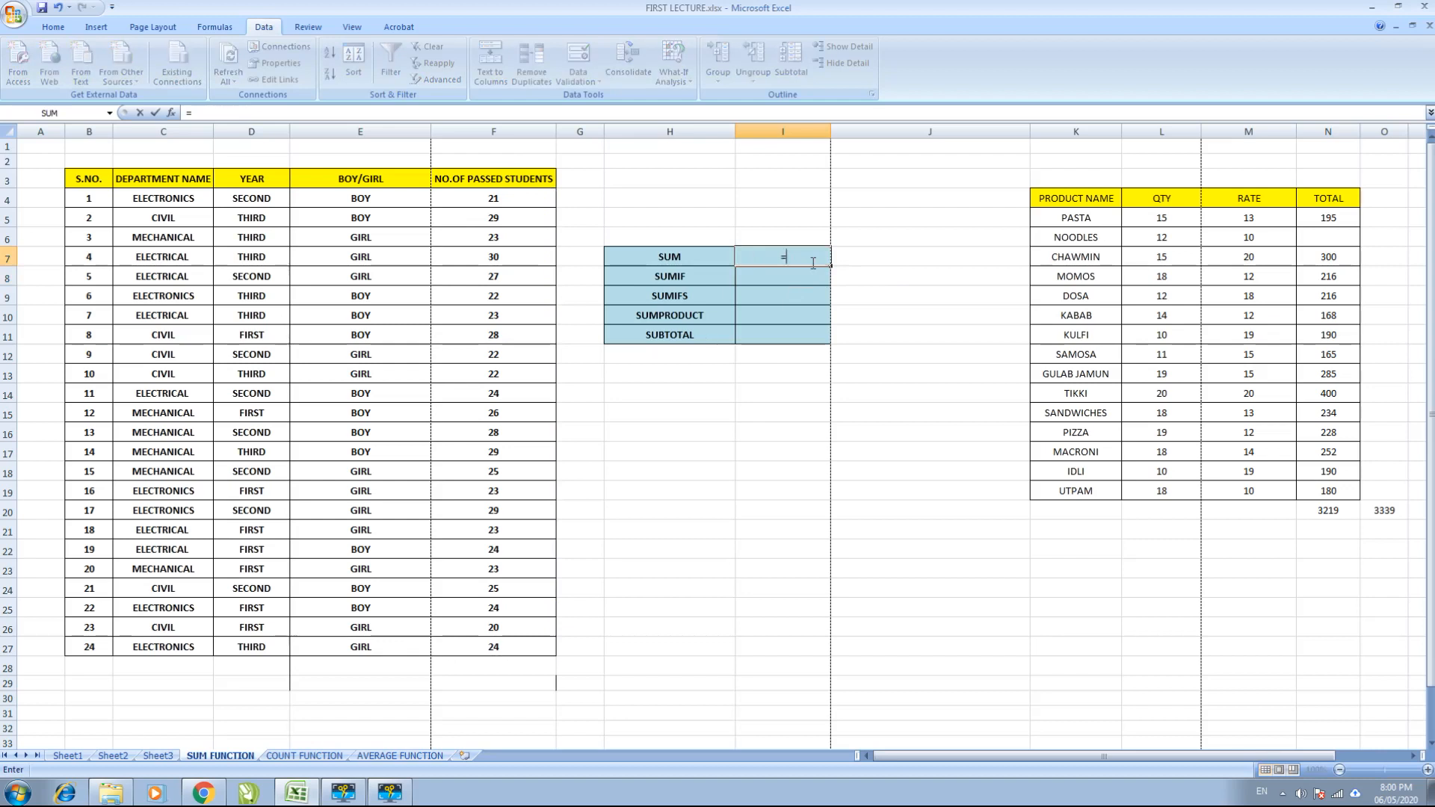
{"action": "left_click", "coordinate": [530, 213]}
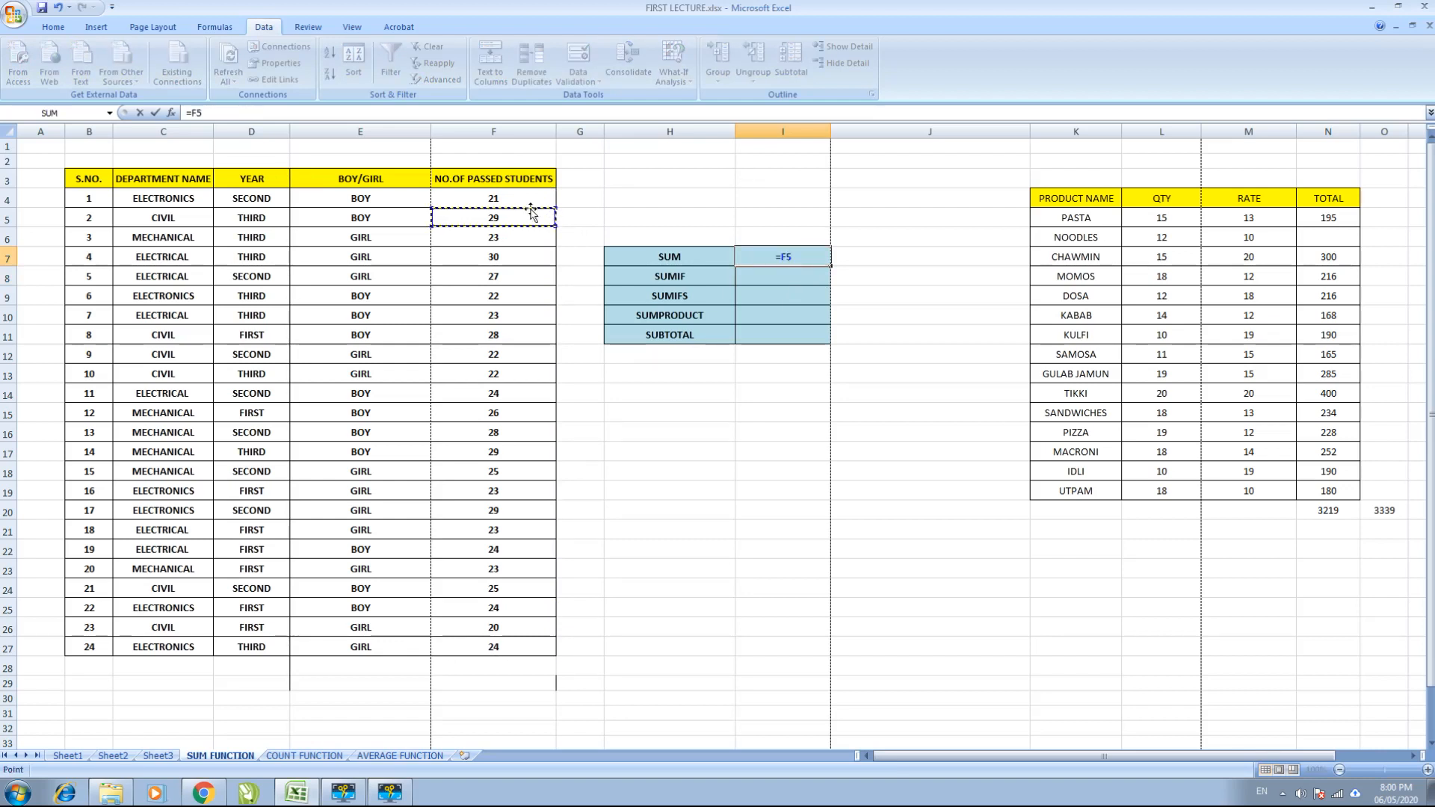
{"action": "type", "text": "+"}
{"action": "left_click", "coordinate": [477, 248]}
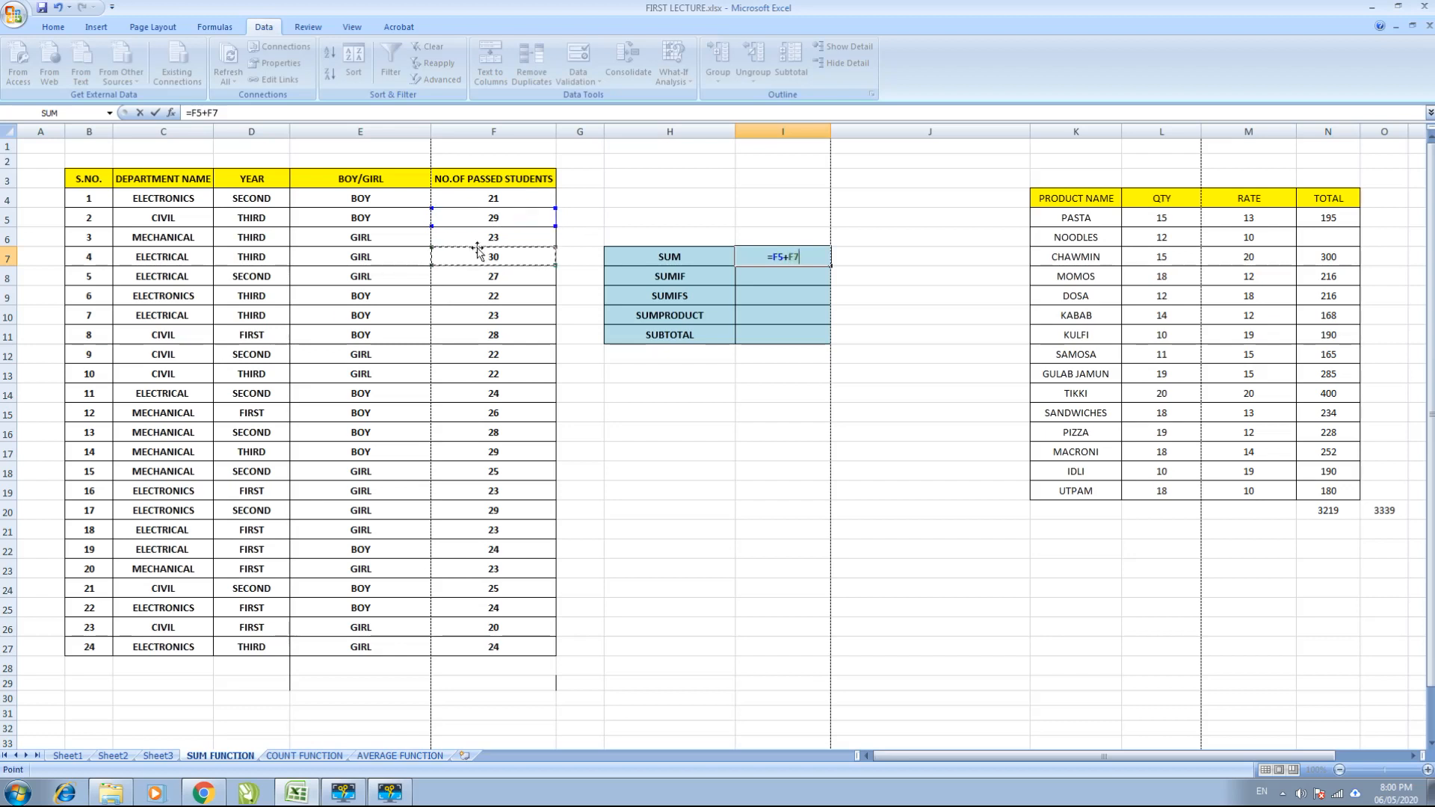
{"action": "type", "text": "+"}
{"action": "left_click", "coordinate": [485, 371]}
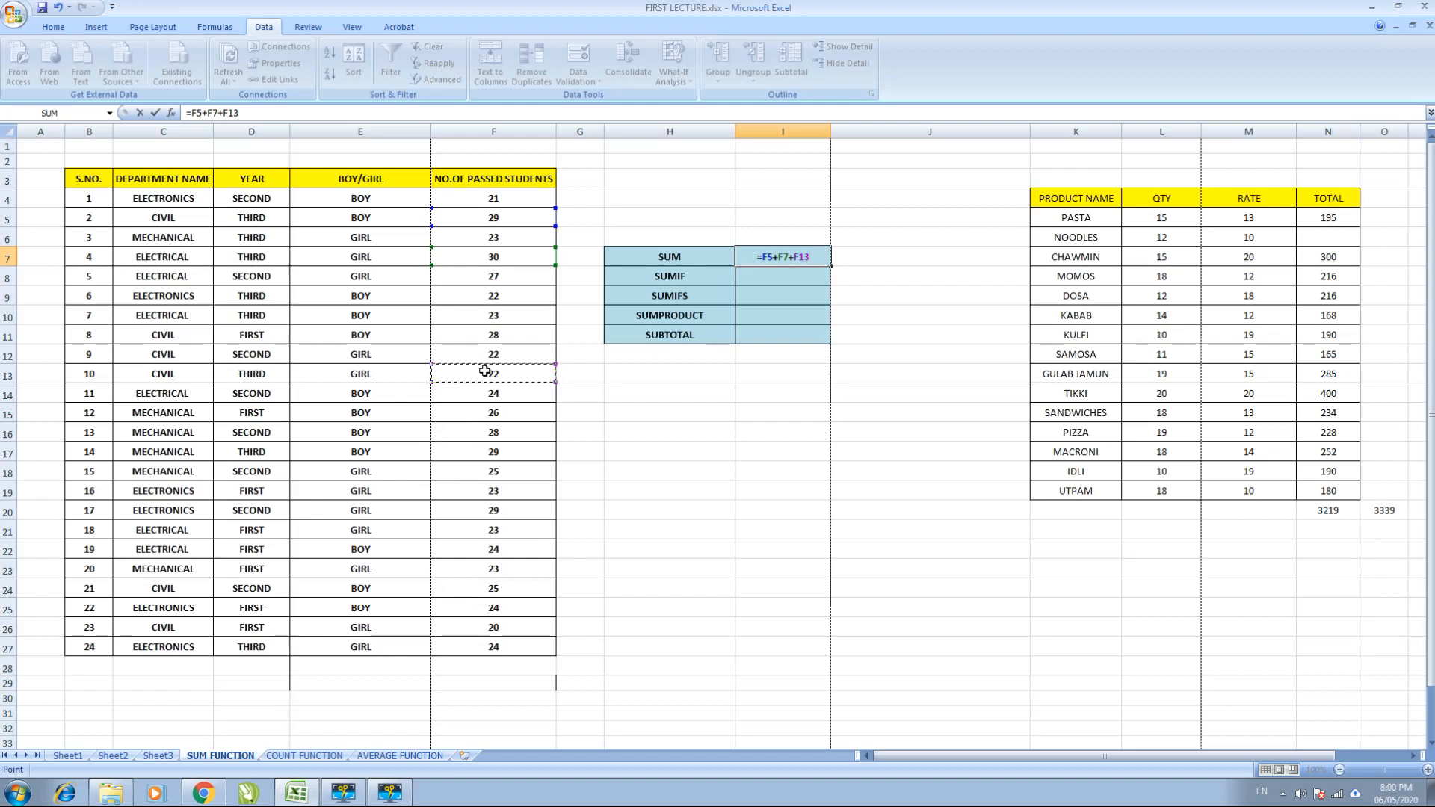
{"action": "left_click", "coordinate": [526, 220]}
{"action": "left_click", "coordinate": [520, 412]}
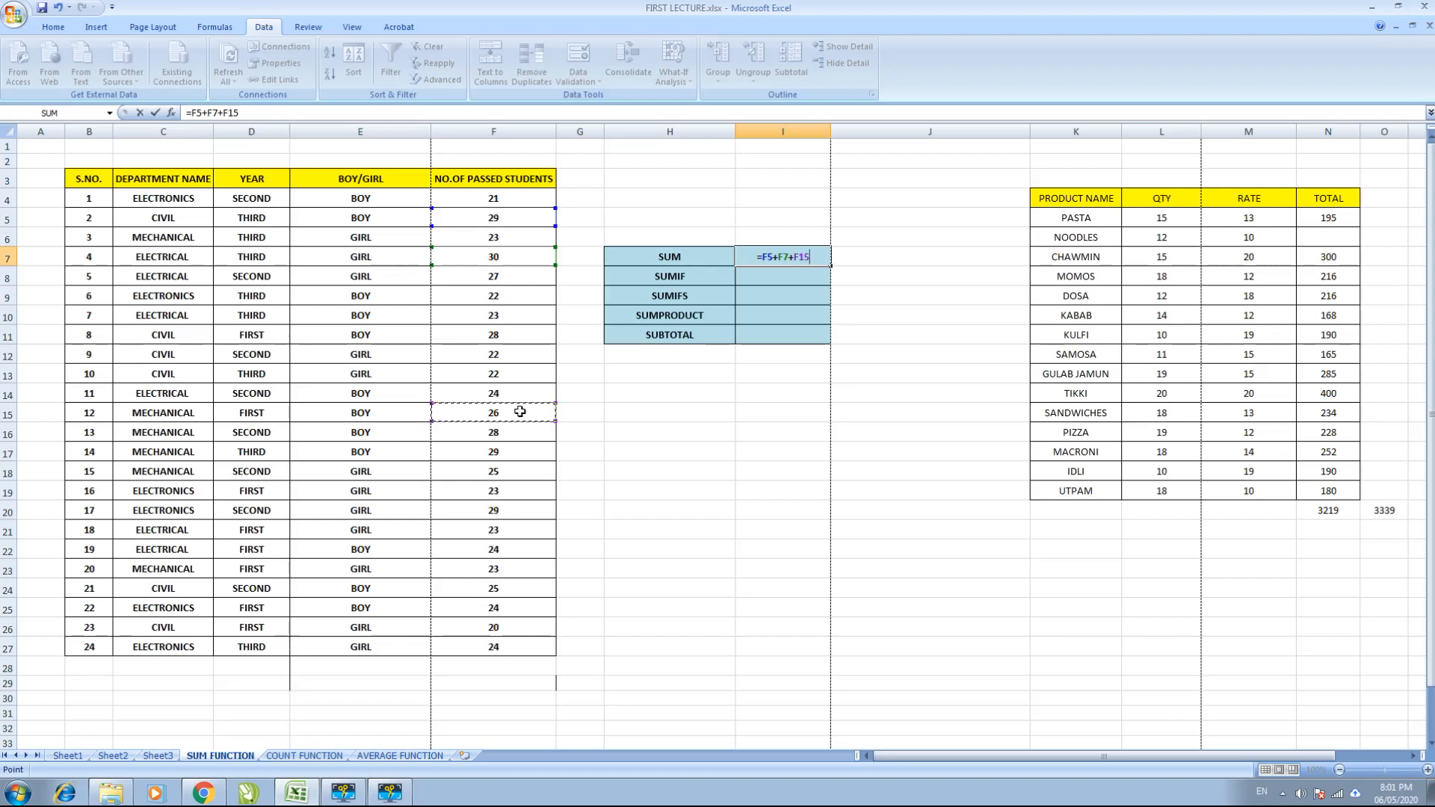
{"action": "key", "text": "Return"}
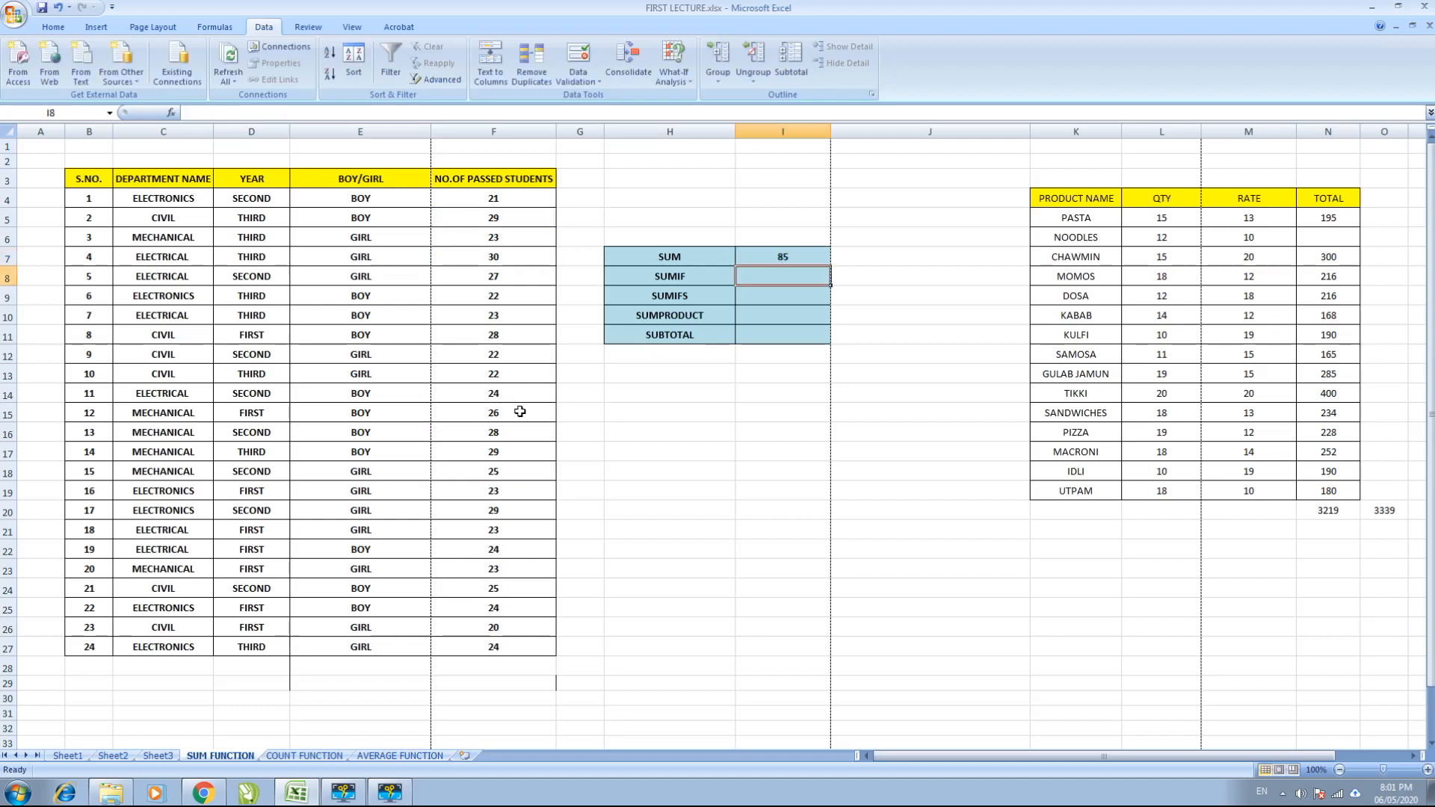
Replace the addition in I7 with =SUM(F5,F13,F19,F23) to total four separate passed-student cells.
{"action": "key", "text": "Up"}
{"action": "type", "text": "=SUM"}
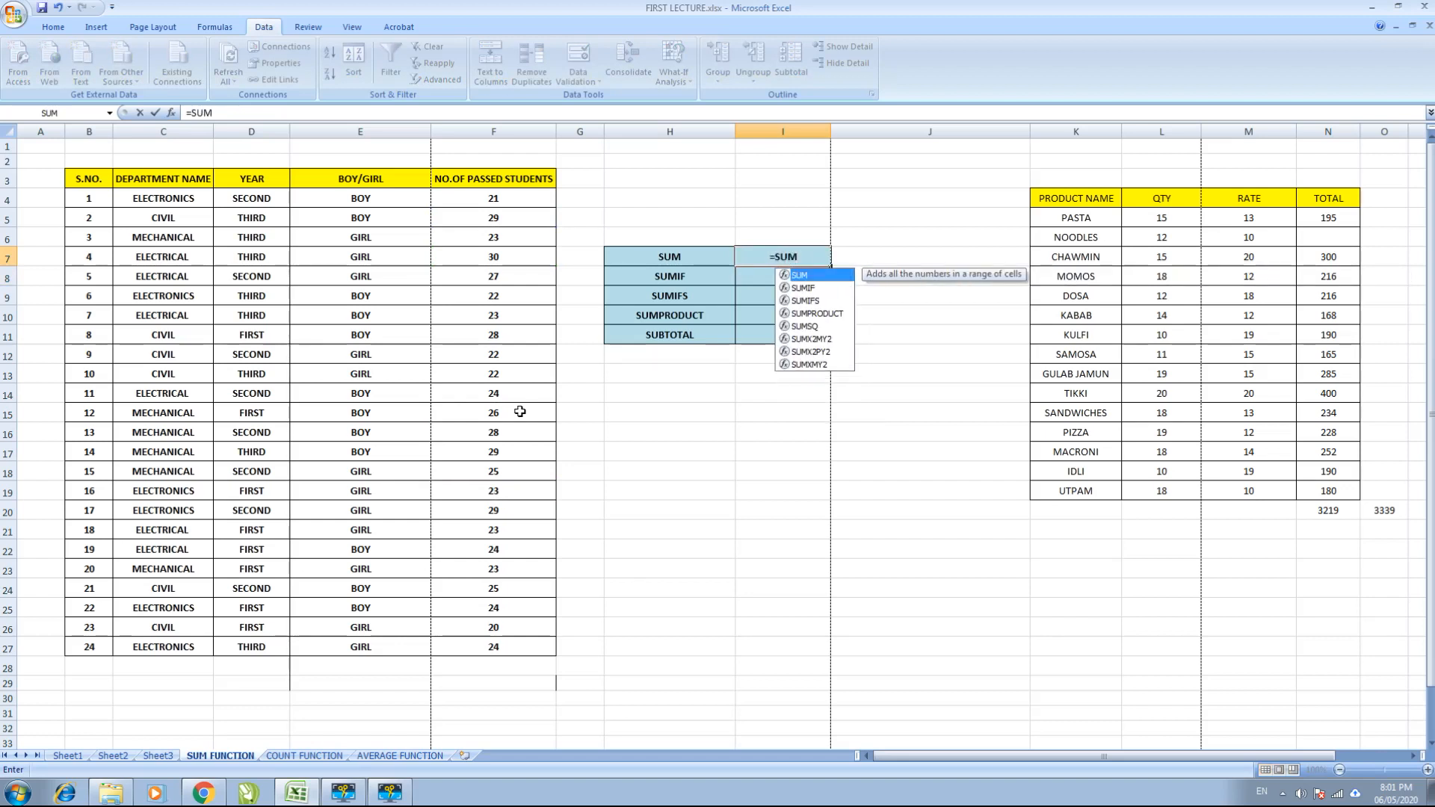
{"action": "type", "text": "("}
{"action": "left_click", "coordinate": [522, 217]}
{"action": "type", "text": ","}
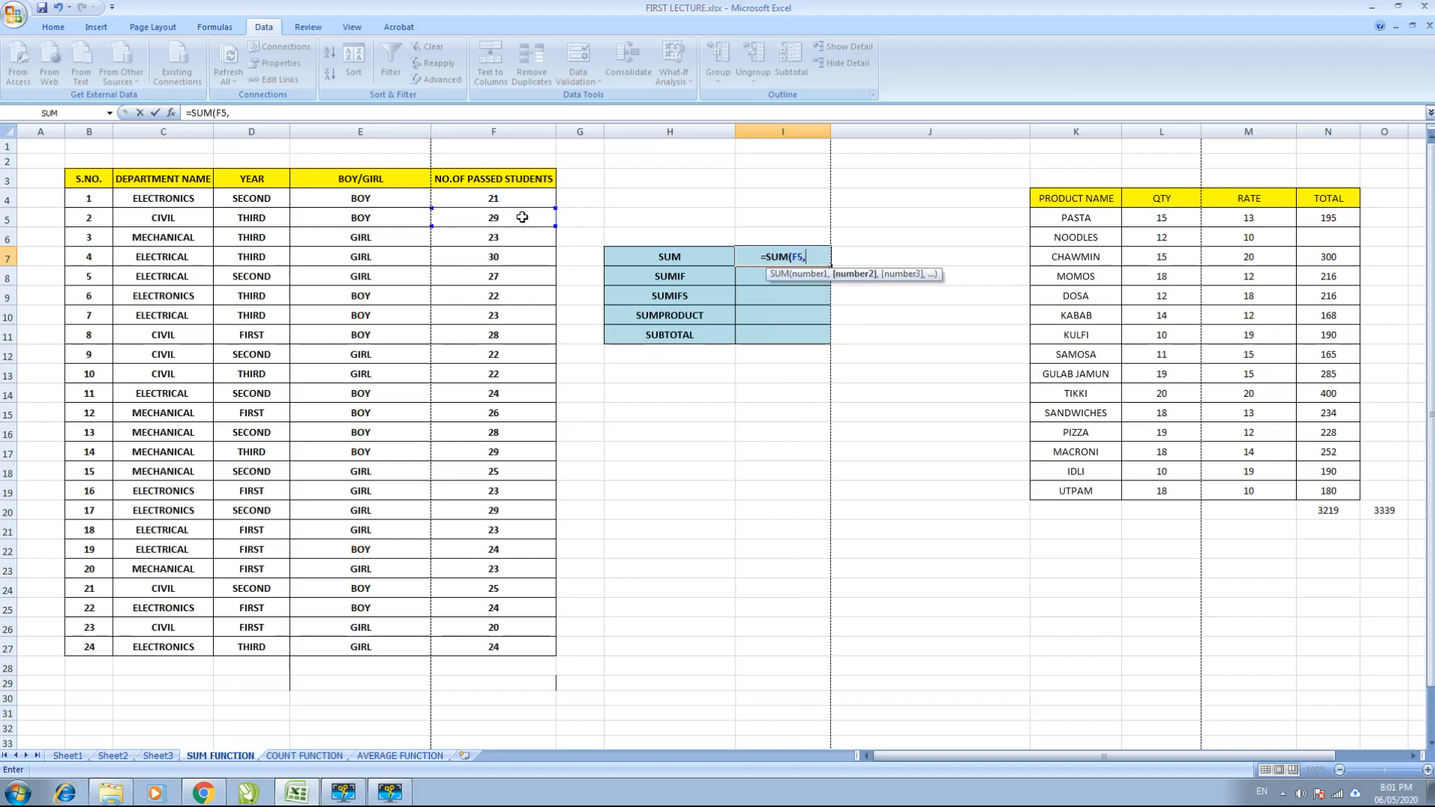
{"action": "left_click", "coordinate": [511, 379]}
{"action": "type", "text": ","}
{"action": "left_click", "coordinate": [506, 491]}
{"action": "type", "text": ","}
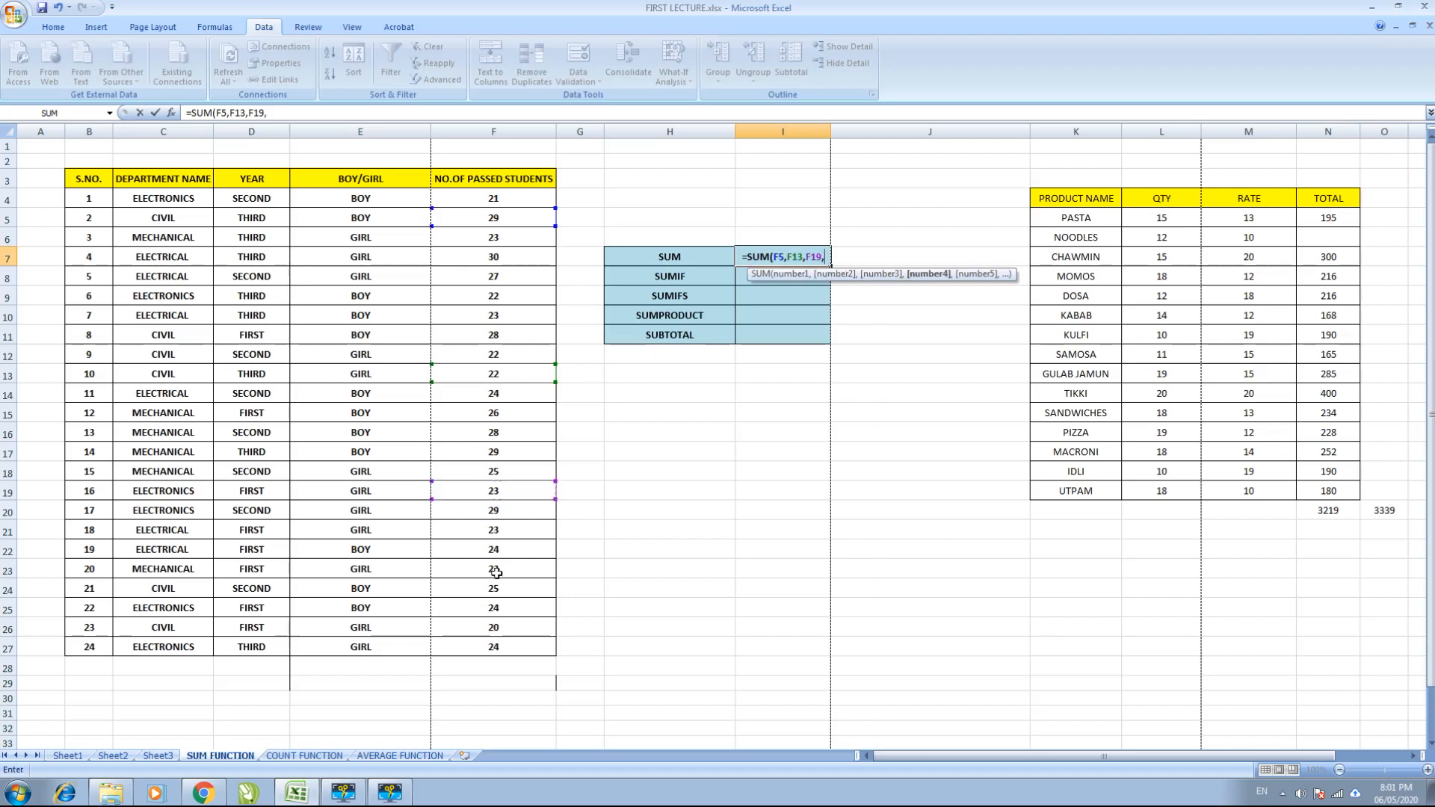
{"action": "left_click", "coordinate": [497, 573]}
{"action": "key", "text": "Return"}
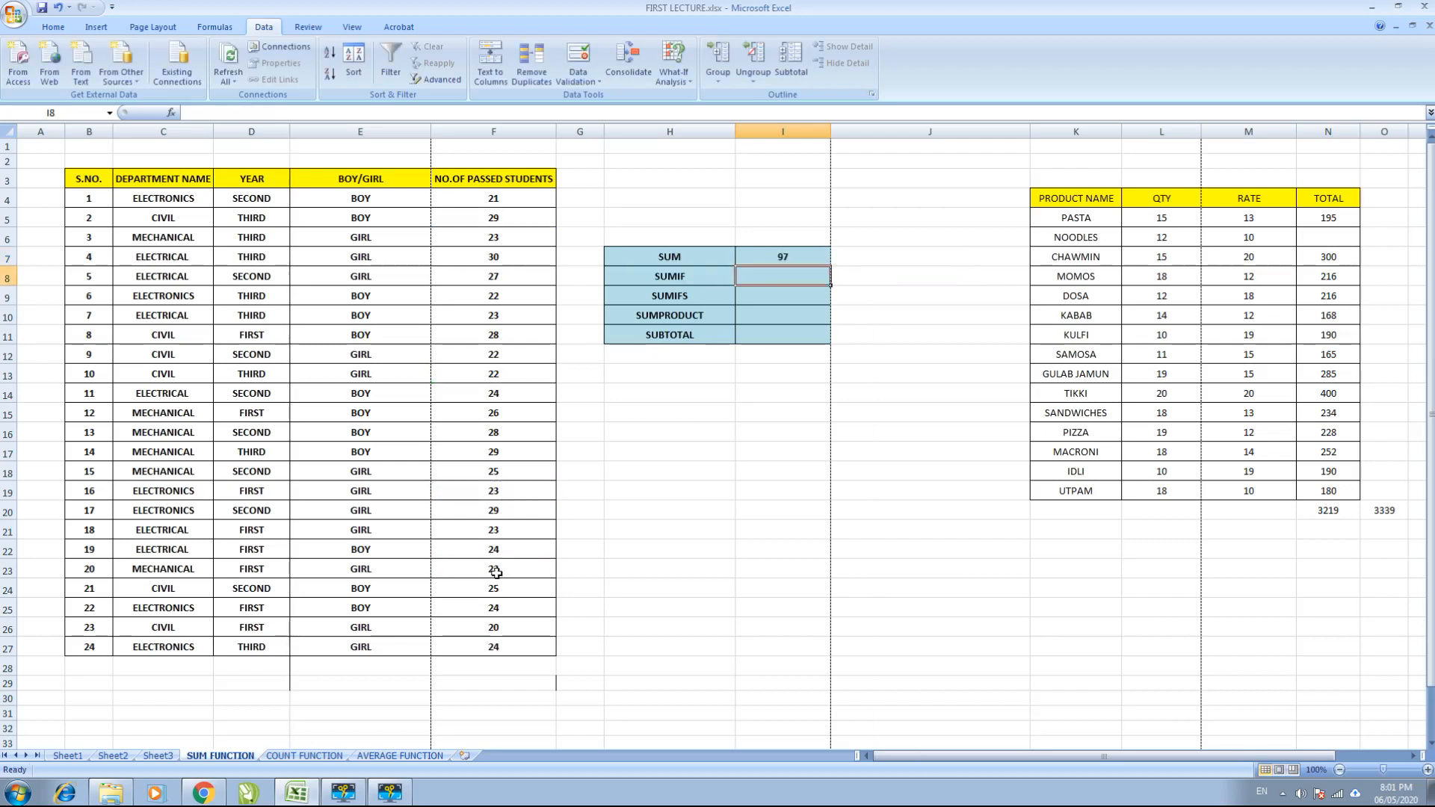
{"action": "left_click", "coordinate": [791, 261]}
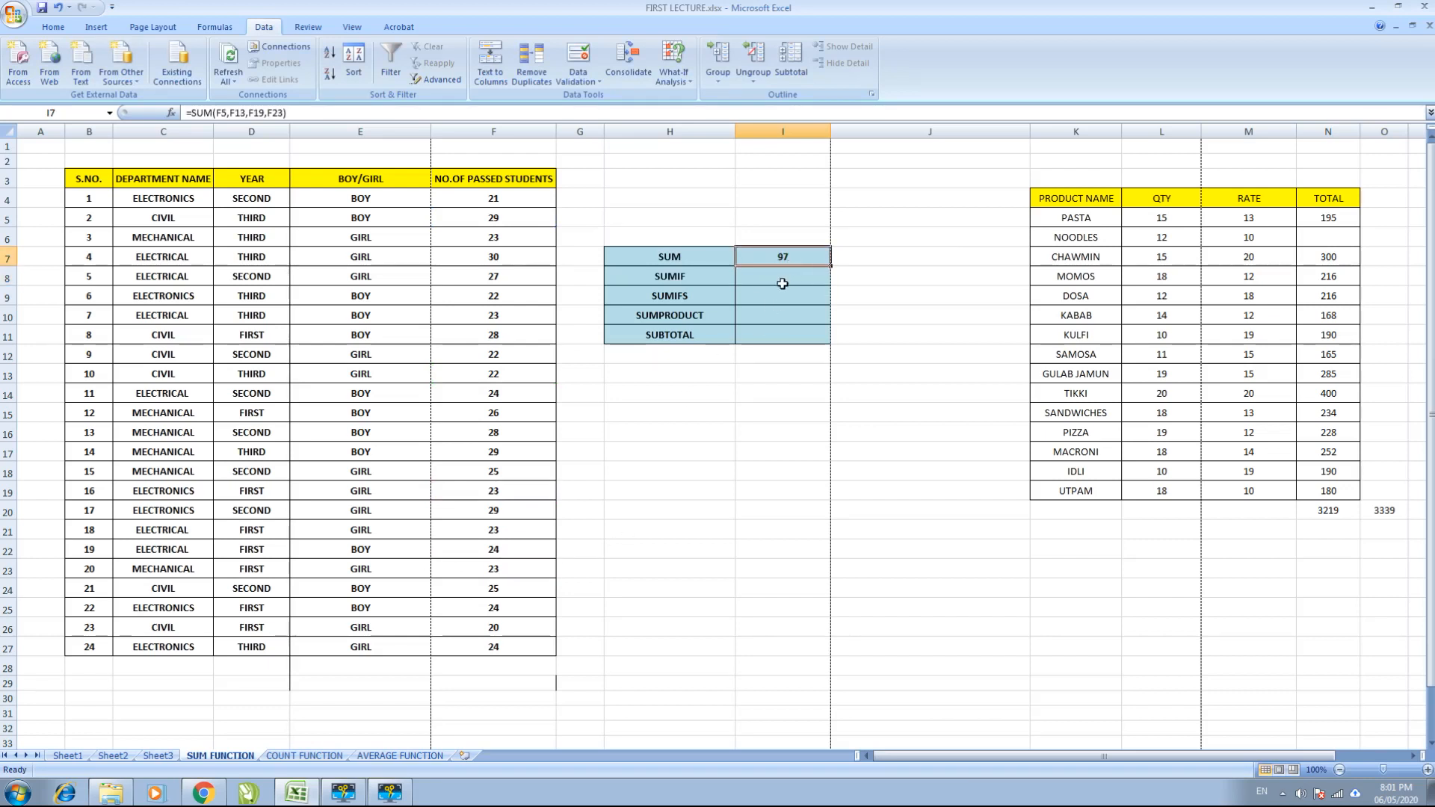
Enter =SUMIF(E4:E27,H3,F4:F27) in I8 to total the passed students matching the boy/girl criterion in H3.
{"action": "left_click", "coordinate": [781, 284]}
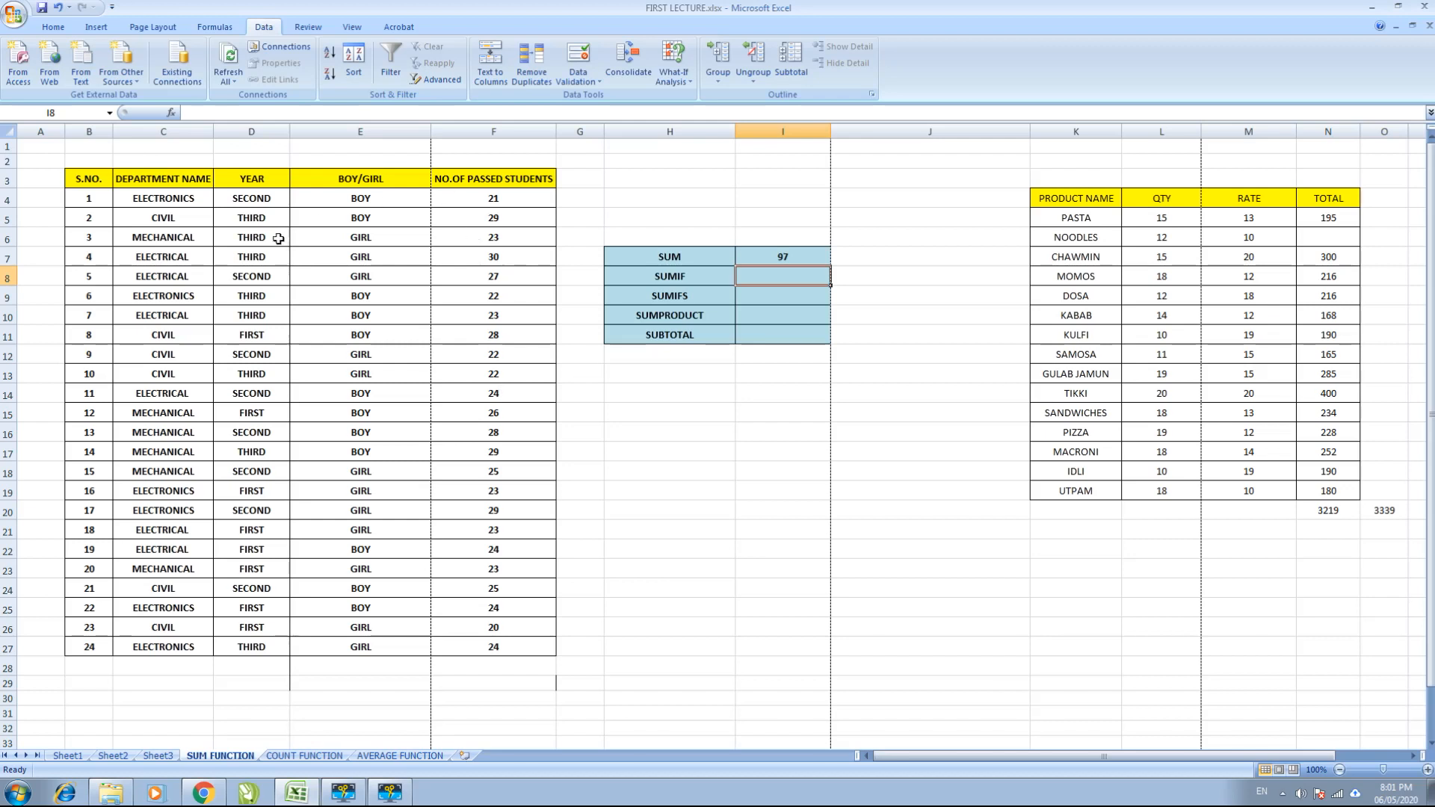
{"action": "type", "text": "=SUMI"}
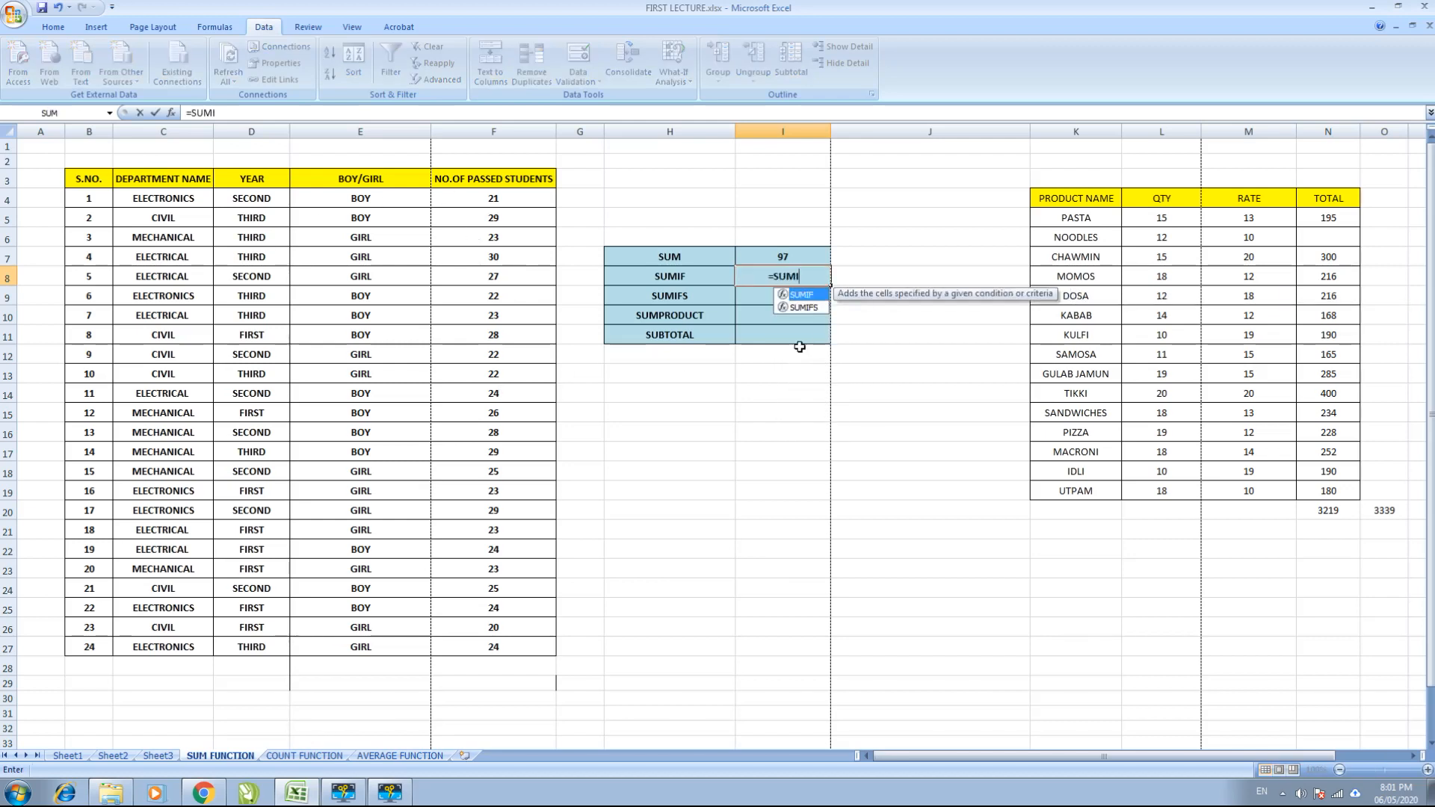
{"action": "type", "text": "F("}
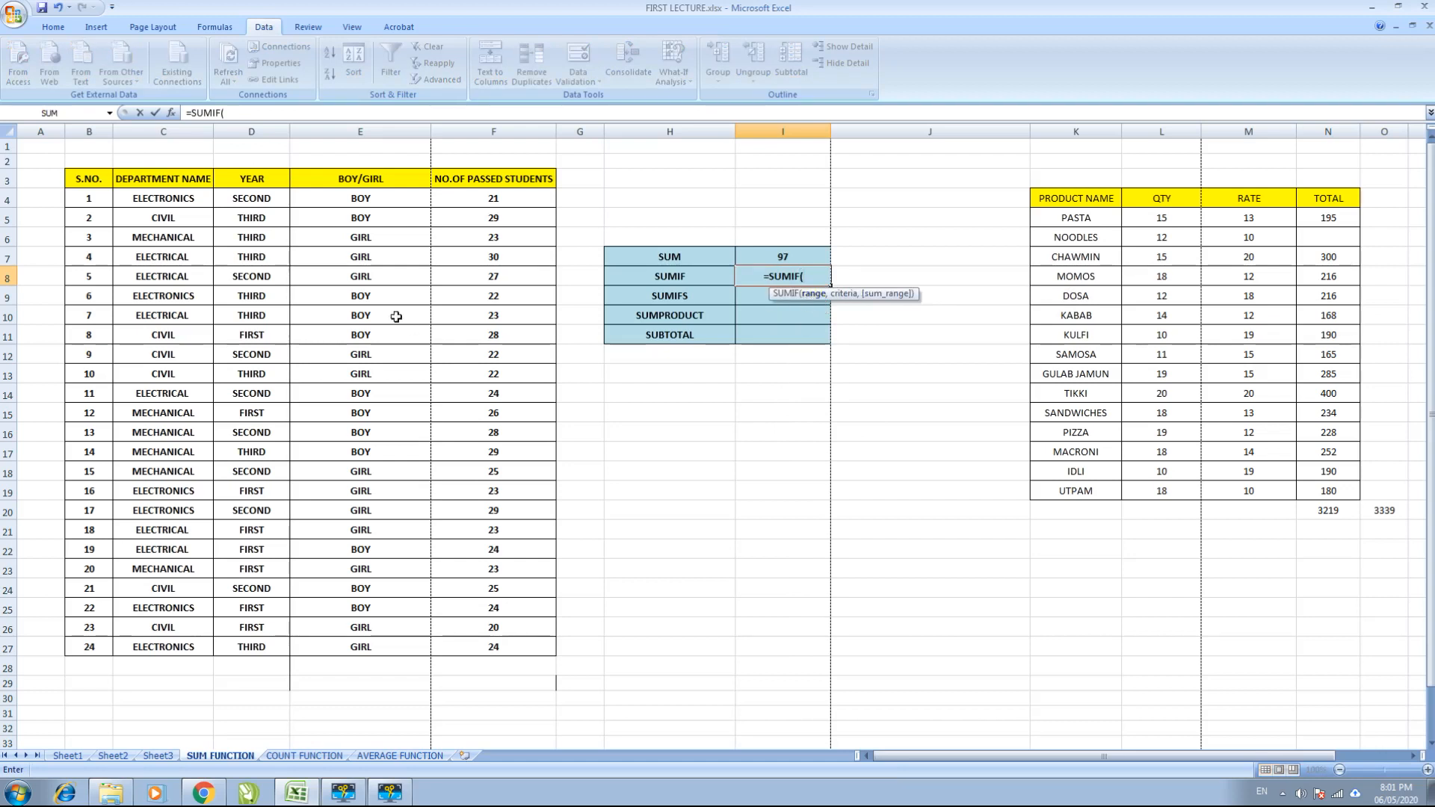
{"action": "left_click_drag", "start_coordinate": [393, 201], "coordinate": [413, 648]}
{"action": "type", "text": ","}
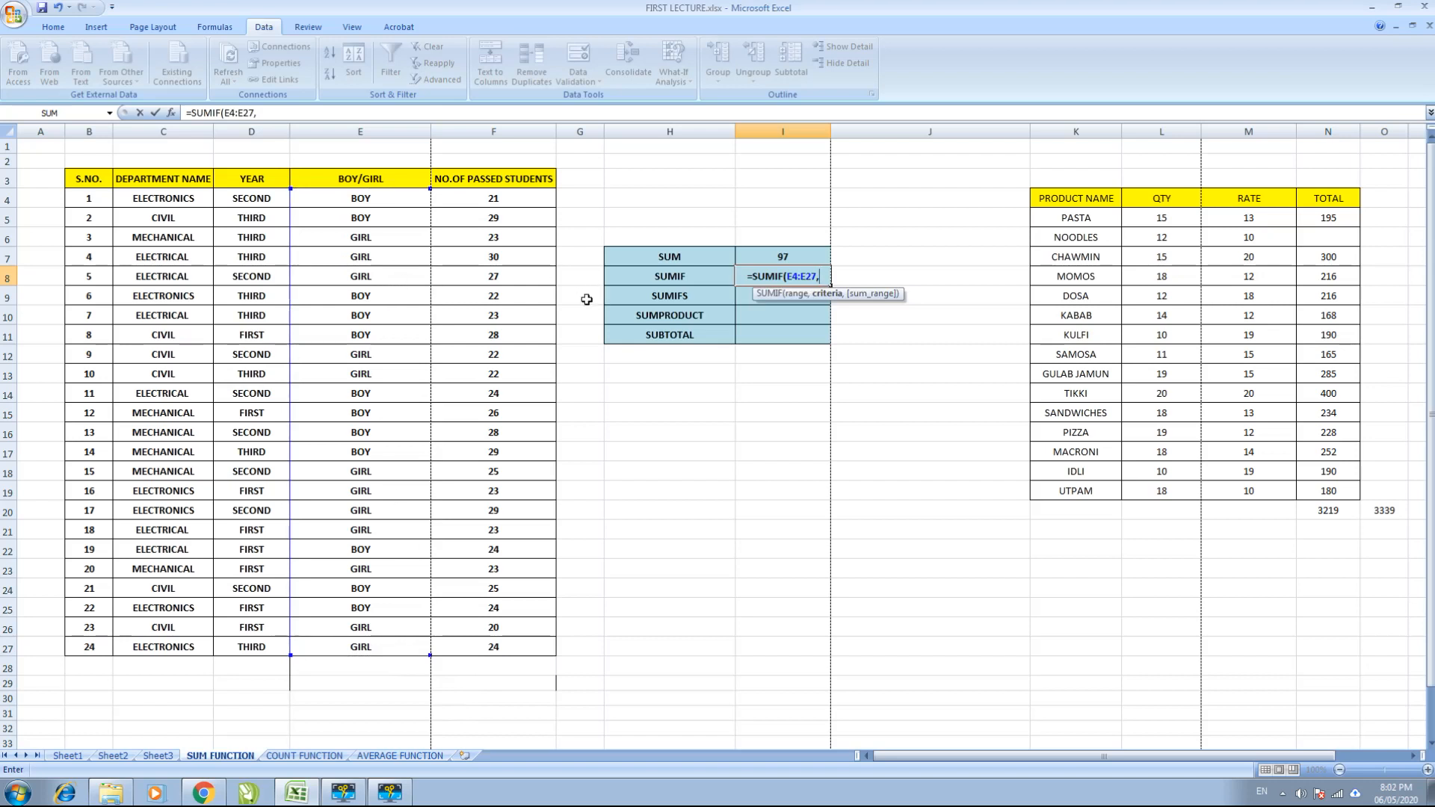
{"action": "left_click", "coordinate": [397, 202]}
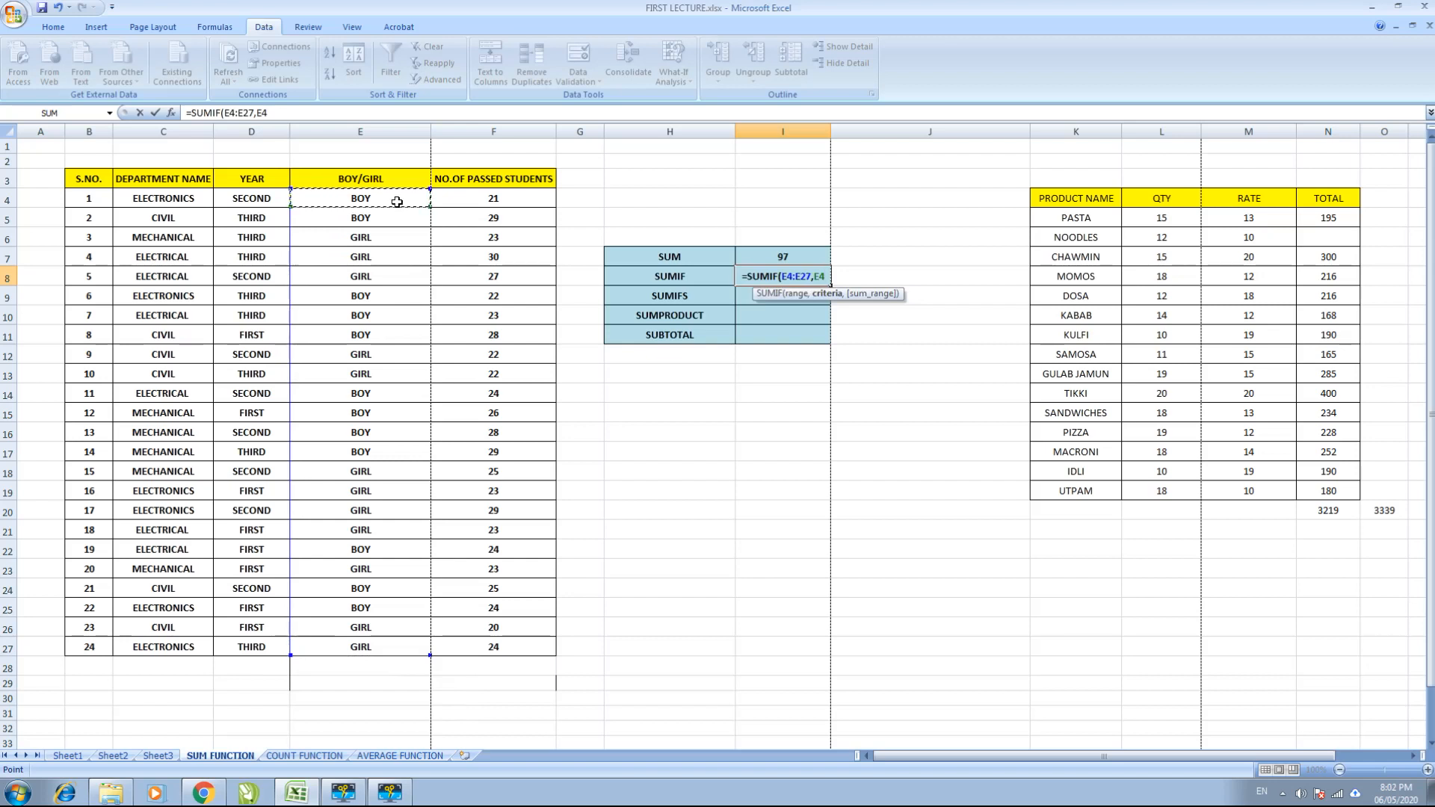
{"action": "left_click", "coordinate": [635, 181]}
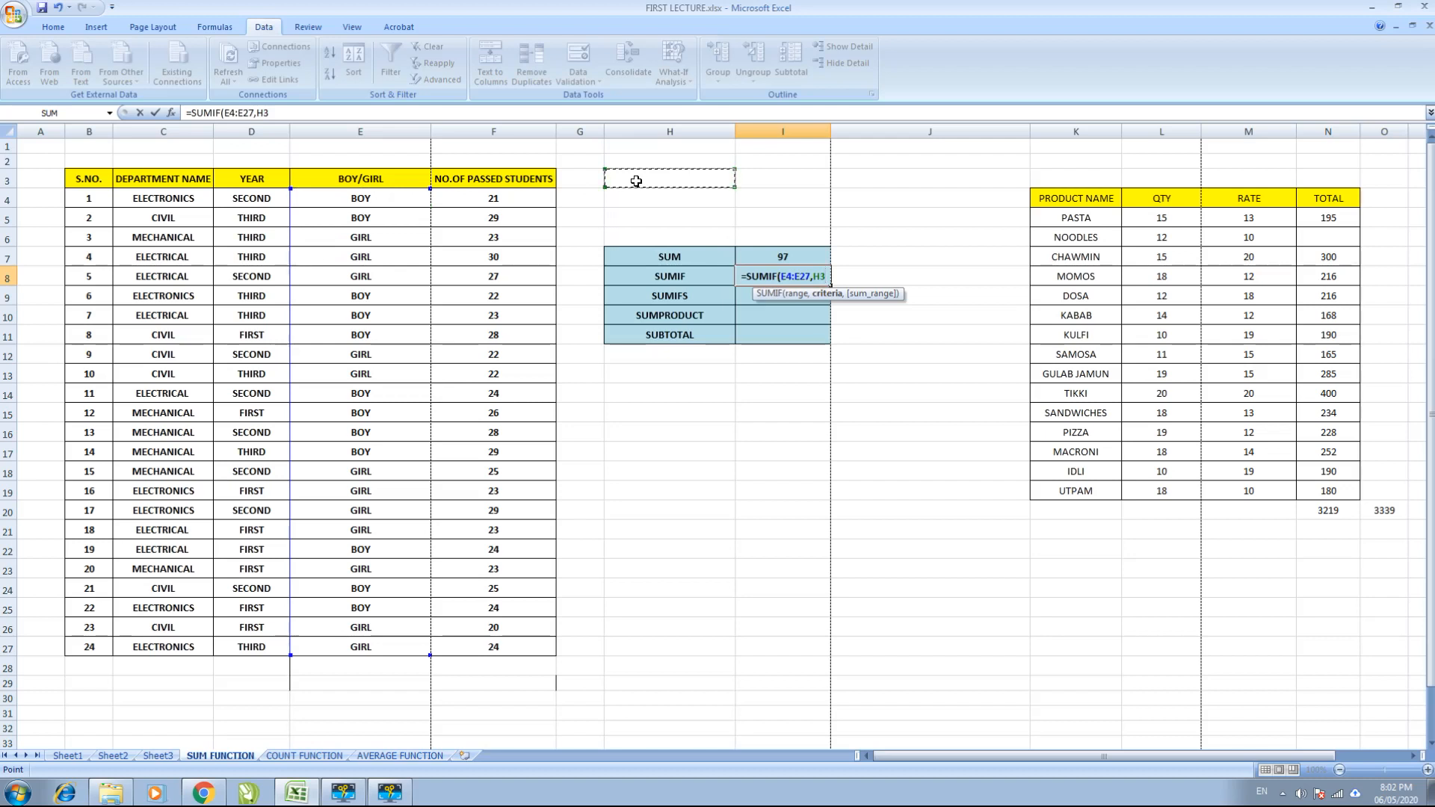
{"action": "type", "text": ","}
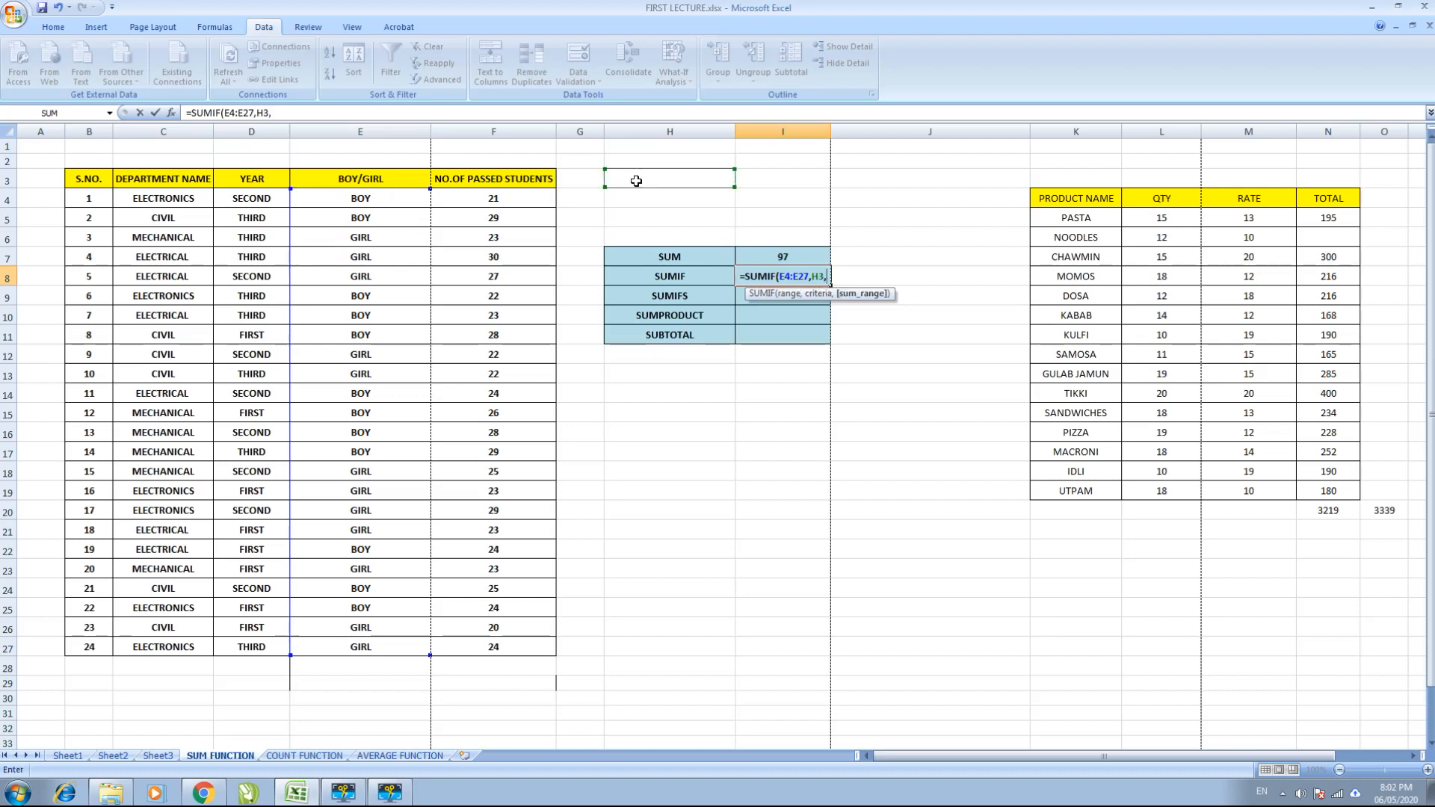
{"action": "left_click_drag", "start_coordinate": [491, 198], "coordinate": [501, 652]}
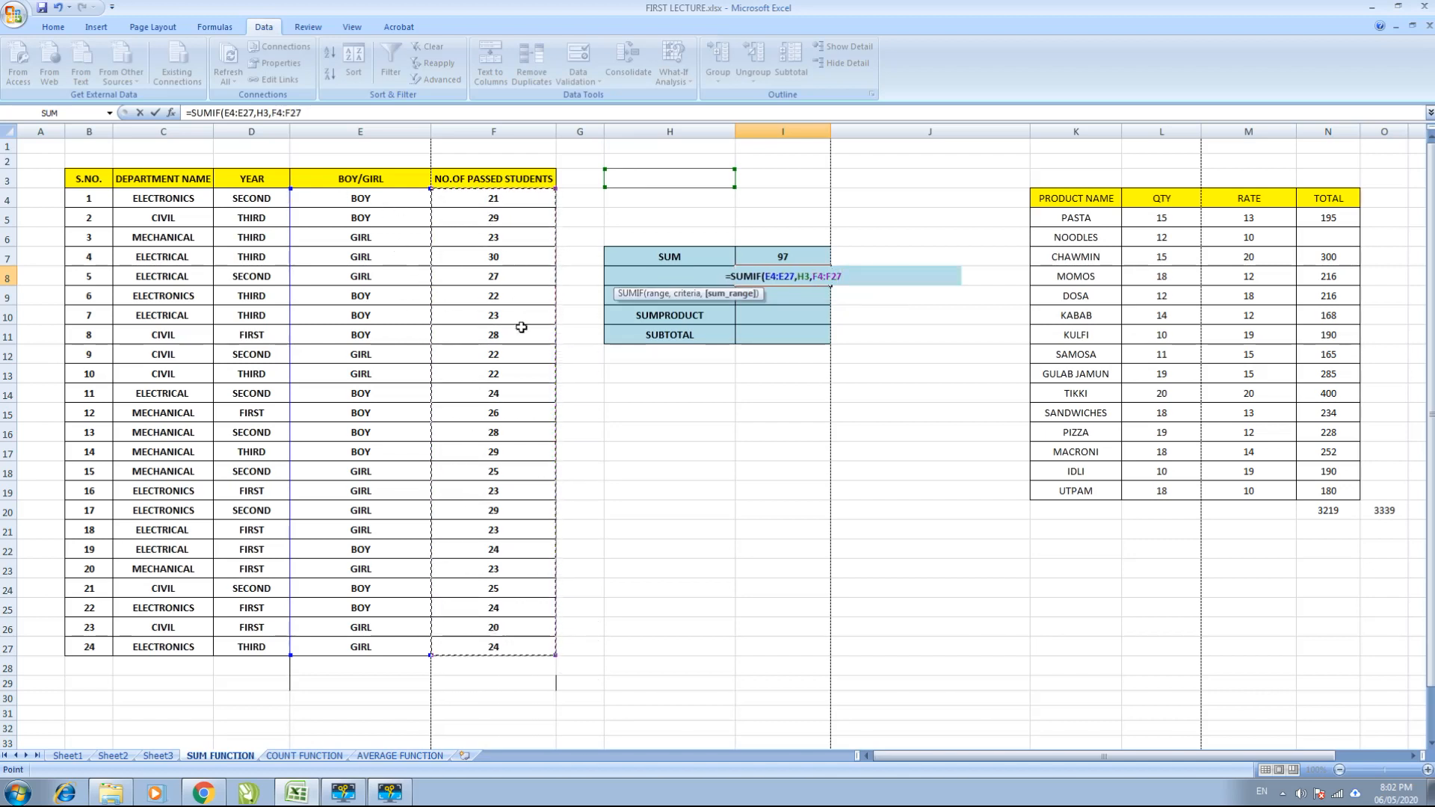
{"action": "key", "text": "Return"}
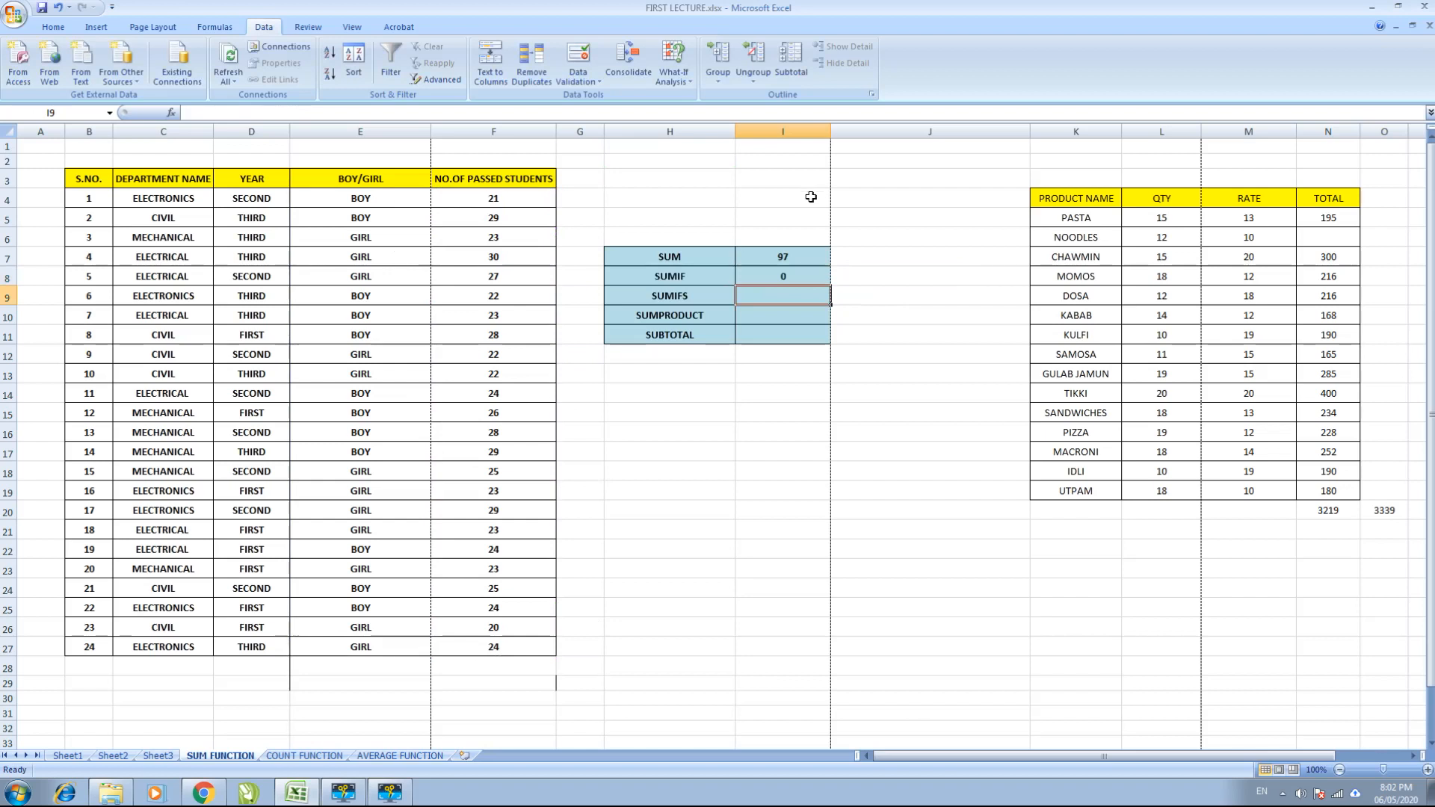
Enter BOY in H3 as the criterion for the SUMIF formula.
{"action": "left_click", "coordinate": [691, 182]}
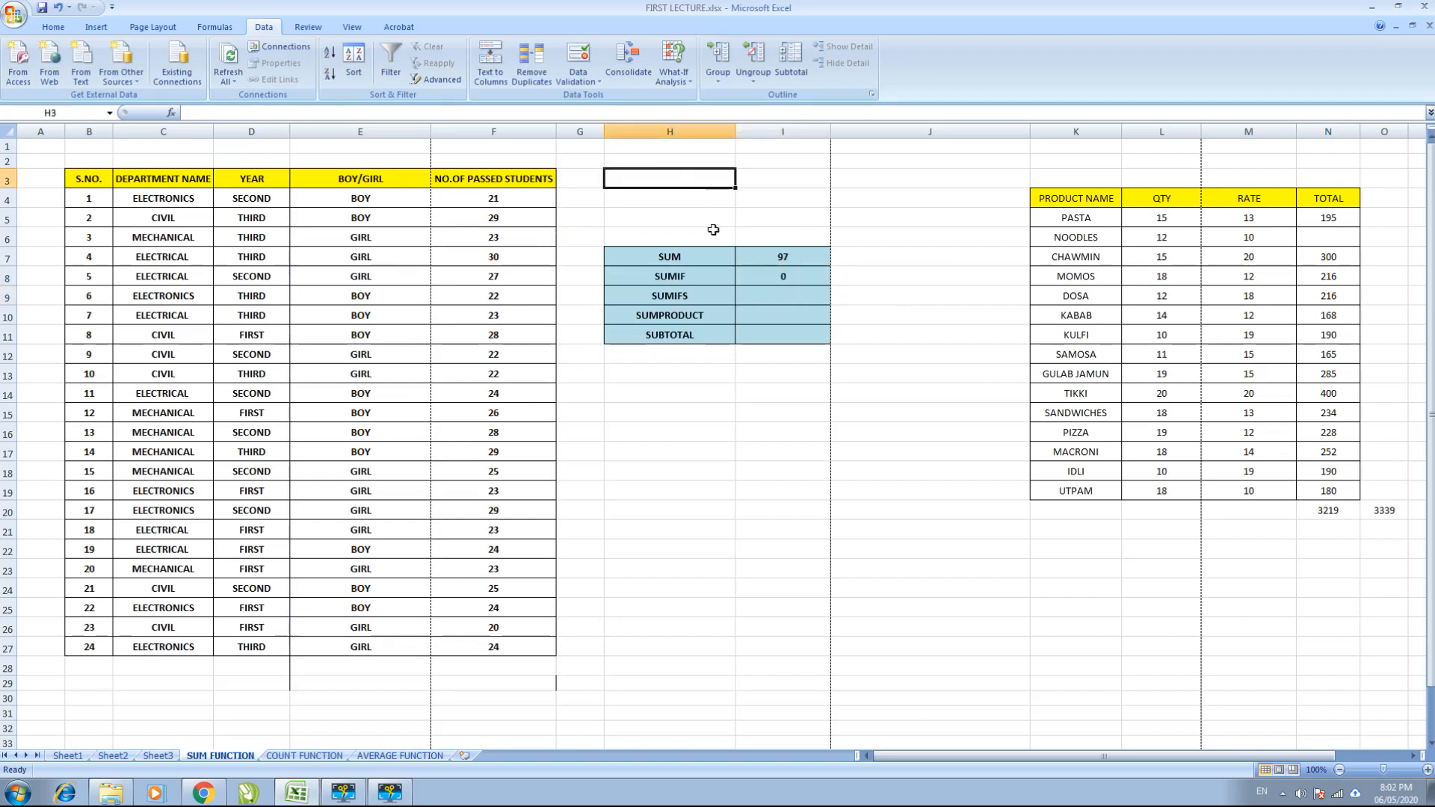
{"action": "type", "text": "BO"}
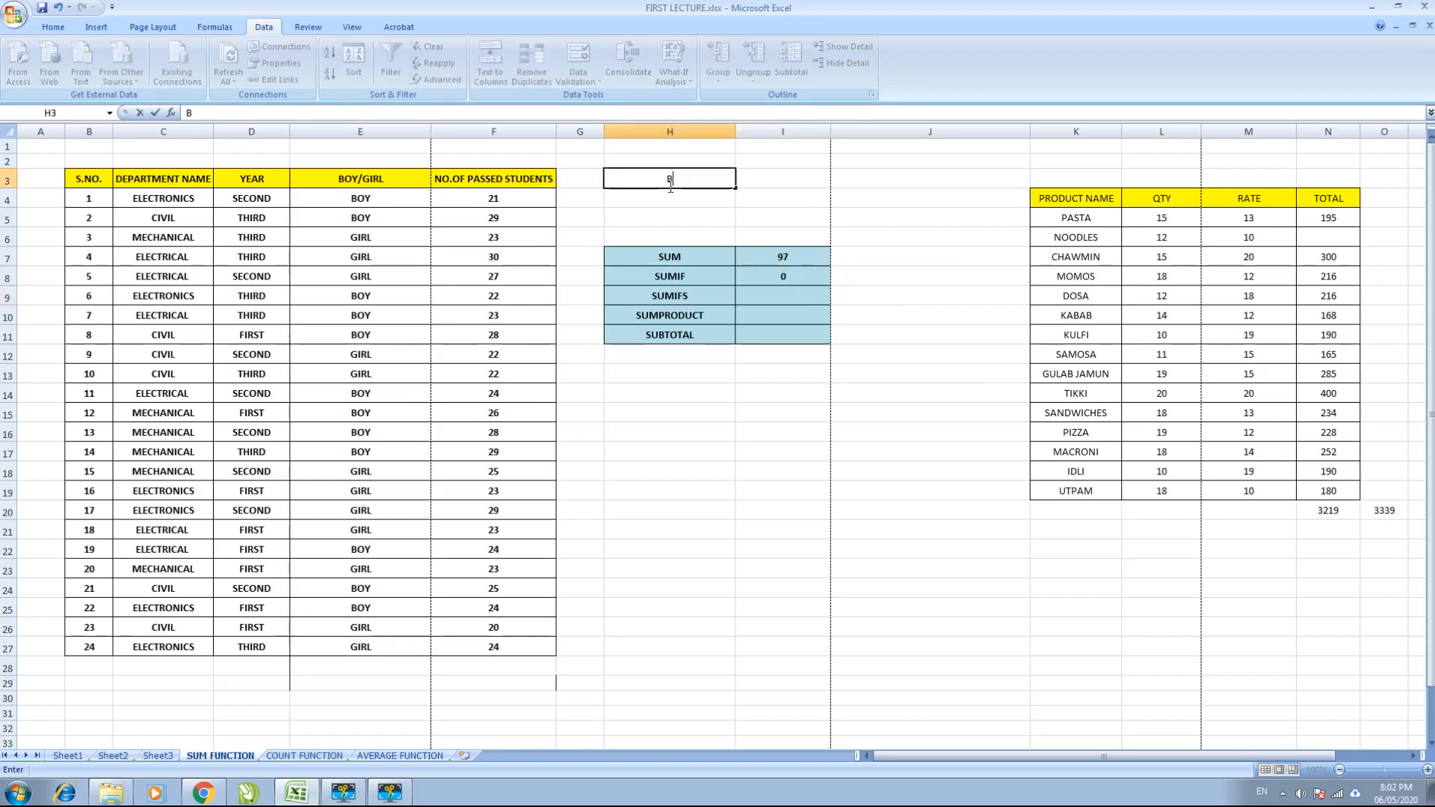
{"action": "key", "text": "Return"}
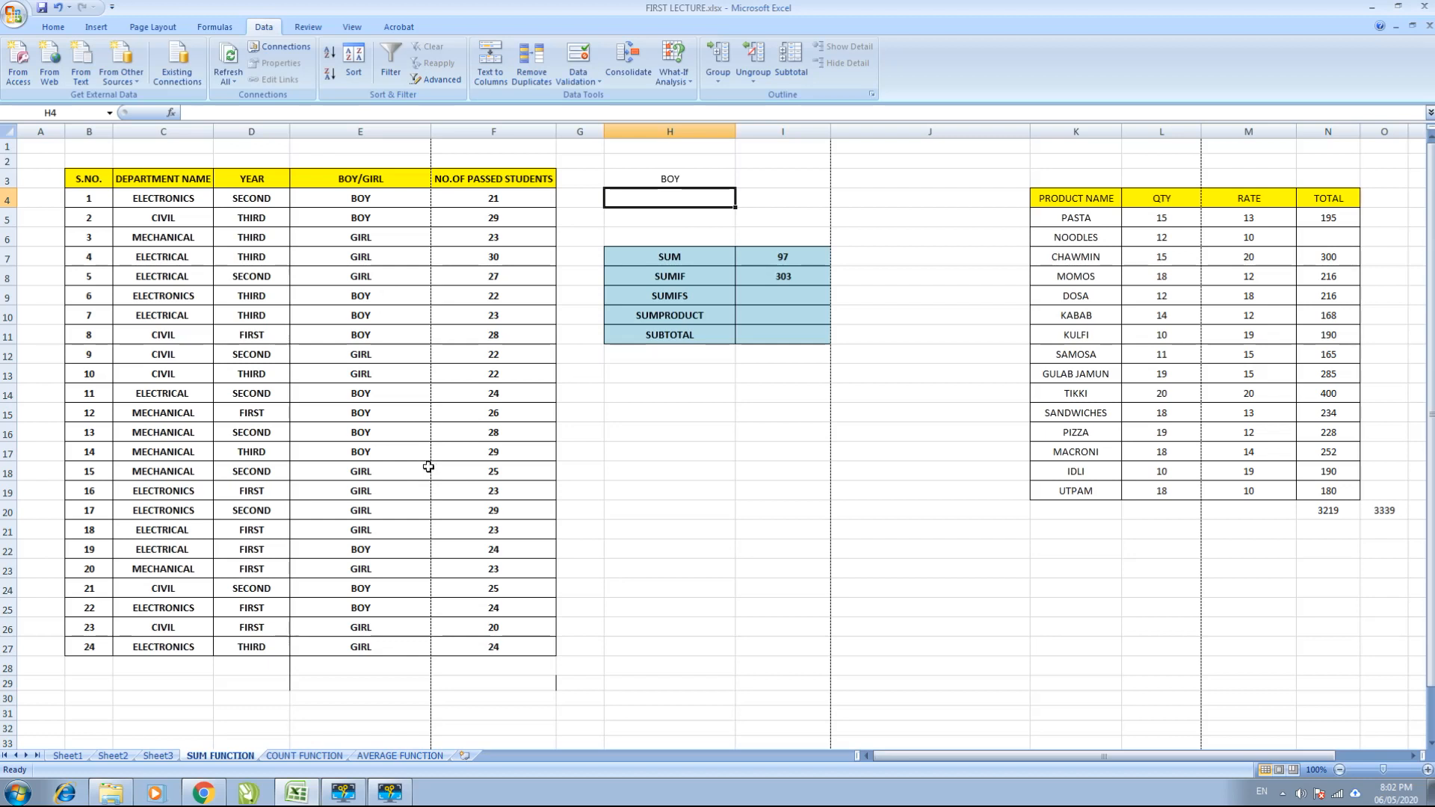
{"action": "left_click", "coordinate": [491, 198]}
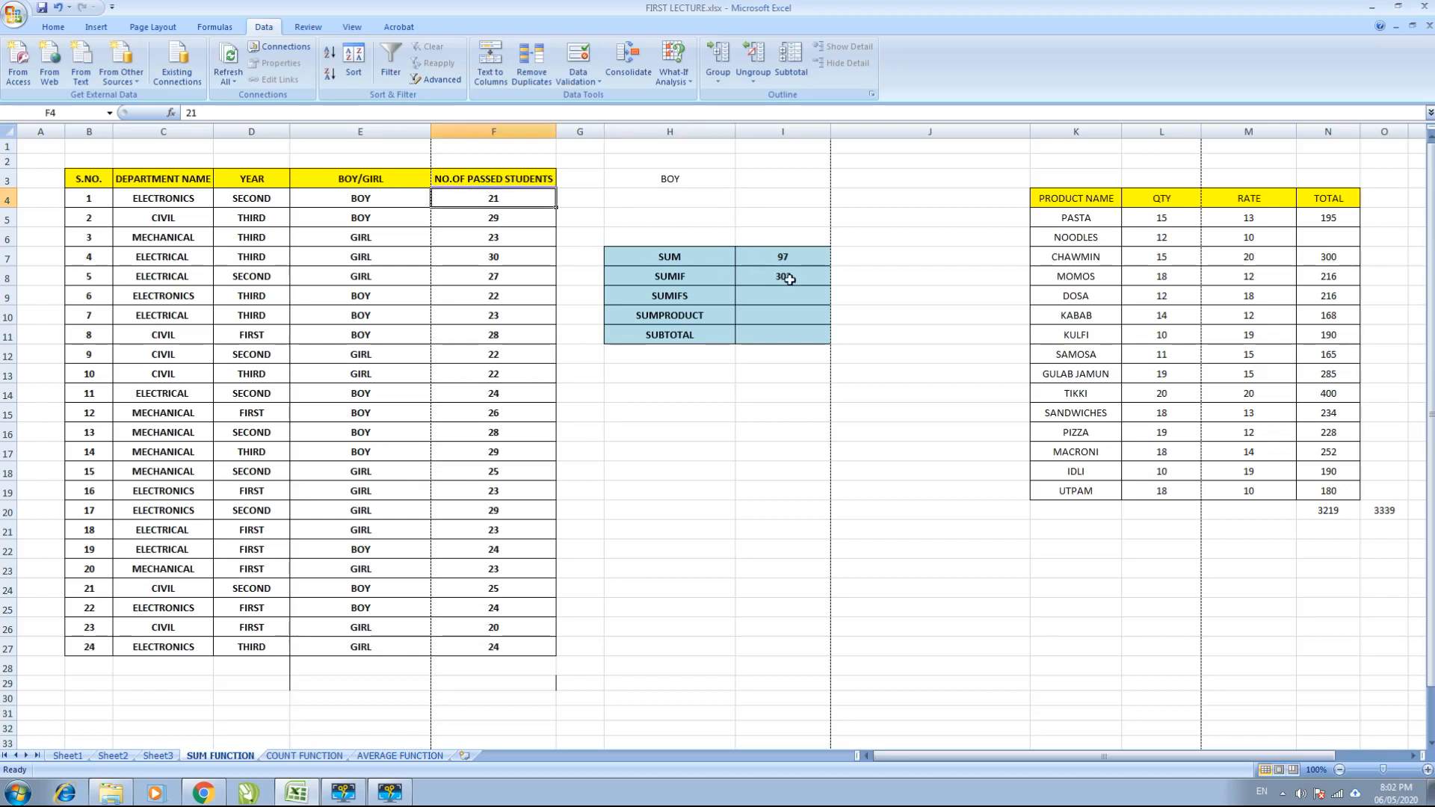
Change the SUMIF criterion in H3 to GIRL.
{"action": "left_click", "coordinate": [658, 180]}
{"action": "type", "text": "GIRL"}
{"action": "key", "text": "Return"}
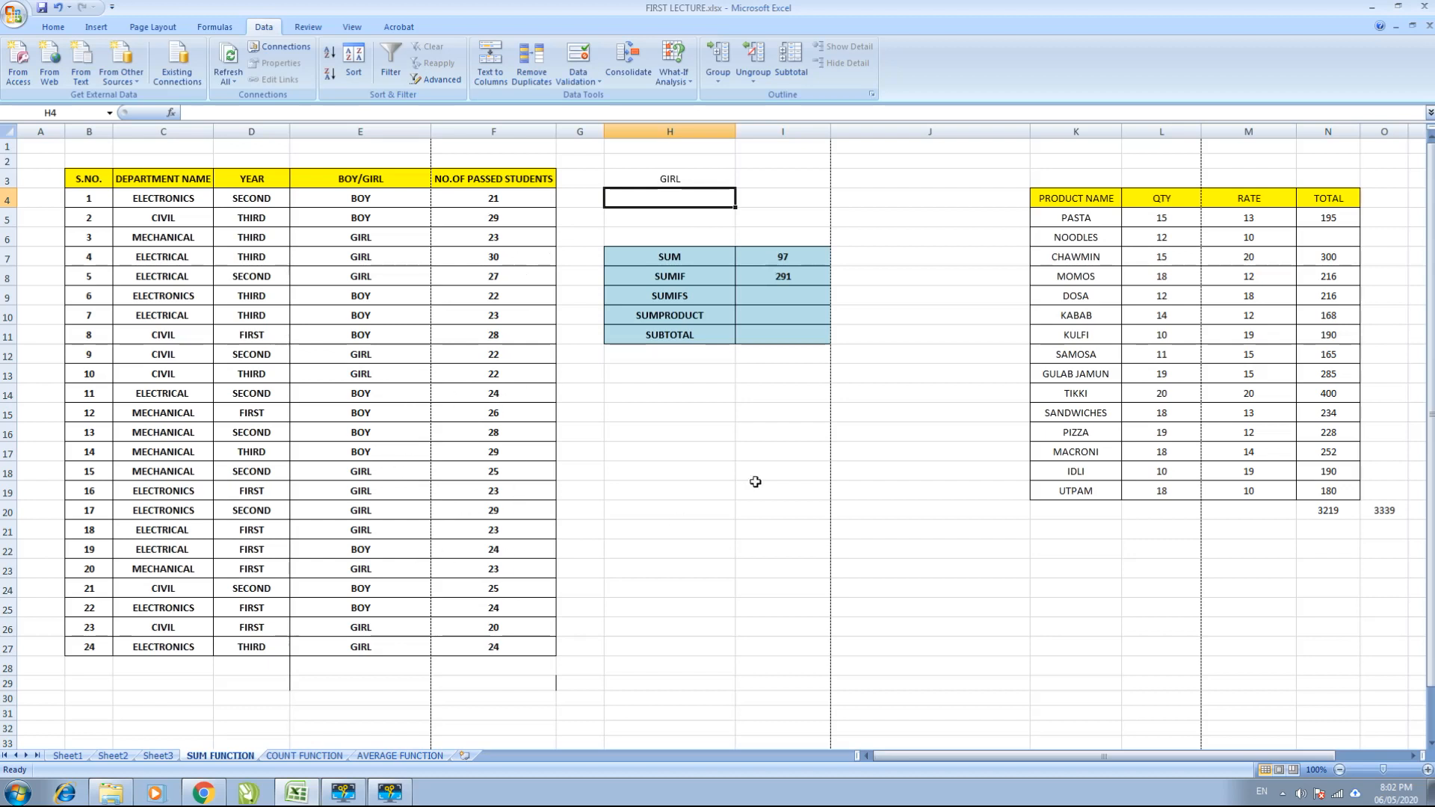
Review the SUMIF formula in I8 and the boy/girl and year columns that can serve as SUMIFS criteria.
{"action": "left_click", "coordinate": [804, 274]}
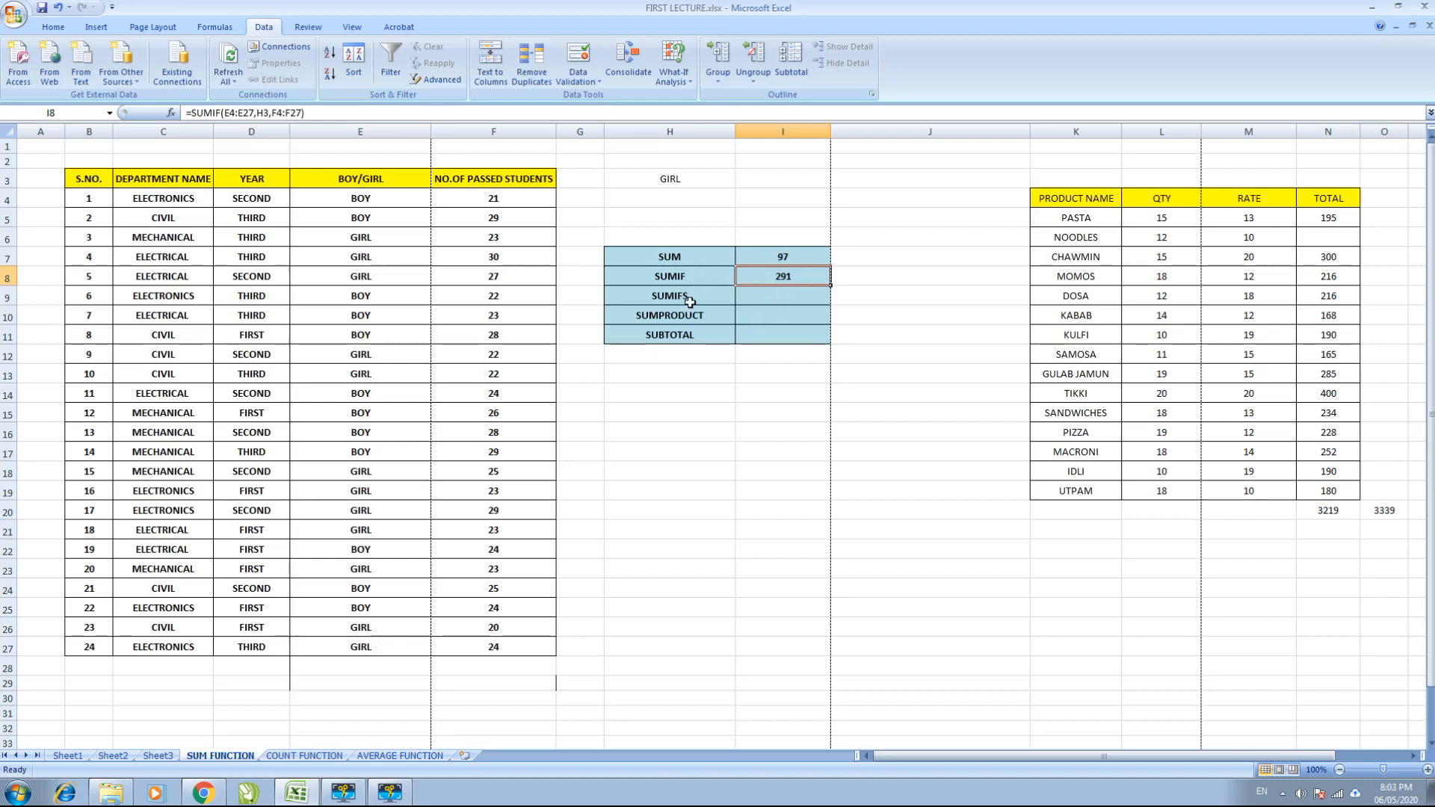
{"action": "left_click", "coordinate": [694, 297]}
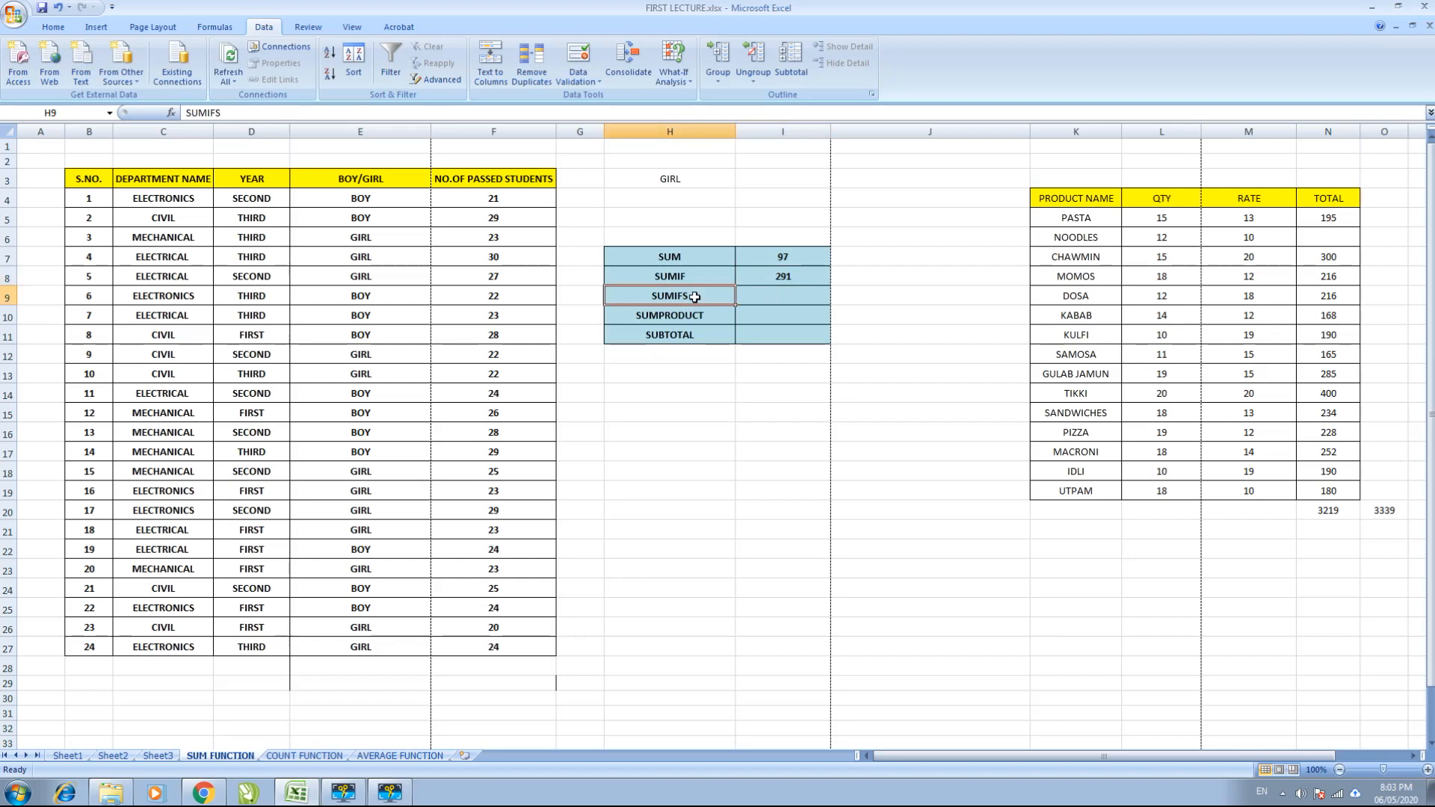
{"action": "left_click", "coordinate": [699, 276]}
{"action": "left_click_drag", "start_coordinate": [404, 199], "coordinate": [396, 643]}
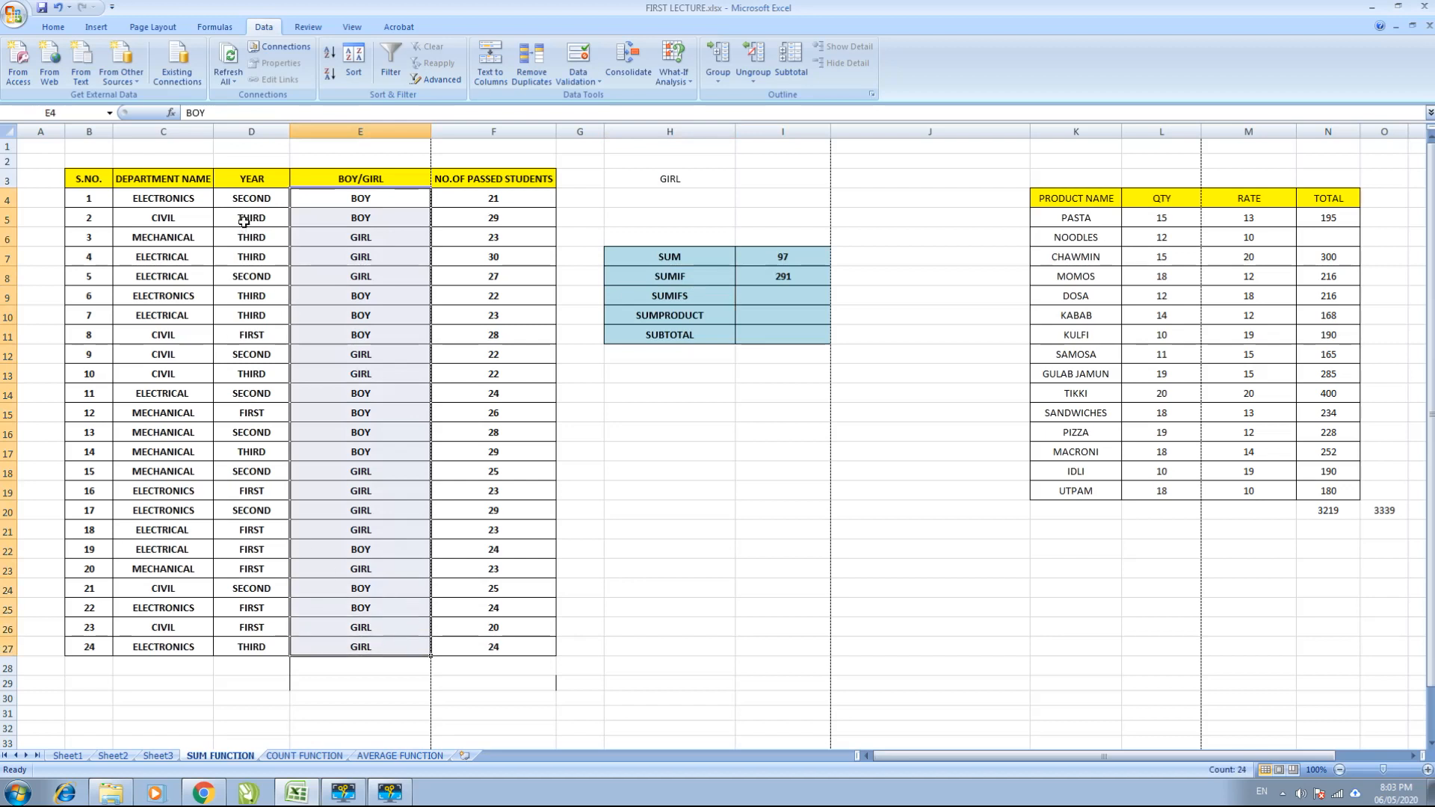
{"action": "left_click_drag", "start_coordinate": [250, 196], "coordinate": [265, 630]}
{"action": "left_click_drag", "start_coordinate": [401, 207], "coordinate": [388, 641]}
{"action": "left_click", "coordinate": [768, 272]}
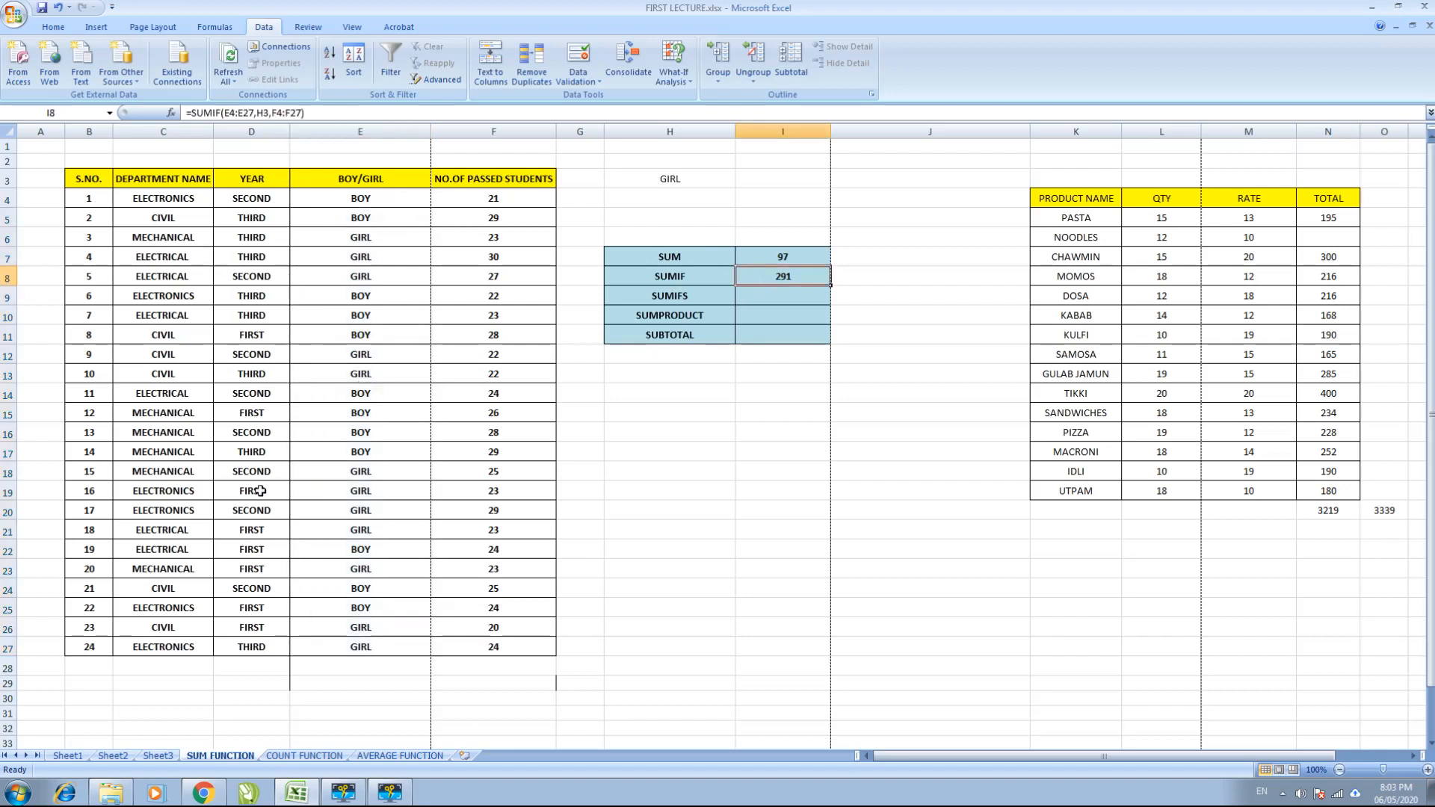
Enter =SUMIFS(F4:F27,D4:D27,I3,E4:E27,H3) in I9 to total passed students by the year in I3 and the boy/girl criterion in H3.
{"action": "left_click", "coordinate": [755, 300]}
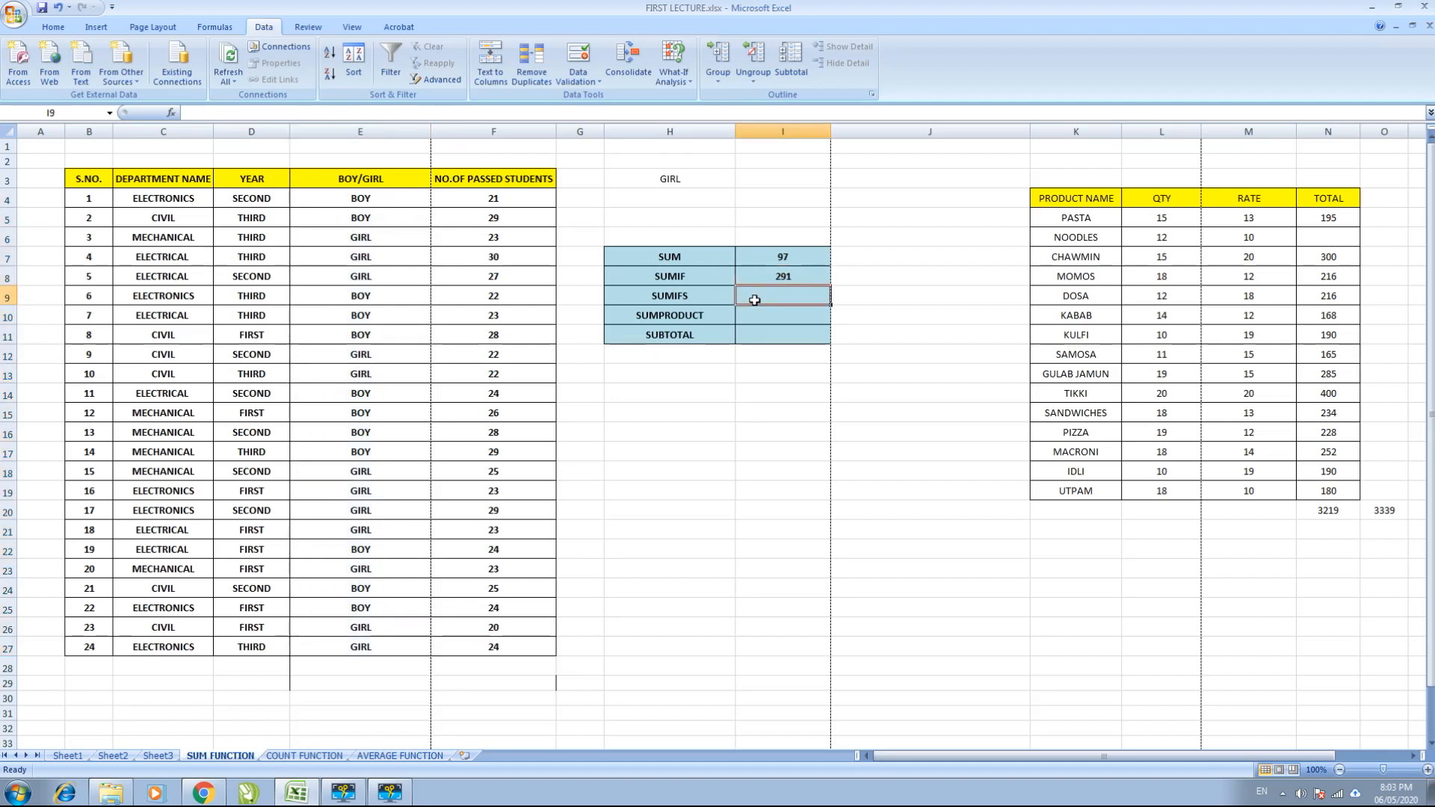
{"action": "type", "text": "="}
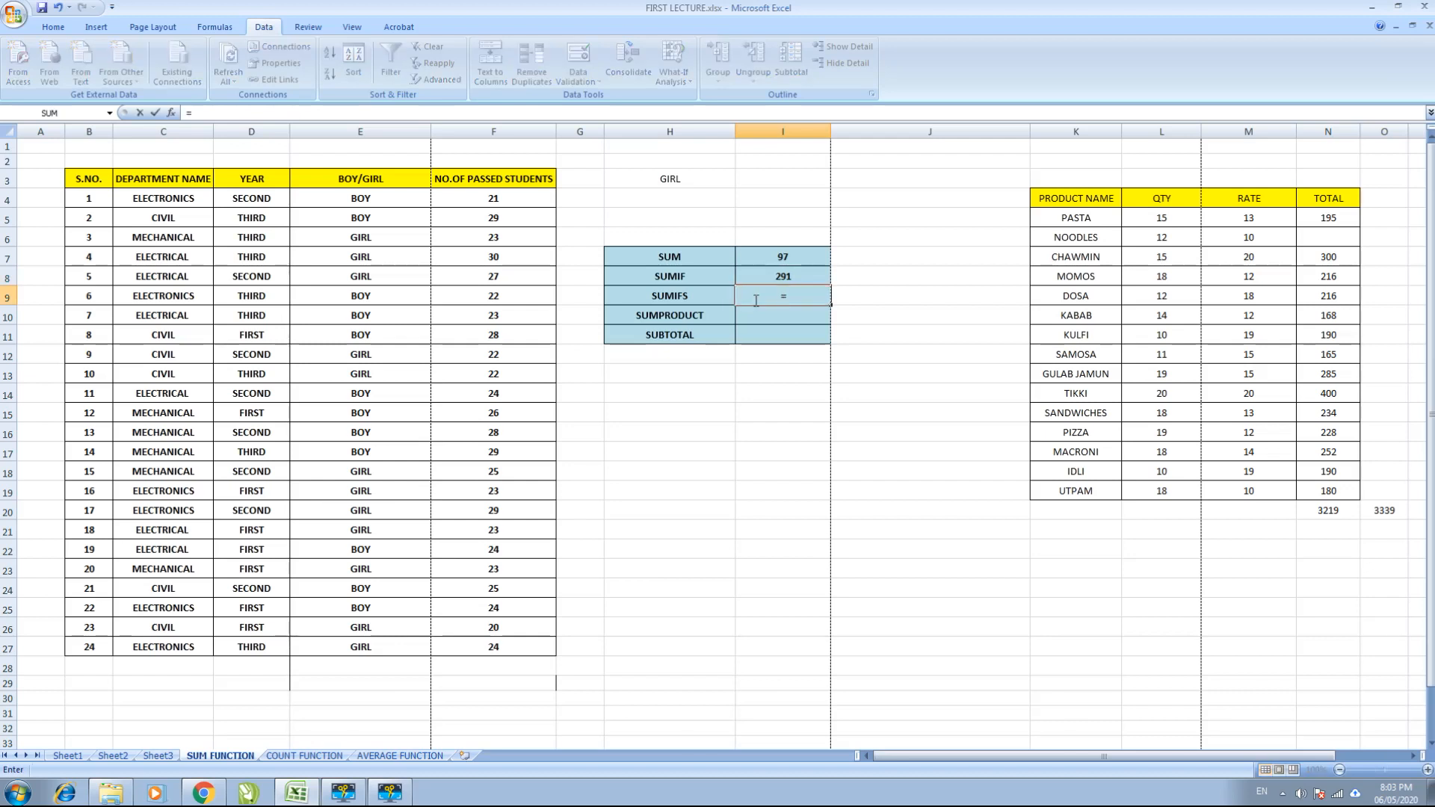
{"action": "type", "text": "SUM"}
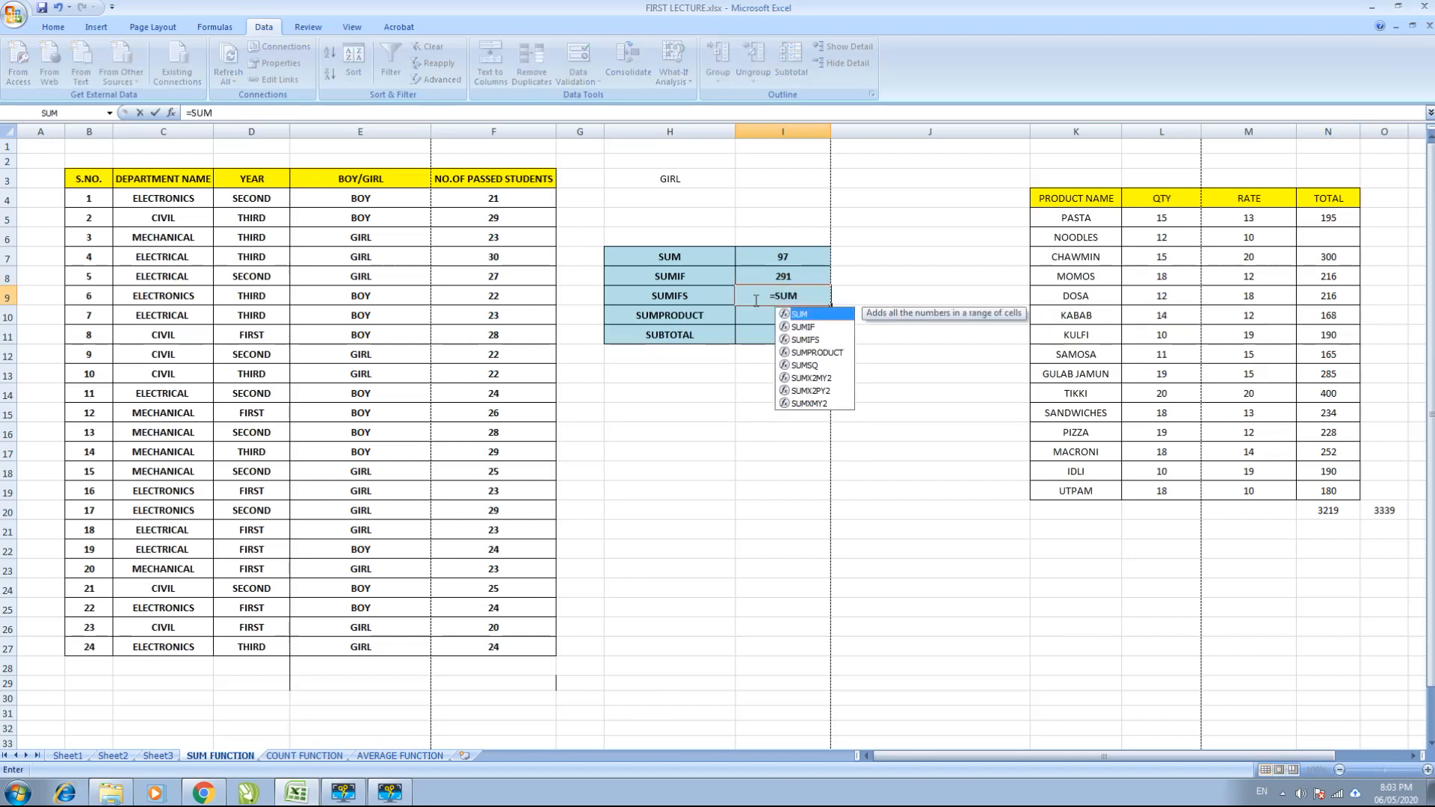
{"action": "type", "text": "IFS"}
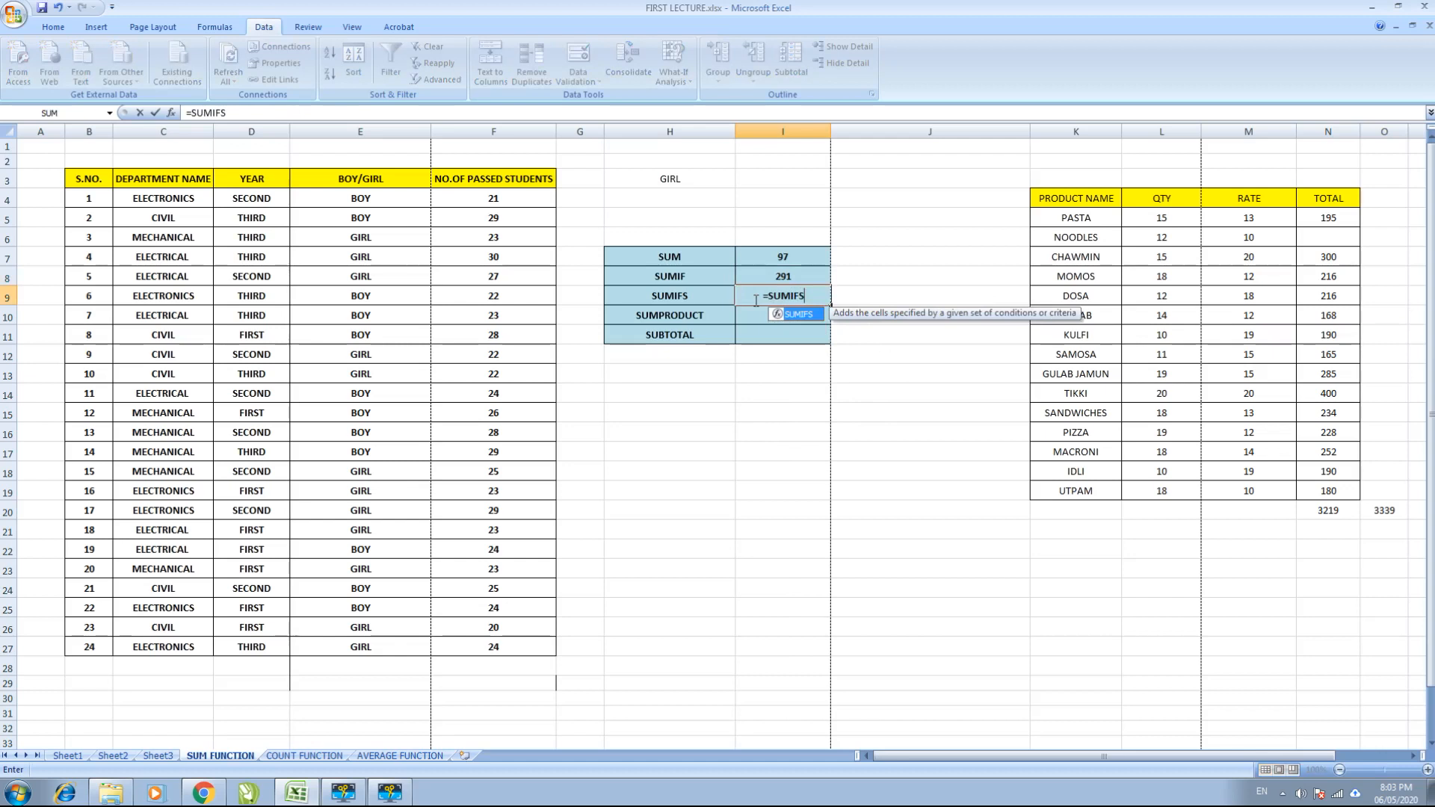
{"action": "type", "text": "("}
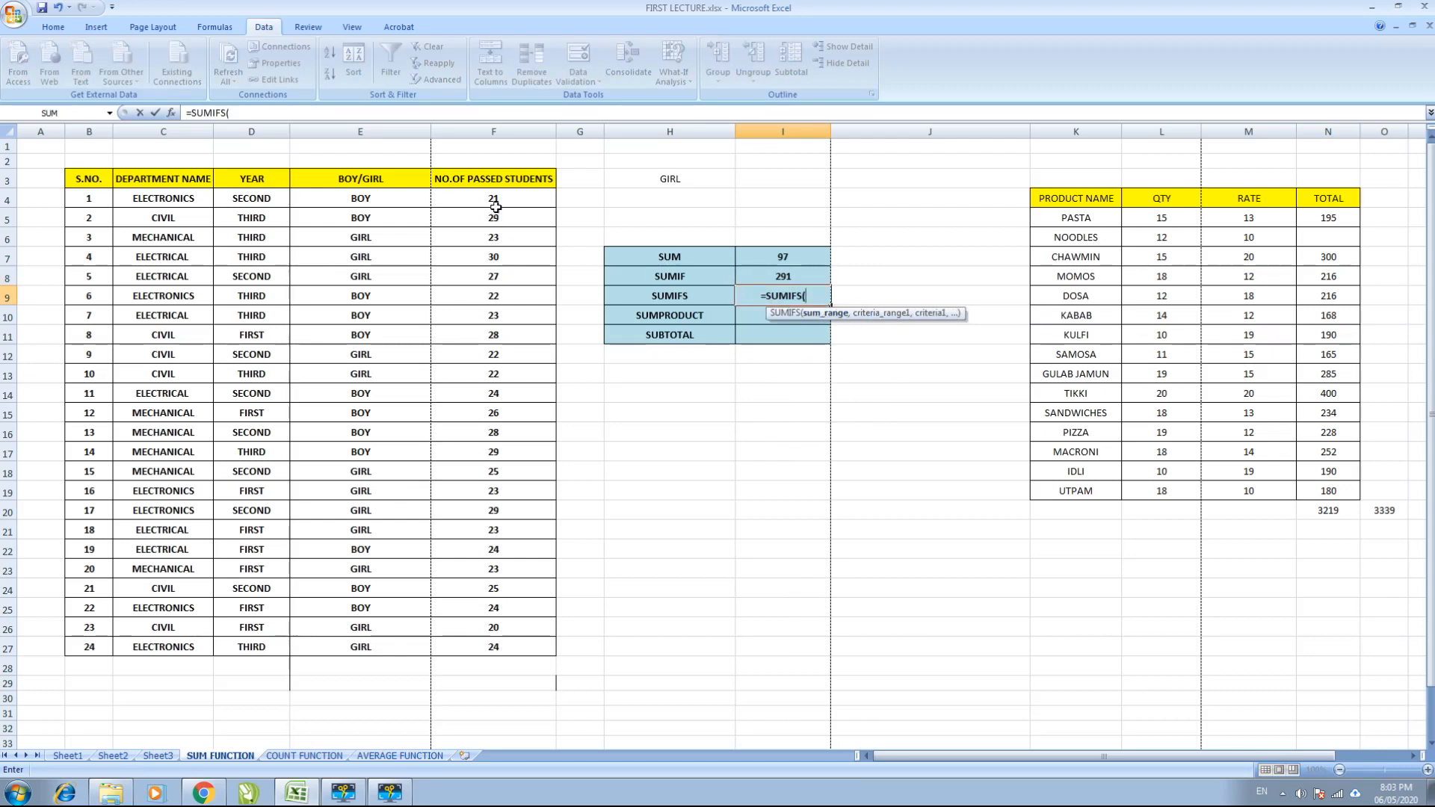
{"action": "left_click_drag", "start_coordinate": [514, 195], "coordinate": [544, 646]}
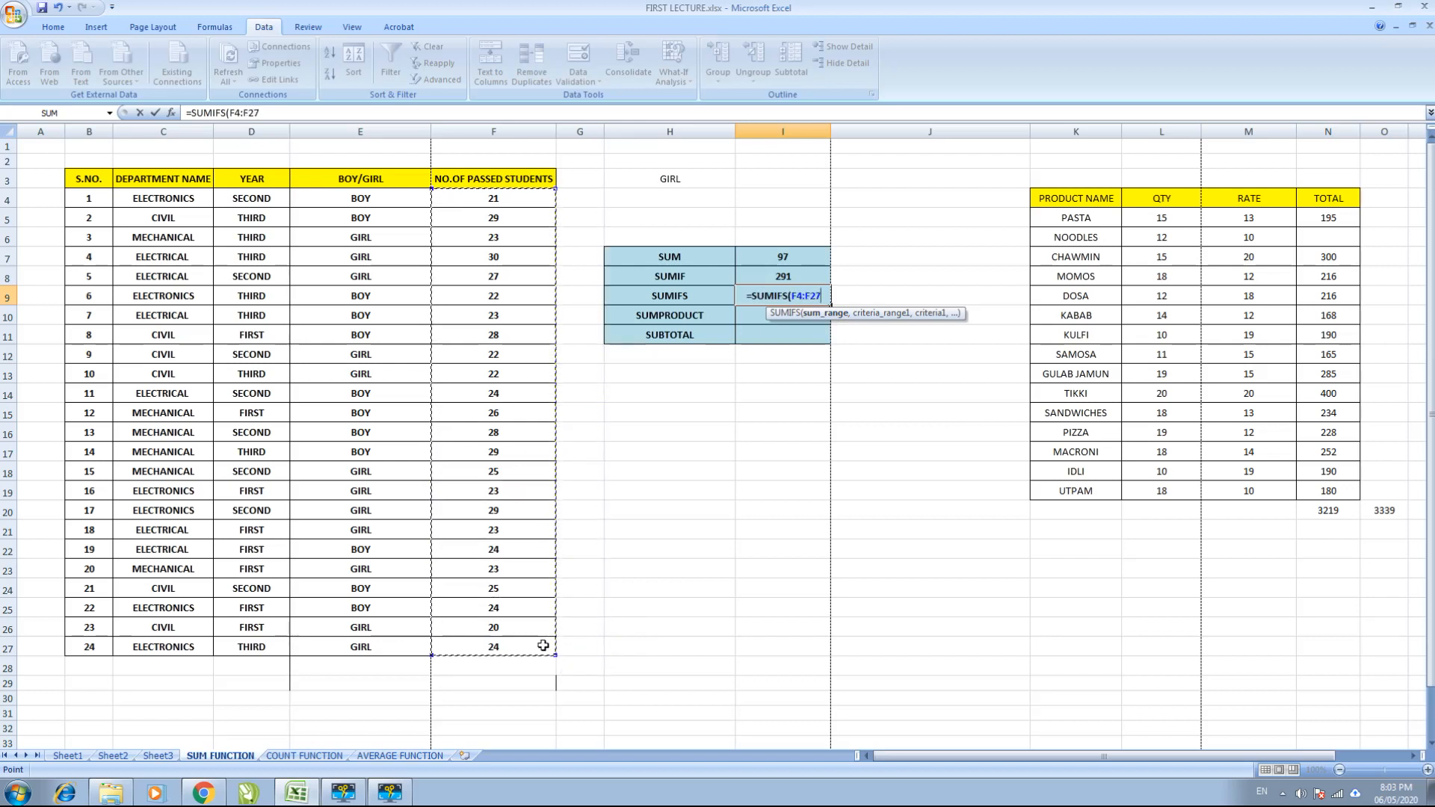
{"action": "type", "text": ","}
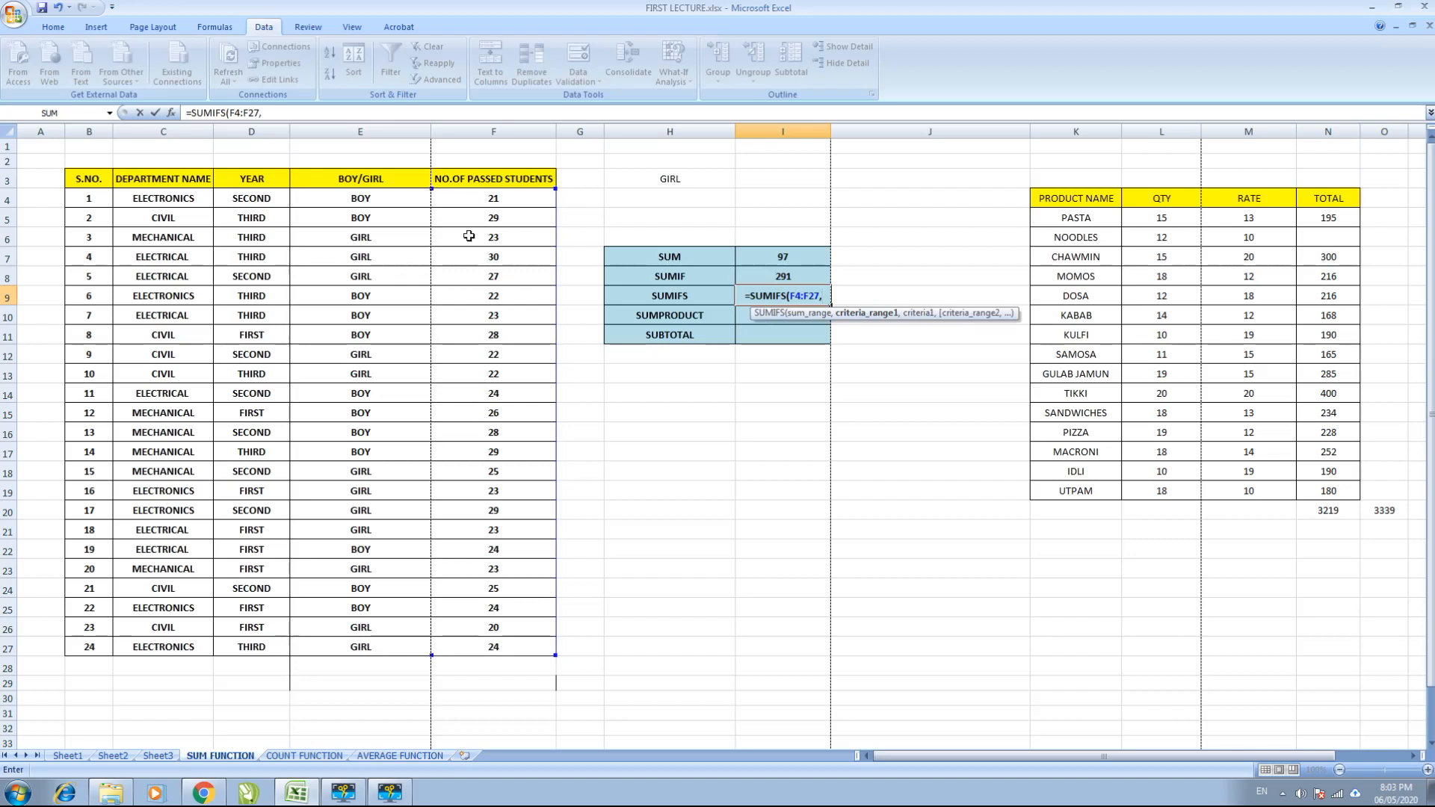
{"action": "left_click_drag", "start_coordinate": [267, 200], "coordinate": [285, 649]}
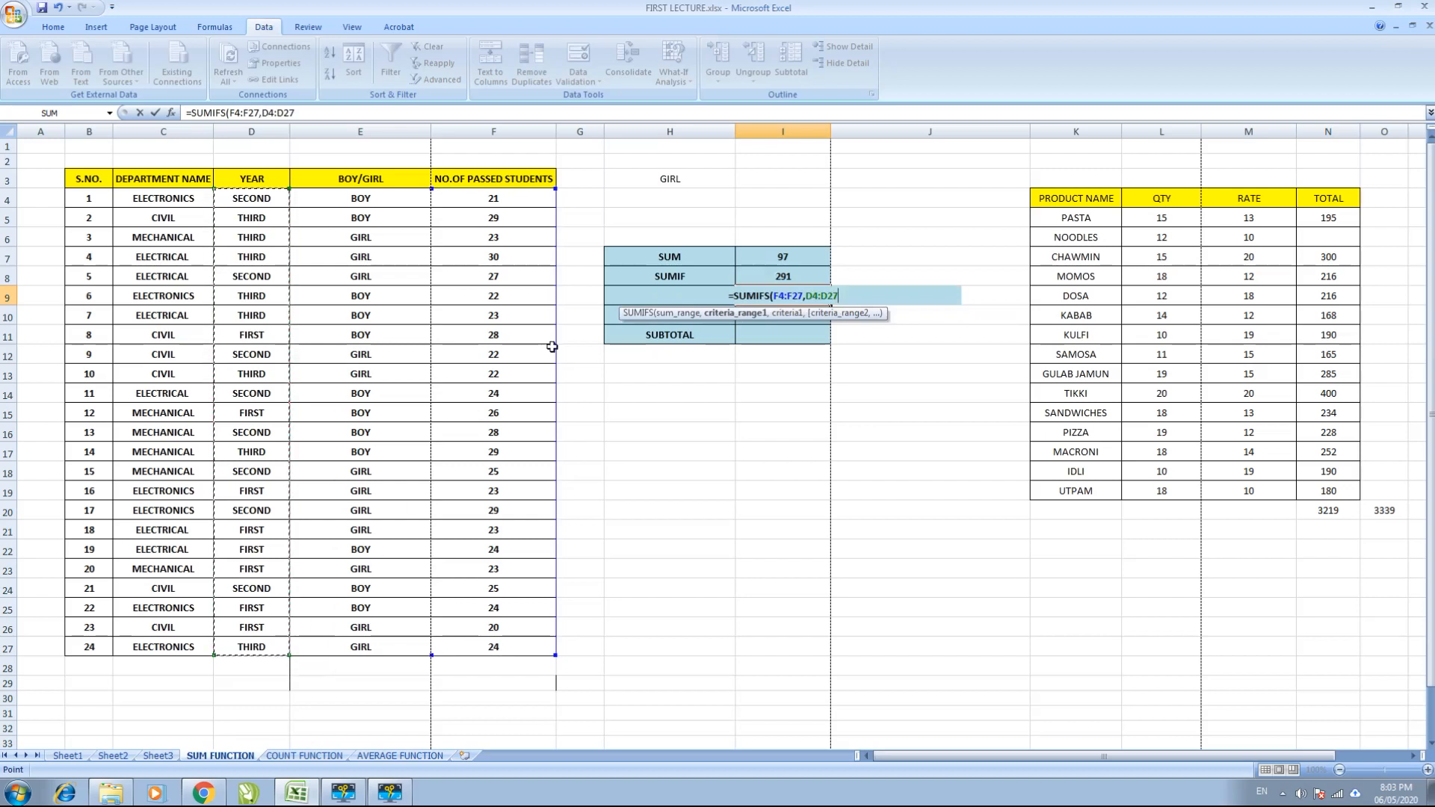
{"action": "type", "text": ","}
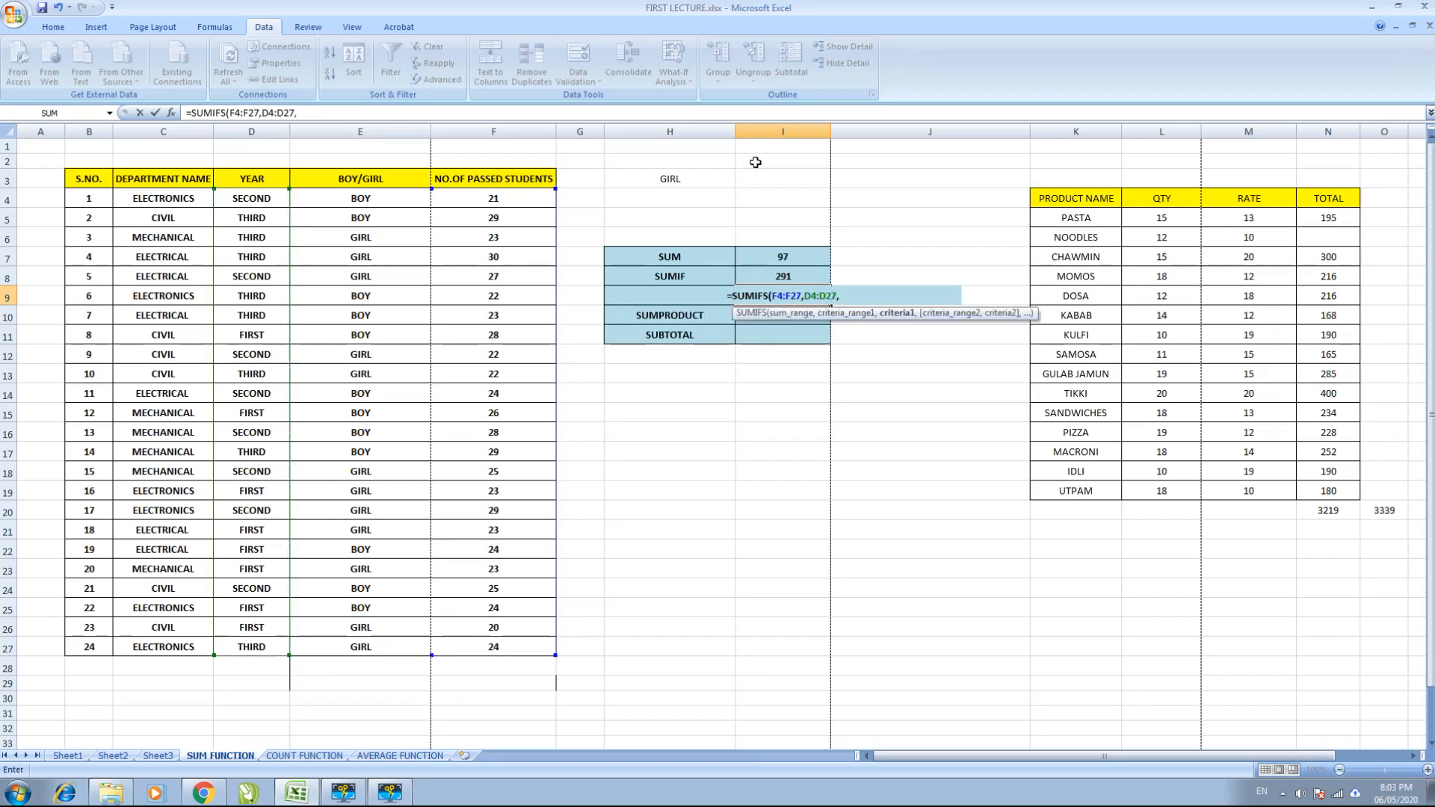
{"action": "left_click", "coordinate": [777, 178]}
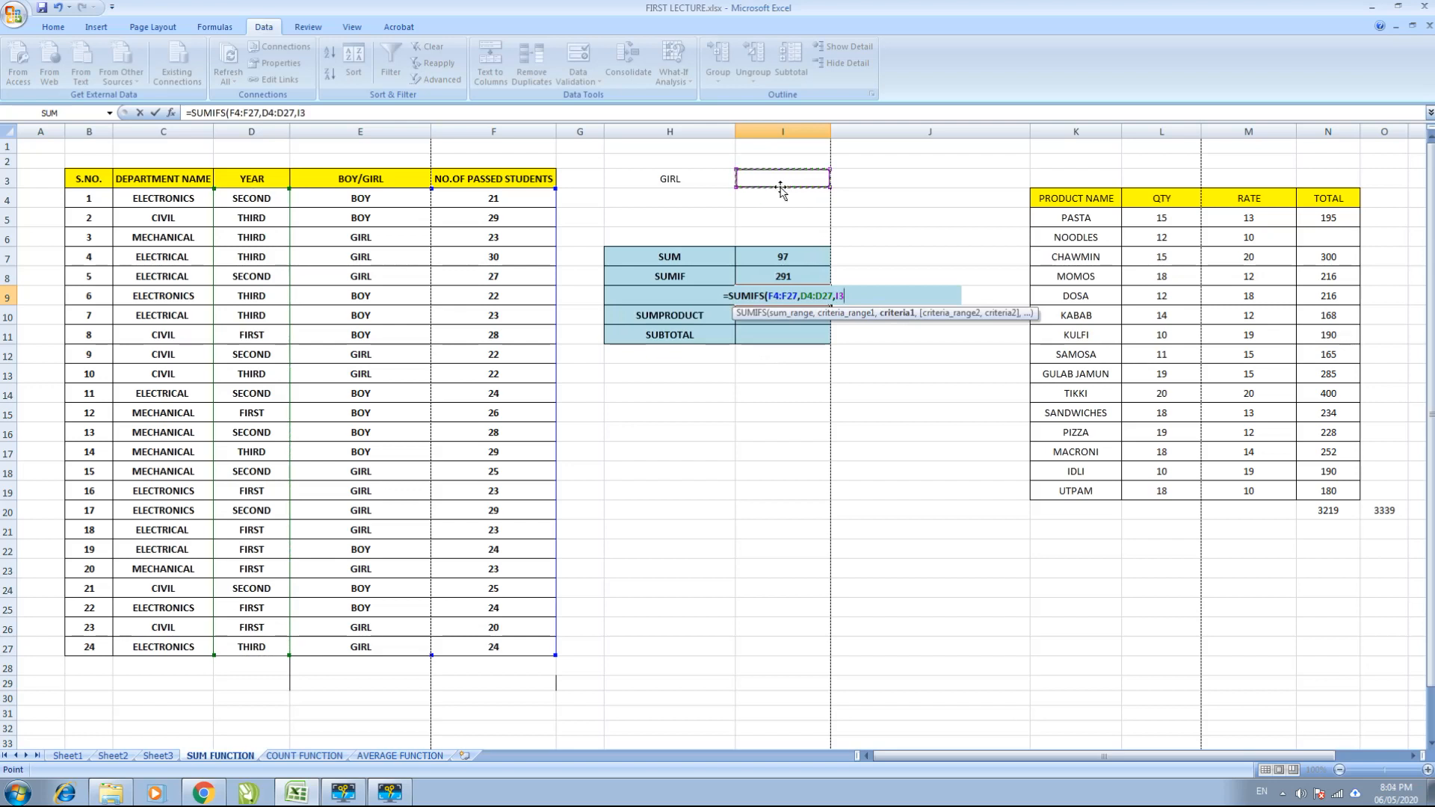
{"action": "type", "text": ","}
{"action": "left_click_drag", "start_coordinate": [348, 190], "coordinate": [412, 647]}
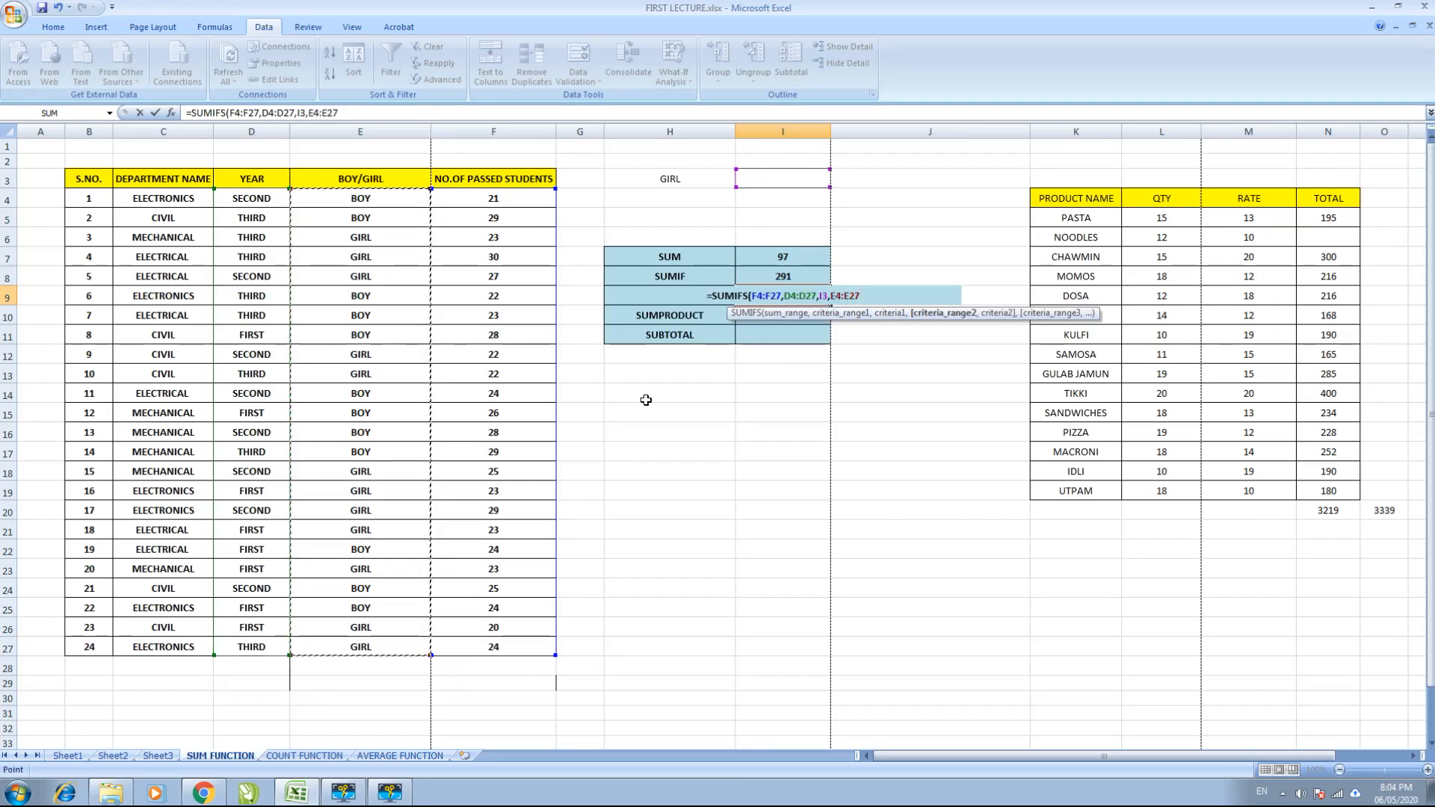
{"action": "type", "text": ","}
{"action": "left_click", "coordinate": [674, 178]}
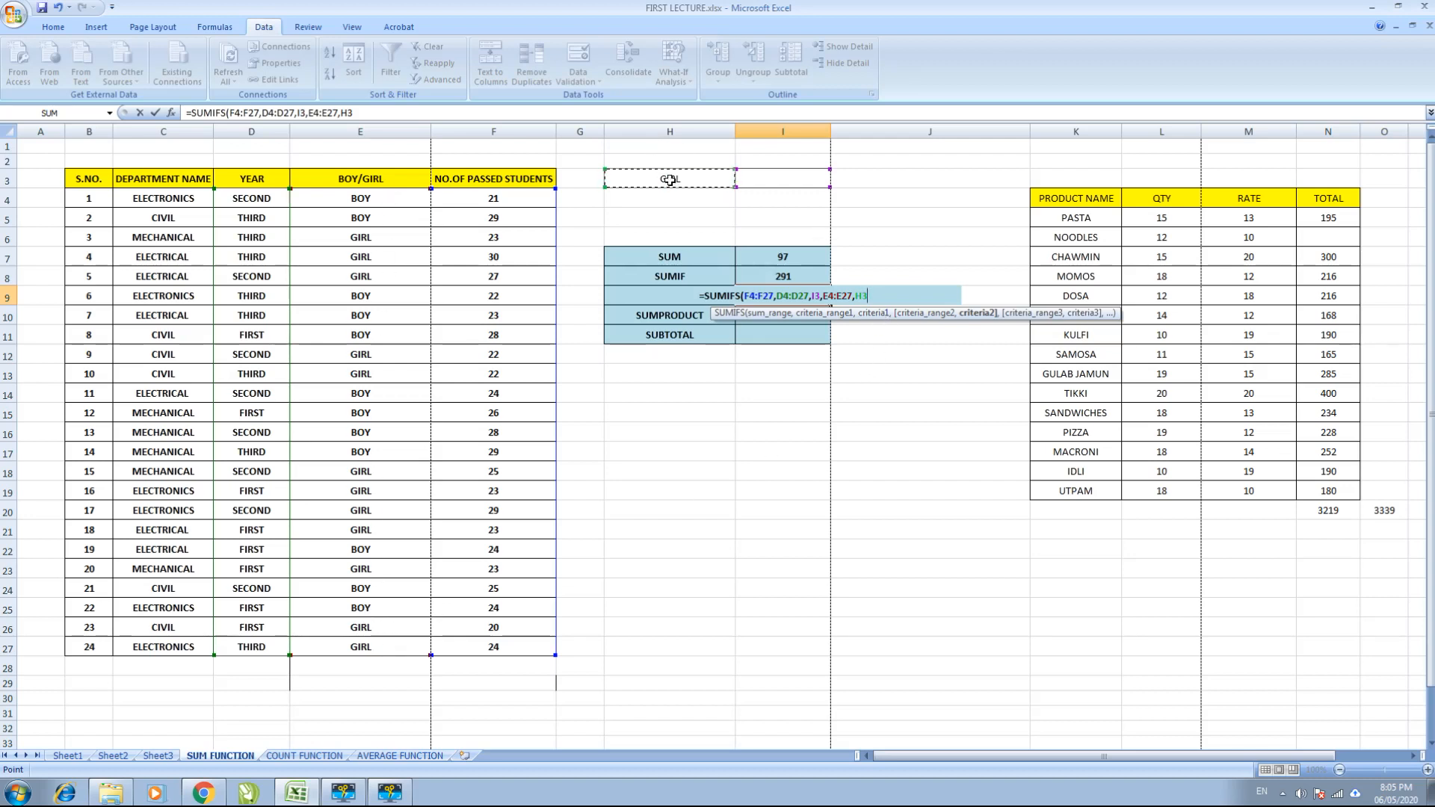
{"action": "key", "text": "Return"}
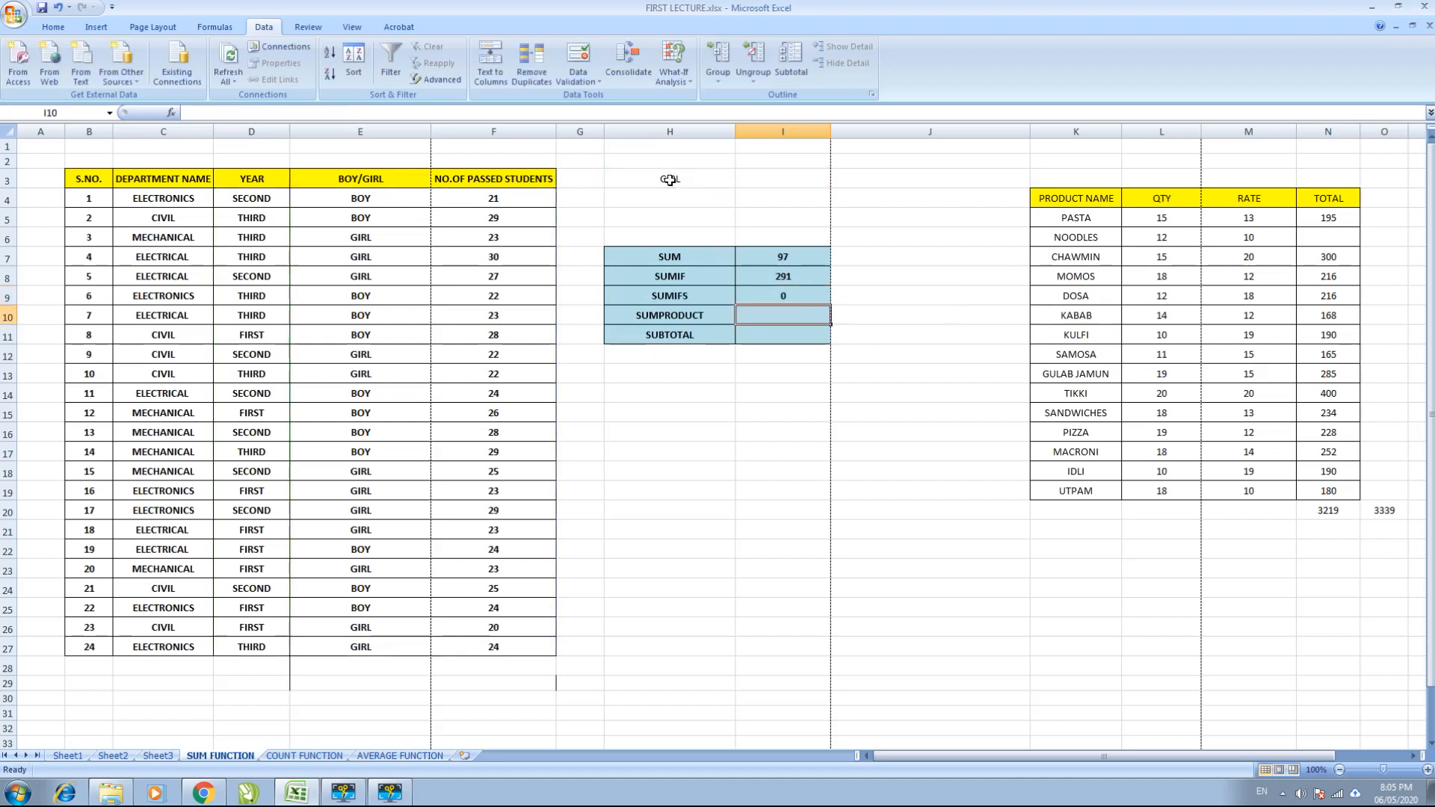
Enter SECOND in I3 as the year criterion and check the SUMIFS formula in I9.
{"action": "key", "text": "Up"}
{"action": "key", "text": "Up"}
{"action": "key", "text": "Up"}
{"action": "key", "text": "Up"}
{"action": "key", "text": "Up"}
{"action": "key", "text": "Up"}
{"action": "key", "text": "Up"}
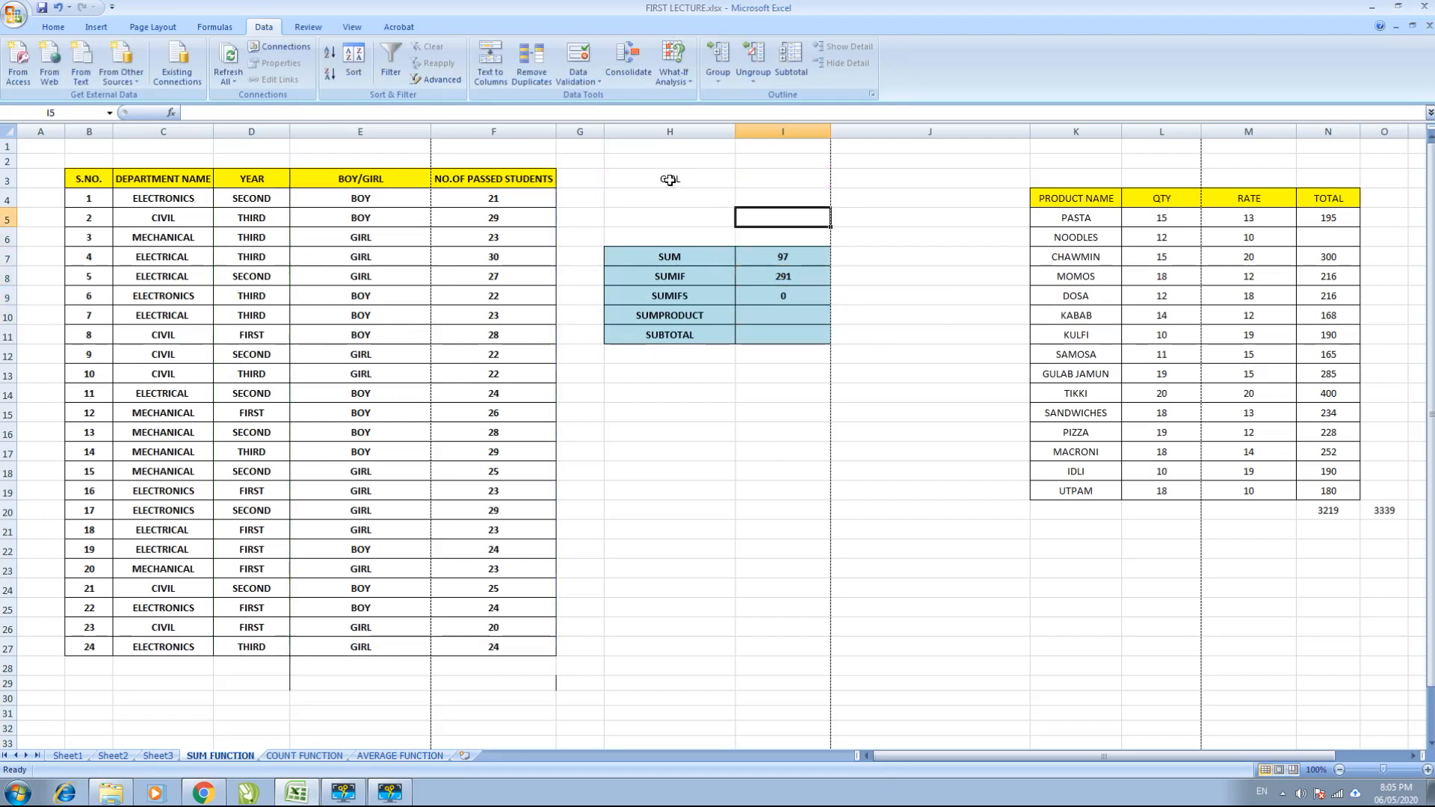
{"action": "type", "text": "SECOND"}
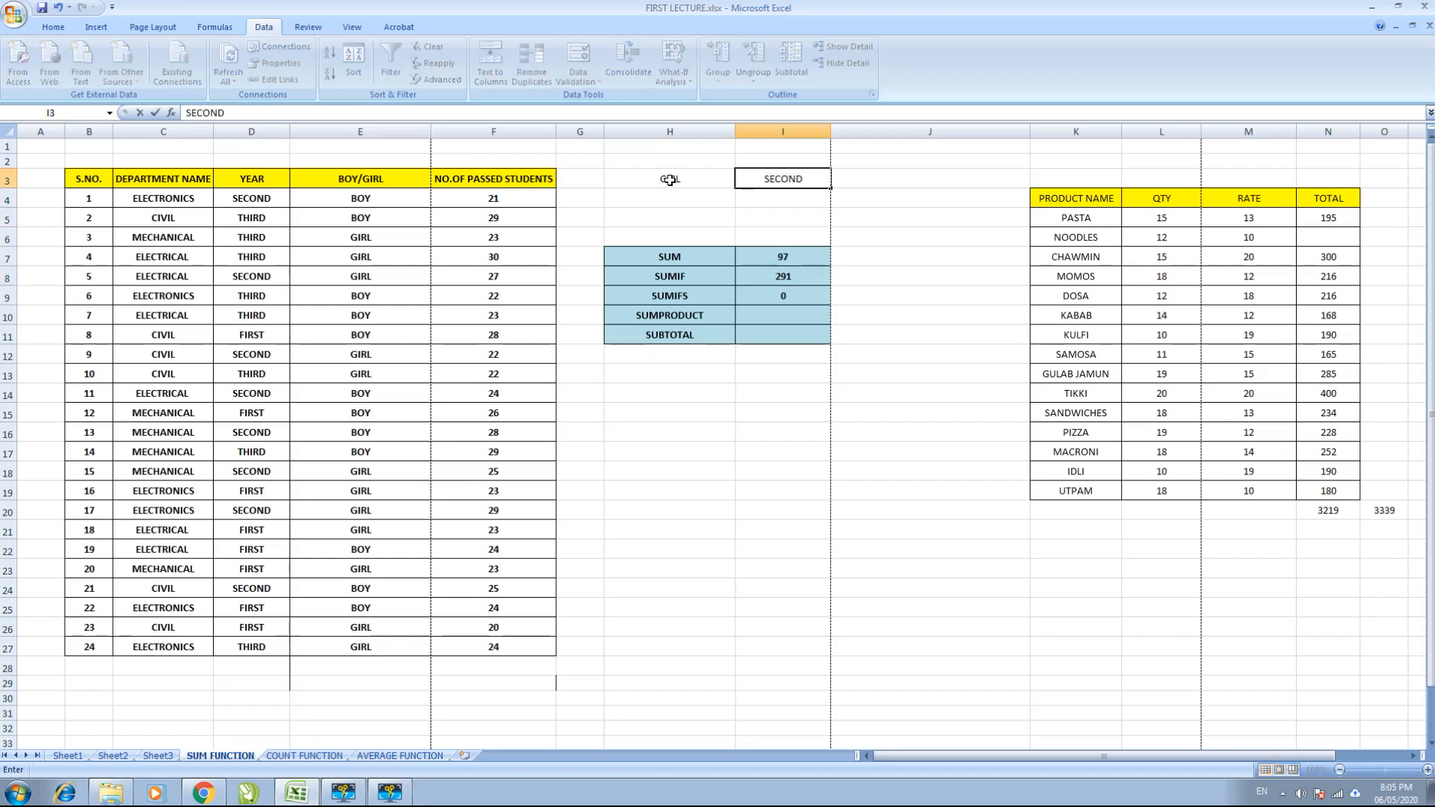
{"action": "key", "text": "Return"}
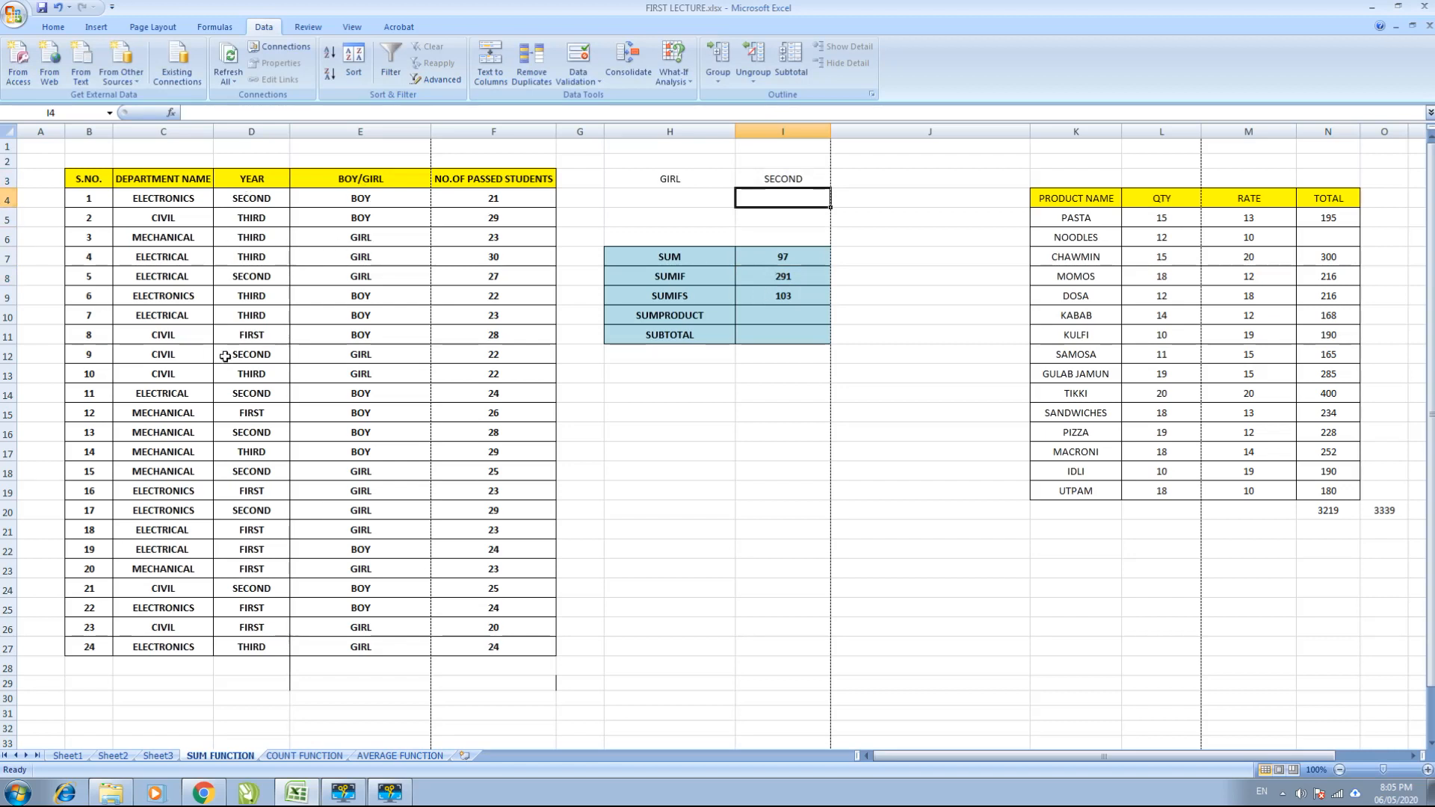
{"action": "left_click", "coordinate": [808, 299]}
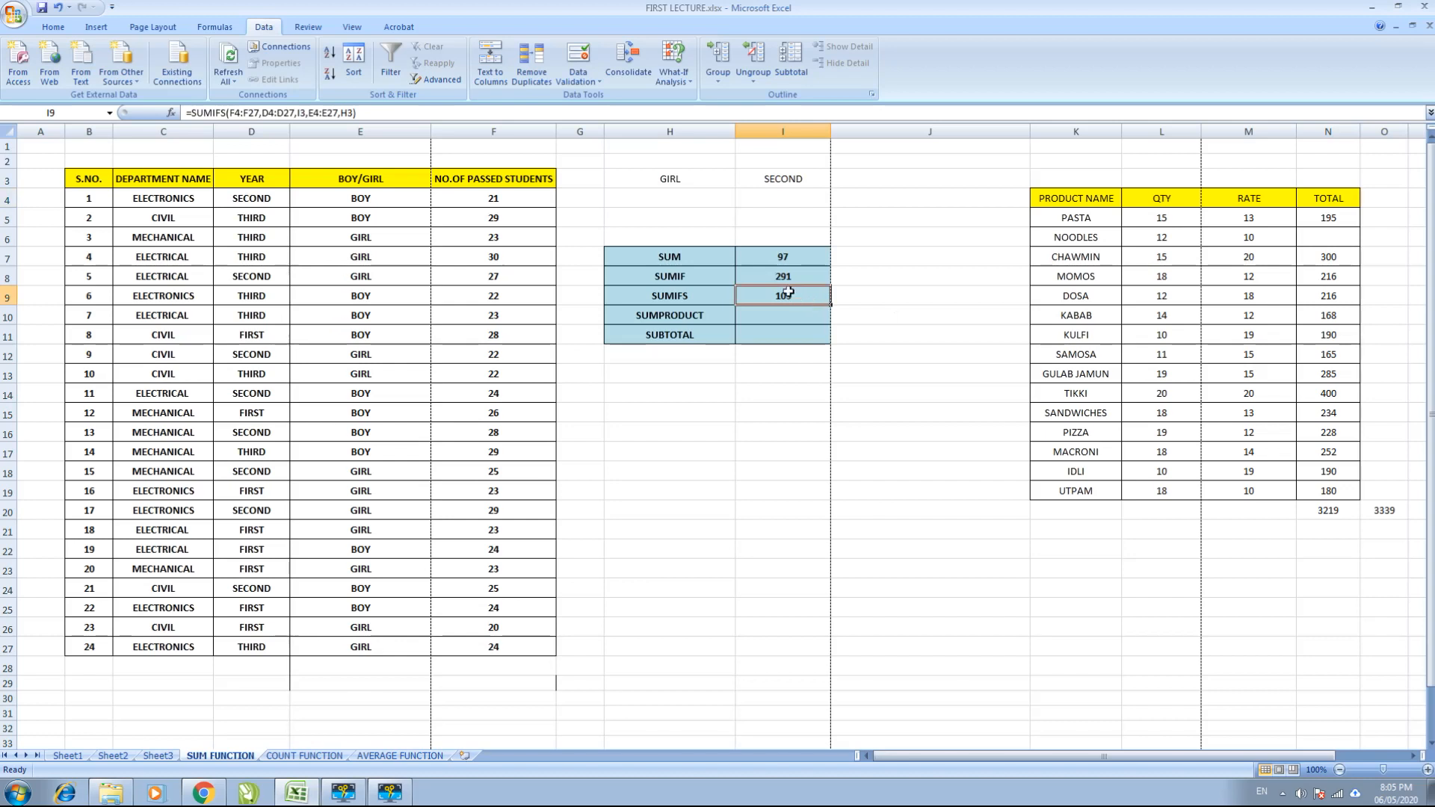
Change the year criterion in I3 to THIRD and the boy/girl criterion in H3 to BOY.
{"action": "left_click", "coordinate": [794, 186]}
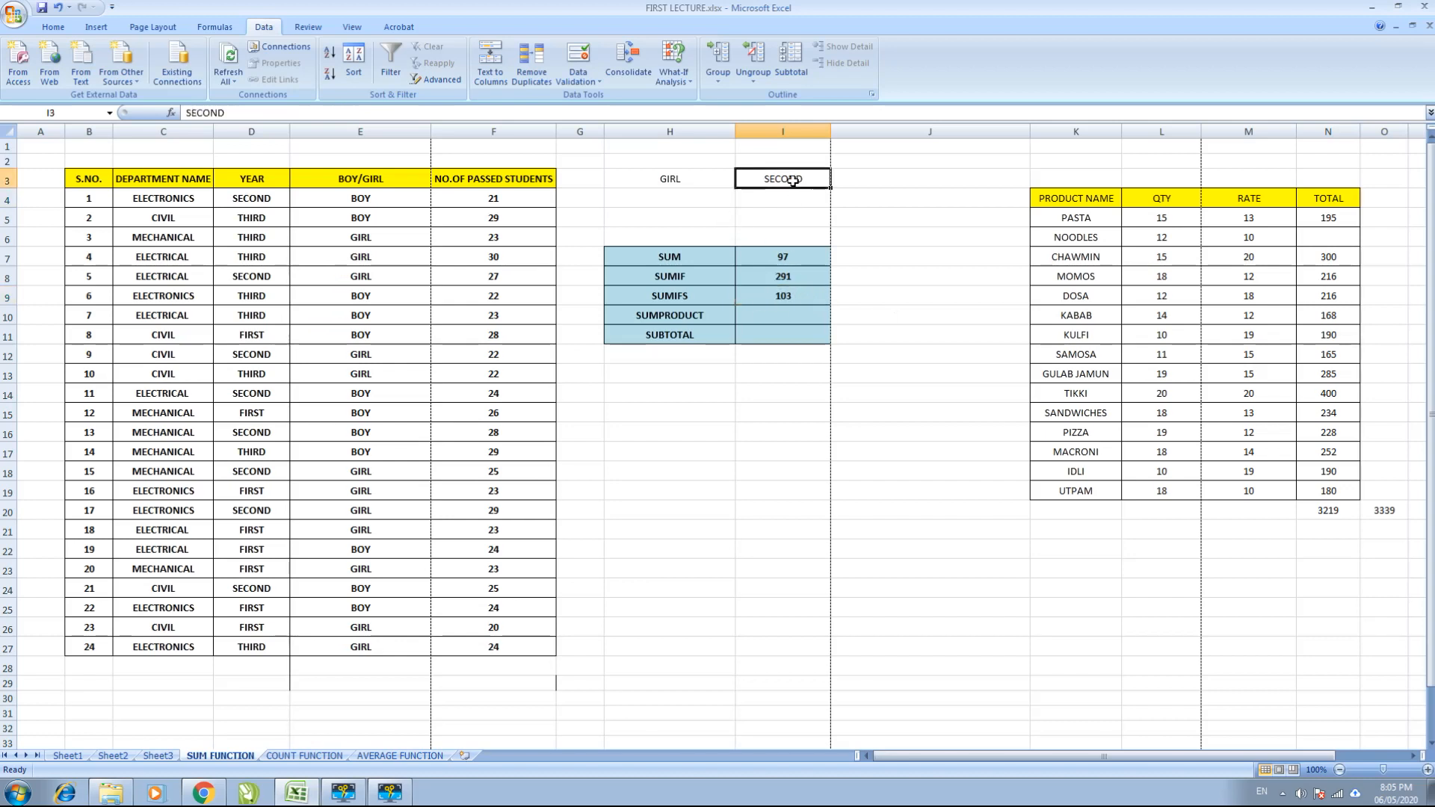
{"action": "type", "text": "THIRD"}
{"action": "key", "text": "Return"}
{"action": "left_click", "coordinate": [712, 170]}
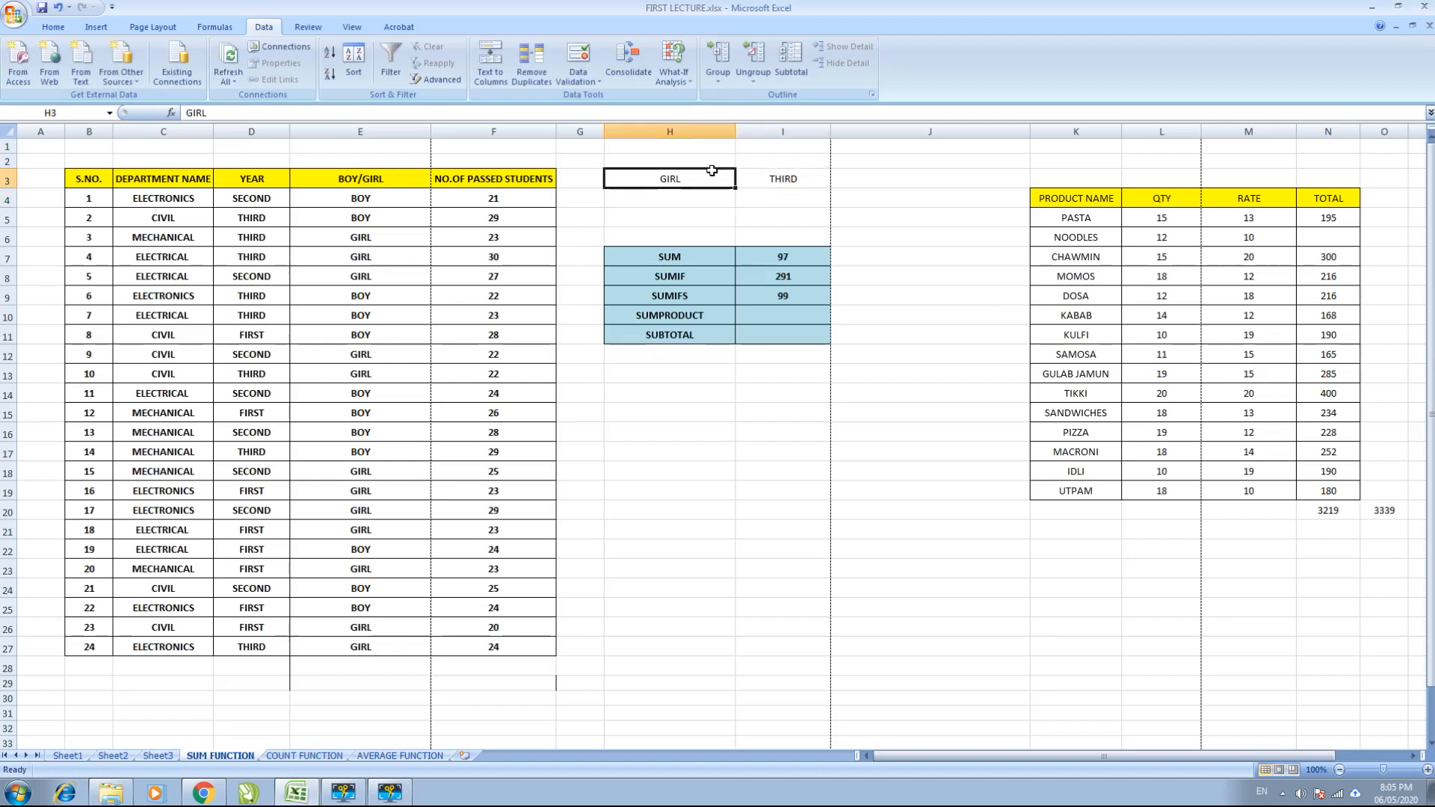
{"action": "type", "text": "BOY"}
{"action": "key", "text": "Return"}
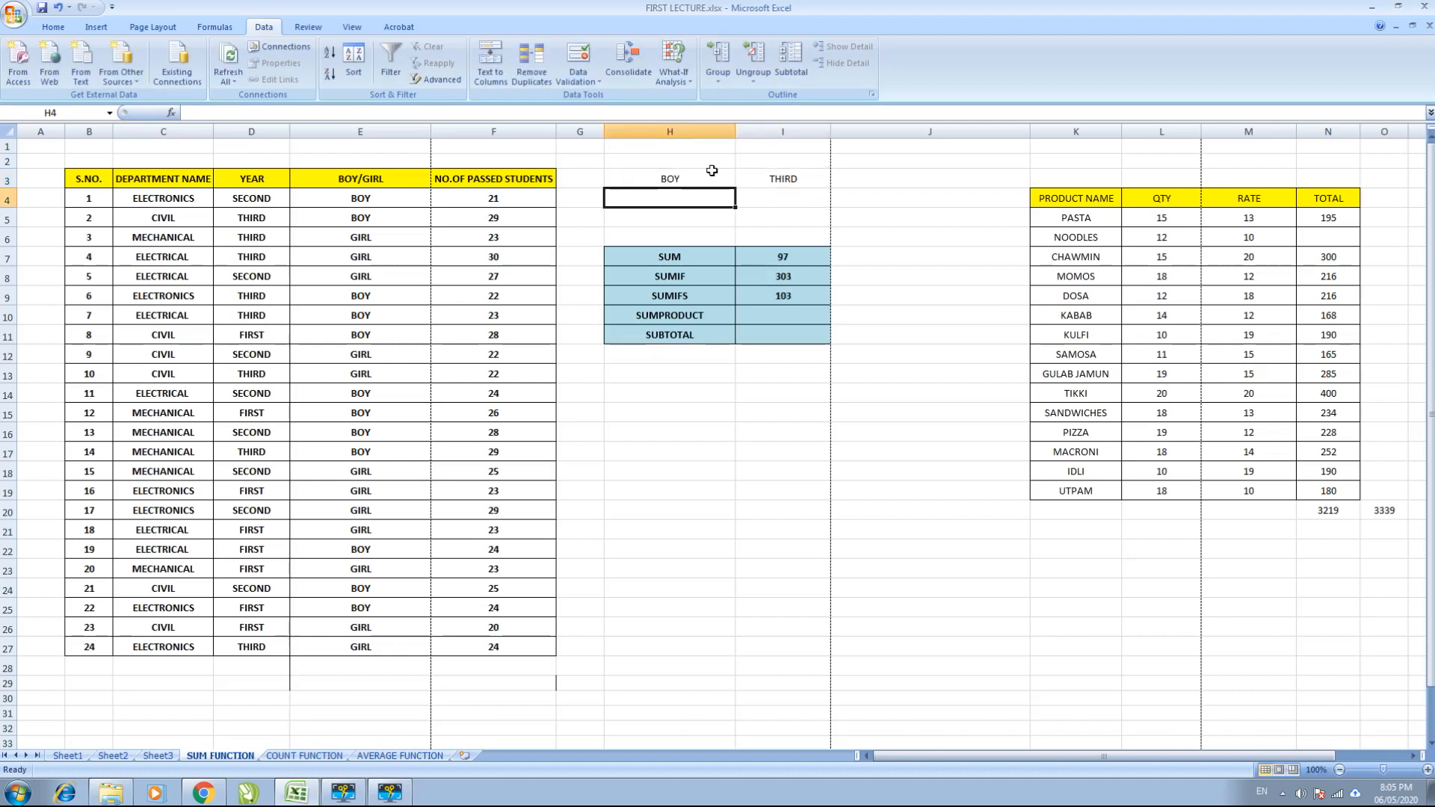
Review the SUMIFS formula in I9, the function labels in column H and the product table's SUM formula in N20.
{"action": "left_click", "coordinate": [691, 183]}
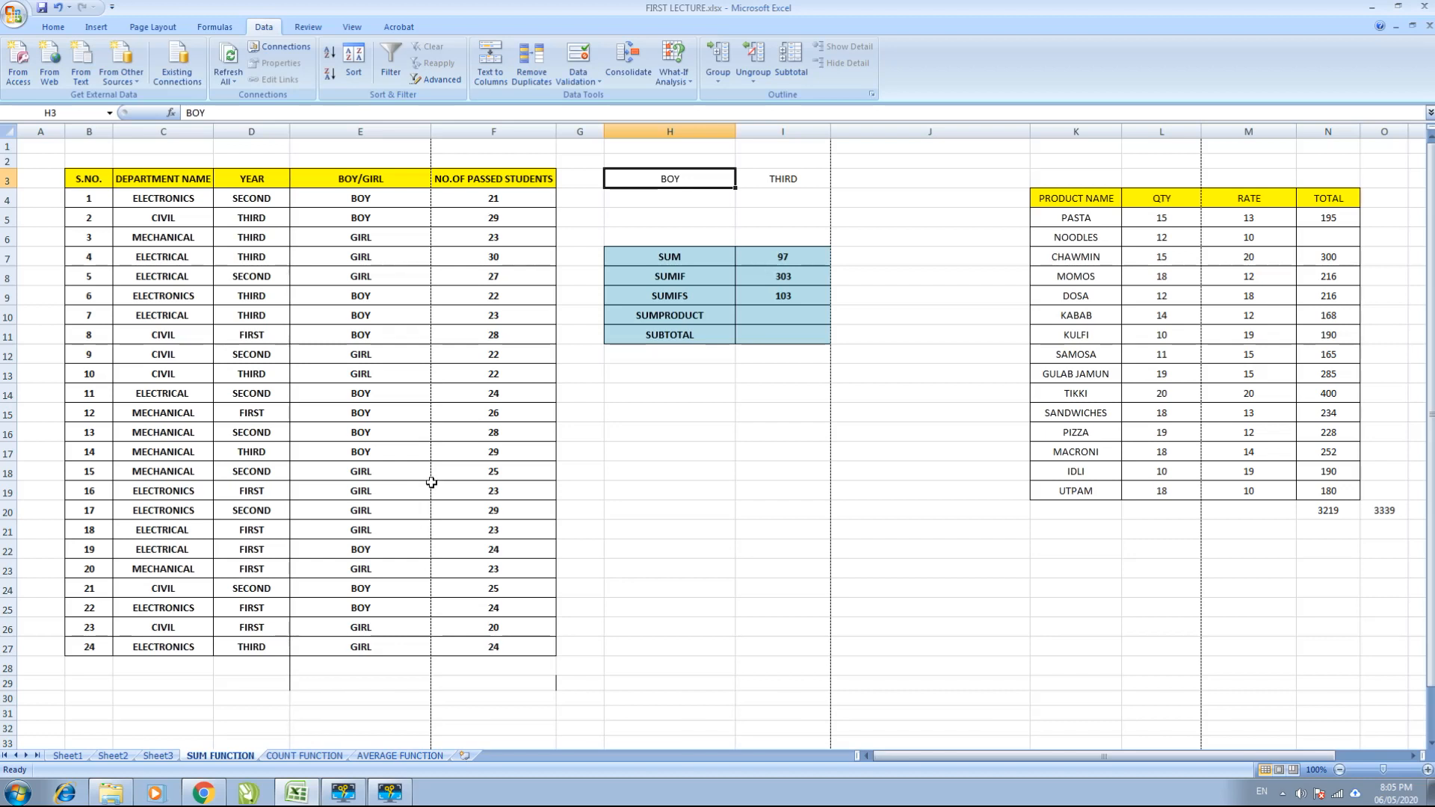
{"action": "left_click", "coordinate": [751, 300]}
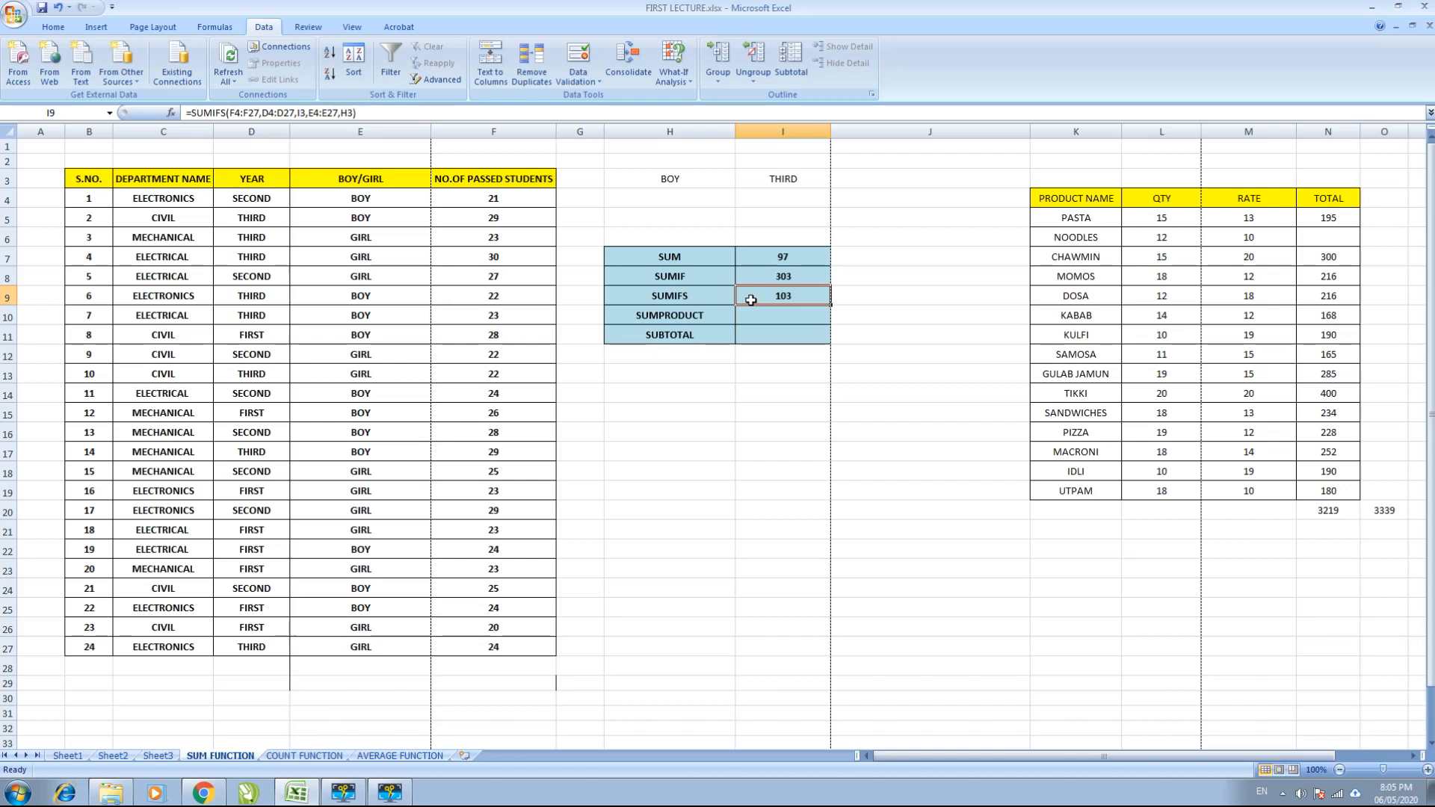
{"action": "left_click", "coordinate": [700, 254]}
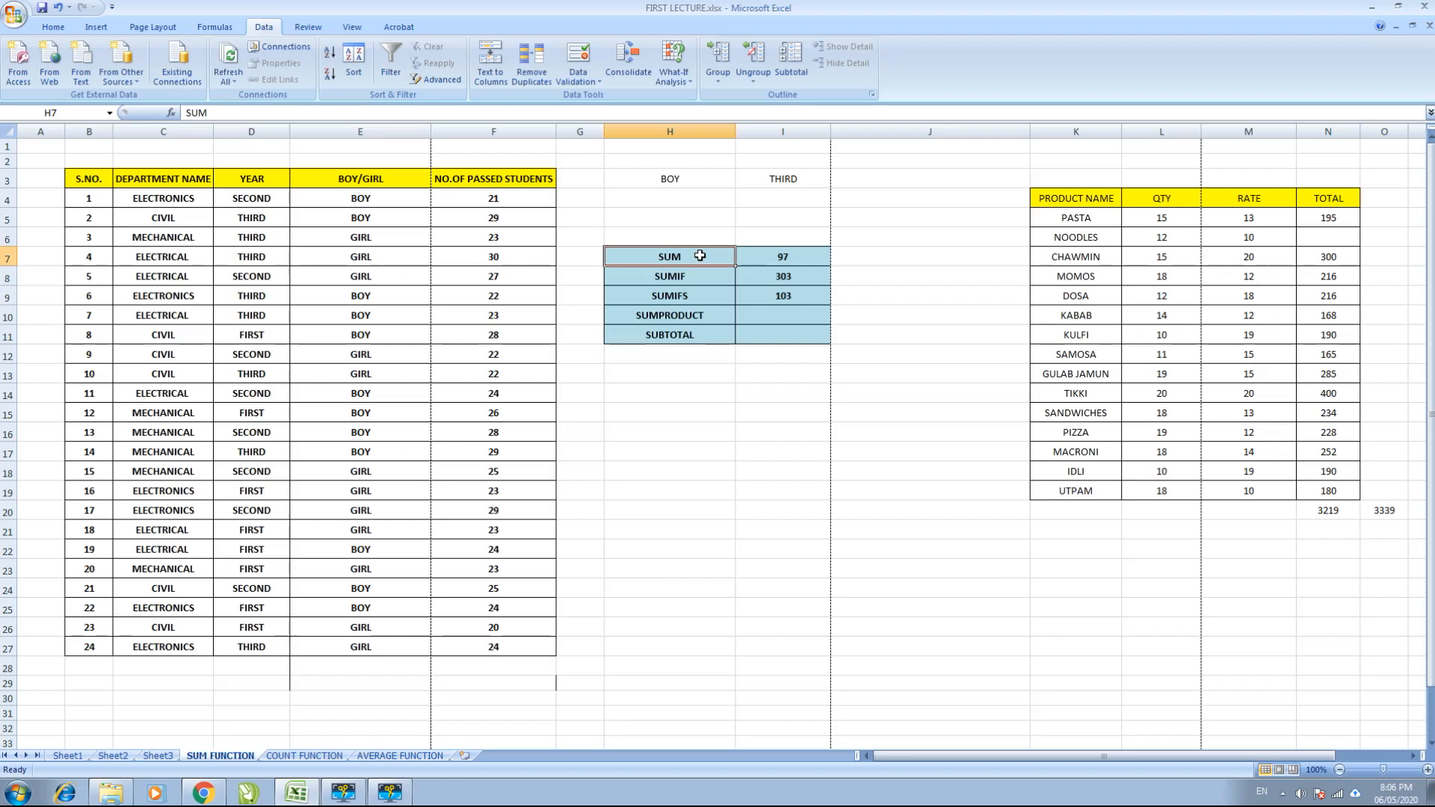
{"action": "left_click", "coordinate": [715, 278]}
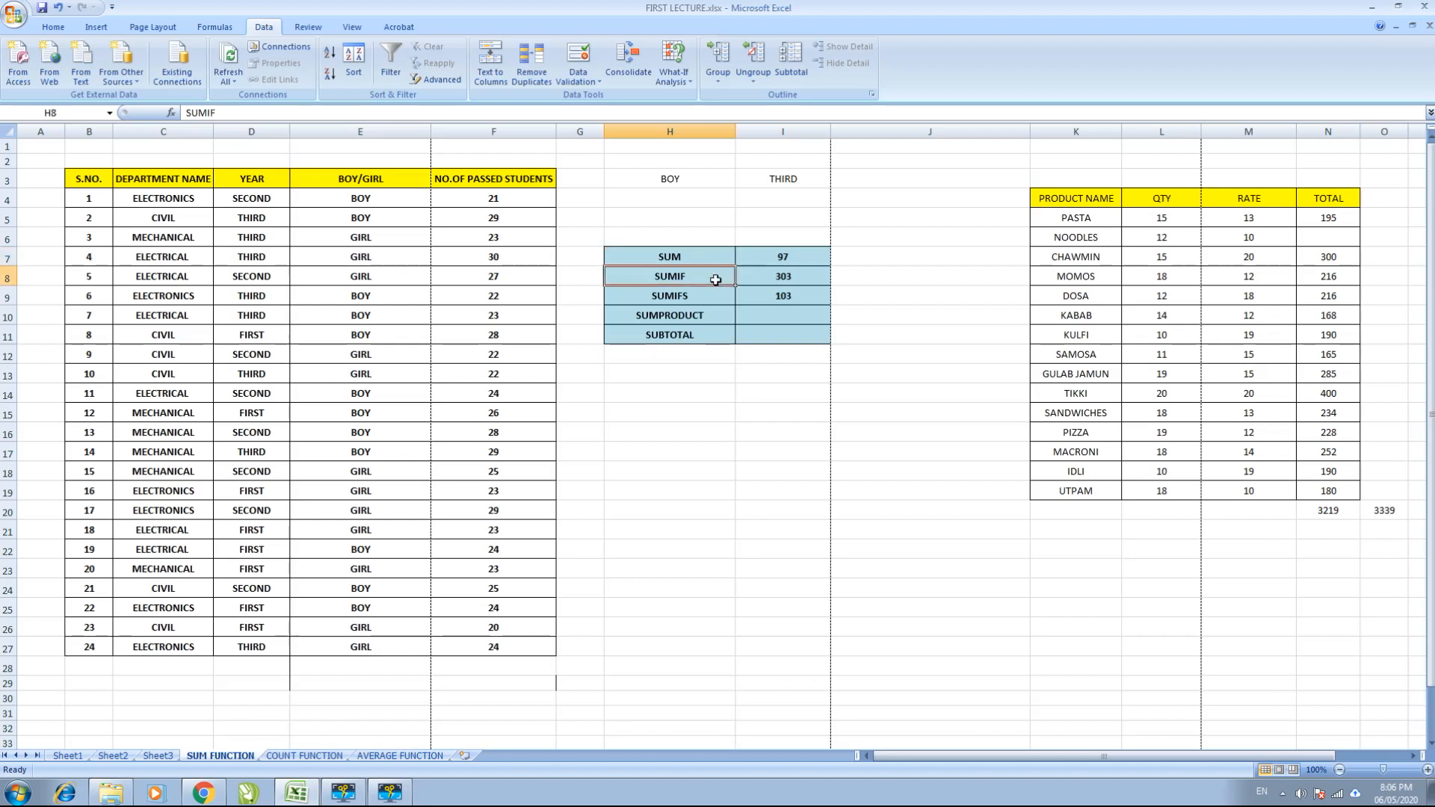
{"action": "left_click", "coordinate": [721, 318]}
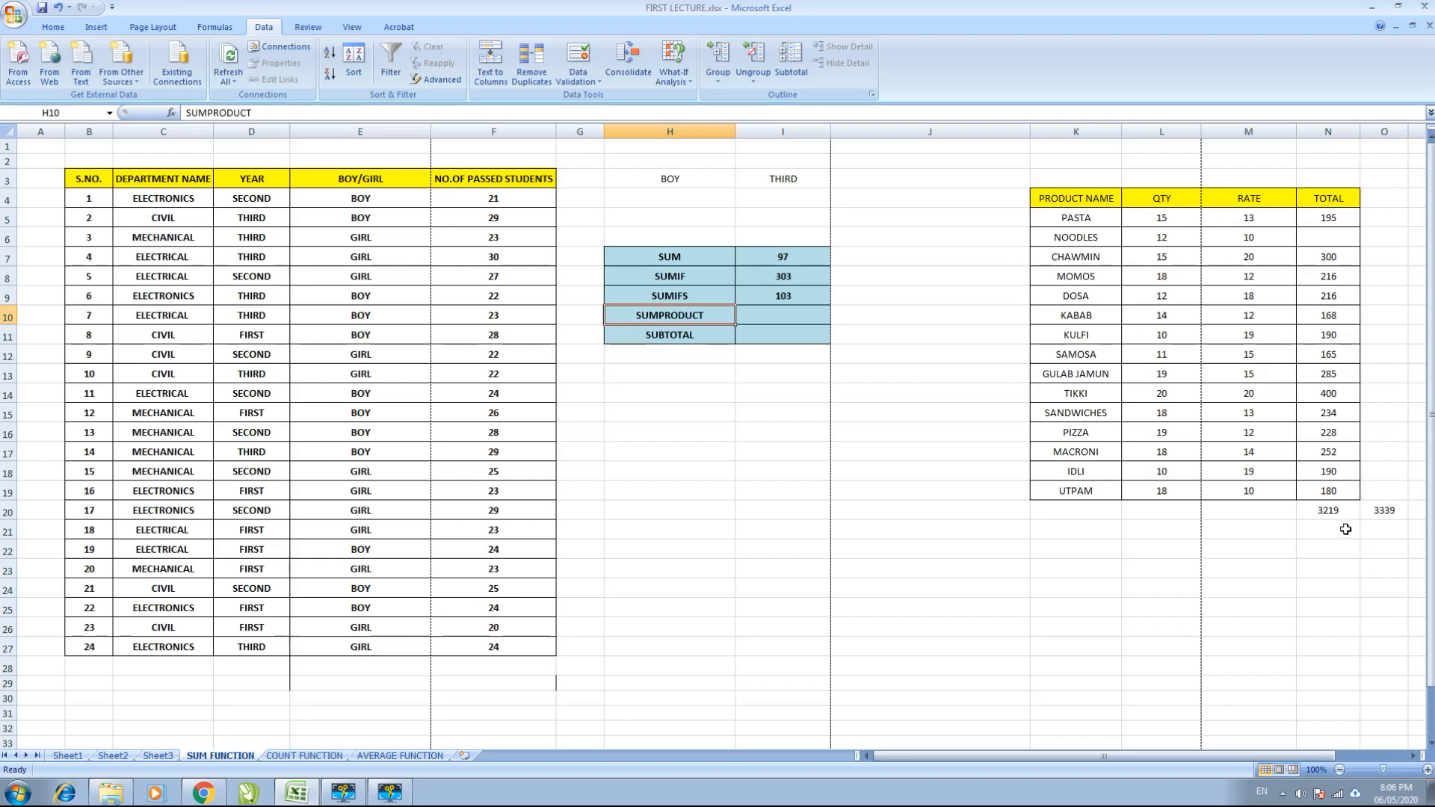
{"action": "left_click", "coordinate": [1332, 509]}
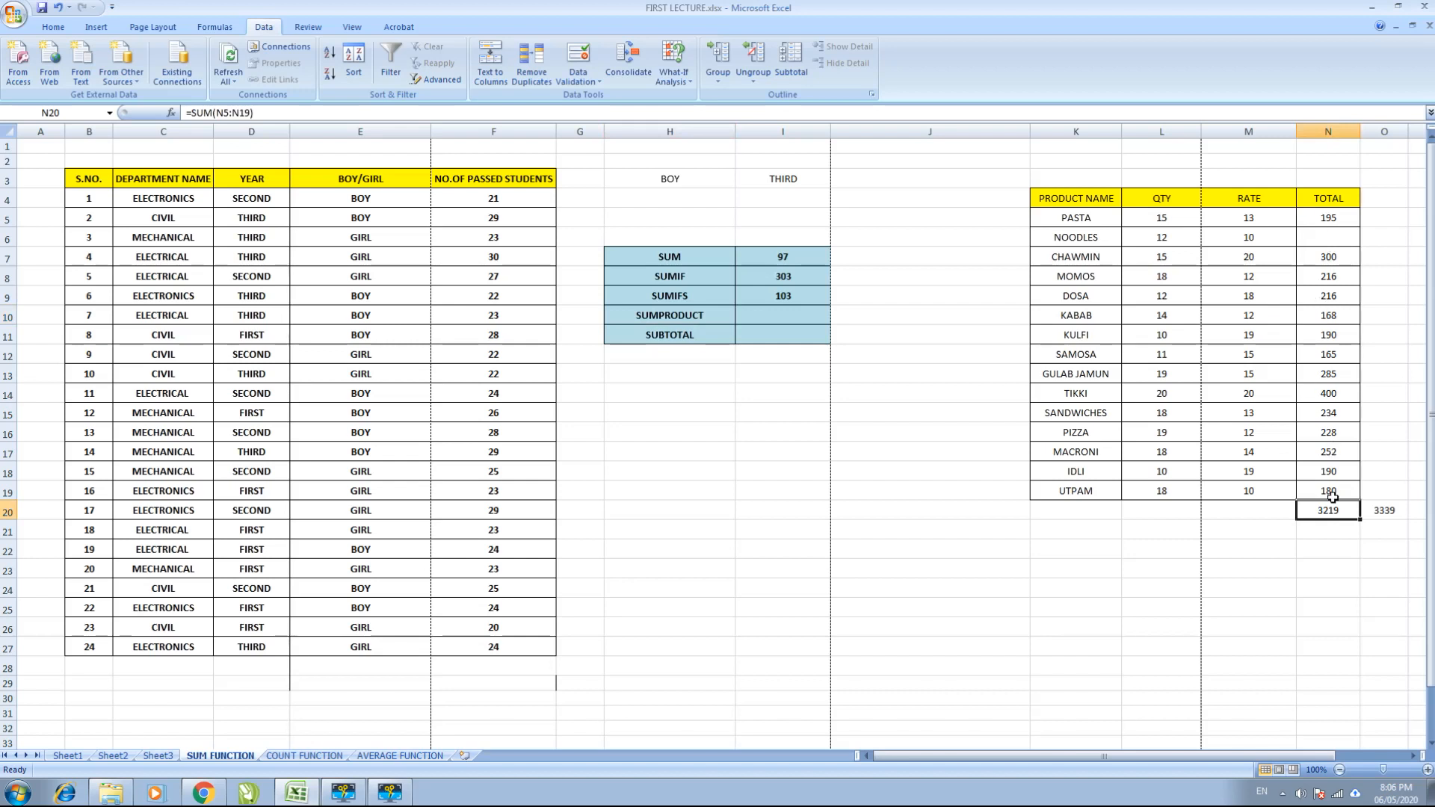
Enter =L5*M5 in N5 to calculate the PASTA total from its quantity and rate.
{"action": "left_click", "coordinate": [1323, 219]}
{"action": "type", "text": "="}
{"action": "key", "text": "Left"}
{"action": "key", "text": "Left"}
{"action": "type", "text": "*"}
{"action": "key", "text": "Left"}
{"action": "key", "text": "Return"}
{"action": "key", "text": "Up"}
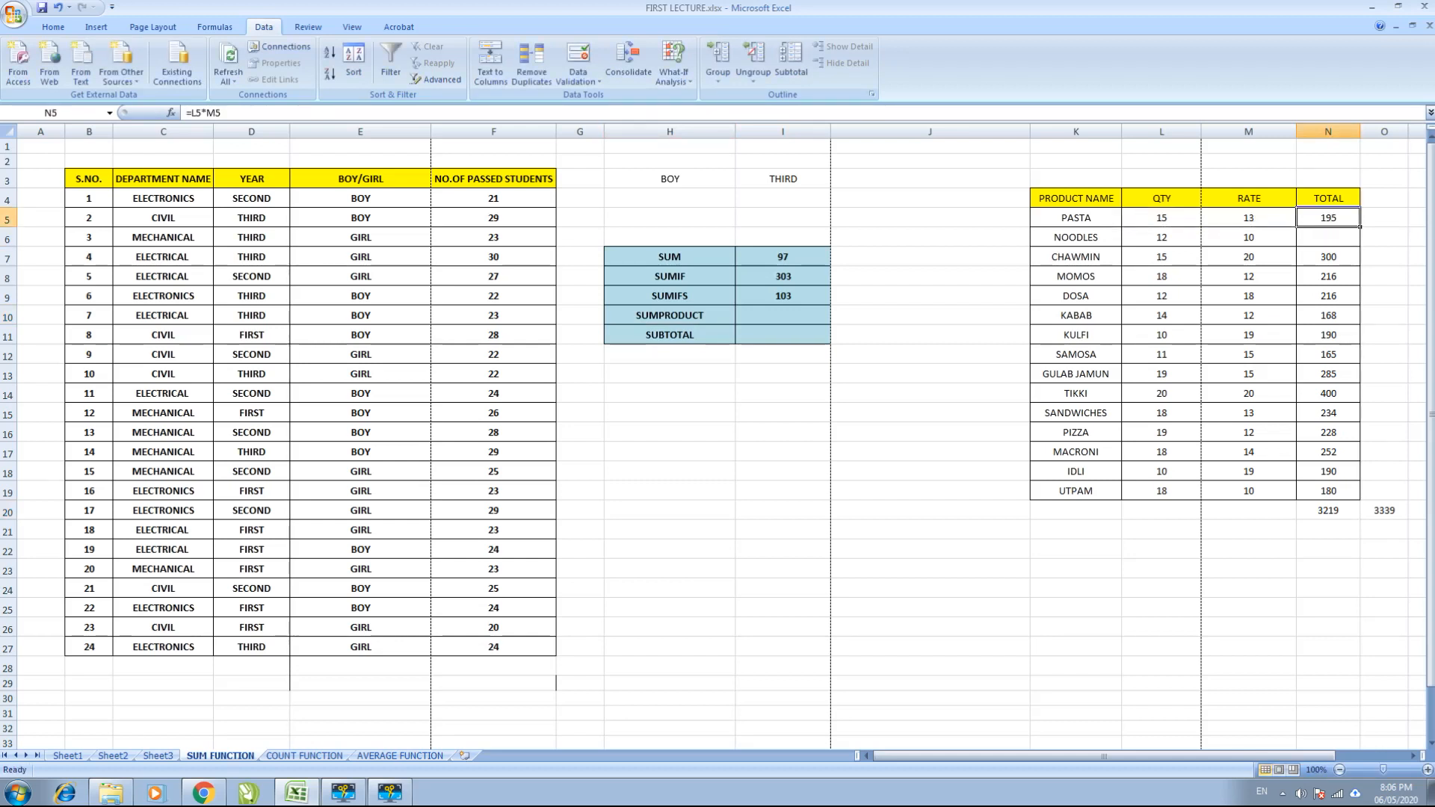
Fill the quantity-times-rate formula from N5 down through N19 for all products.
{"action": "key", "text": "shift+Down"}
{"action": "key", "text": "shift+Down"}
{"action": "key", "text": "shift+Down"}
{"action": "key", "text": "shift+Down"}
{"action": "key", "text": "shift+Down"}
{"action": "key", "text": "shift+Down"}
{"action": "key", "text": "shift+Down"}
{"action": "key", "text": "shift+Down"}
{"action": "key", "text": "shift+Down"}
{"action": "key", "text": "shift+Down"}
{"action": "key", "text": "shift+Down"}
{"action": "key", "text": "shift+Down"}
{"action": "key", "text": "shift+Down"}
{"action": "key", "text": "shift+Down"}
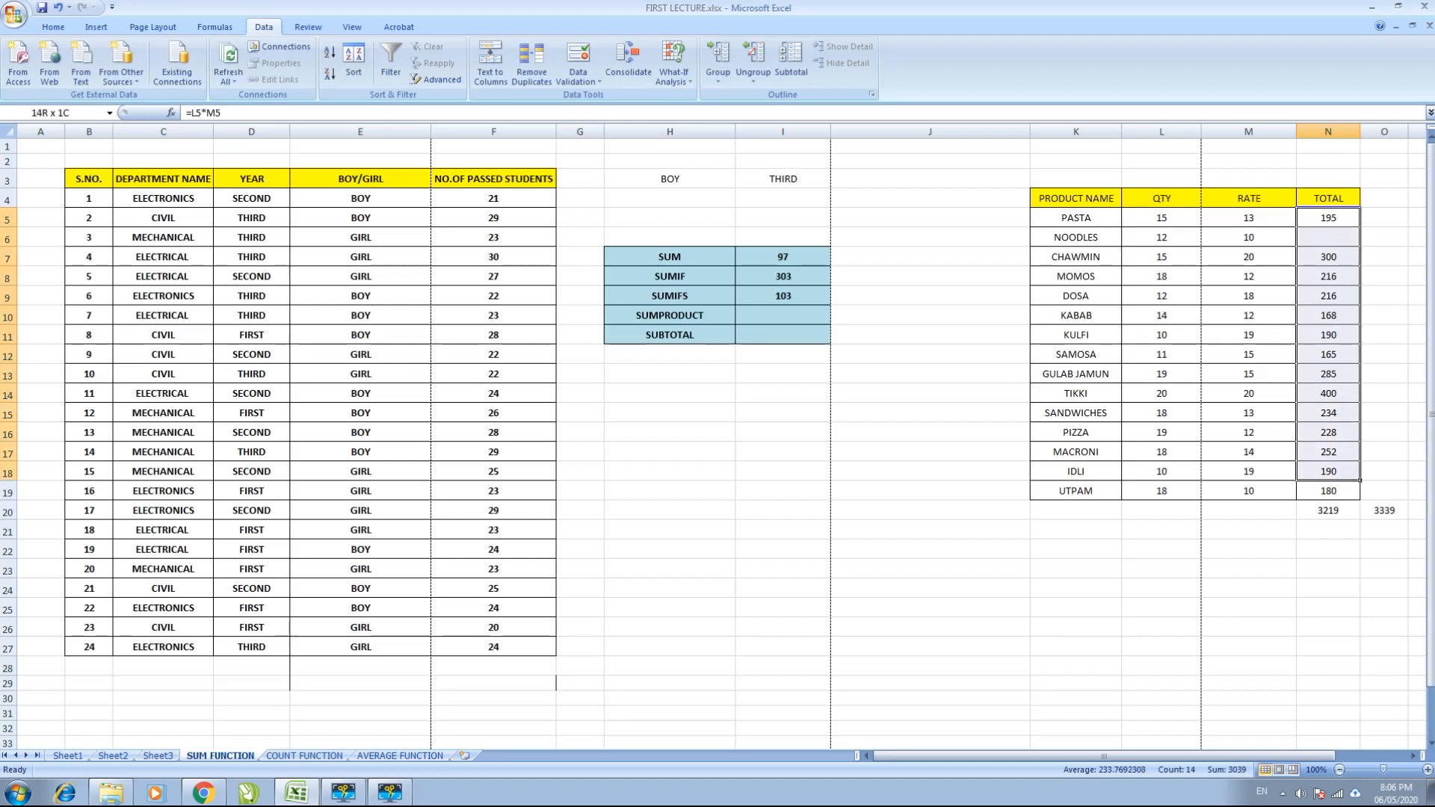
{"action": "key", "text": "ctrl+d"}
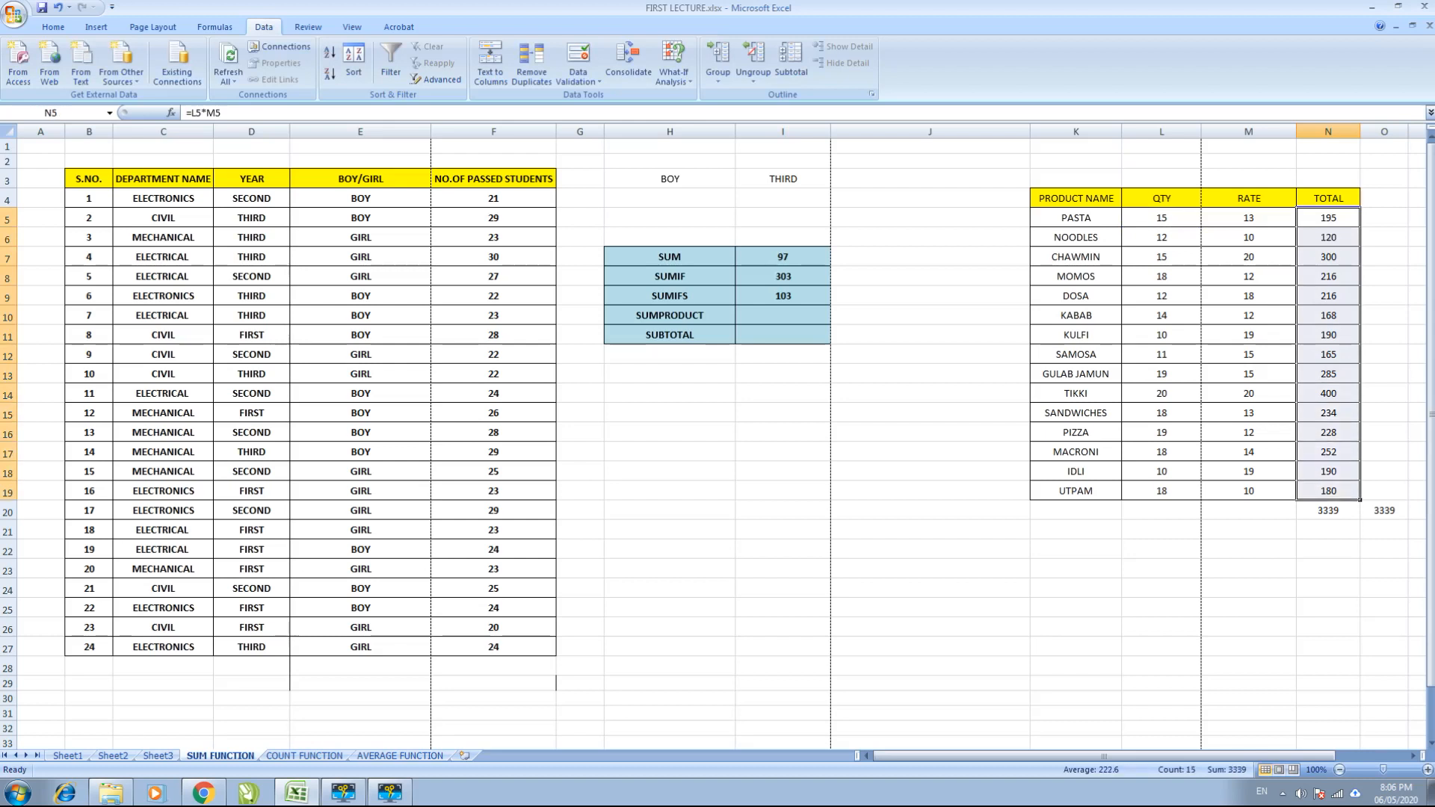
Enter a SUM formula in N20 that adds the product totals in N5:N19.
{"action": "key", "text": "Down"}
{"action": "key", "text": "Down"}
{"action": "key", "text": "Down"}
{"action": "key", "text": "Down"}
{"action": "key", "text": "Down"}
{"action": "key", "text": "Down"}
{"action": "key", "text": "Down"}
{"action": "key", "text": "Down"}
{"action": "key", "text": "Down"}
{"action": "key", "text": "Down"}
{"action": "key", "text": "Down"}
{"action": "key", "text": "Down"}
{"action": "key", "text": "Down"}
{"action": "key", "text": "Down"}
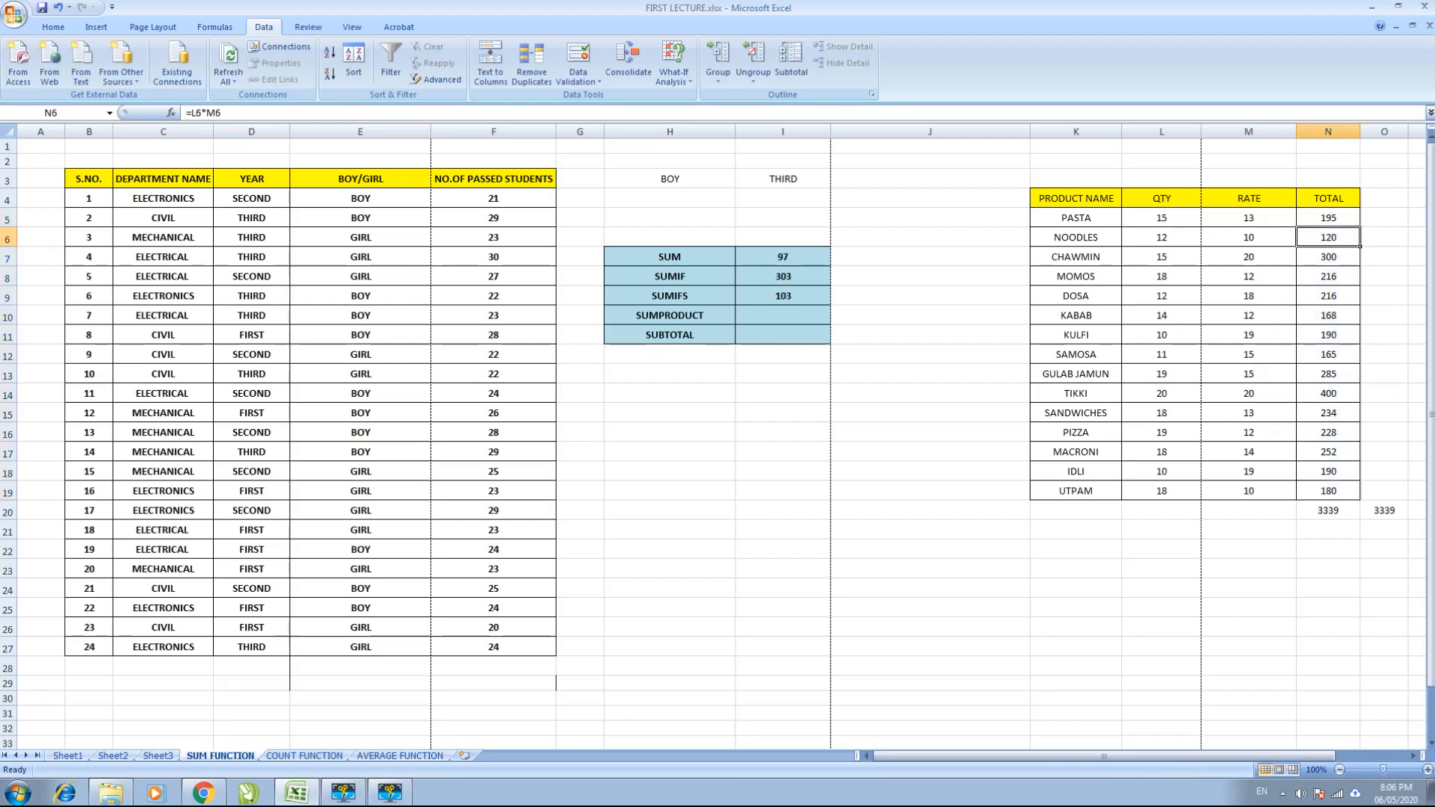
{"action": "key", "text": "Down"}
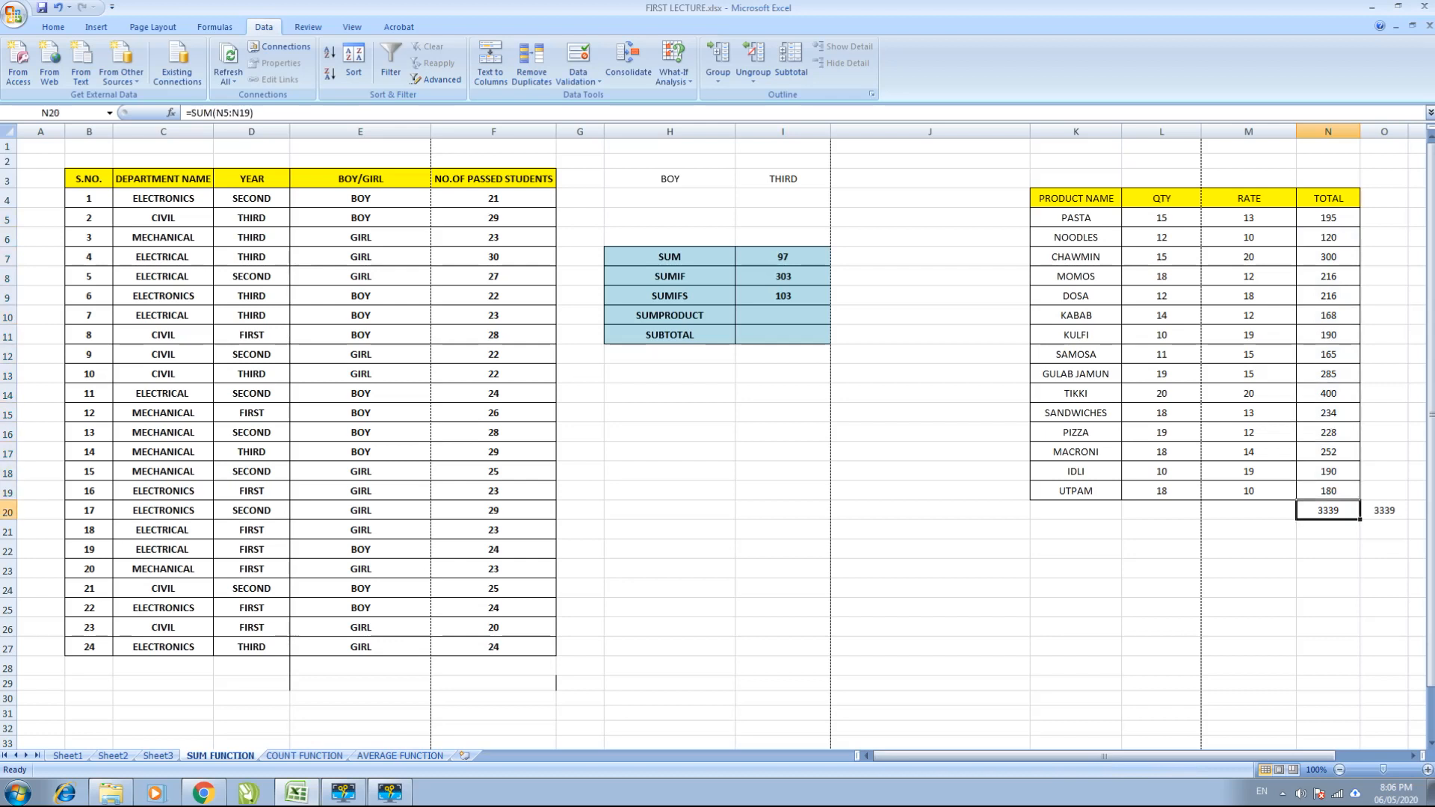
{"action": "type", "text": "=SUM("}
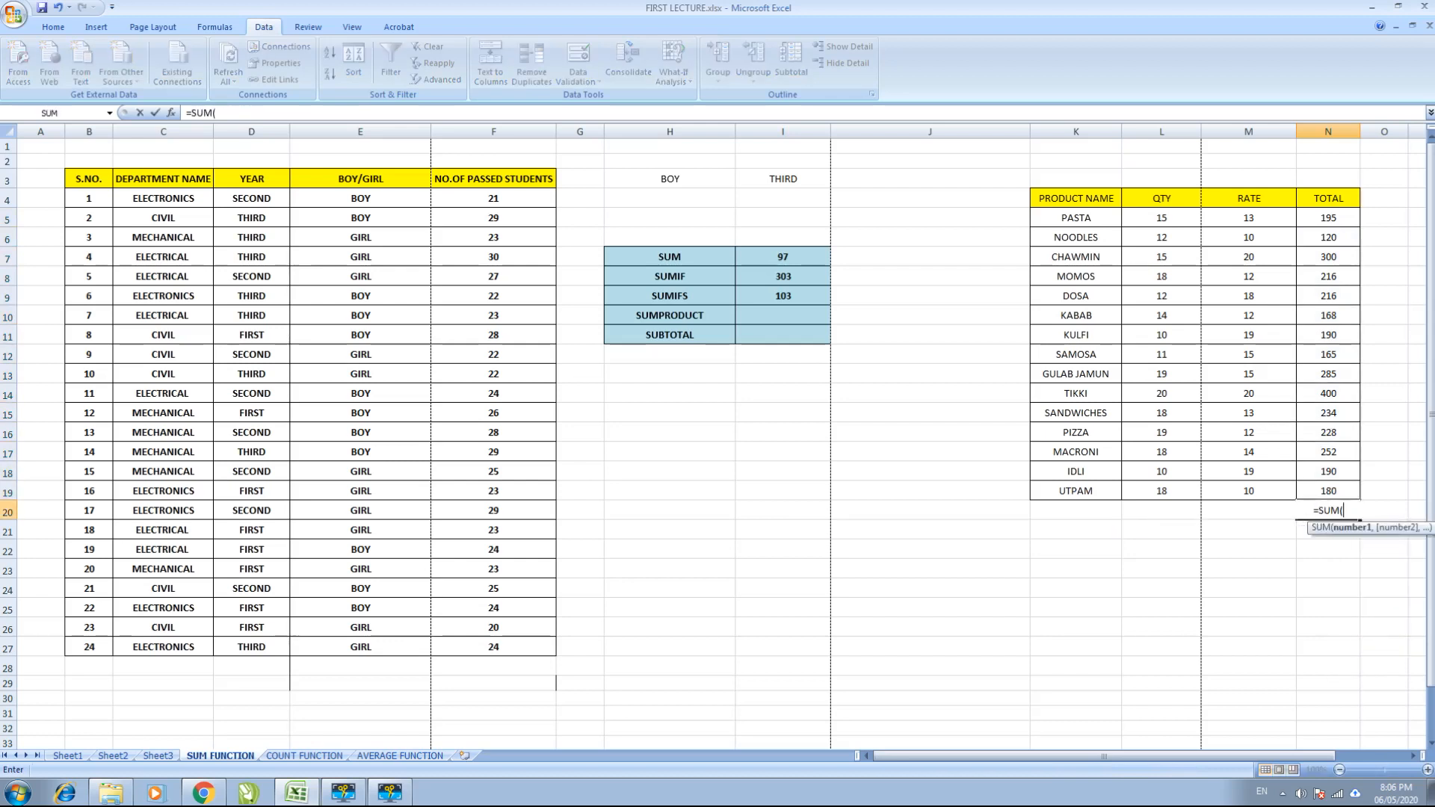
{"action": "left_click_drag", "start_coordinate": [1339, 491], "coordinate": [1354, 221]}
{"action": "key", "text": "Return"}
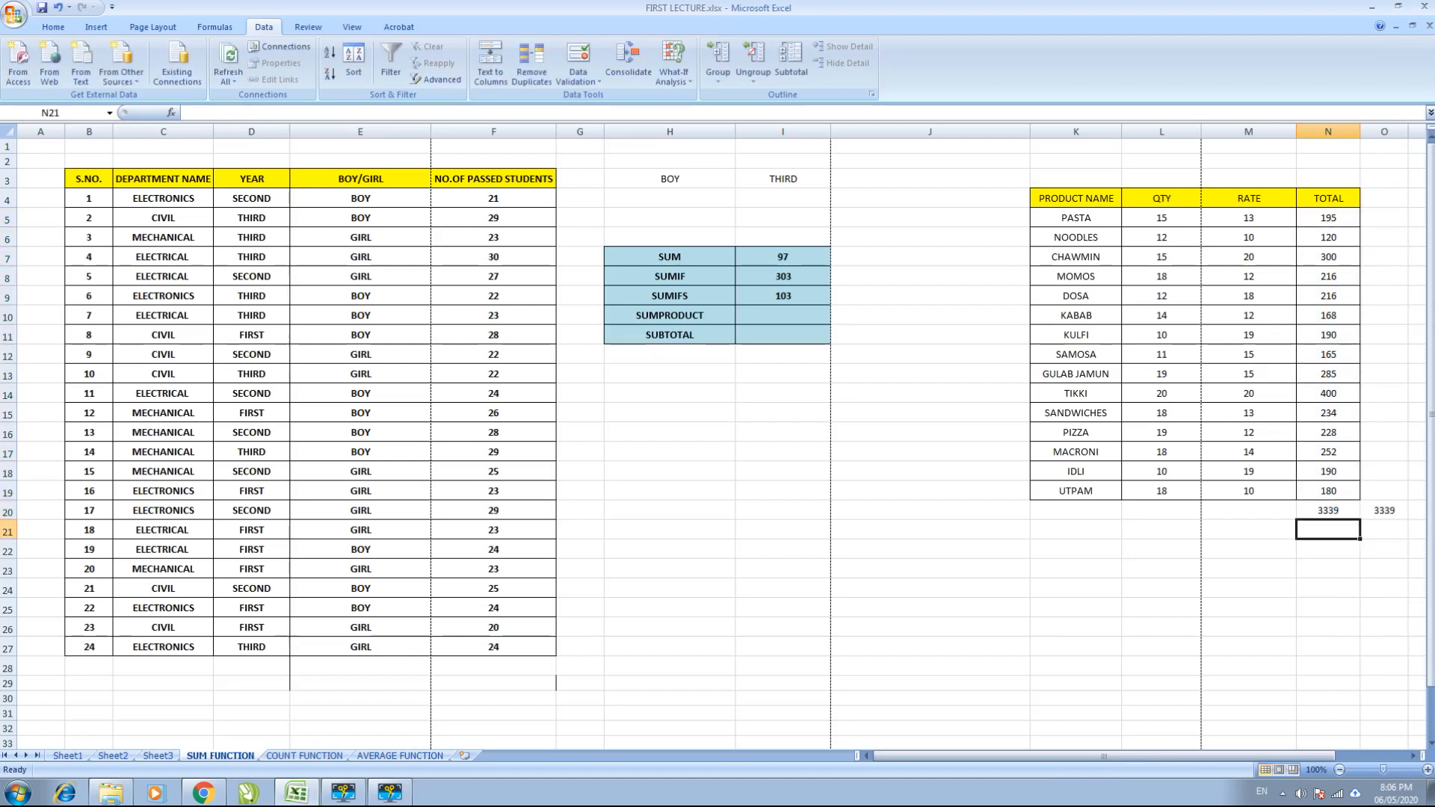
Clear the product totals and their sum from N5:N20.
{"action": "key", "text": "Up"}
{"action": "key", "text": "Up"}
{"action": "key", "text": "Up"}
{"action": "key", "text": "Up"}
{"action": "key", "text": "Up"}
{"action": "key", "text": "Up"}
{"action": "key", "text": "Up"}
{"action": "key", "text": "Up"}
{"action": "key", "text": "Up"}
{"action": "key", "text": "Up"}
{"action": "key", "text": "Up"}
{"action": "key", "text": "Up"}
{"action": "key", "text": "Up"}
{"action": "key", "text": "Up"}
{"action": "key", "text": "Up"}
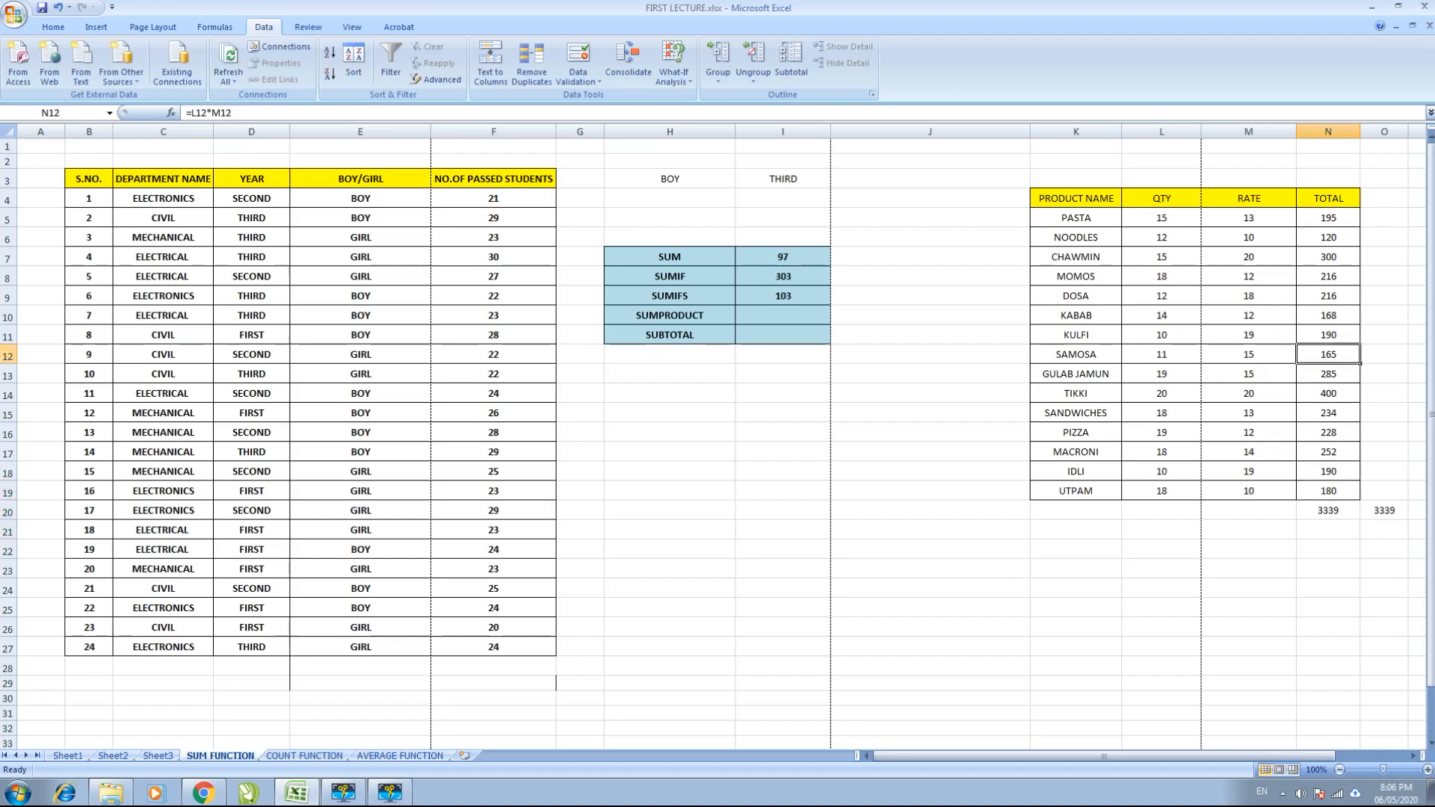
{"action": "key", "text": "Up"}
{"action": "key", "text": "shift+Down"}
{"action": "key", "text": "shift+Down"}
{"action": "key", "text": "shift+Down"}
{"action": "key", "text": "shift+Down"}
{"action": "key", "text": "shift+Down"}
{"action": "key", "text": "shift+Down"}
{"action": "key", "text": "shift+Down"}
{"action": "key", "text": "shift+Down"}
{"action": "key", "text": "shift+Down"}
{"action": "key", "text": "shift+Down"}
{"action": "key", "text": "shift+Down"}
{"action": "key", "text": "shift+Down"}
{"action": "key", "text": "shift+Down"}
{"action": "key", "text": "shift+Down"}
{"action": "key", "text": "shift+Down"}
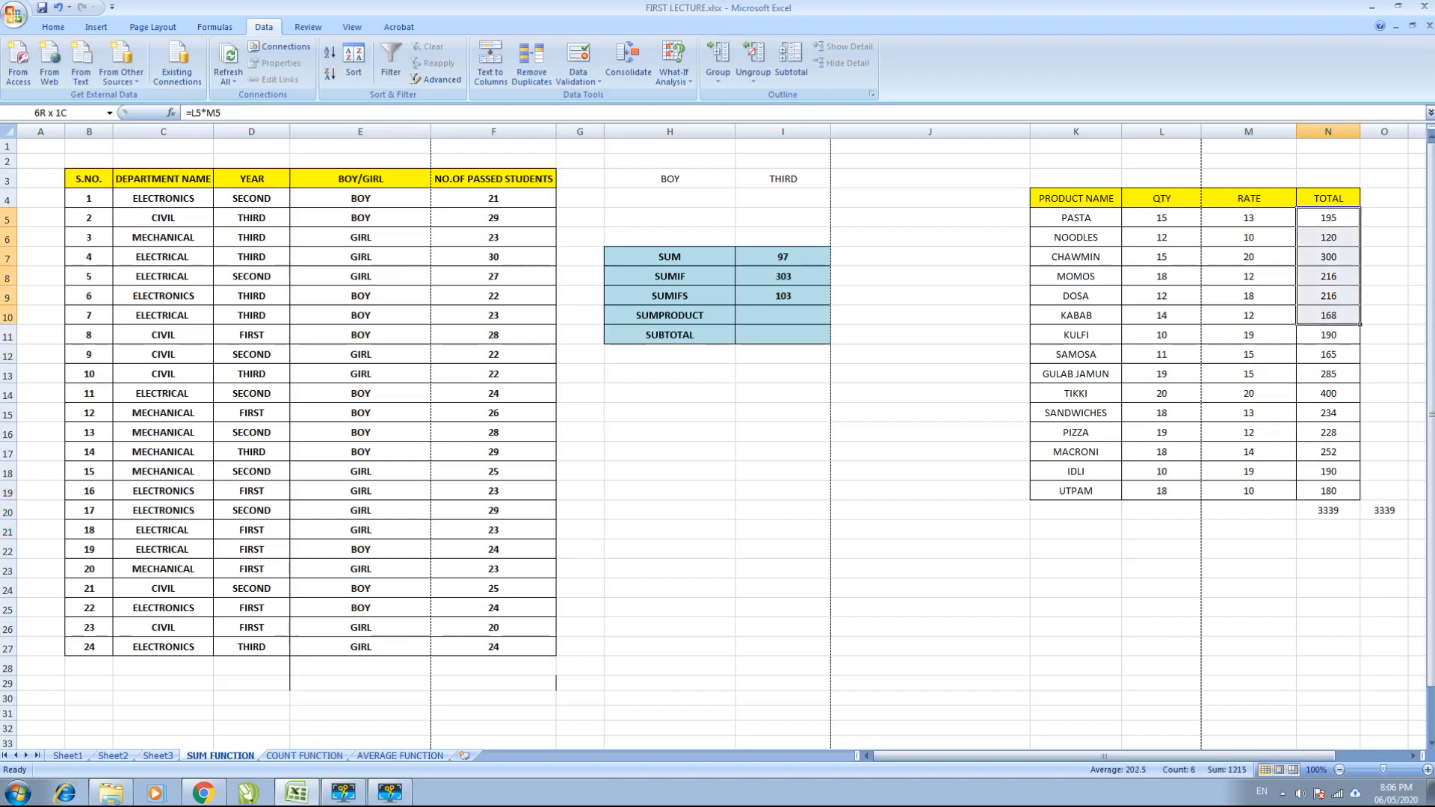
{"action": "key", "text": "Delete"}
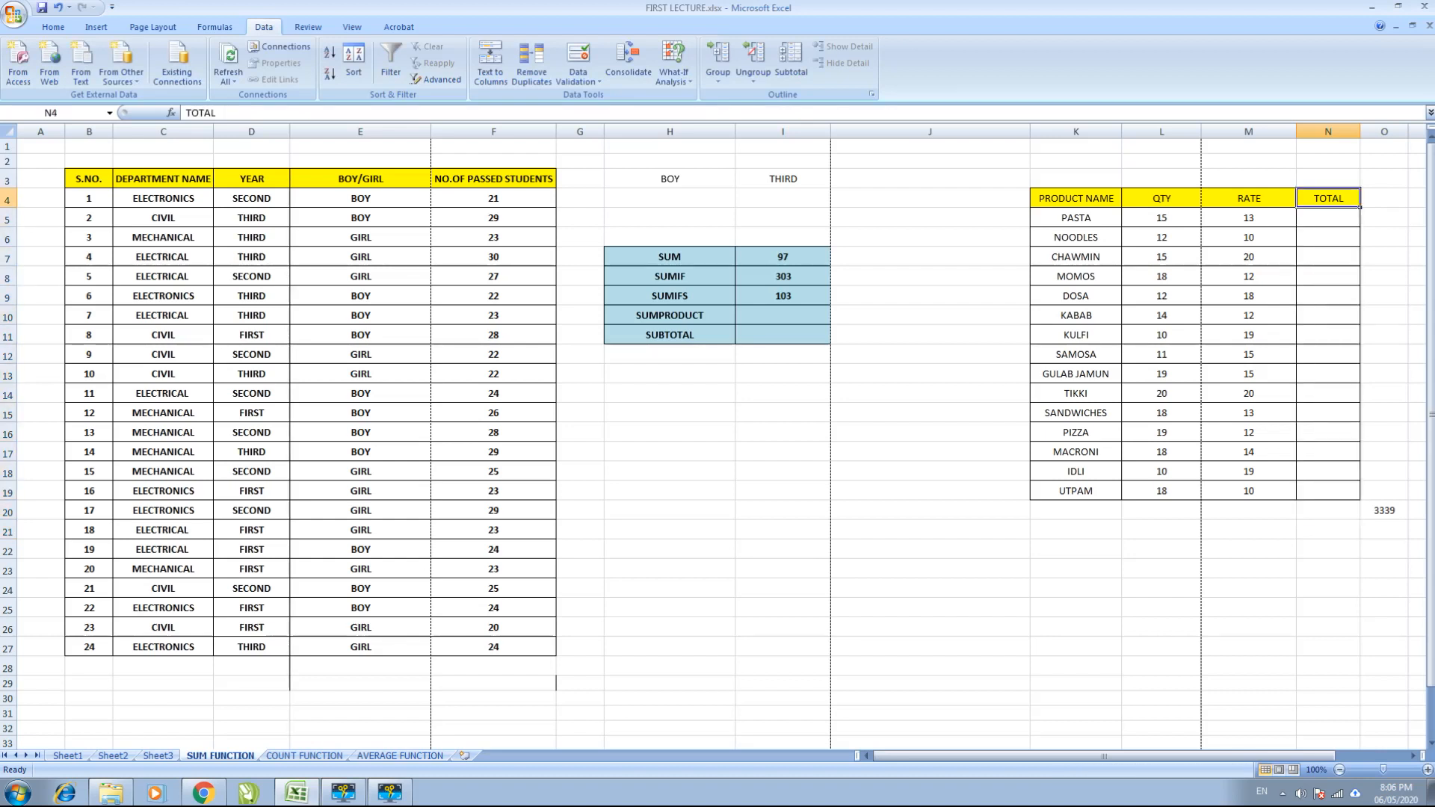
{"action": "key", "text": "Left"}
{"action": "key", "text": "Left"}
{"action": "key", "text": "Right"}
{"action": "key", "text": "Right"}
{"action": "key", "text": "Down"}
{"action": "key", "text": "Down"}
{"action": "key", "text": "Down"}
{"action": "key", "text": "Down"}
{"action": "key", "text": "Down"}
{"action": "key", "text": "Down"}
{"action": "key", "text": "Down"}
{"action": "key", "text": "Down"}
{"action": "key", "text": "Down"}
{"action": "key", "text": "Down"}
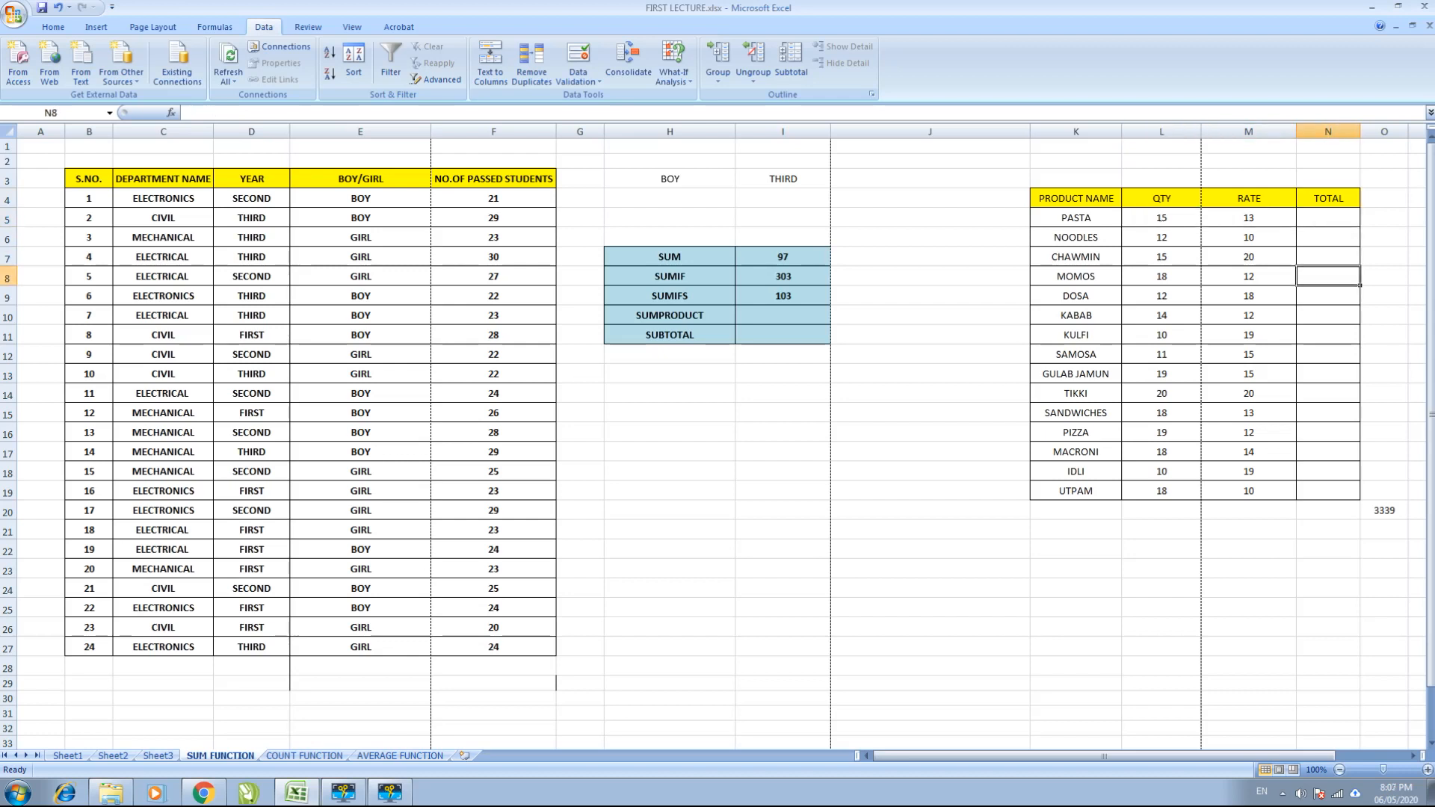
{"action": "key", "text": "Down"}
{"action": "key", "text": "Down"}
{"action": "key", "text": "Down"}
{"action": "key", "text": "Up"}
{"action": "key", "text": "Up"}
{"action": "key", "text": "Up"}
{"action": "key", "text": "Up"}
{"action": "key", "text": "Up"}
{"action": "key", "text": "Up"}
{"action": "key", "text": "Up"}
{"action": "key", "text": "Up"}
{"action": "key", "text": "Up"}
{"action": "key", "text": "Up"}
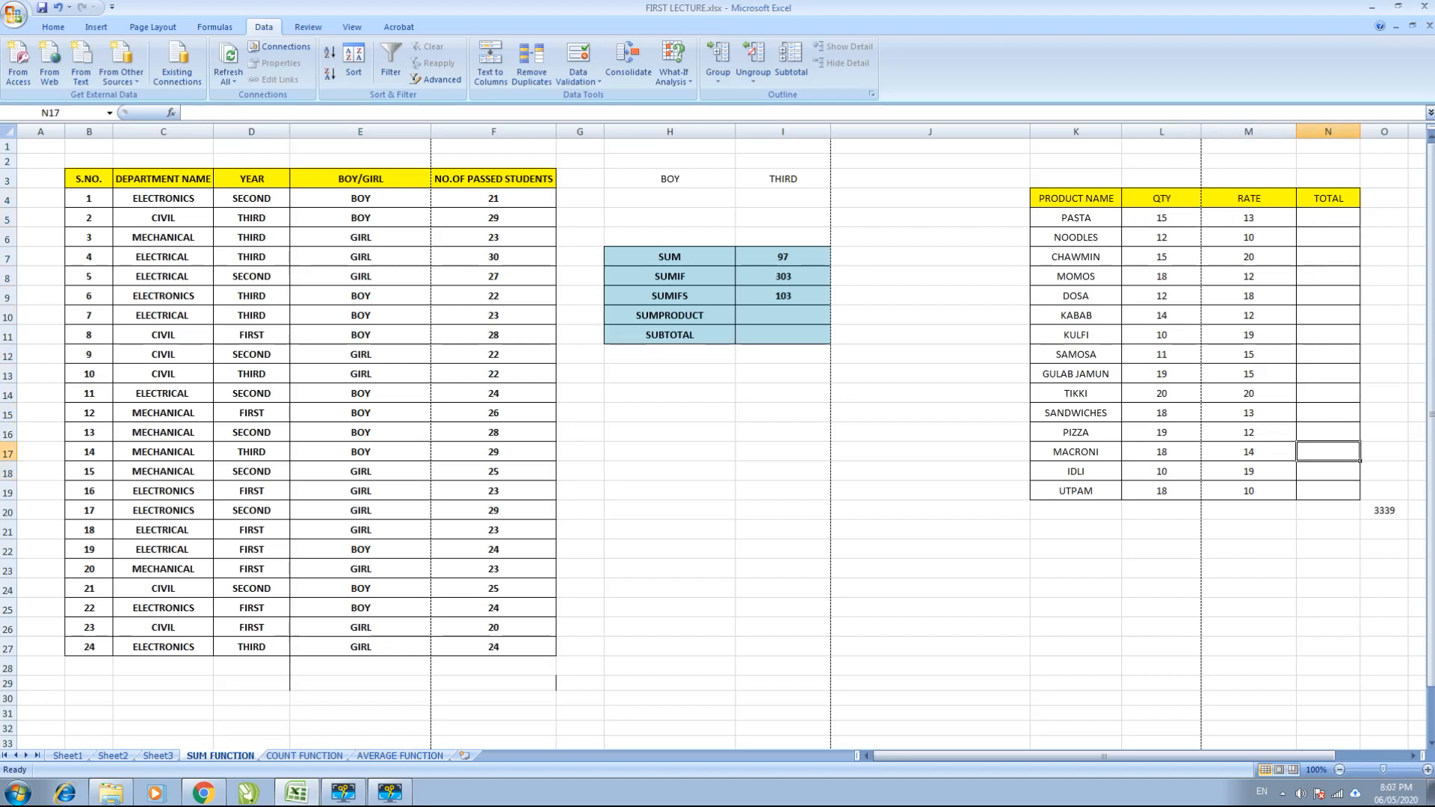
{"action": "key", "text": "Down"}
{"action": "key", "text": "Down"}
{"action": "key", "text": "Down"}
{"action": "key", "text": "Down"}
{"action": "key", "text": "Down"}
{"action": "key", "text": "Down"}
{"action": "key", "text": "Down"}
{"action": "key", "text": "Down"}
{"action": "key", "text": "Down"}
{"action": "key", "text": "Down"}
{"action": "key", "text": "Down"}
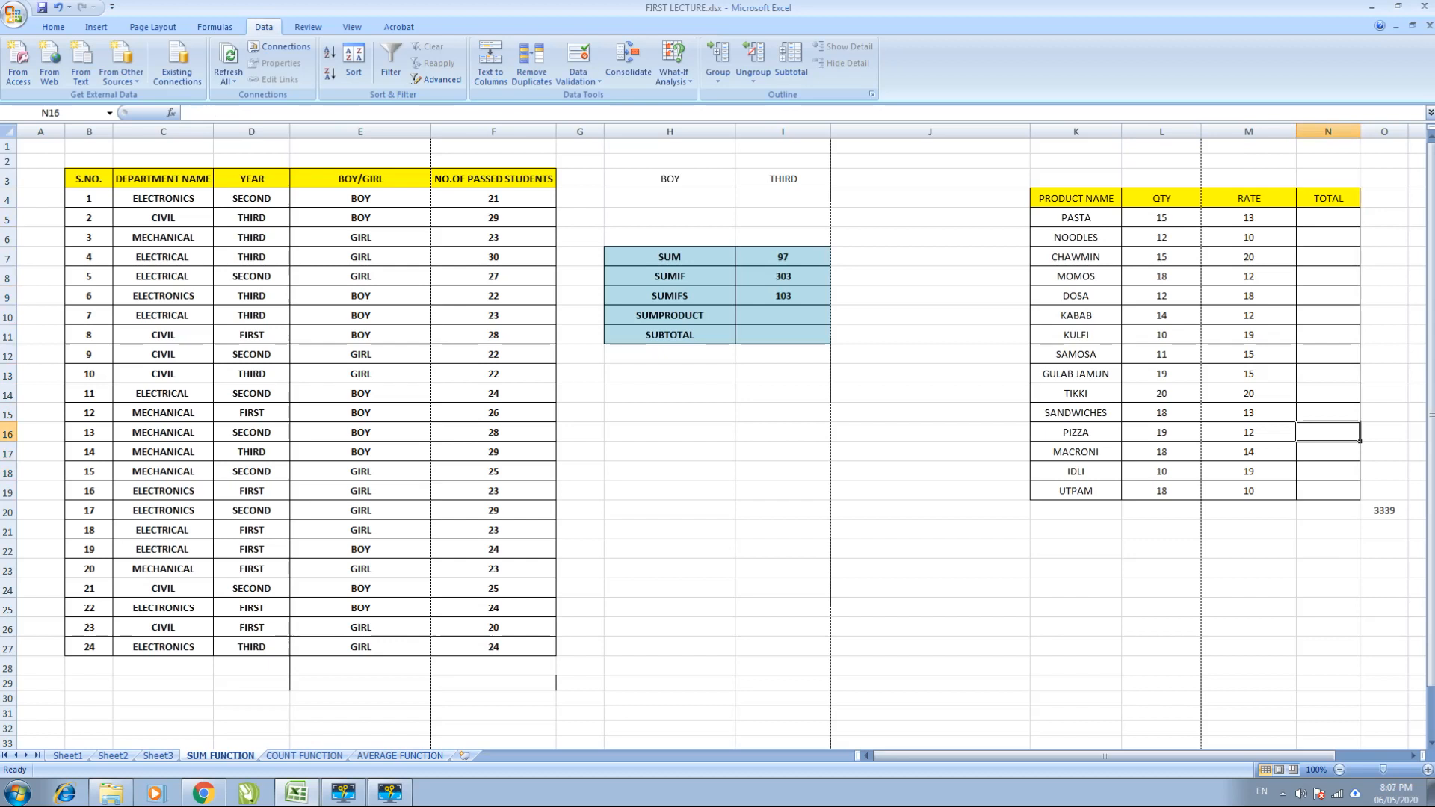
Enter =SUMPRODUCT(L5:L19,M5:M19) in O20 to total quantity times rate directly, and check the formula.
{"action": "key", "text": "Right"}
{"action": "key", "text": "Down"}
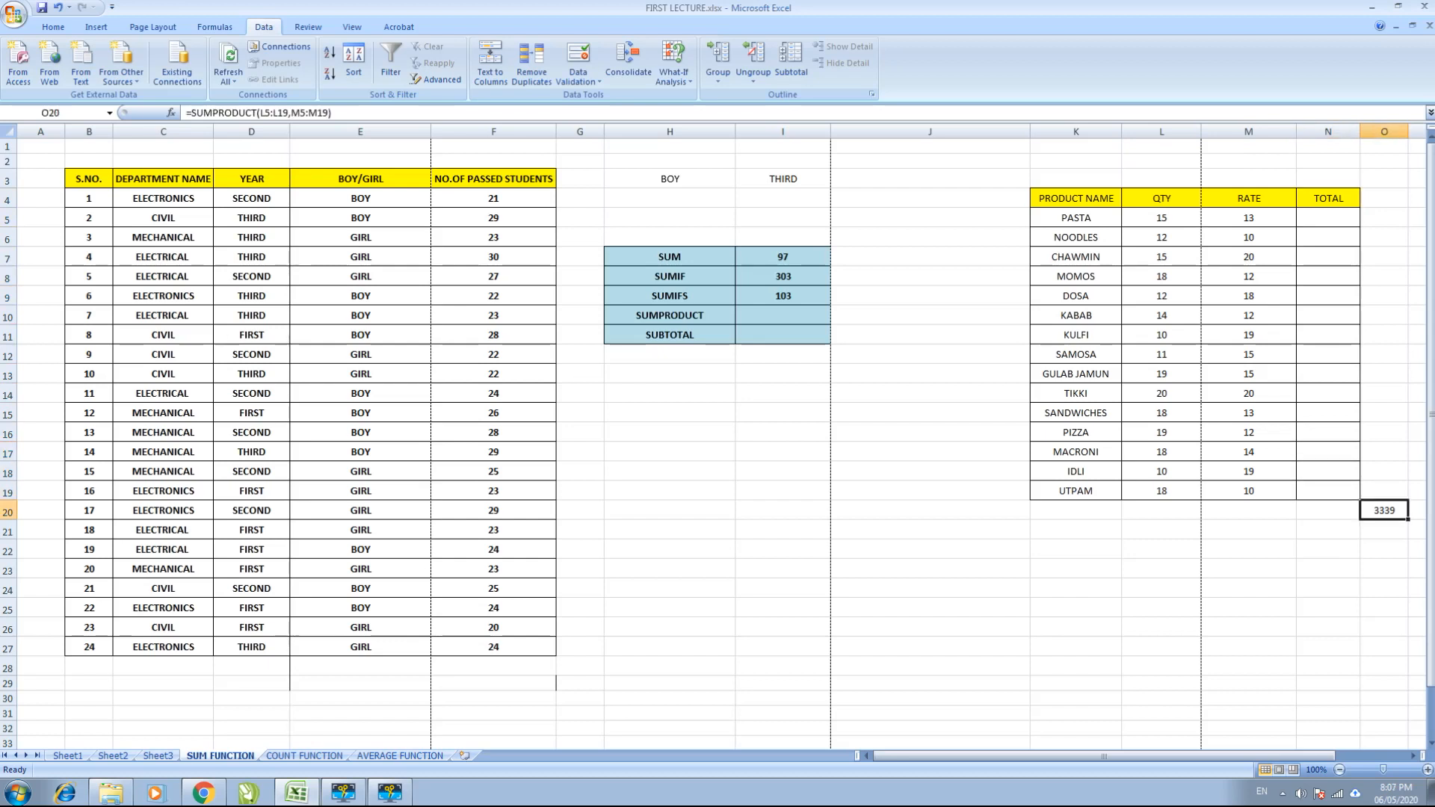
{"action": "type", "text": "=SUM"}
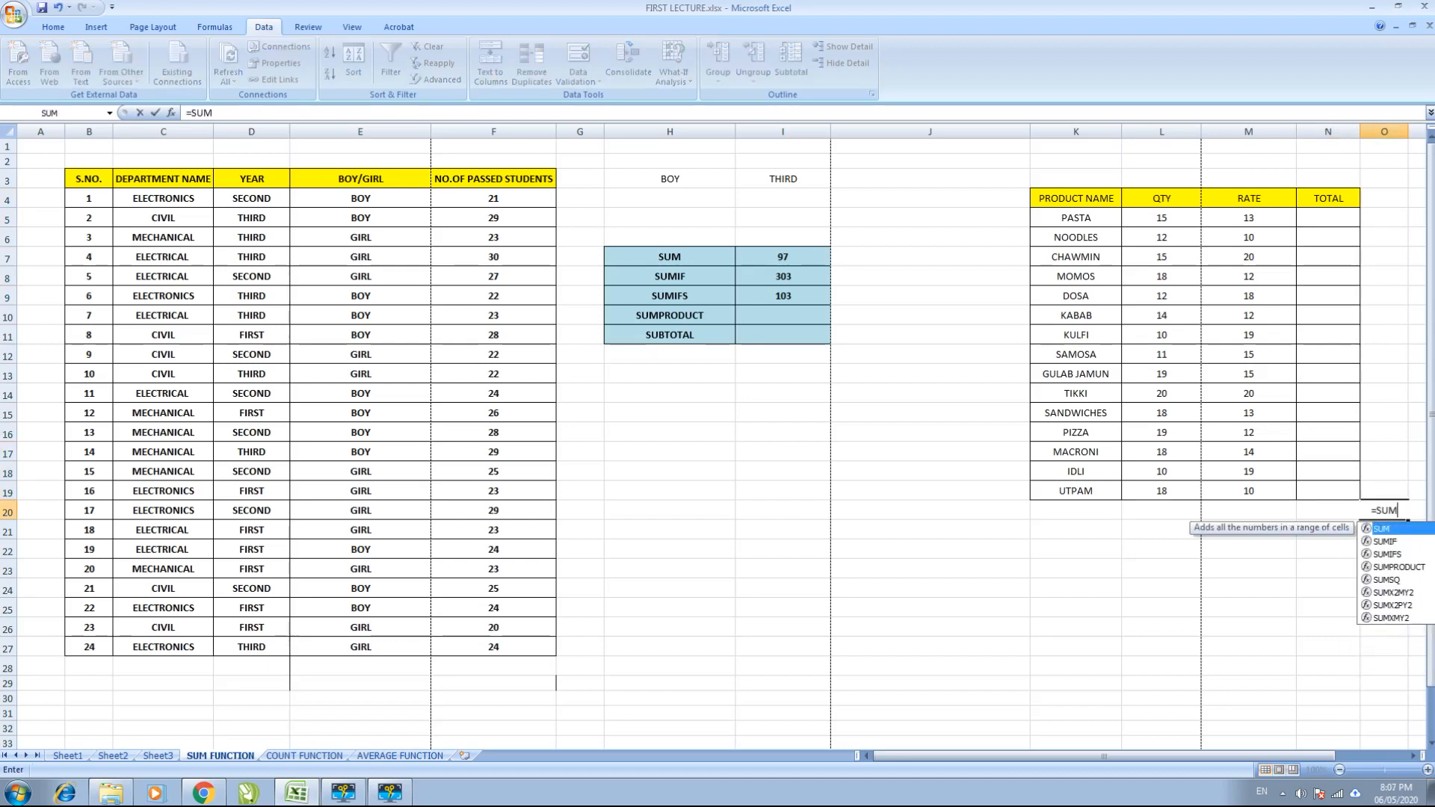
{"action": "type", "text": "PRODUCT"}
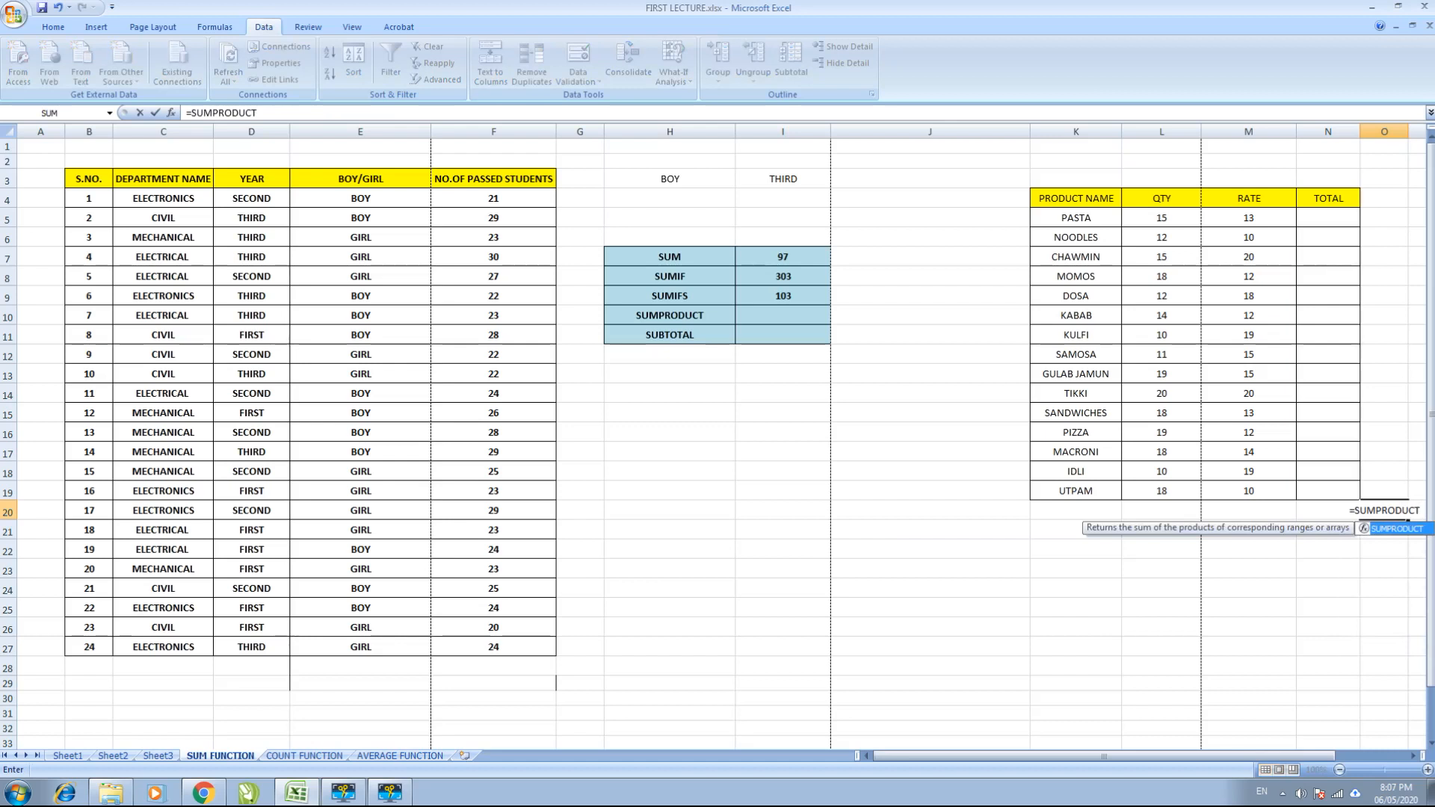
{"action": "type", "text": "("}
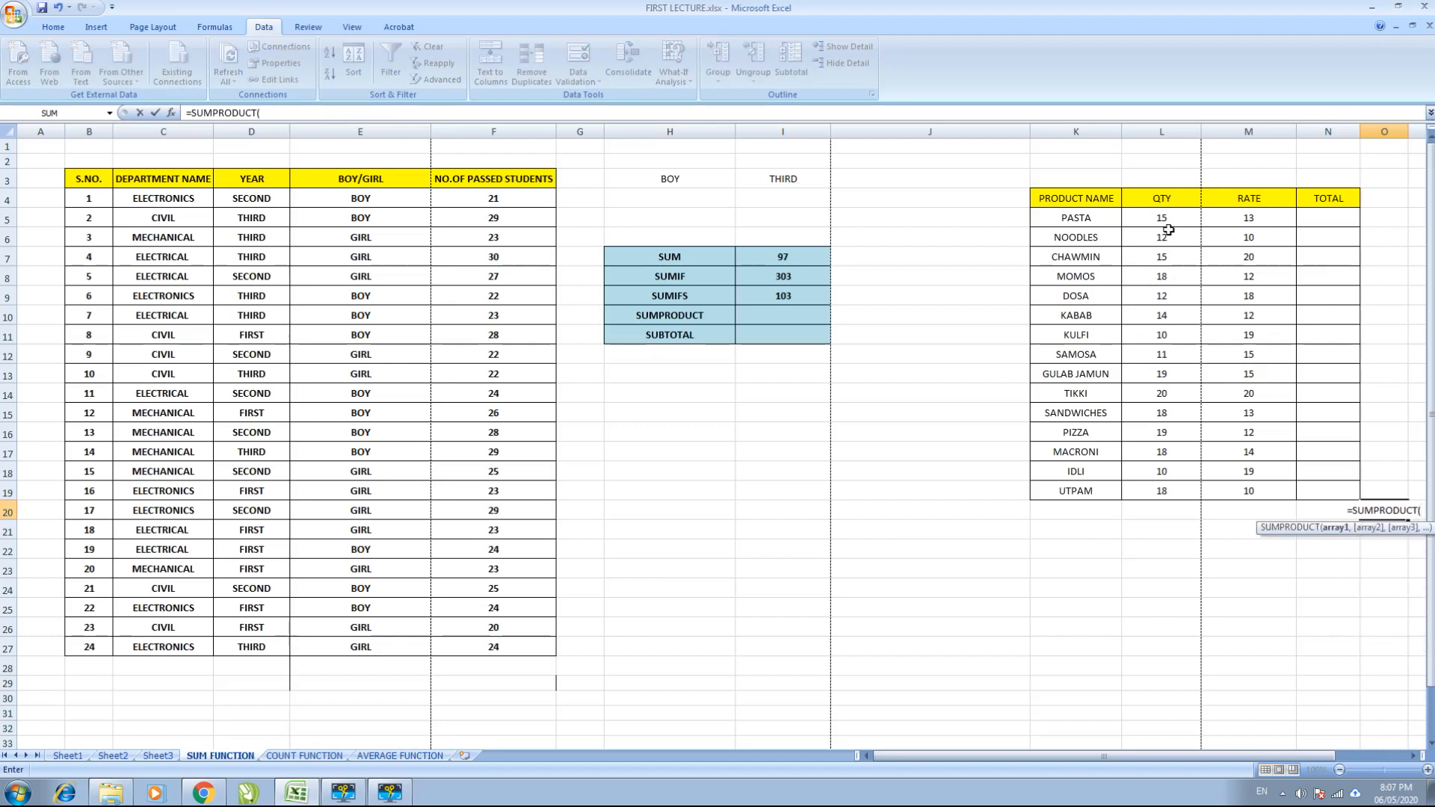
{"action": "left_click_drag", "start_coordinate": [1161, 218], "coordinate": [1174, 484]}
{"action": "type", "text": ","}
{"action": "left_click_drag", "start_coordinate": [1277, 217], "coordinate": [1259, 491]}
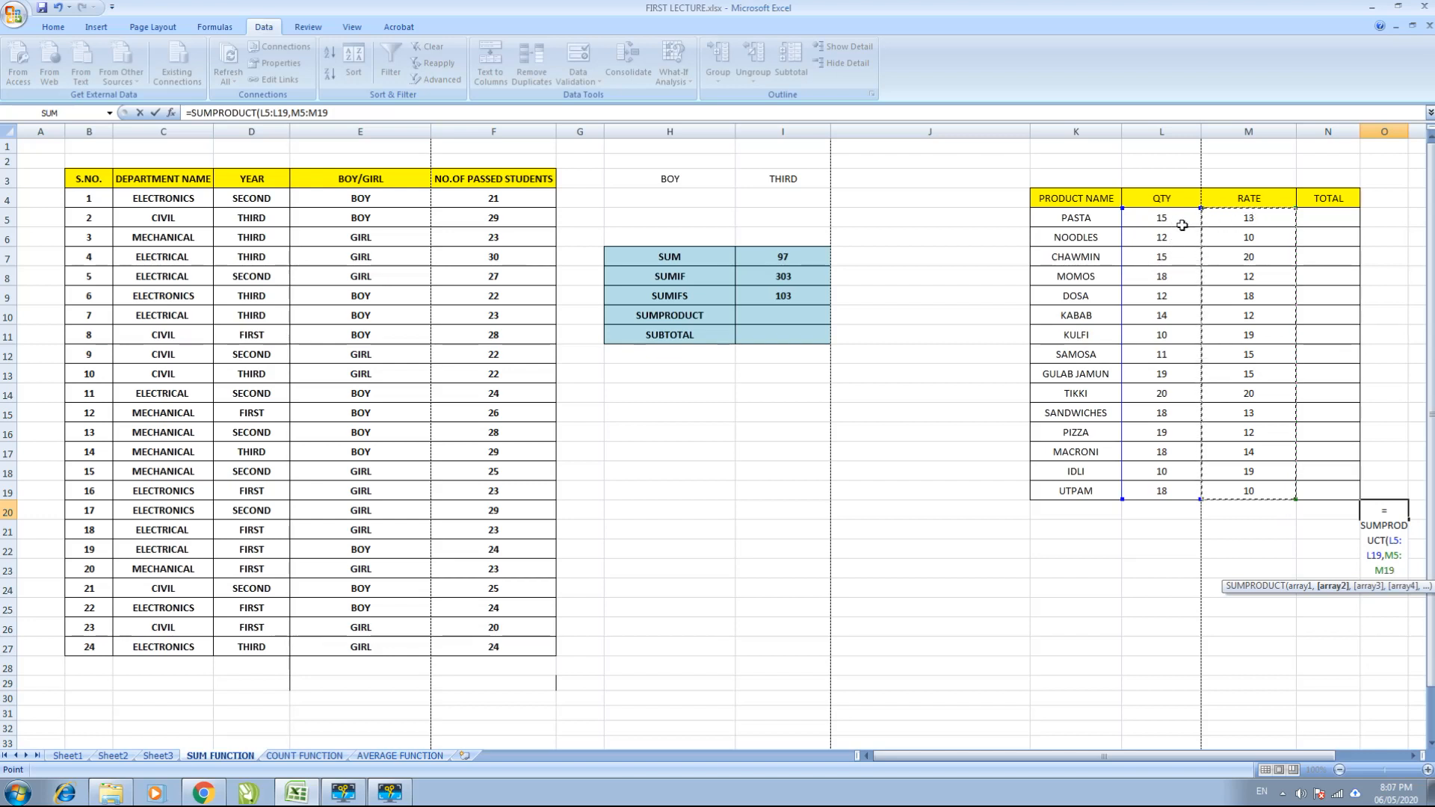
{"action": "key", "text": "Return"}
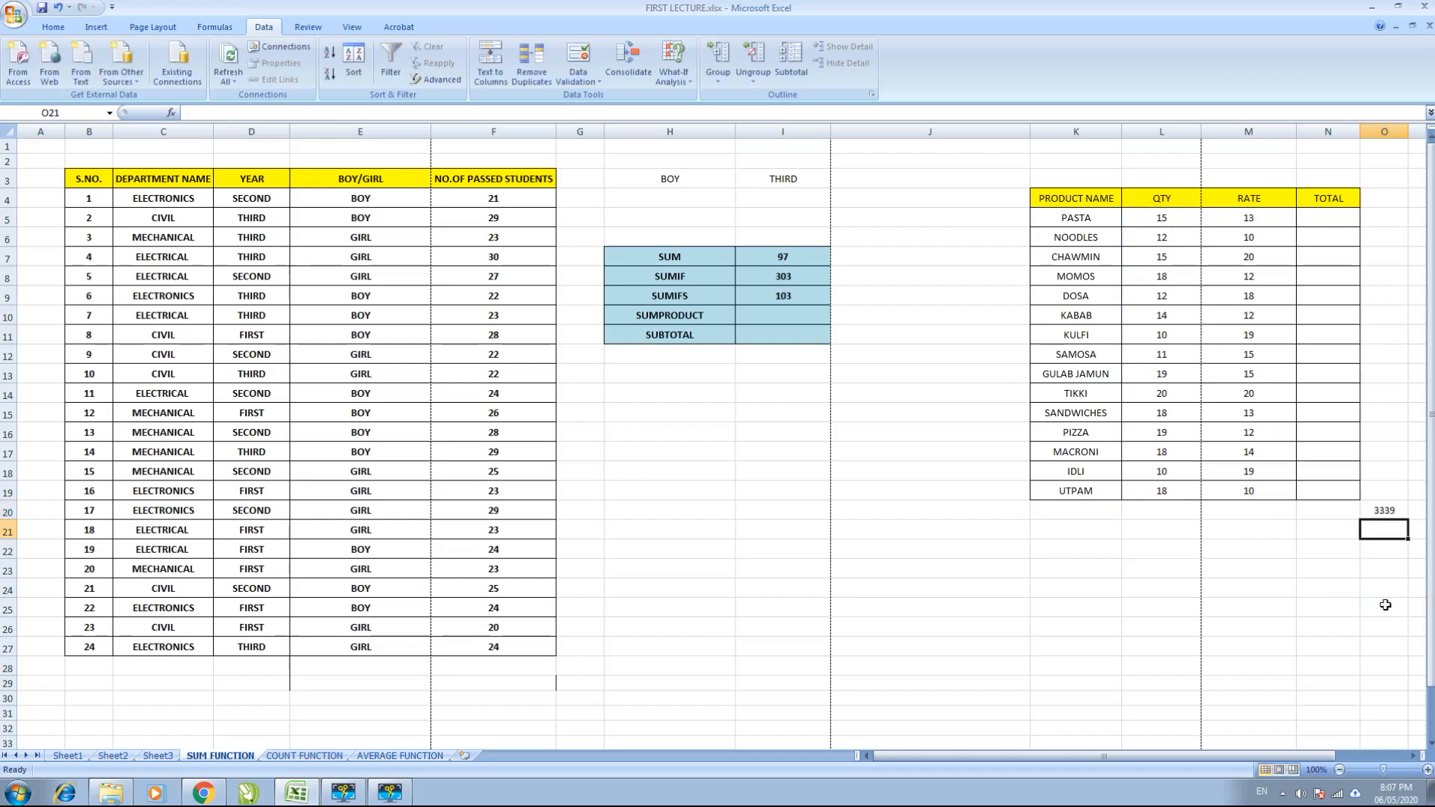
{"action": "left_click", "coordinate": [1382, 514]}
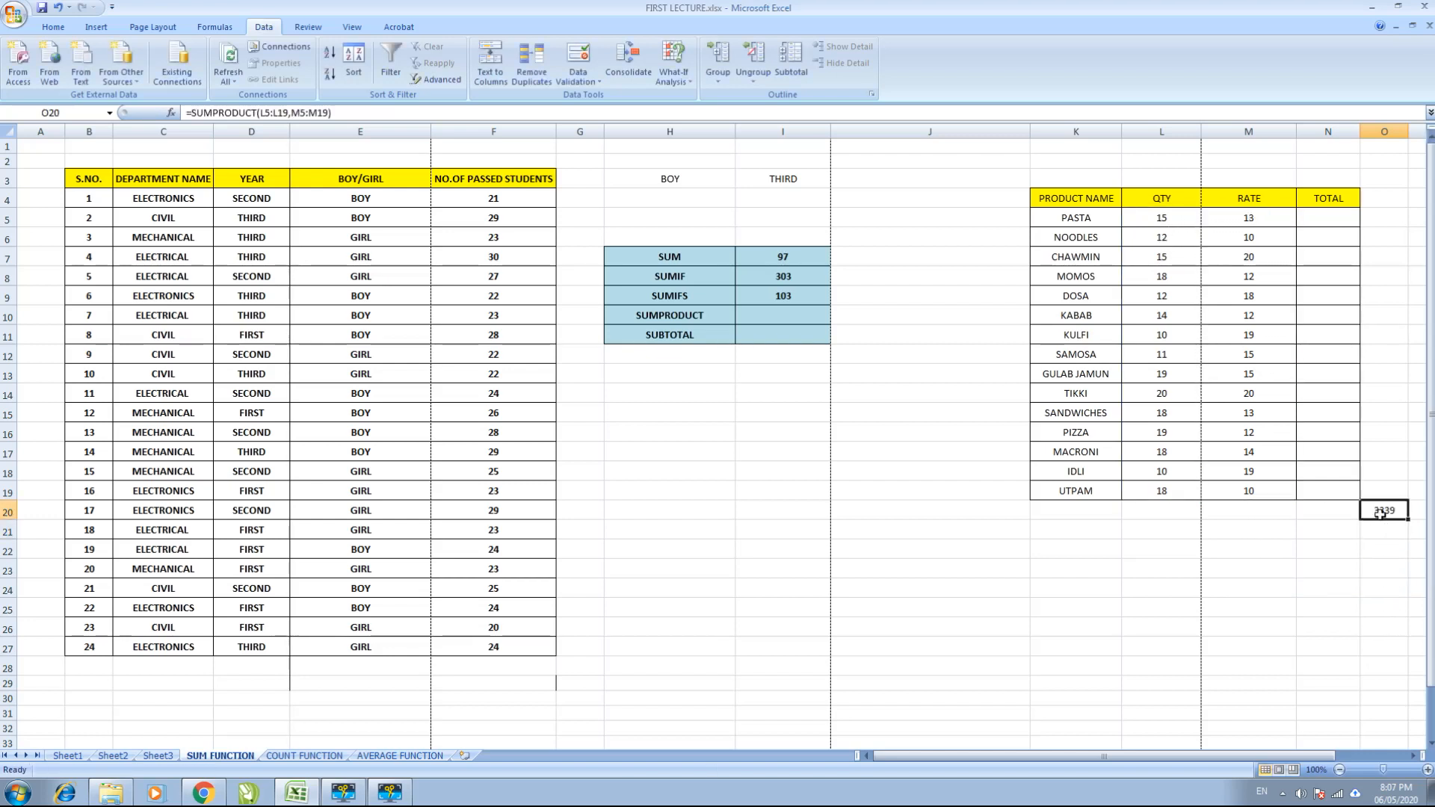
Enter =L5*M5 in N5 as the total for PASTA to cross-check the SUMPRODUCT result.
{"action": "left_click", "coordinate": [1304, 219]}
{"action": "type", "text": "="}
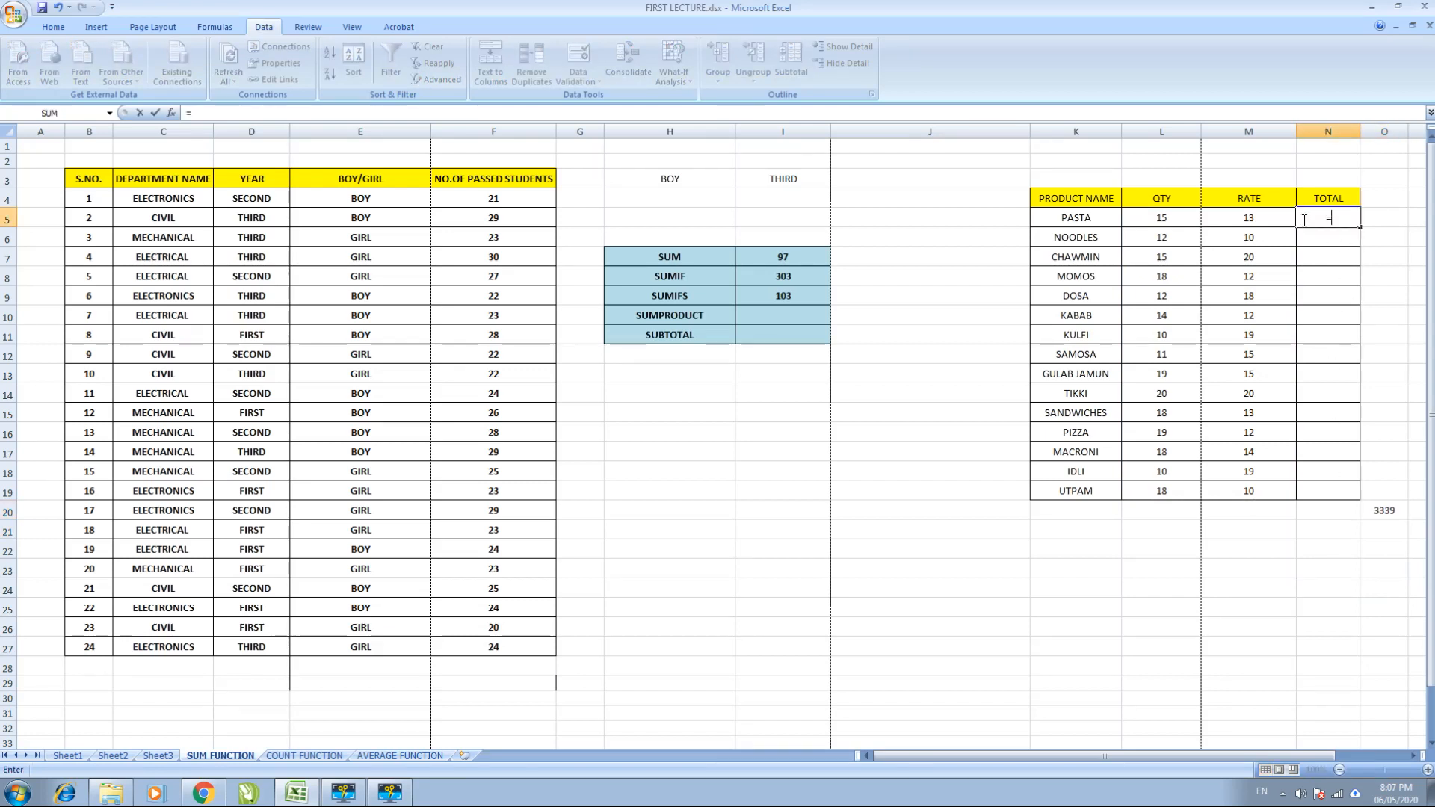
{"action": "key", "text": "Left"}
{"action": "key", "text": "Left"}
{"action": "type", "text": "*"}
{"action": "key", "text": "Left"}
{"action": "key", "text": "Return"}
Copy the quantity-times-rate formula from N5 down through N19 so every product has a total.
{"action": "left_click", "coordinate": [1303, 219]}
{"action": "key", "text": "shift+Down"}
{"action": "key", "text": "shift+Down"}
{"action": "key", "text": "shift+Down"}
{"action": "key", "text": "shift+Down"}
{"action": "key", "text": "shift+Down"}
{"action": "key", "text": "shift+Down"}
{"action": "key", "text": "shift+Down"}
{"action": "key", "text": "shift+Down"}
{"action": "key", "text": "shift+Down"}
{"action": "key", "text": "shift+Down"}
{"action": "key", "text": "shift+Down"}
{"action": "key", "text": "shift+Down"}
{"action": "key", "text": "shift+Down"}
{"action": "key", "text": "shift+Down"}
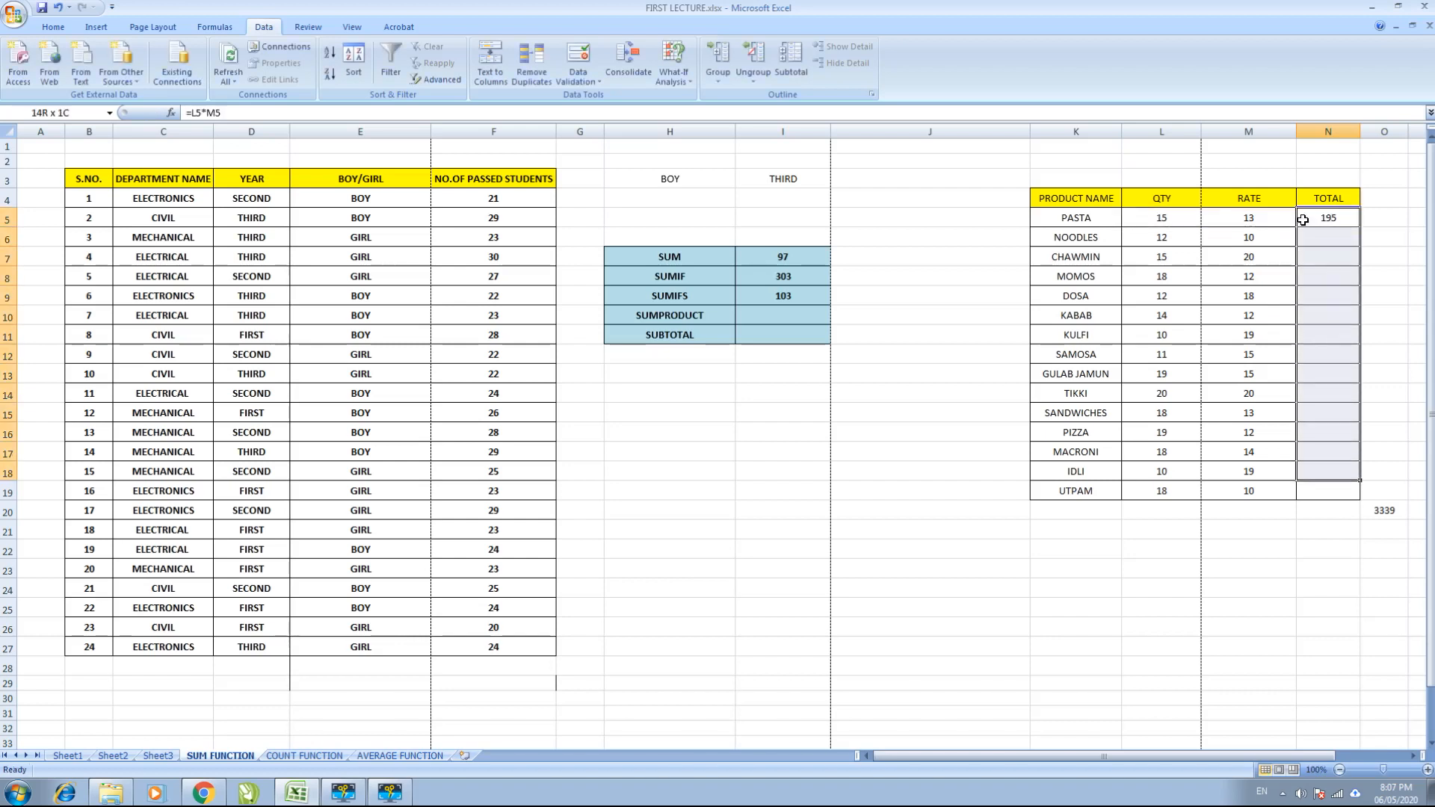
{"action": "key", "text": "ctrl+d"}
Enter =SUM(N5:N19) in N20 to add up all the product totals.
{"action": "key", "text": "Down"}
{"action": "key", "text": "Down"}
{"action": "key", "text": "Down"}
{"action": "key", "text": "Down"}
{"action": "key", "text": "Down"}
{"action": "key", "text": "Down"}
{"action": "key", "text": "Down"}
{"action": "key", "text": "Down"}
{"action": "key", "text": "Down"}
{"action": "key", "text": "Down"}
{"action": "key", "text": "Down"}
{"action": "key", "text": "Down"}
{"action": "key", "text": "Down"}
{"action": "key", "text": "Down"}
{"action": "key", "text": "Down"}
{"action": "key", "text": "Down"}
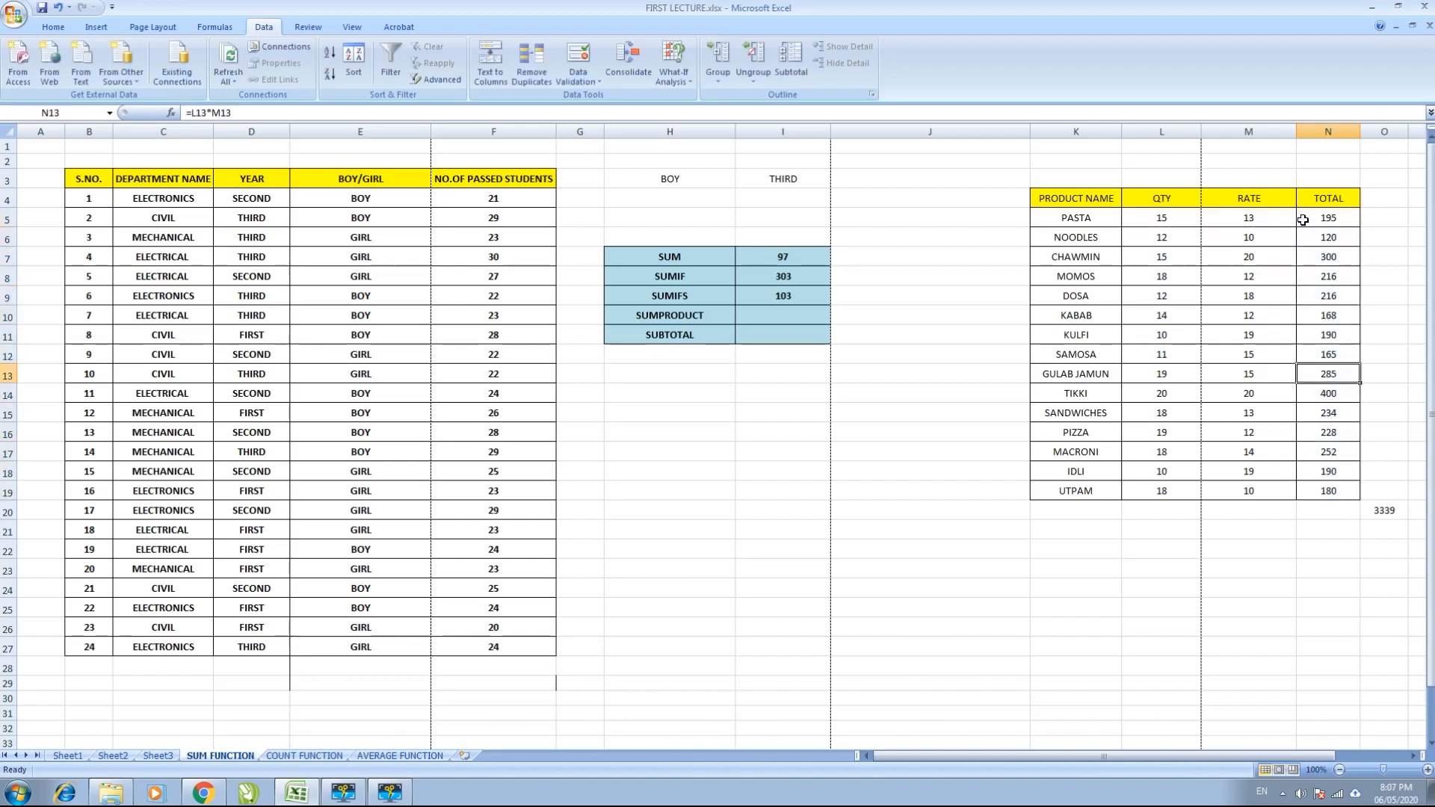
{"action": "key", "text": "Up"}
{"action": "type", "text": "=S"}
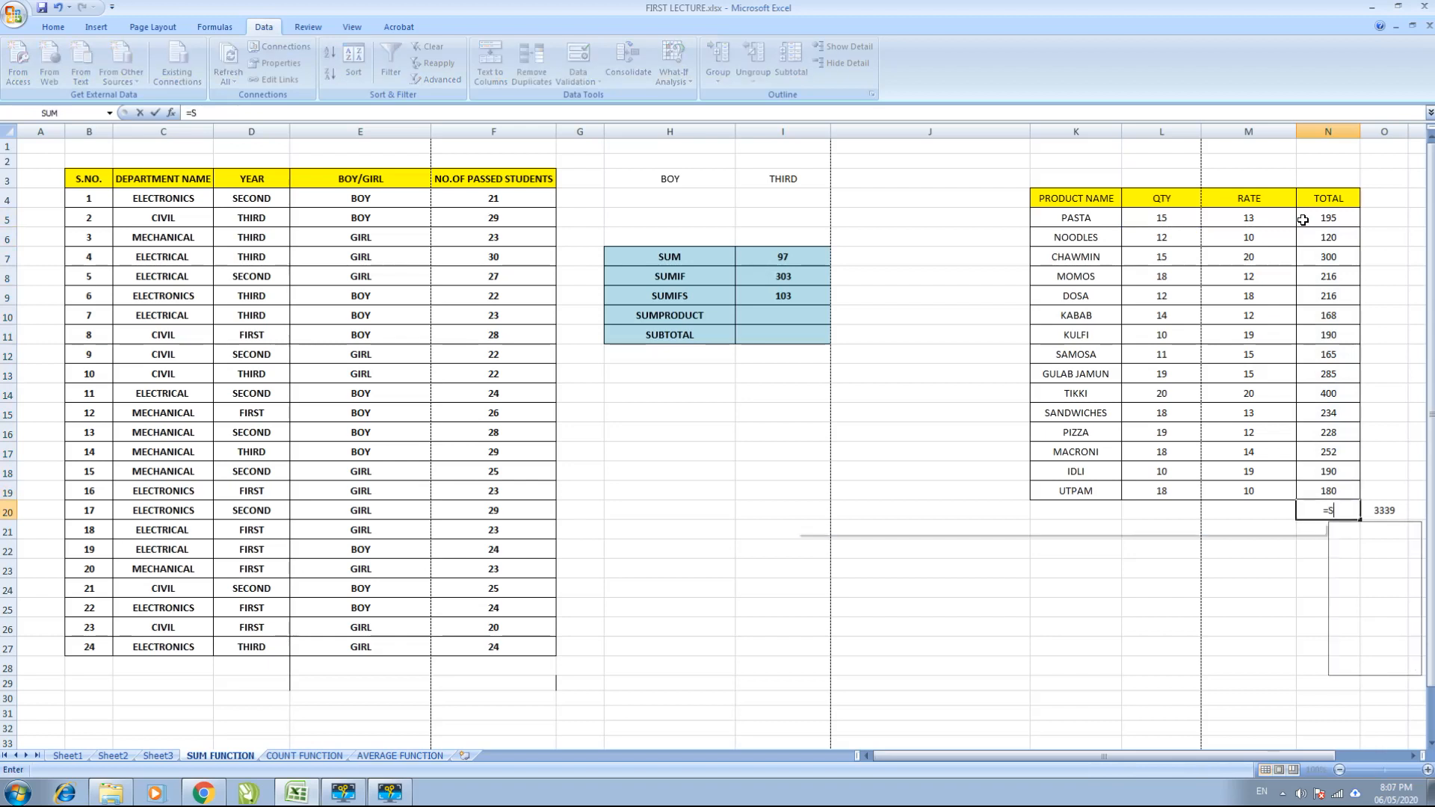
{"action": "type", "text": "UM("}
{"action": "key", "text": "Up"}
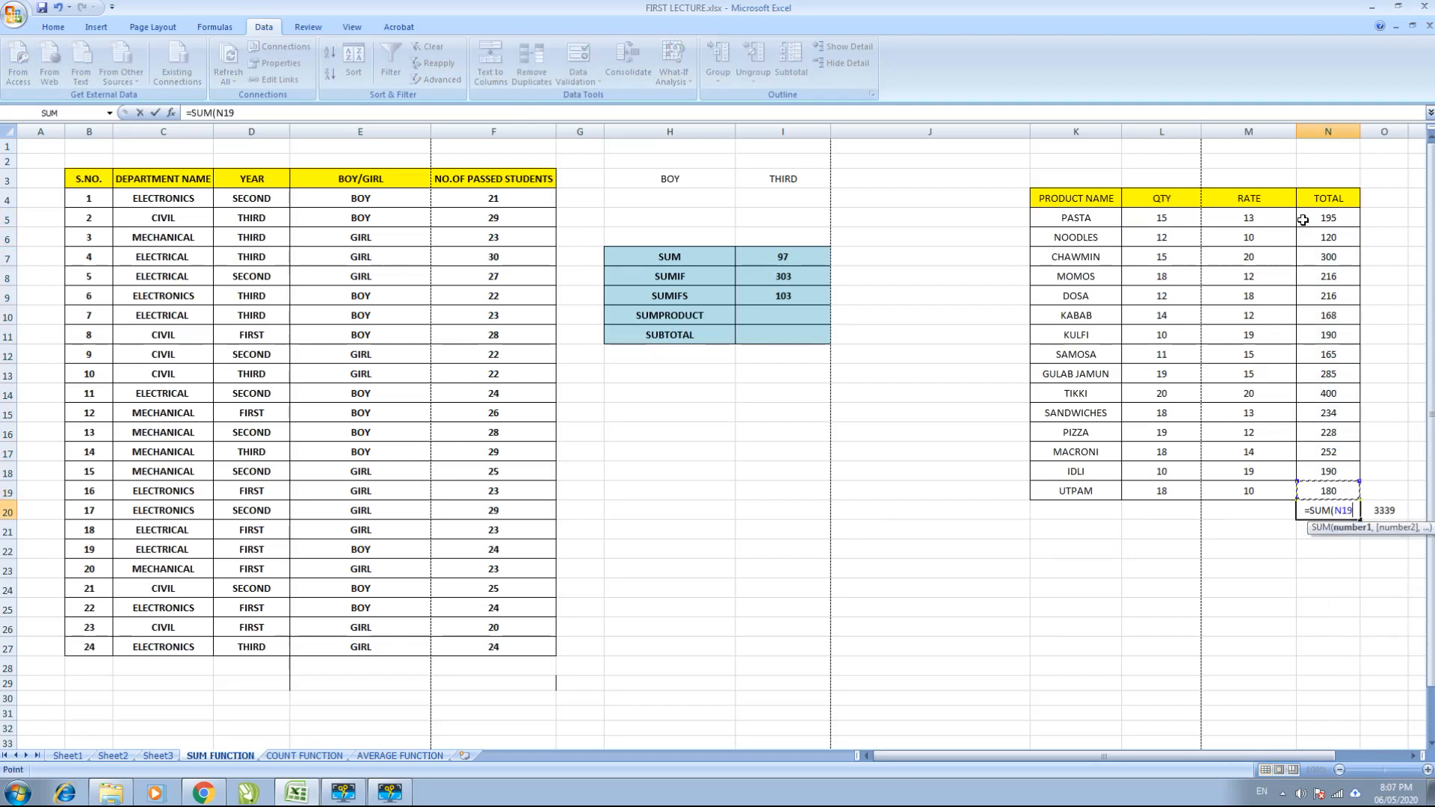
{"action": "key", "text": "shift+Up"}
{"action": "key", "text": "shift+Up"}
{"action": "key", "text": "shift+Up"}
{"action": "key", "text": "shift+Up"}
{"action": "key", "text": "shift+Up"}
{"action": "key", "text": "shift+Up"}
{"action": "key", "text": "shift+Up"}
{"action": "key", "text": "shift+Up"}
{"action": "key", "text": "shift+Up"}
{"action": "key", "text": "shift+Up"}
{"action": "key", "text": "shift+Up"}
{"action": "key", "text": "shift+Up"}
{"action": "key", "text": "shift+Up"}
{"action": "key", "text": "shift+Up"}
{"action": "key", "text": "Return"}
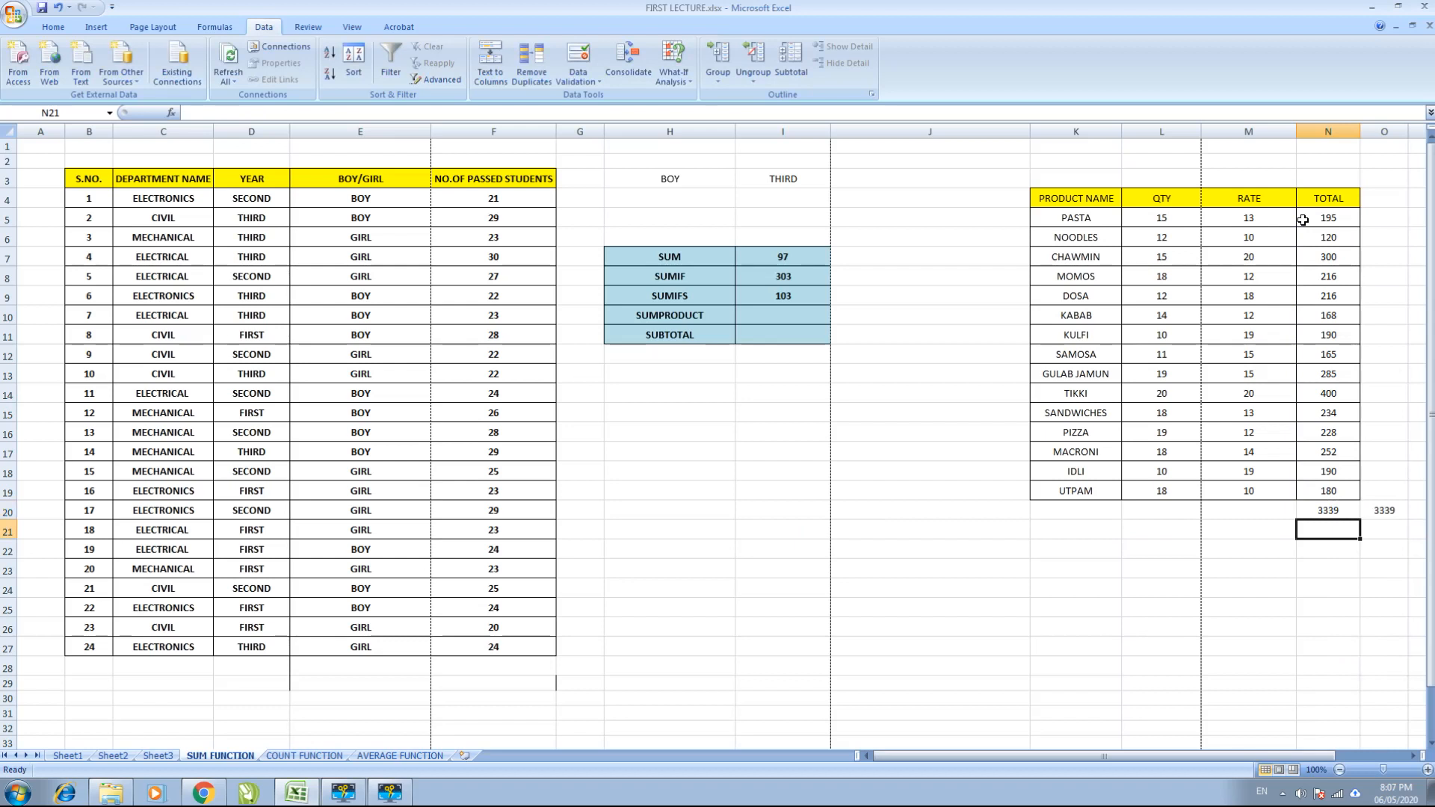
Clear the SANDWICHES total in N15 and enter the deliberately wrong formula =L15+M15 there.
{"action": "key", "text": "Up"}
{"action": "key", "text": "Up"}
{"action": "key", "text": "Up"}
{"action": "key", "text": "Up"}
{"action": "key", "text": "Up"}
{"action": "key", "text": "Up"}
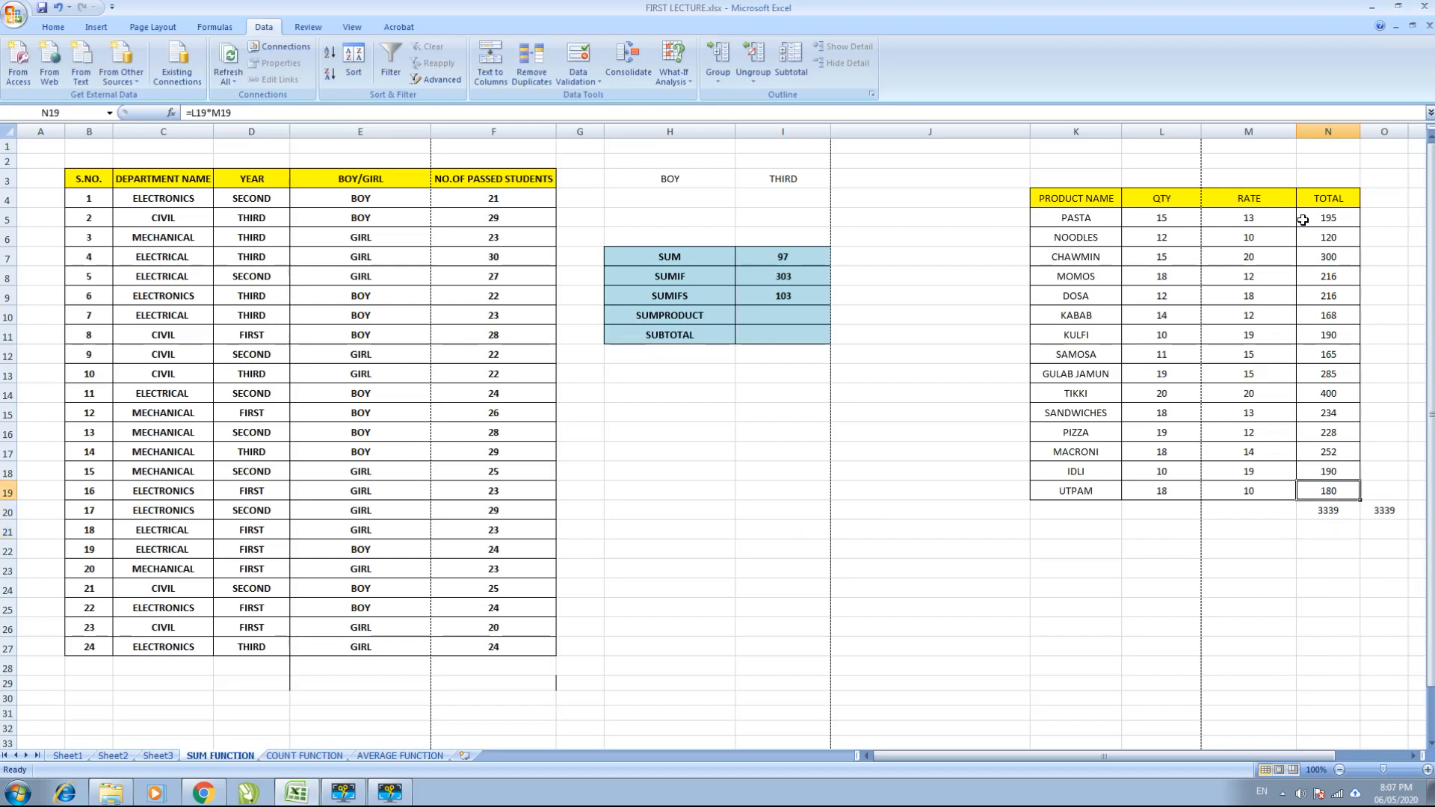
{"action": "key", "text": "Delete"}
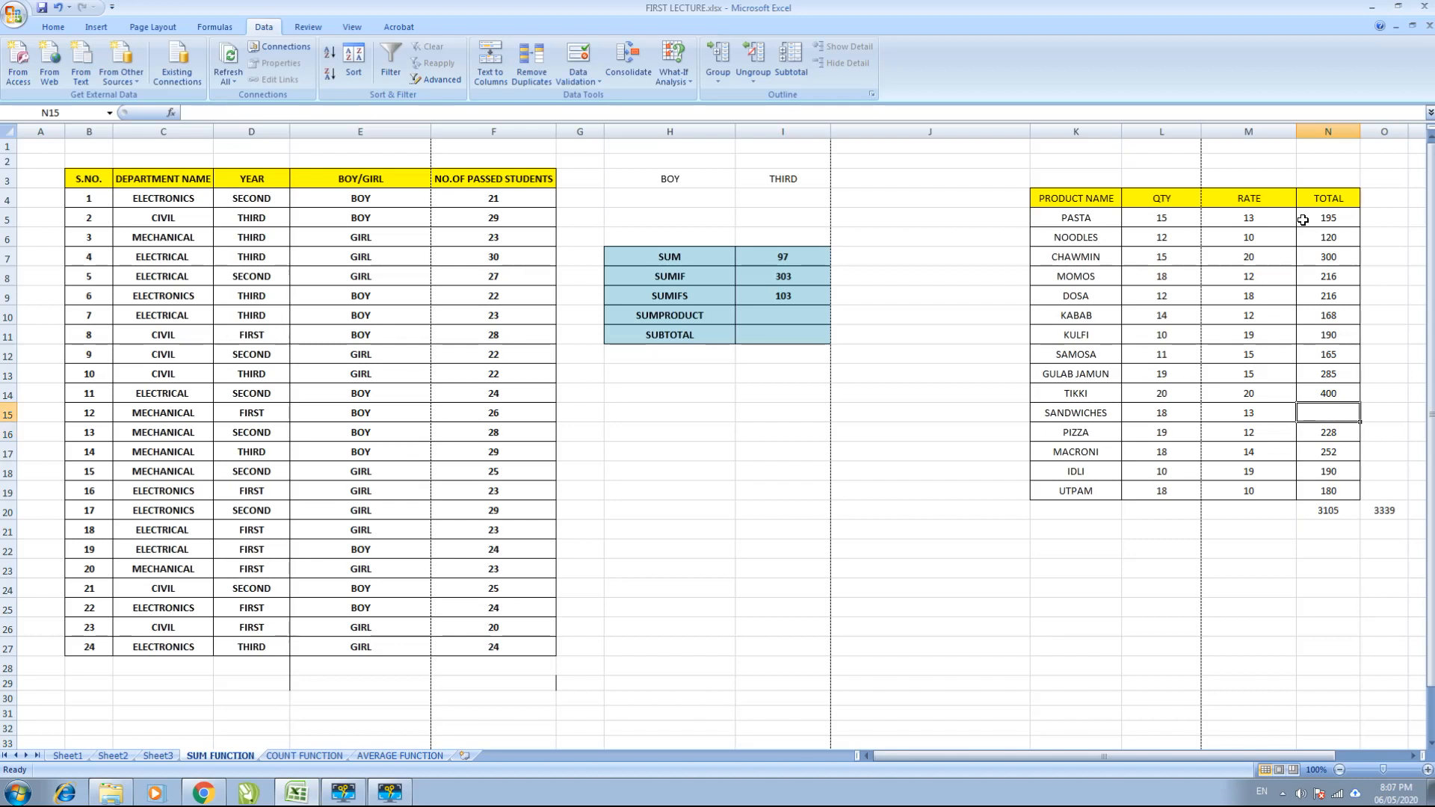
{"action": "type", "text": "="}
{"action": "key", "text": "Left"}
{"action": "key", "text": "Left"}
{"action": "type", "text": "*"}
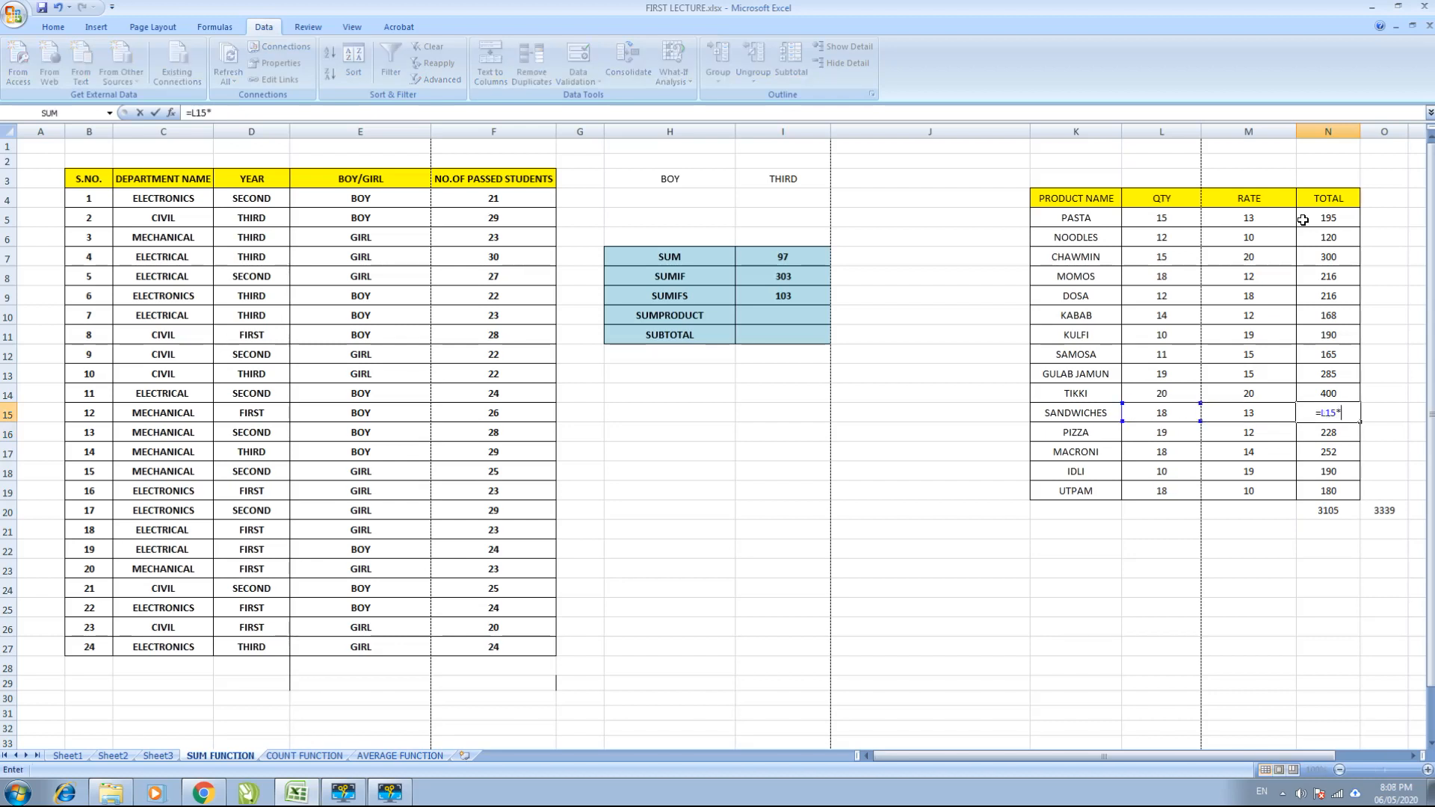
{"action": "key", "text": "BackSpace"}
{"action": "type", "text": "+"}
{"action": "key", "text": "Left"}
{"action": "key", "text": "Return"}
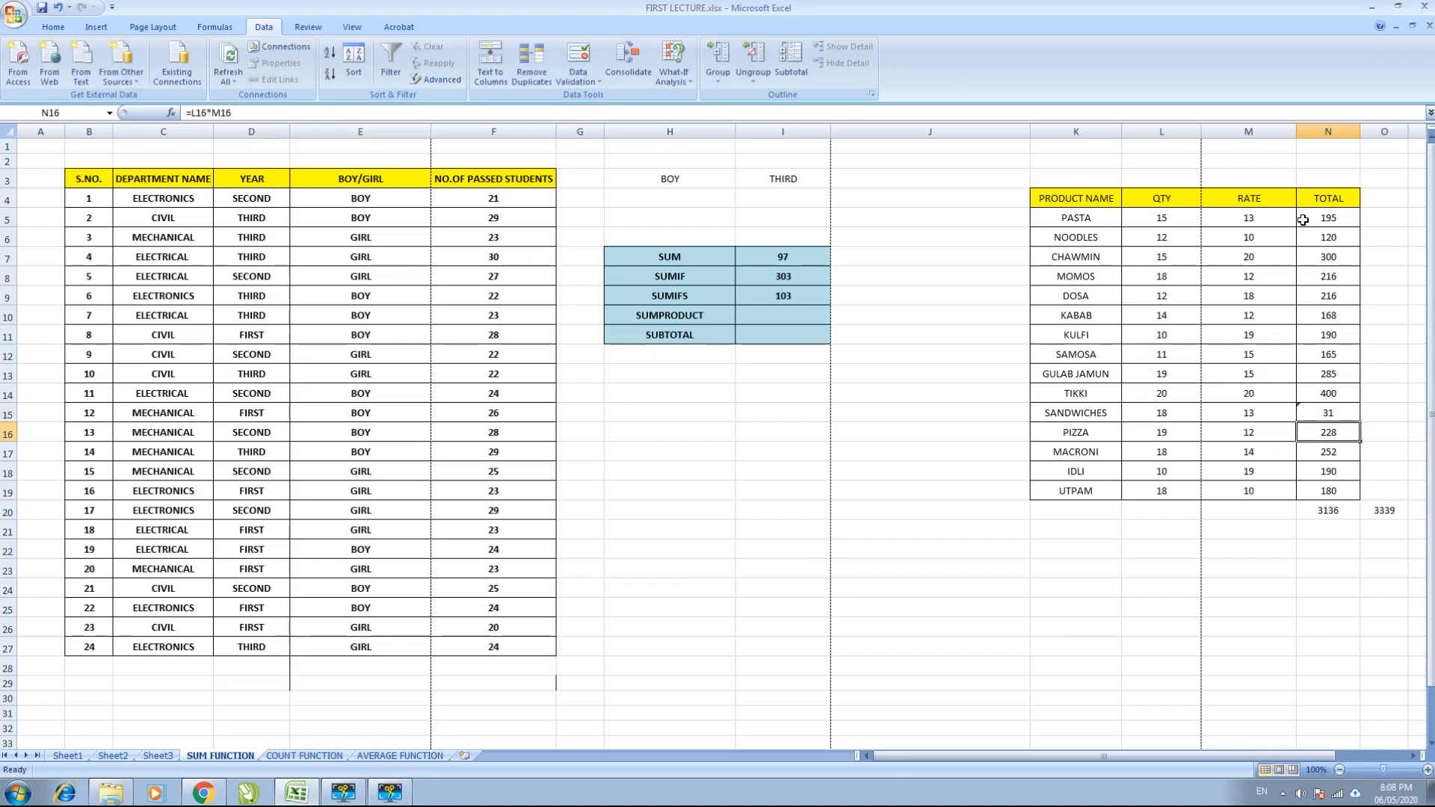
Check the SUM formula in N20 and go through the individual product totals in column N.
{"action": "key", "text": "Down"}
{"action": "key", "text": "Down"}
{"action": "key", "text": "Down"}
{"action": "key", "text": "Down"}
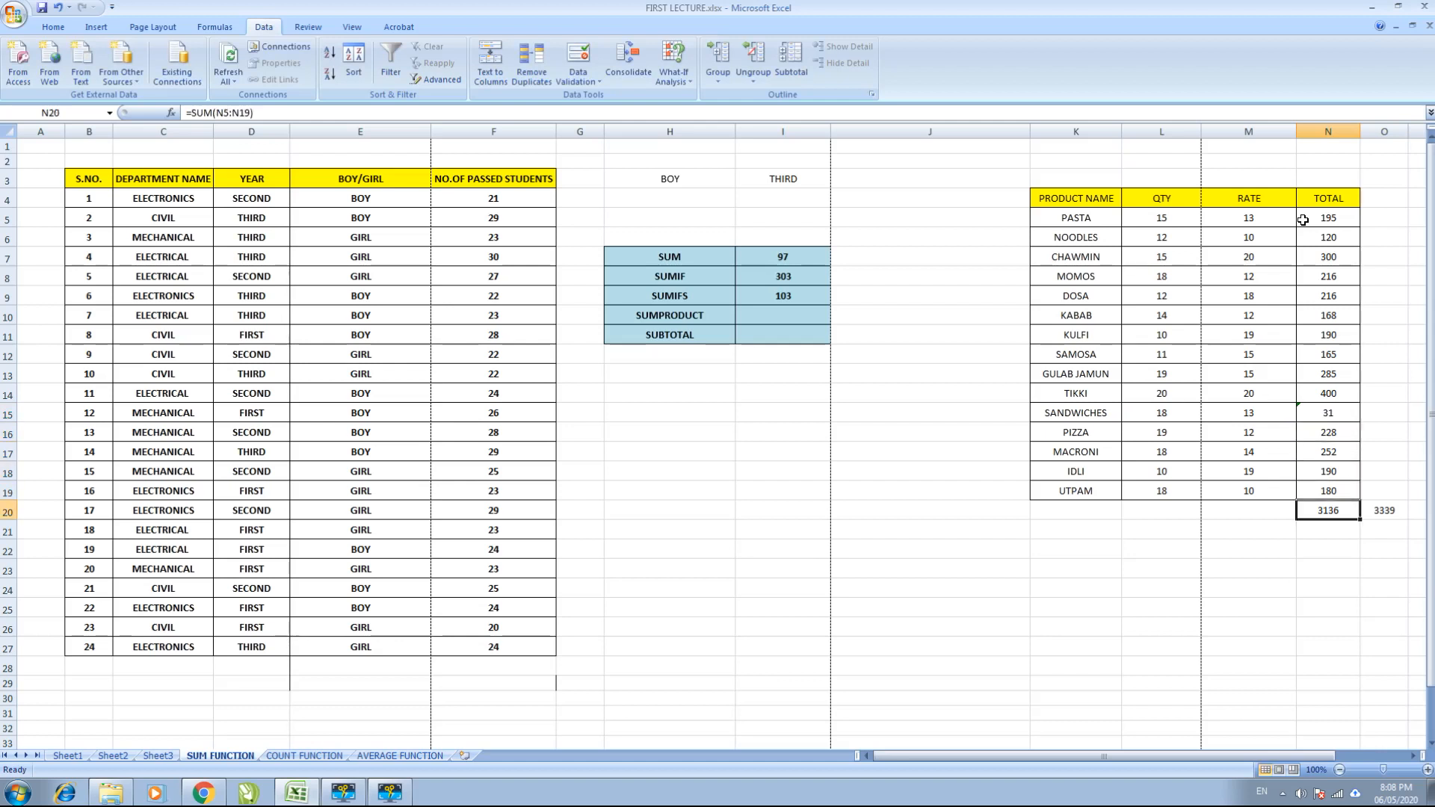
{"action": "key", "text": "Up"}
{"action": "key", "text": "Up"}
{"action": "key", "text": "Up"}
{"action": "key", "text": "Up"}
{"action": "key", "text": "Up"}
{"action": "key", "text": "Up"}
{"action": "key", "text": "Up"}
{"action": "key", "text": "Up"}
{"action": "key", "text": "Up"}
{"action": "key", "text": "Up"}
{"action": "key", "text": "Up"}
{"action": "key", "text": "Up"}
{"action": "key", "text": "Up"}
{"action": "key", "text": "Up"}
{"action": "key", "text": "Up"}
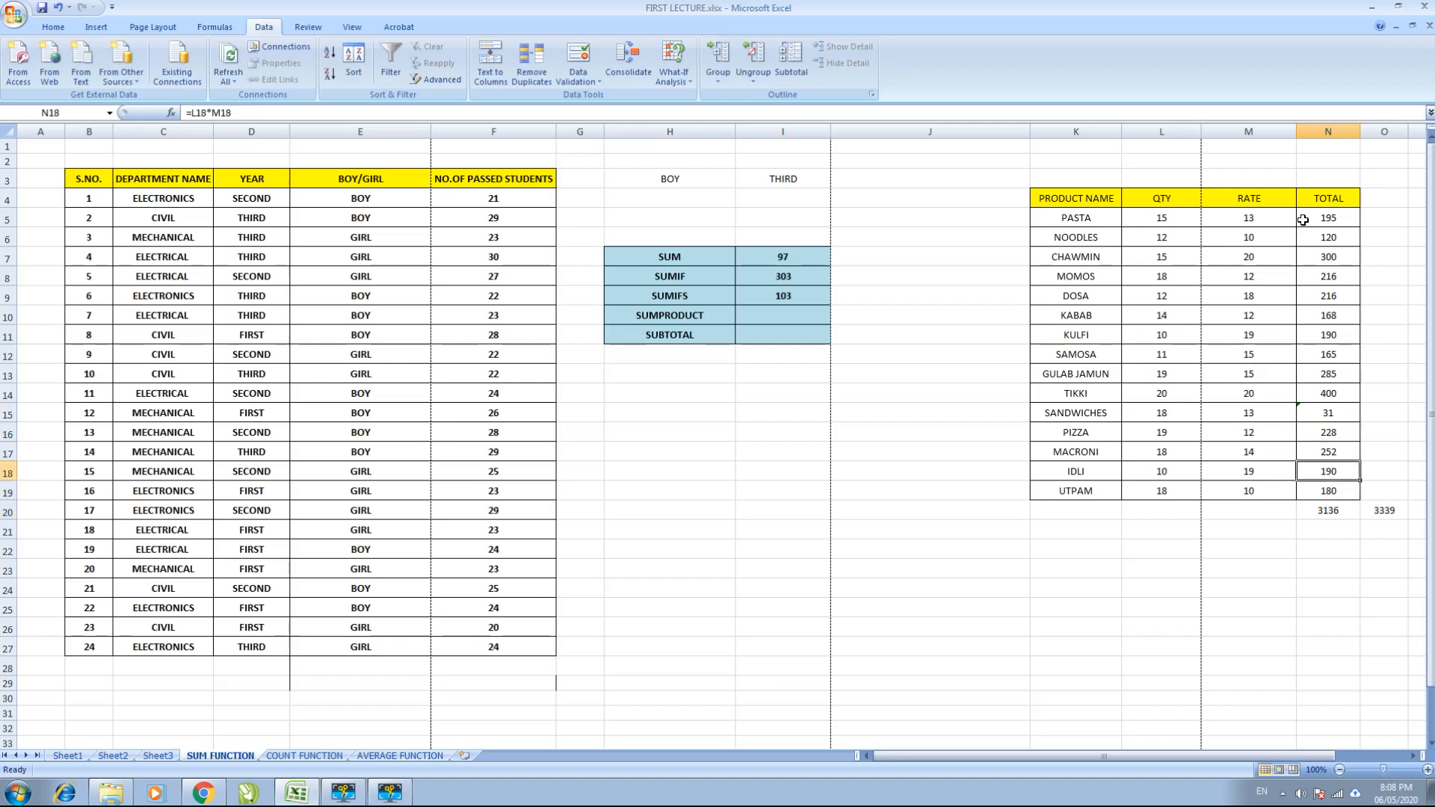
{"action": "key", "text": "Down"}
{"action": "key", "text": "Down"}
{"action": "key", "text": "Down"}
{"action": "key", "text": "Down"}
{"action": "key", "text": "Down"}
{"action": "key", "text": "Down"}
{"action": "key", "text": "Down"}
{"action": "key", "text": "Down"}
{"action": "key", "text": "Down"}
{"action": "key", "text": "Down"}
{"action": "key", "text": "Down"}
{"action": "key", "text": "Down"}
{"action": "key", "text": "Down"}
{"action": "key", "text": "Down"}
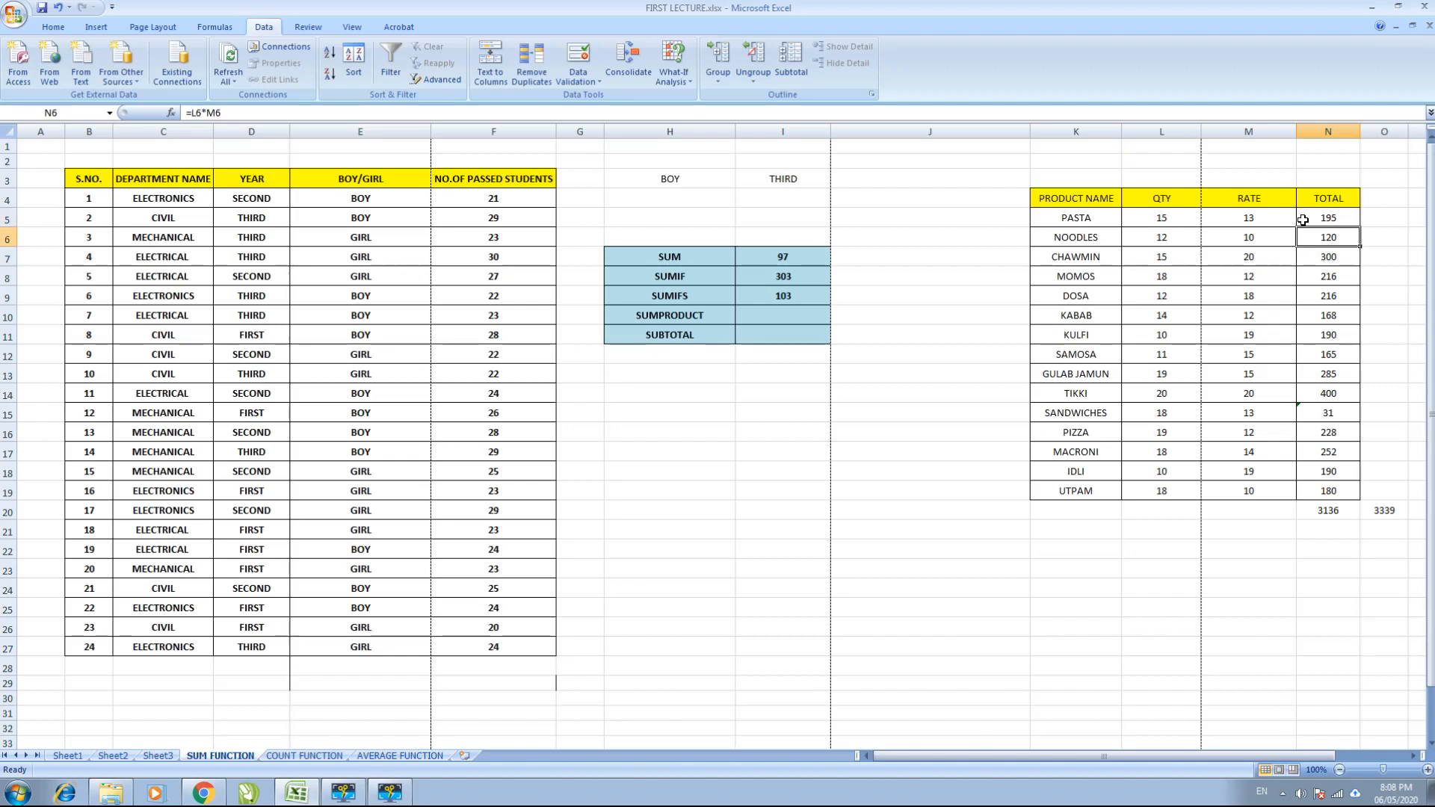
Compare the SUM of the totals in N20 with the SUMPRODUCT formula in O20.
{"action": "key", "text": "Right"}
{"action": "key", "text": "Down"}
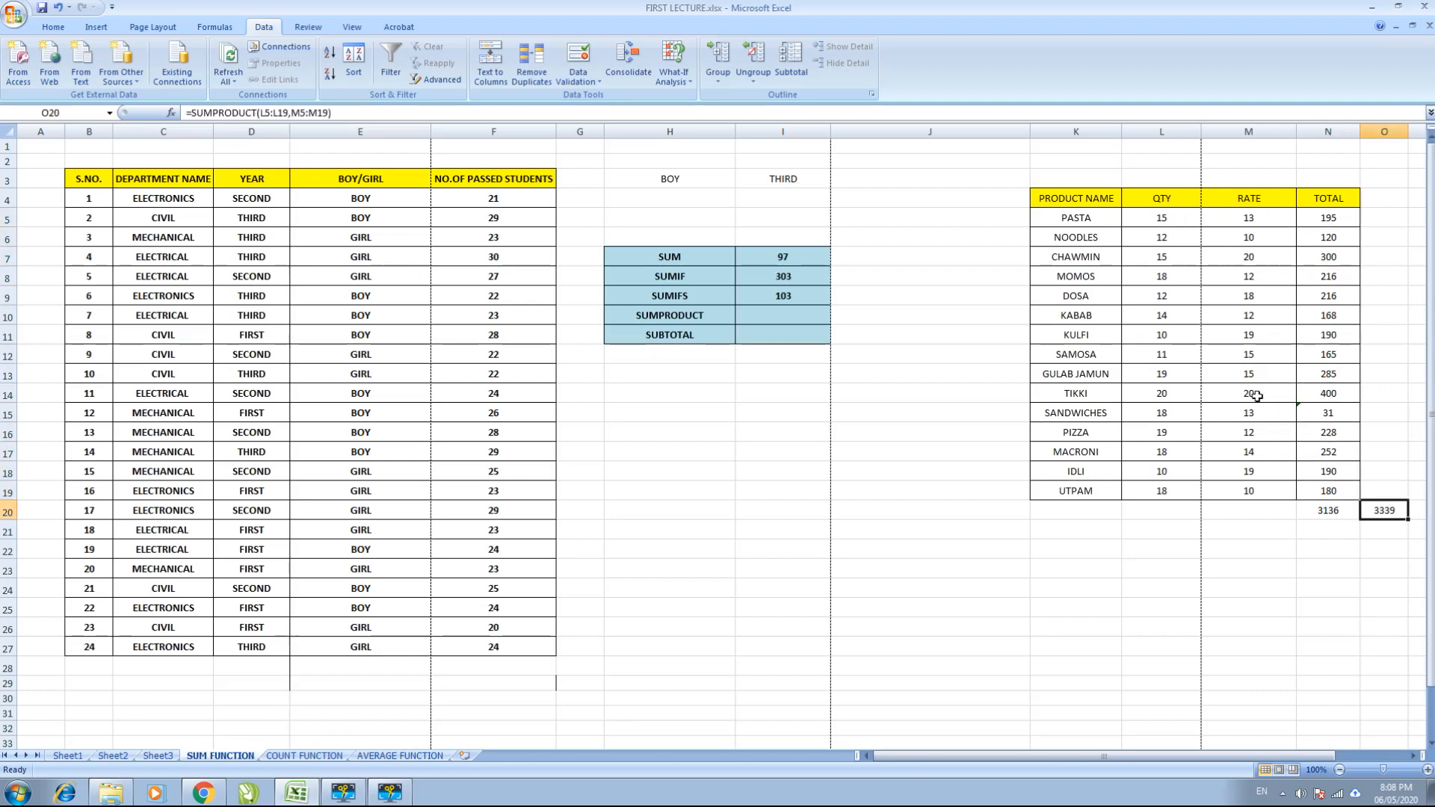
{"action": "left_click", "coordinate": [1334, 510]}
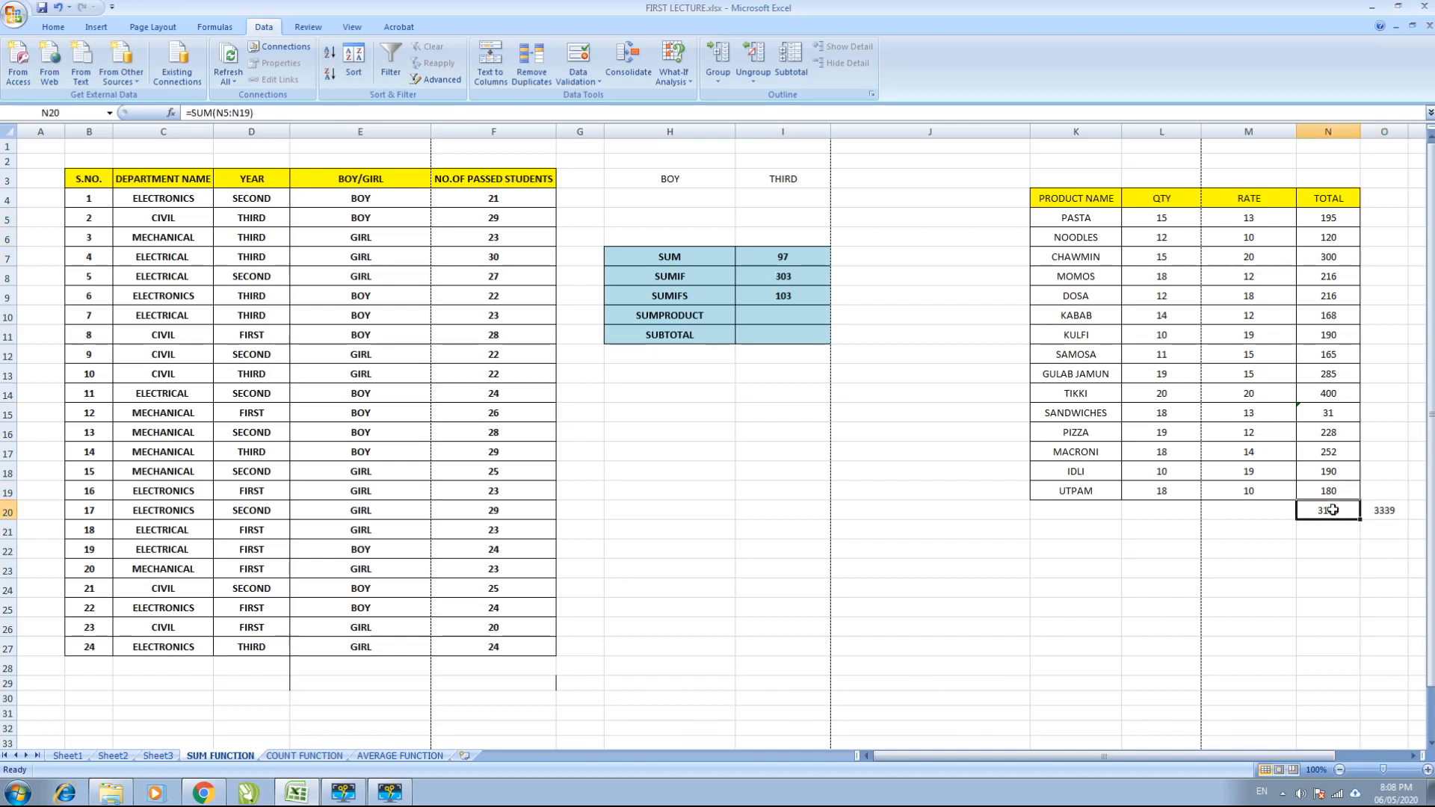
{"action": "left_click", "coordinate": [1379, 511]}
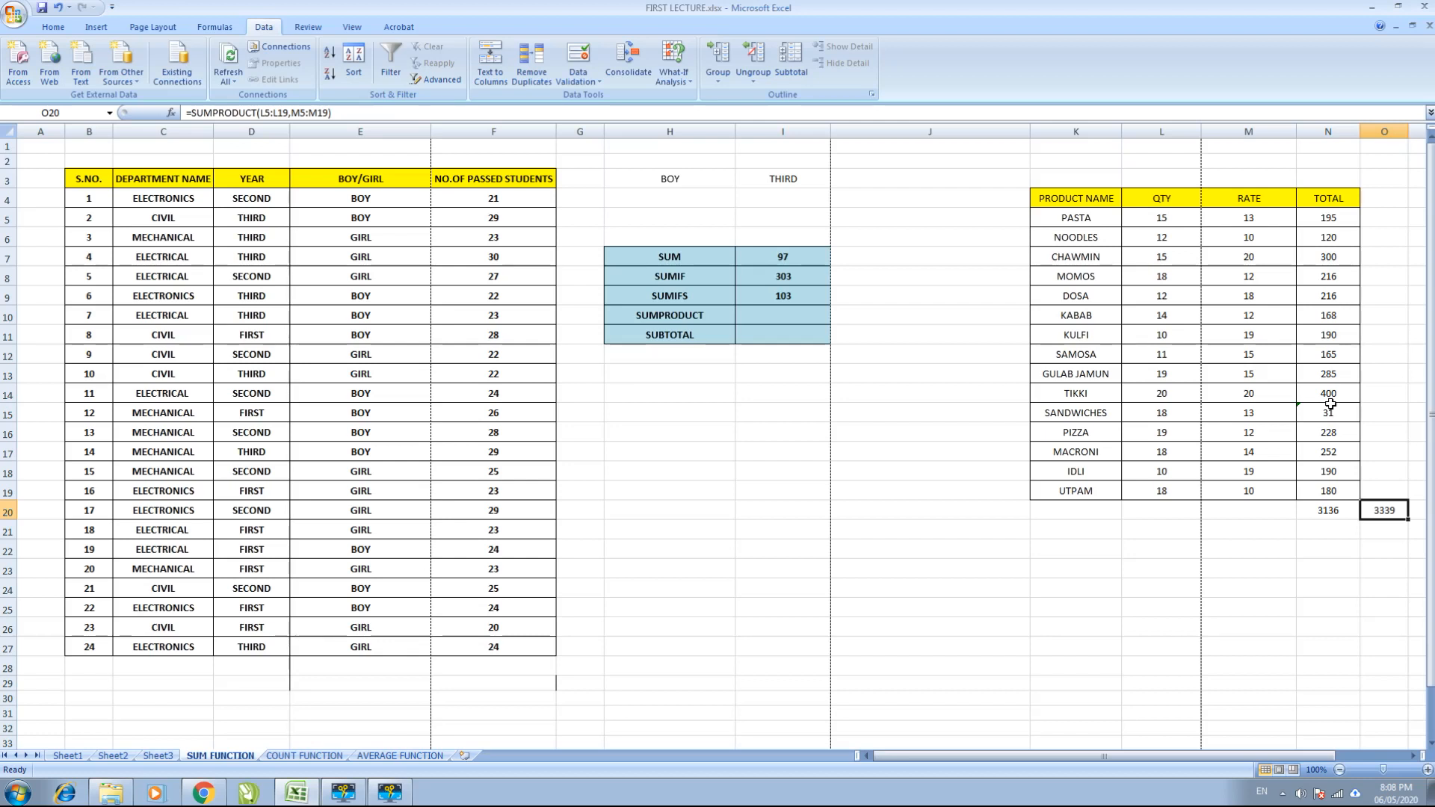
{"action": "left_click_drag", "start_coordinate": [1384, 504], "coordinate": [1328, 516]}
{"action": "left_click", "coordinate": [1413, 551]}
{"action": "left_click", "coordinate": [1384, 510]}
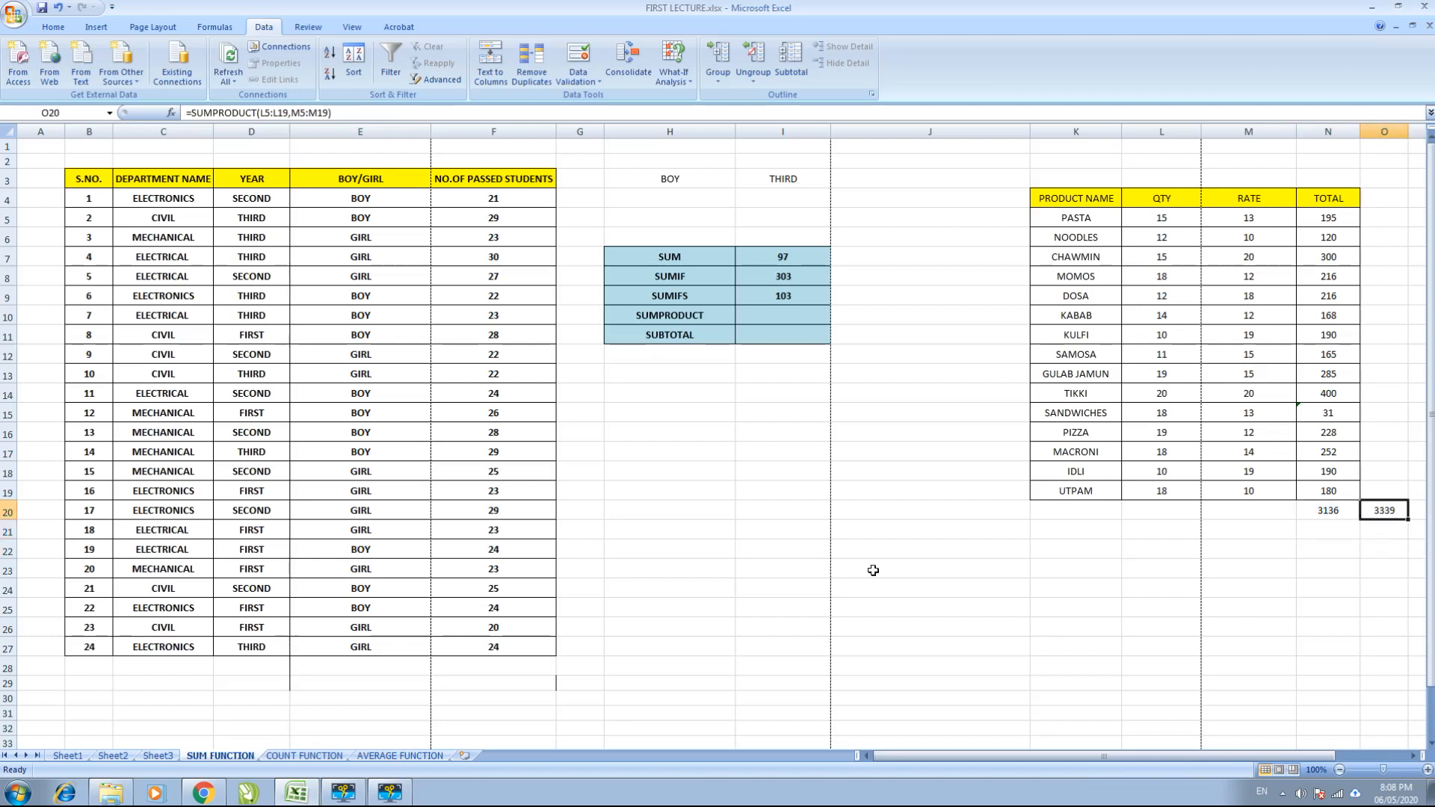
Review the function list in H8:I11, from SUMIF to SUBTOTAL, and examine the SUMIFS formula in I9.
{"action": "left_click", "coordinate": [684, 310]}
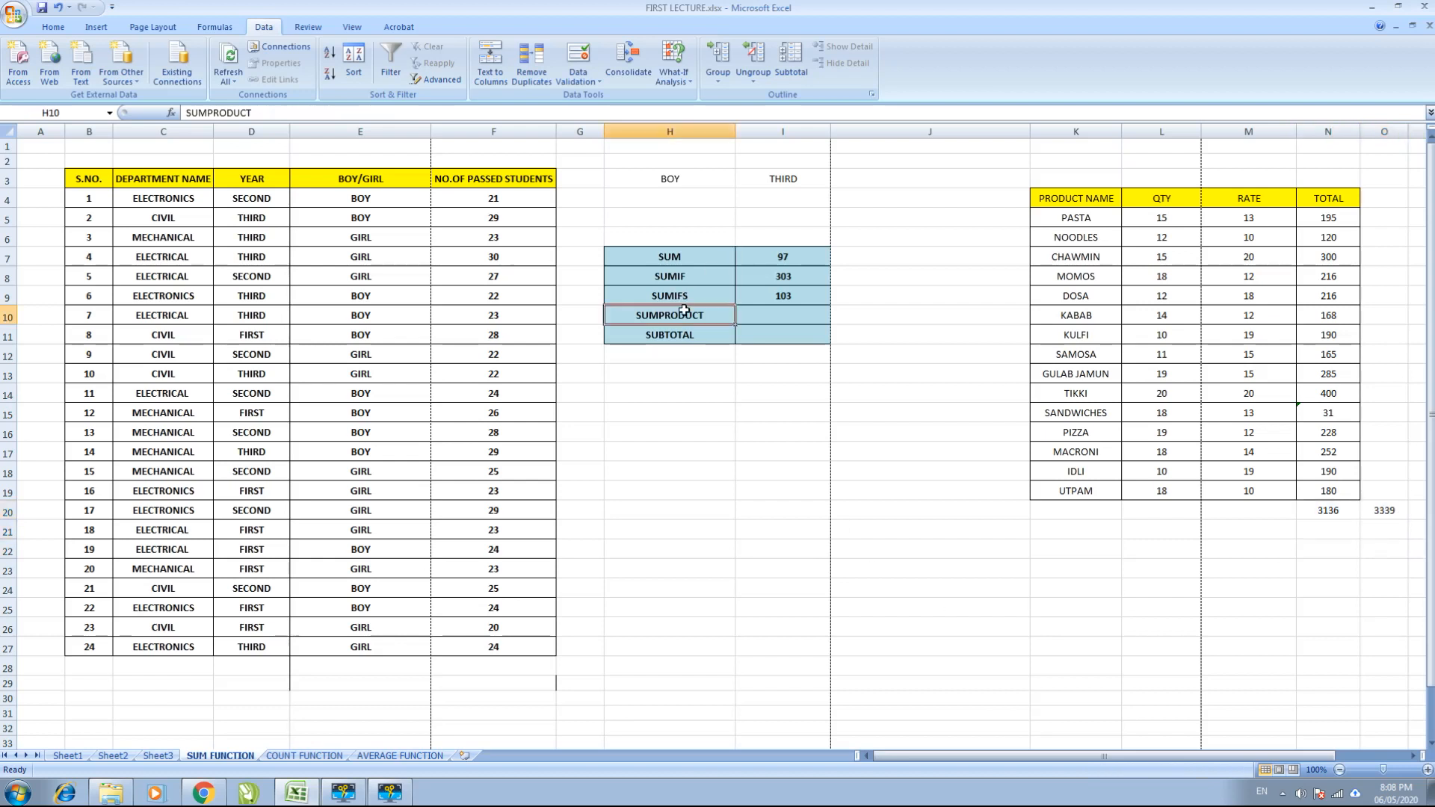
{"action": "left_click", "coordinate": [758, 315]}
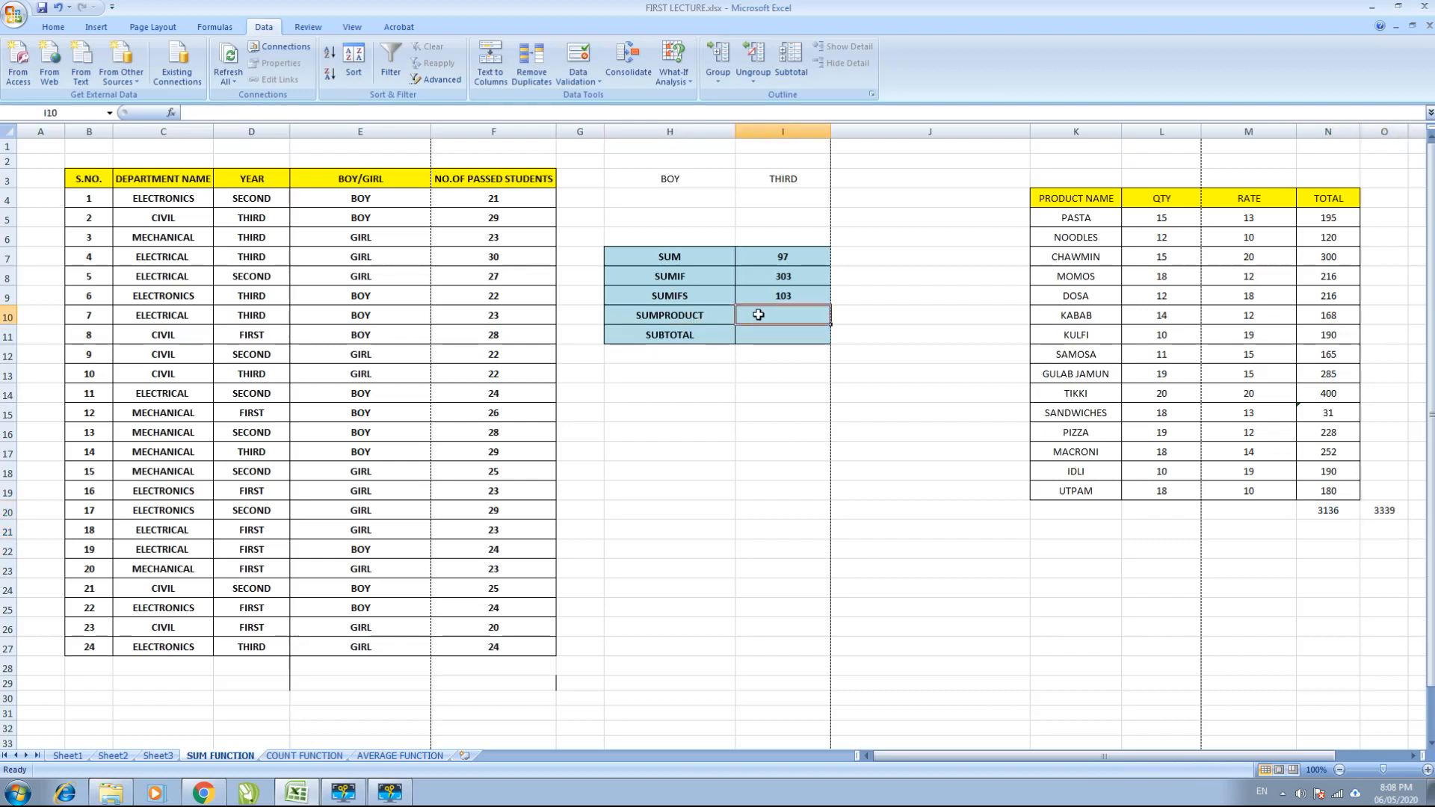
{"action": "left_click", "coordinate": [653, 341]}
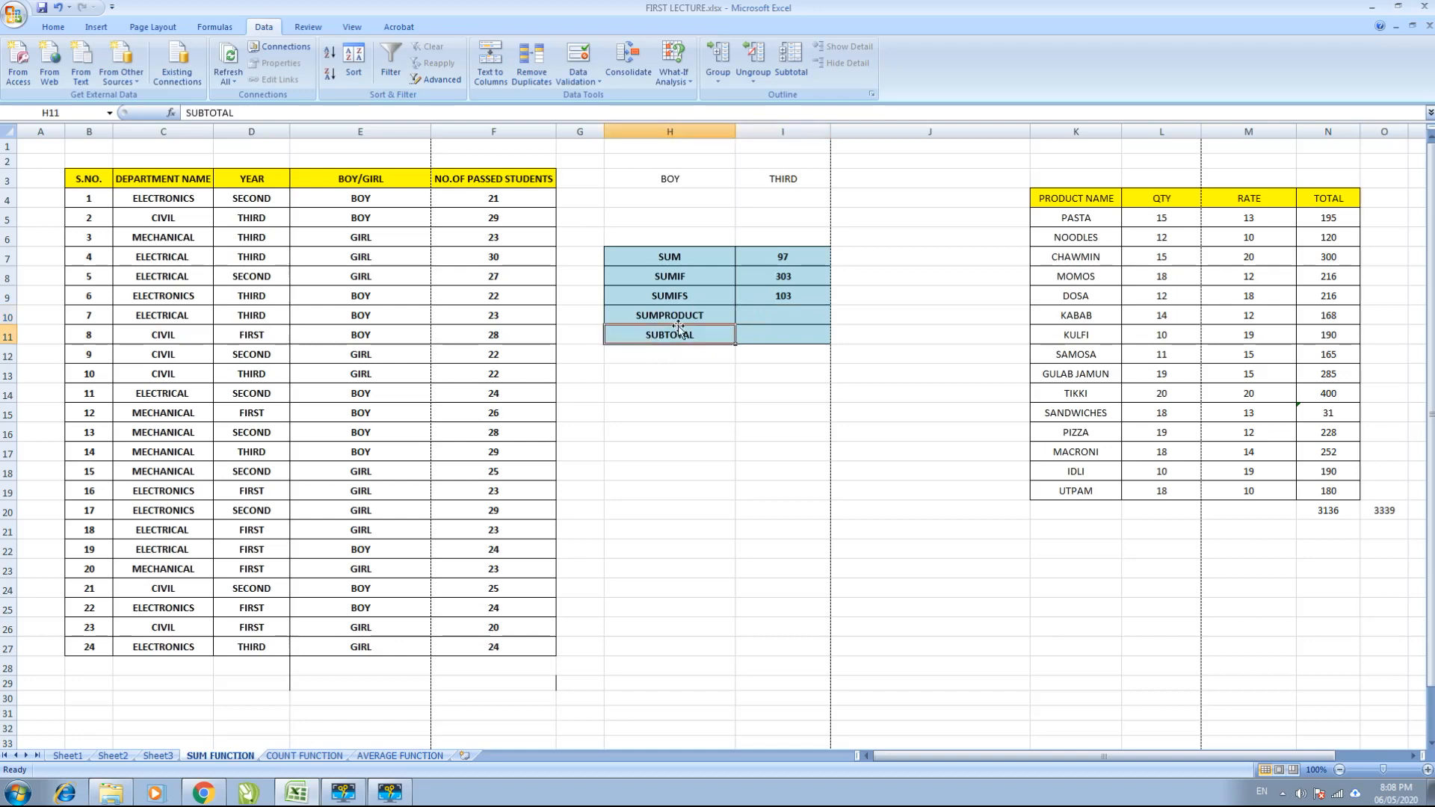
{"action": "scroll", "coordinate": [679, 327], "scroll_direction": "down", "scroll_amount": 1}
{"action": "scroll", "coordinate": [679, 327], "scroll_direction": "up", "scroll_amount": 1}
{"action": "left_click", "coordinate": [687, 278]}
{"action": "left_click", "coordinate": [697, 296]}
{"action": "left_click", "coordinate": [756, 295]}
{"action": "left_click", "coordinate": [704, 299]}
{"action": "left_click", "coordinate": [750, 291]}
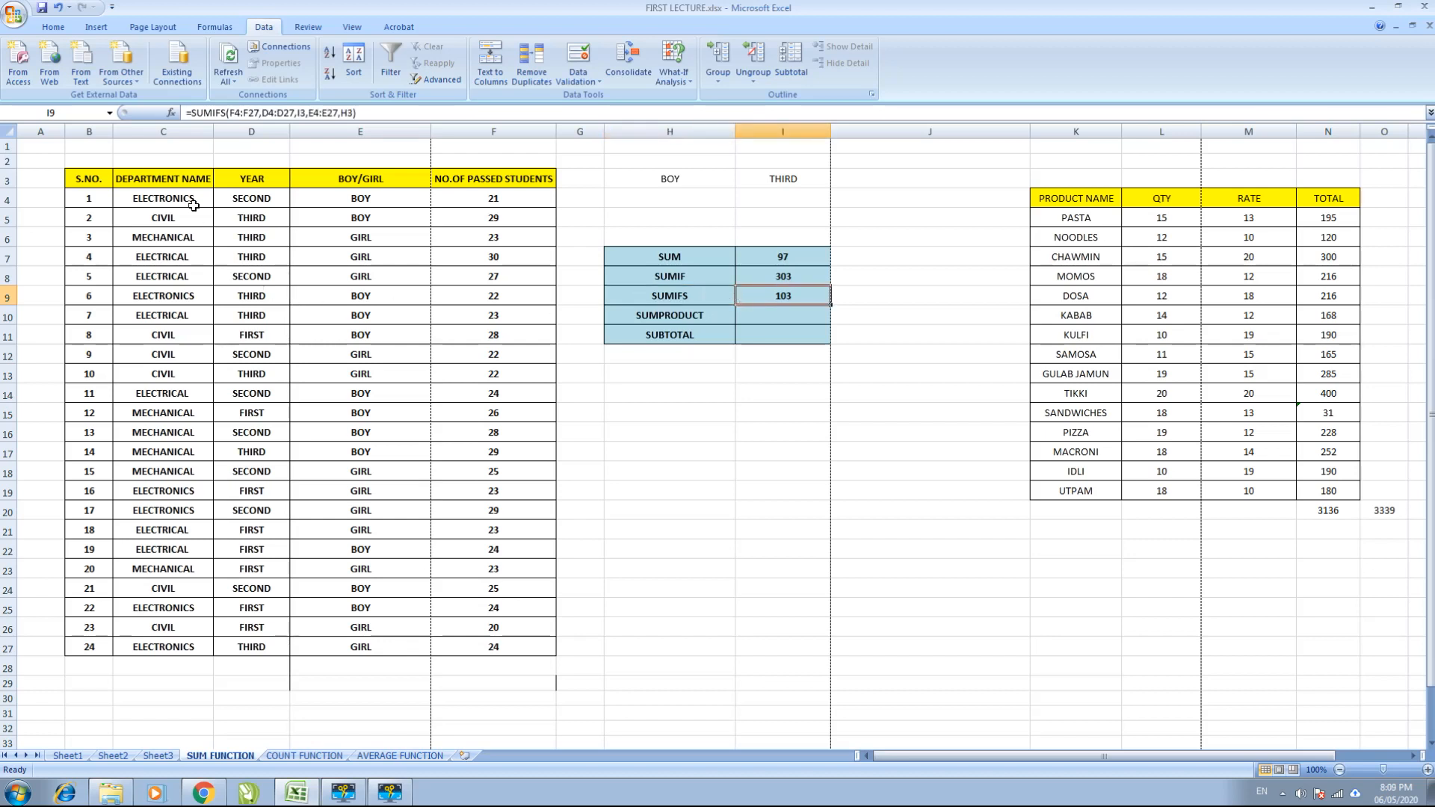
Turn on filtering for the student table from its DEPARTMENT NAME header.
{"action": "left_click", "coordinate": [175, 183]}
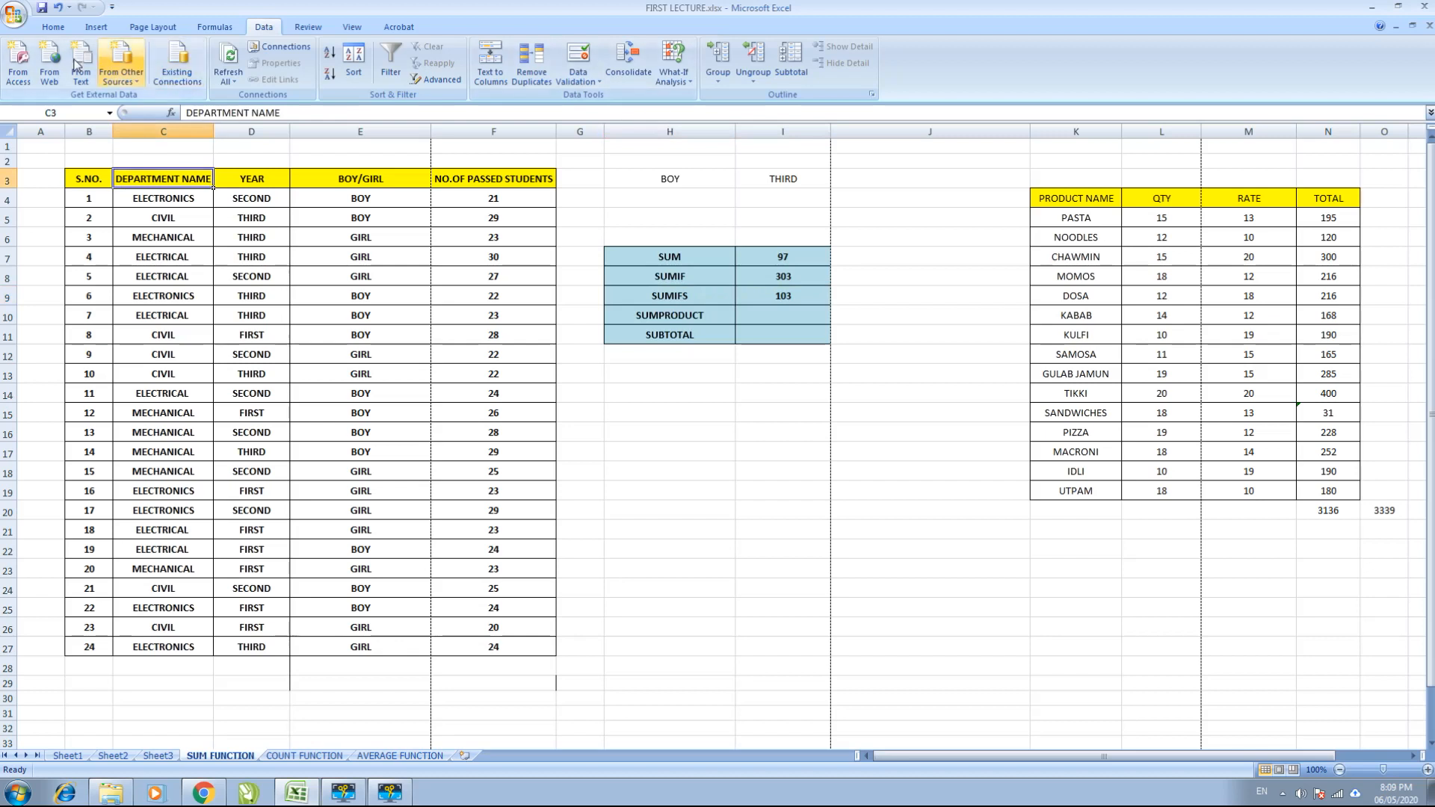
{"action": "left_click", "coordinate": [53, 27]}
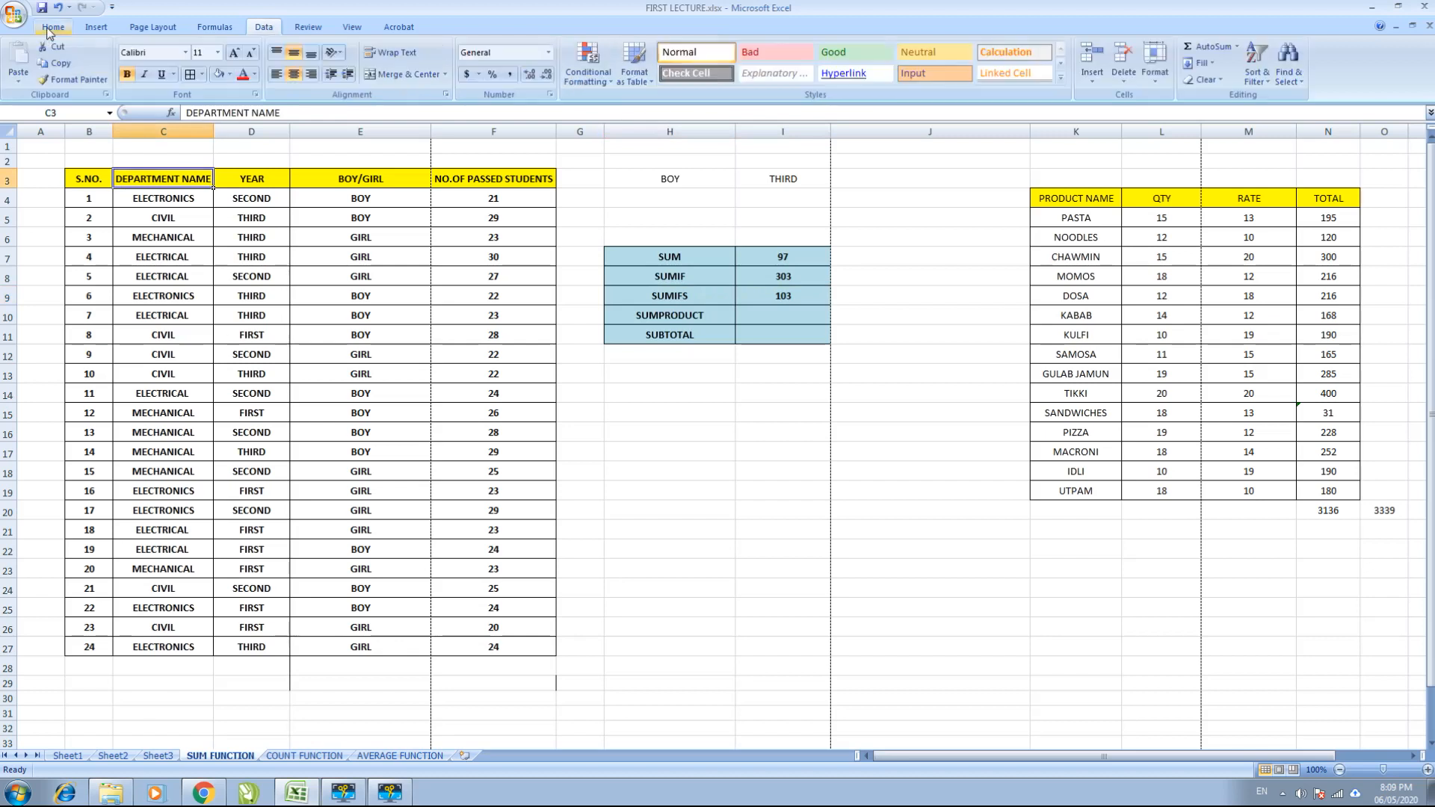
{"action": "left_click", "coordinate": [1259, 78]}
{"action": "left_click", "coordinate": [1280, 158]}
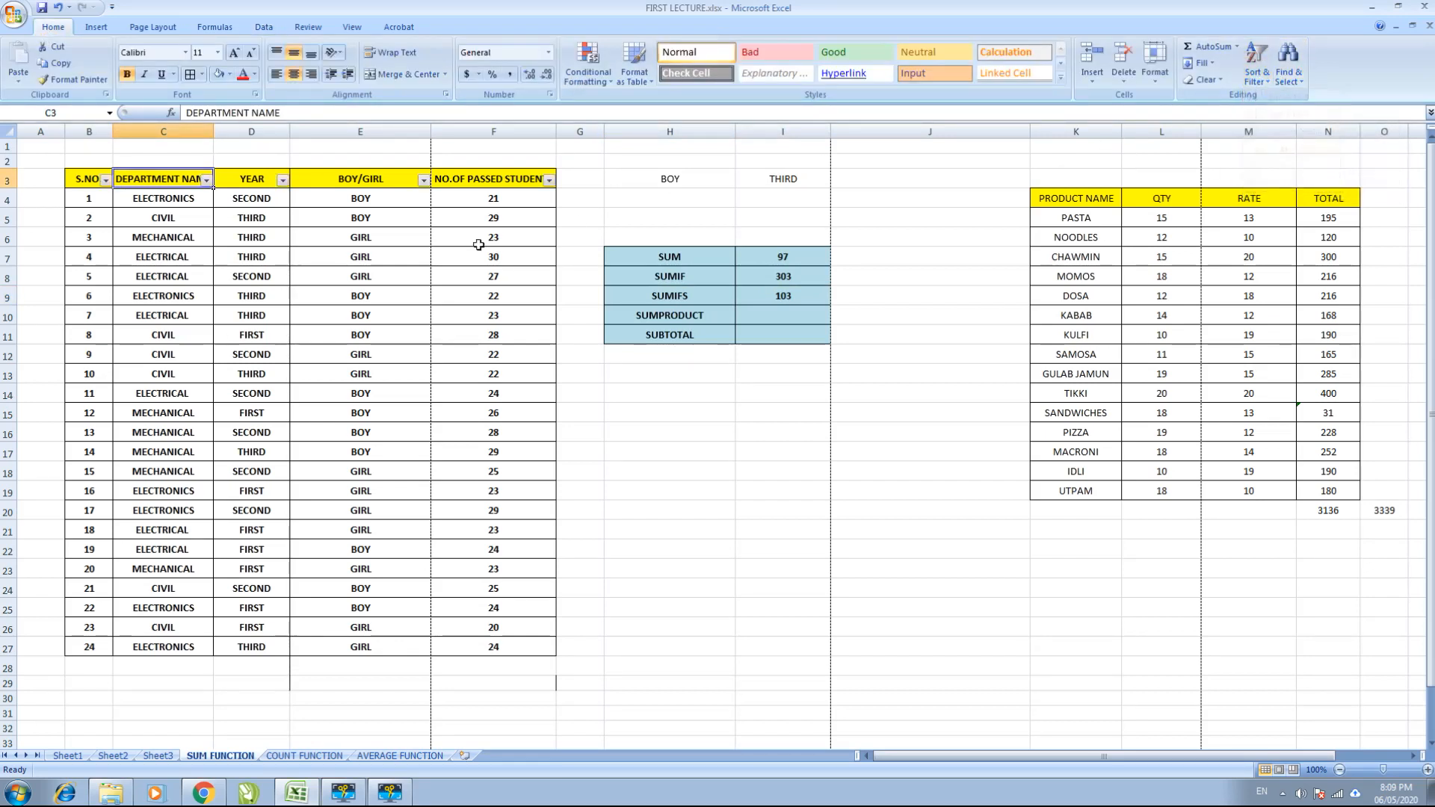
Filter the student table by department name to show only ELECTRICAL.
{"action": "left_click", "coordinate": [207, 181]}
{"action": "left_click", "coordinate": [89, 299]}
{"action": "left_click", "coordinate": [97, 326]}
{"action": "left_click", "coordinate": [117, 434]}
Filter the YEAR column to show only SECOND.
{"action": "left_click", "coordinate": [283, 180]}
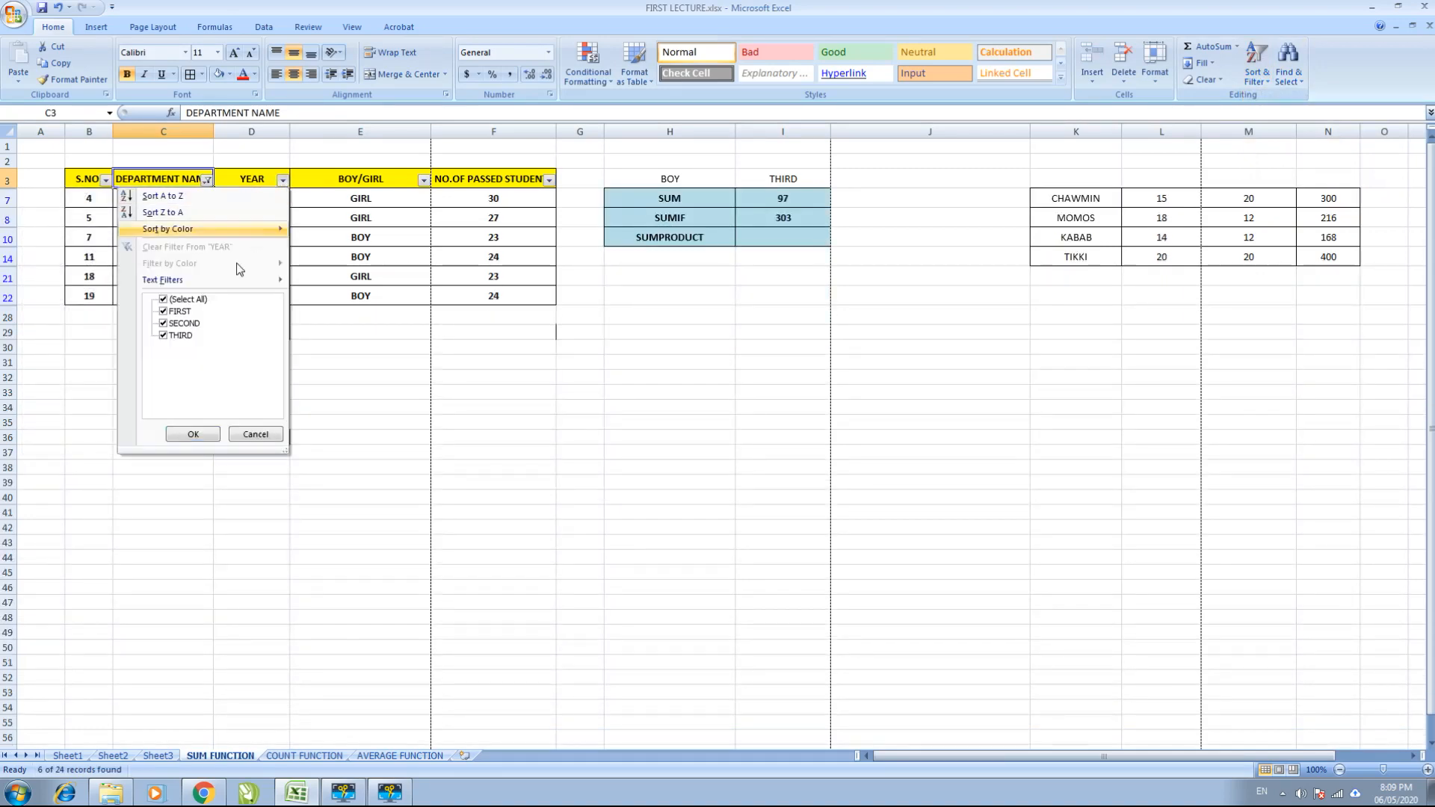
{"action": "left_click", "coordinate": [163, 300]}
{"action": "left_click", "coordinate": [163, 323]}
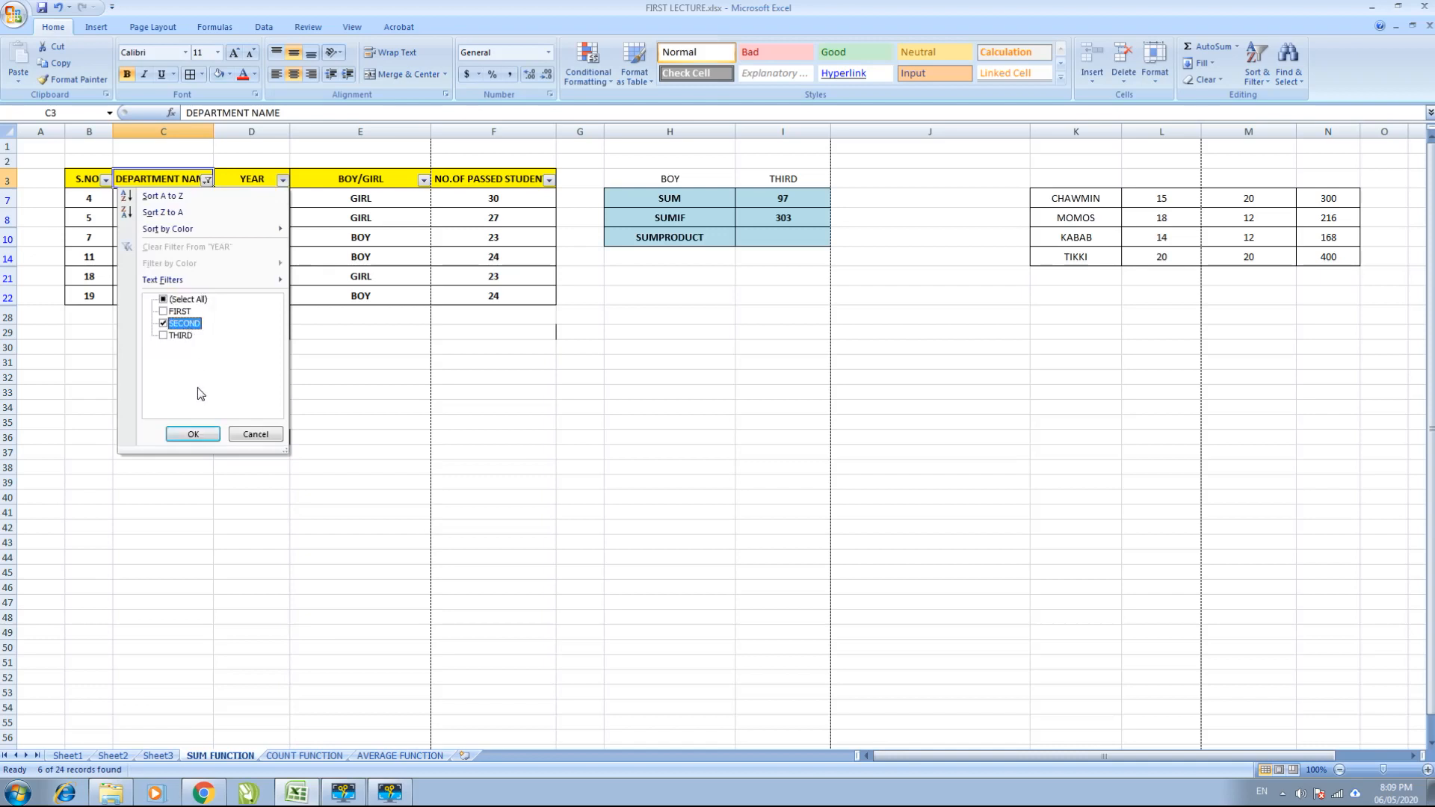
{"action": "left_click", "coordinate": [193, 435]}
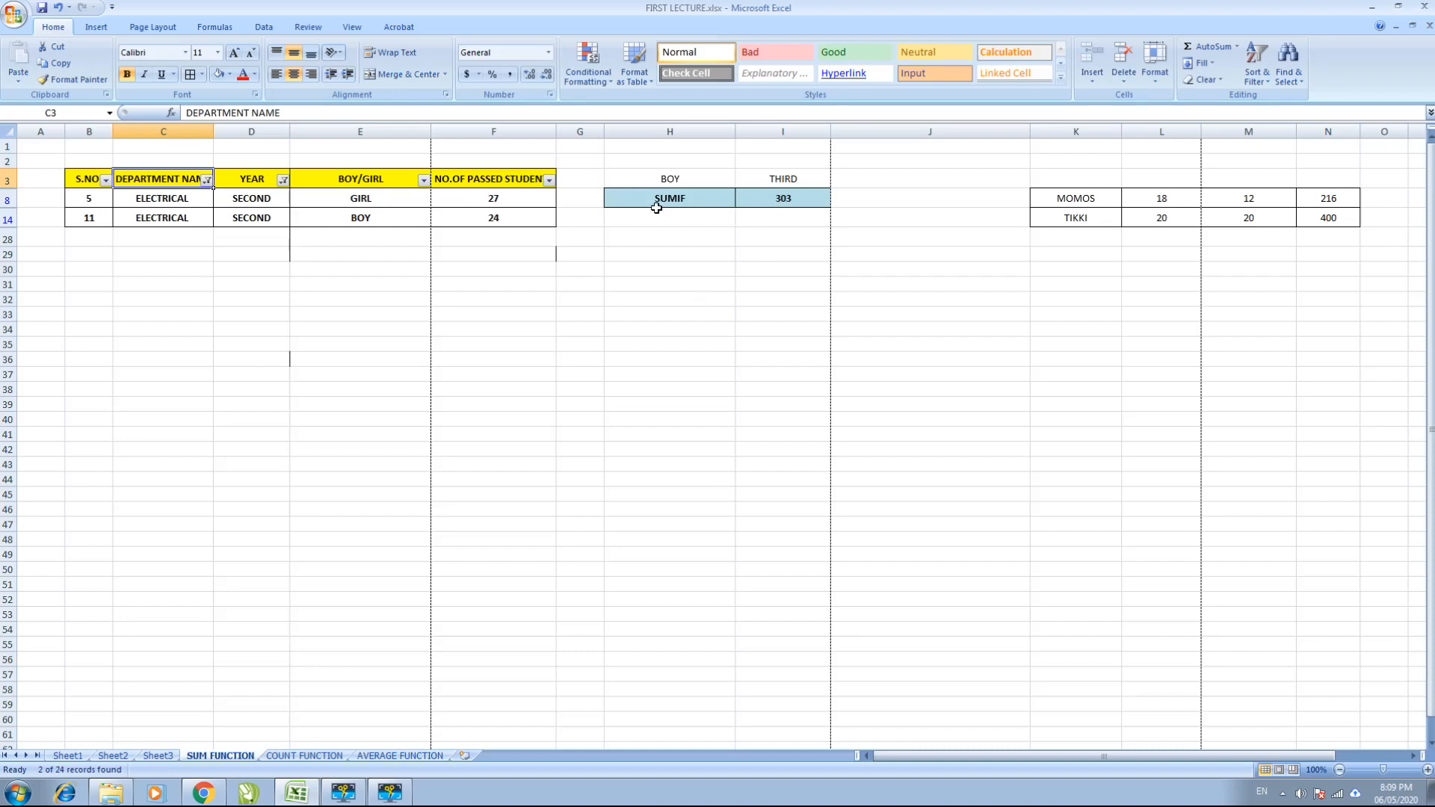
Undo the year and department filters on the student table.
{"action": "key", "text": "ctrl+z"}
{"action": "key", "text": "ctrl+z"}
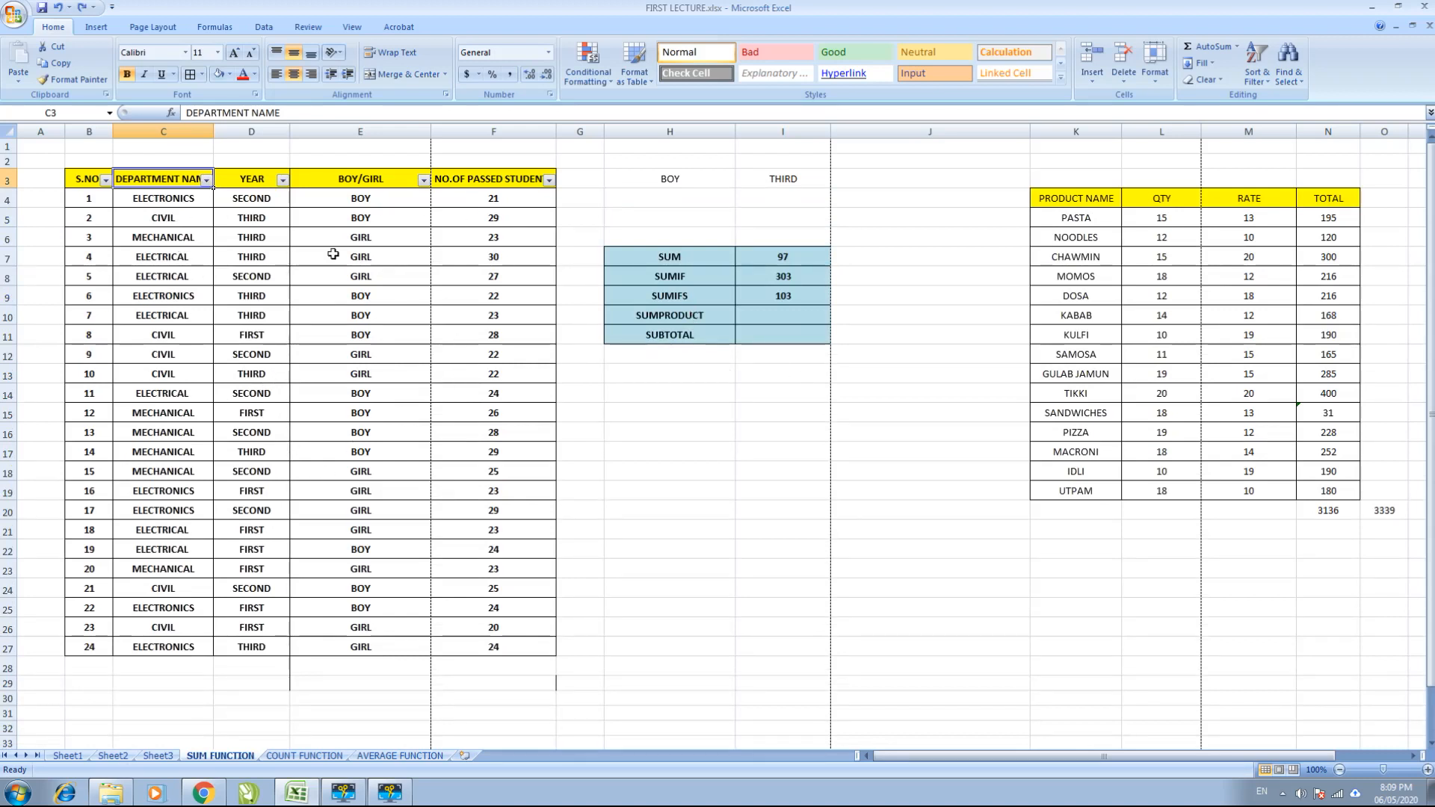
Total the passed-student numbers of the whole student table in F31 with =SUM(F4:F27).
{"action": "scroll", "coordinate": [491, 348], "scroll_direction": "down", "scroll_amount": 1}
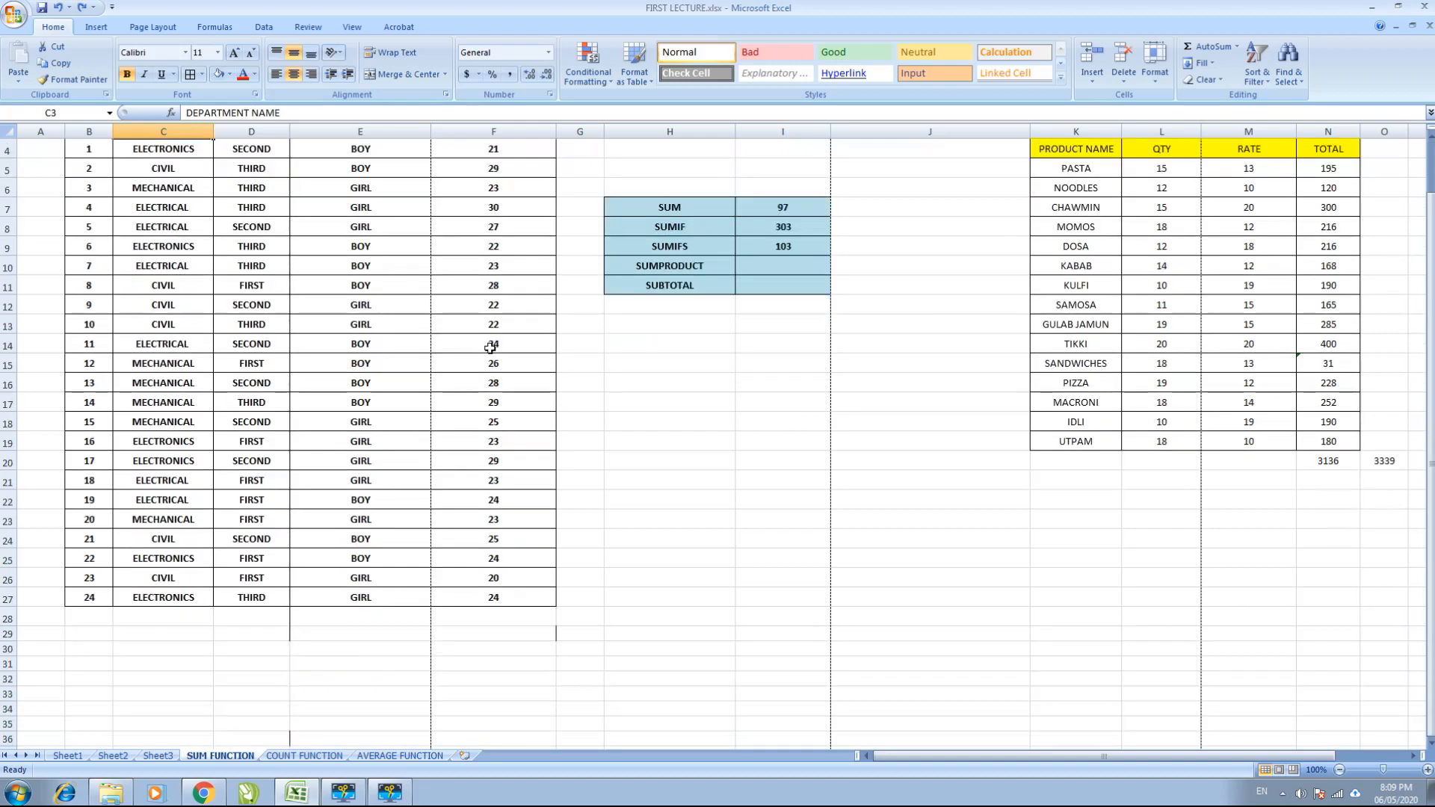
{"action": "scroll", "coordinate": [490, 348], "scroll_direction": "down", "scroll_amount": 2}
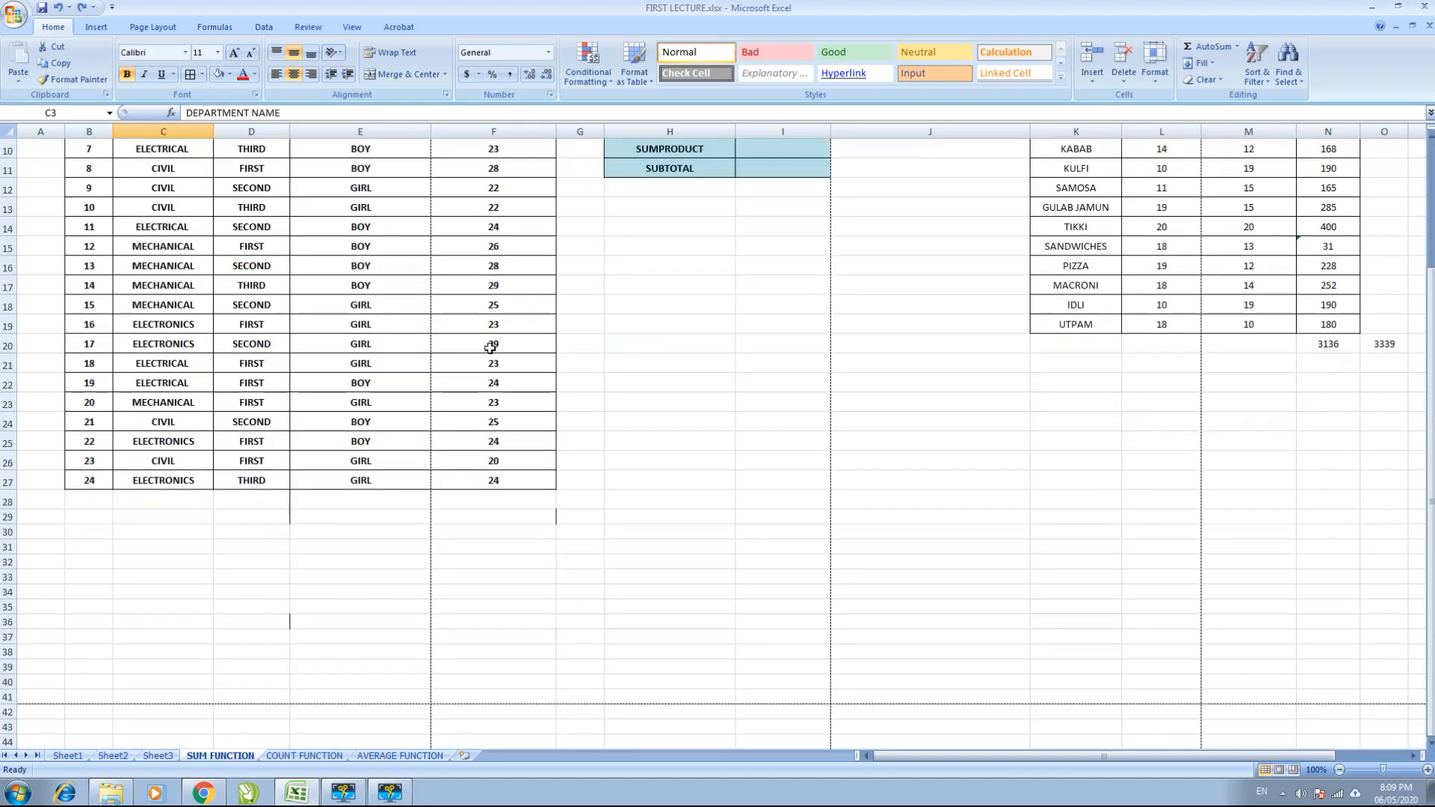
{"action": "left_click", "coordinate": [473, 544]}
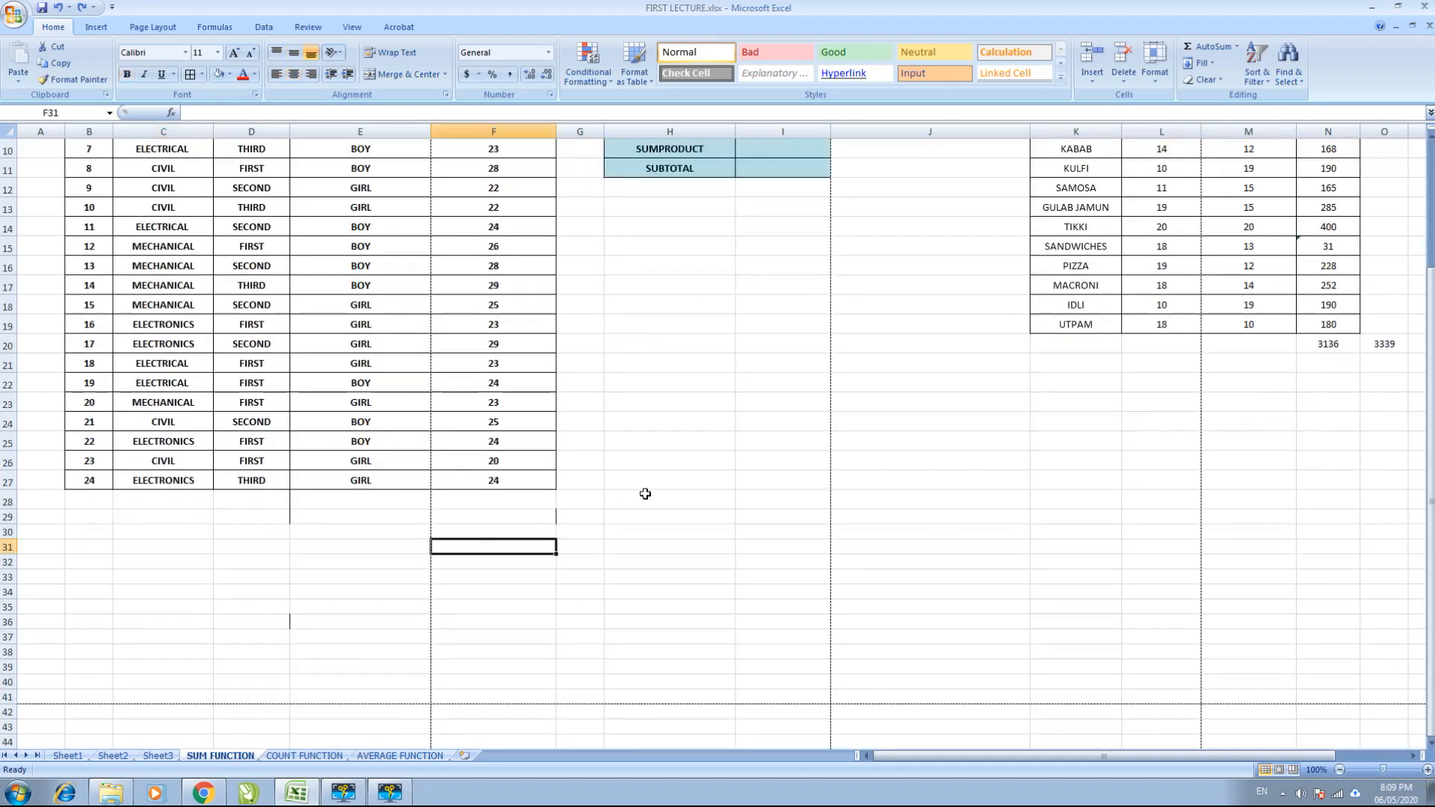
{"action": "type", "text": "=SUM"}
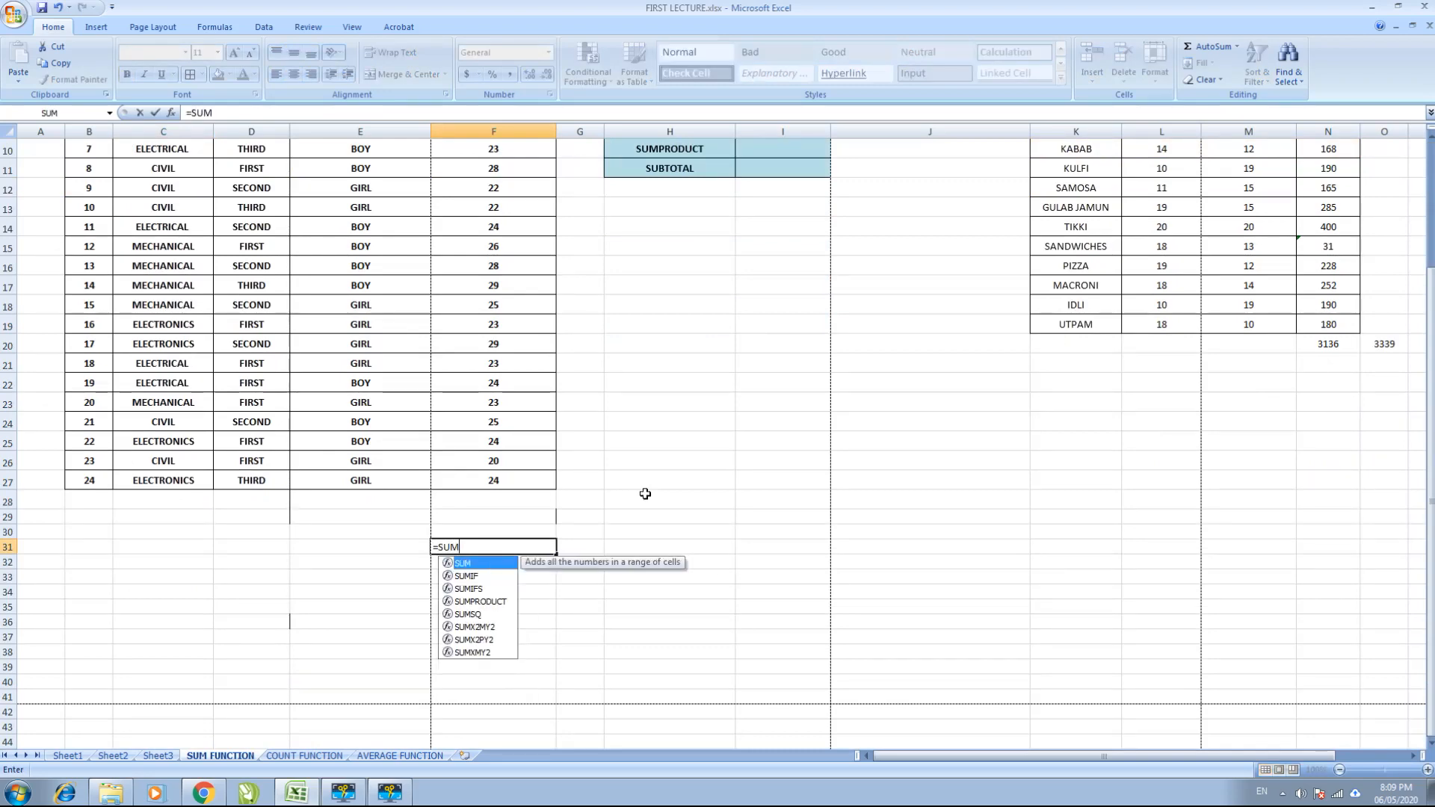
{"action": "type", "text": "("}
{"action": "key", "text": "Up"}
{"action": "key", "text": "Up"}
{"action": "key", "text": "Up"}
{"action": "key", "text": "Up"}
{"action": "key", "text": "shift+Up"}
{"action": "key", "text": "shift+Up"}
{"action": "key", "text": "shift+Up"}
{"action": "key", "text": "shift+Up"}
{"action": "key", "text": "shift+Up"}
{"action": "key", "text": "shift+Up"}
{"action": "key", "text": "shift+Up"}
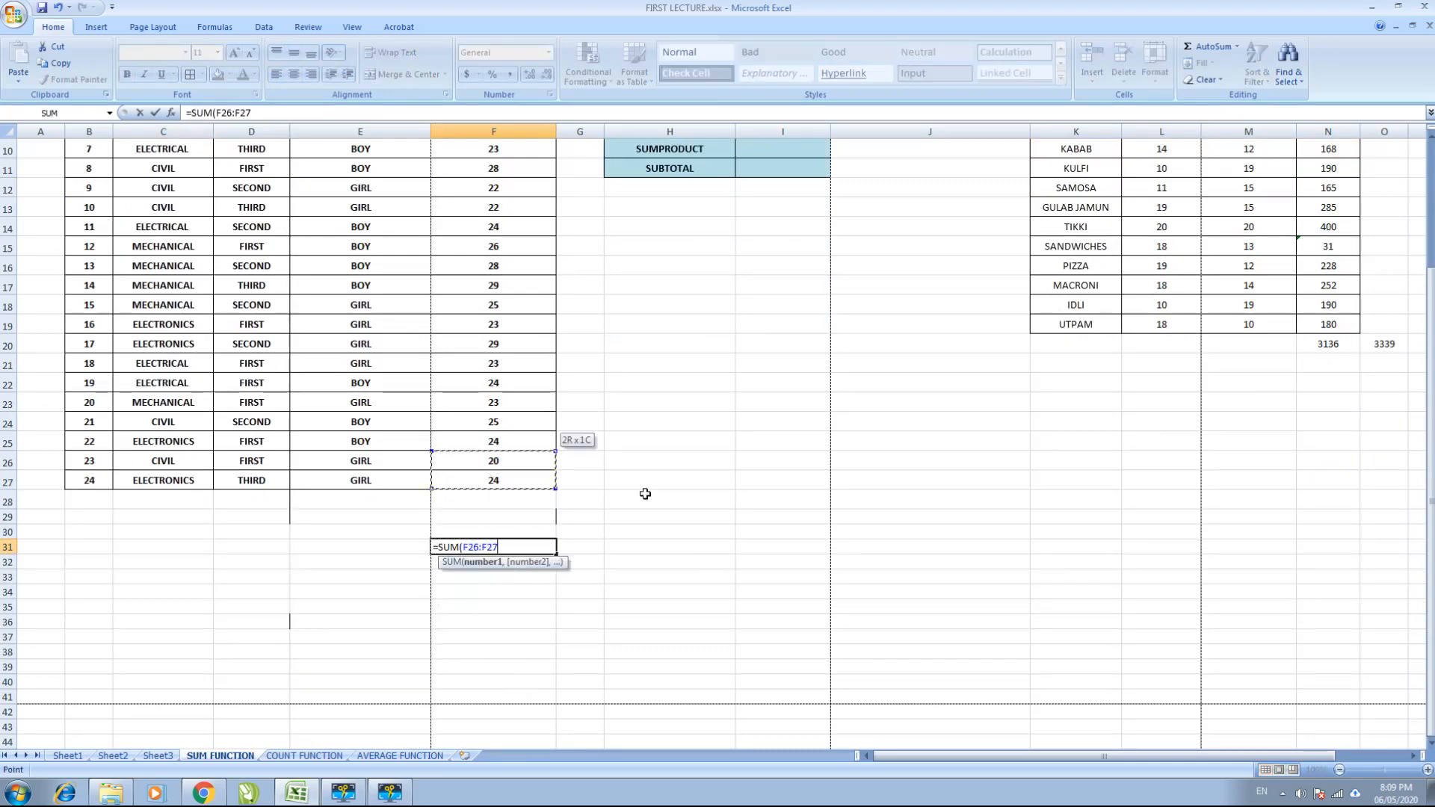
{"action": "key", "text": "shift+Up"}
{"action": "key", "text": "shift+Up"}
{"action": "key", "text": "shift+Up"}
{"action": "key", "text": "shift+Up"}
{"action": "key", "text": "shift+Up"}
{"action": "key", "text": "shift+Up"}
{"action": "key", "text": "shift+Up"}
{"action": "key", "text": "shift+Up"}
{"action": "key", "text": "shift+Up"}
{"action": "key", "text": "shift+Up"}
{"action": "key", "text": "shift+Up"}
{"action": "key", "text": "shift+Up"}
{"action": "key", "text": "shift+Up"}
{"action": "key", "text": "shift+Up"}
{"action": "key", "text": "shift+Up"}
{"action": "key", "text": "shift+Up"}
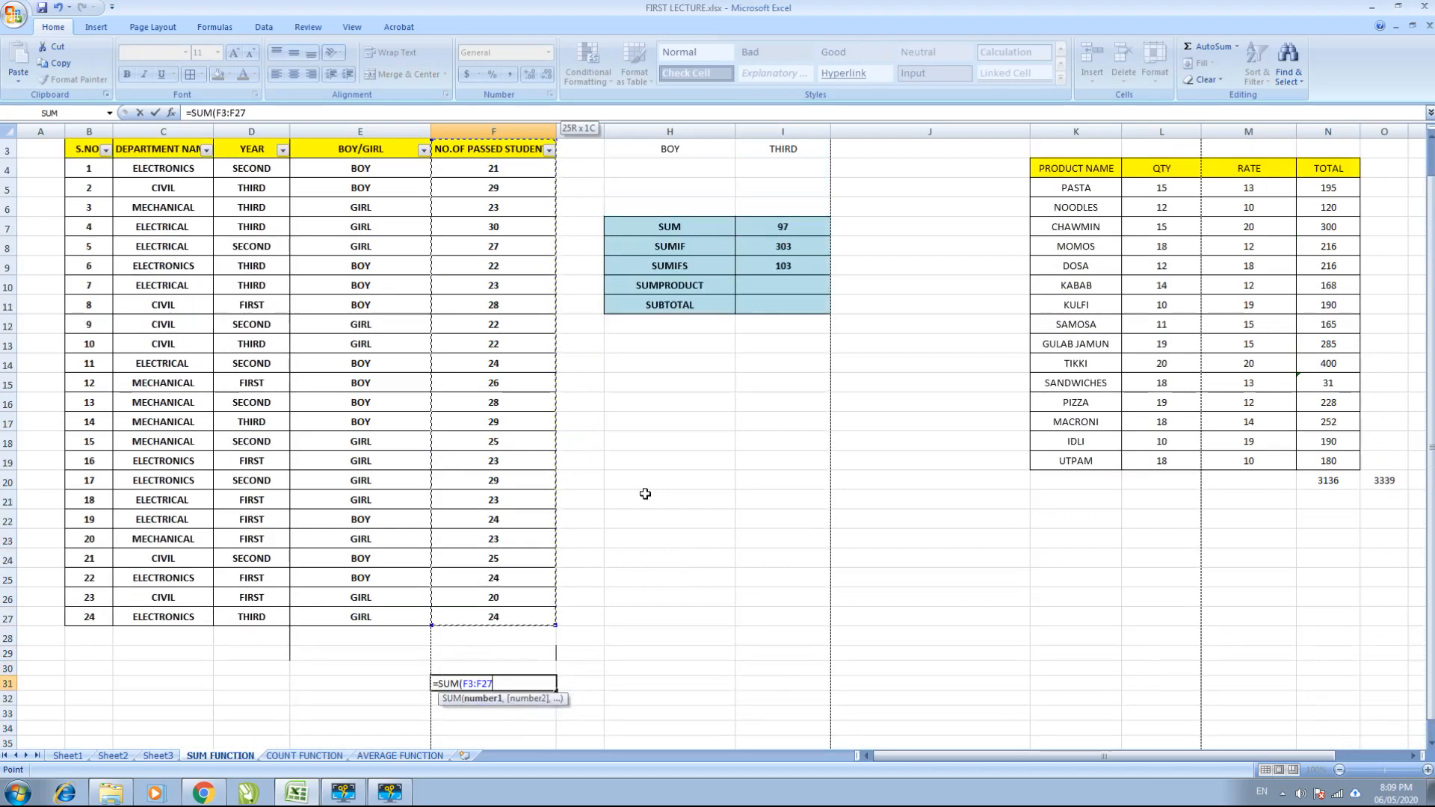
{"action": "key", "text": "Return"}
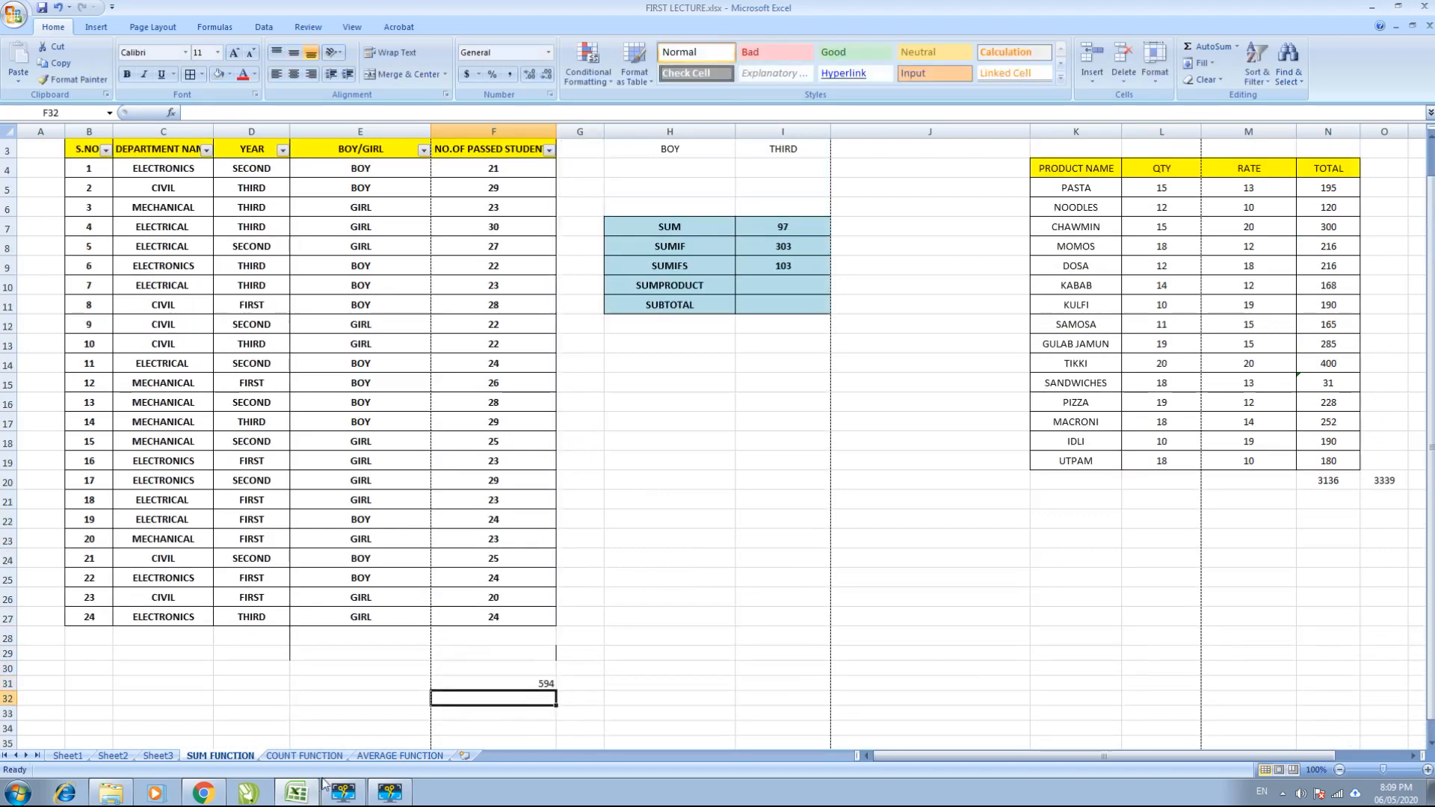
Make the SUM result in F31 bold and centre it horizontally and vertically.
{"action": "left_click", "coordinate": [507, 684]}
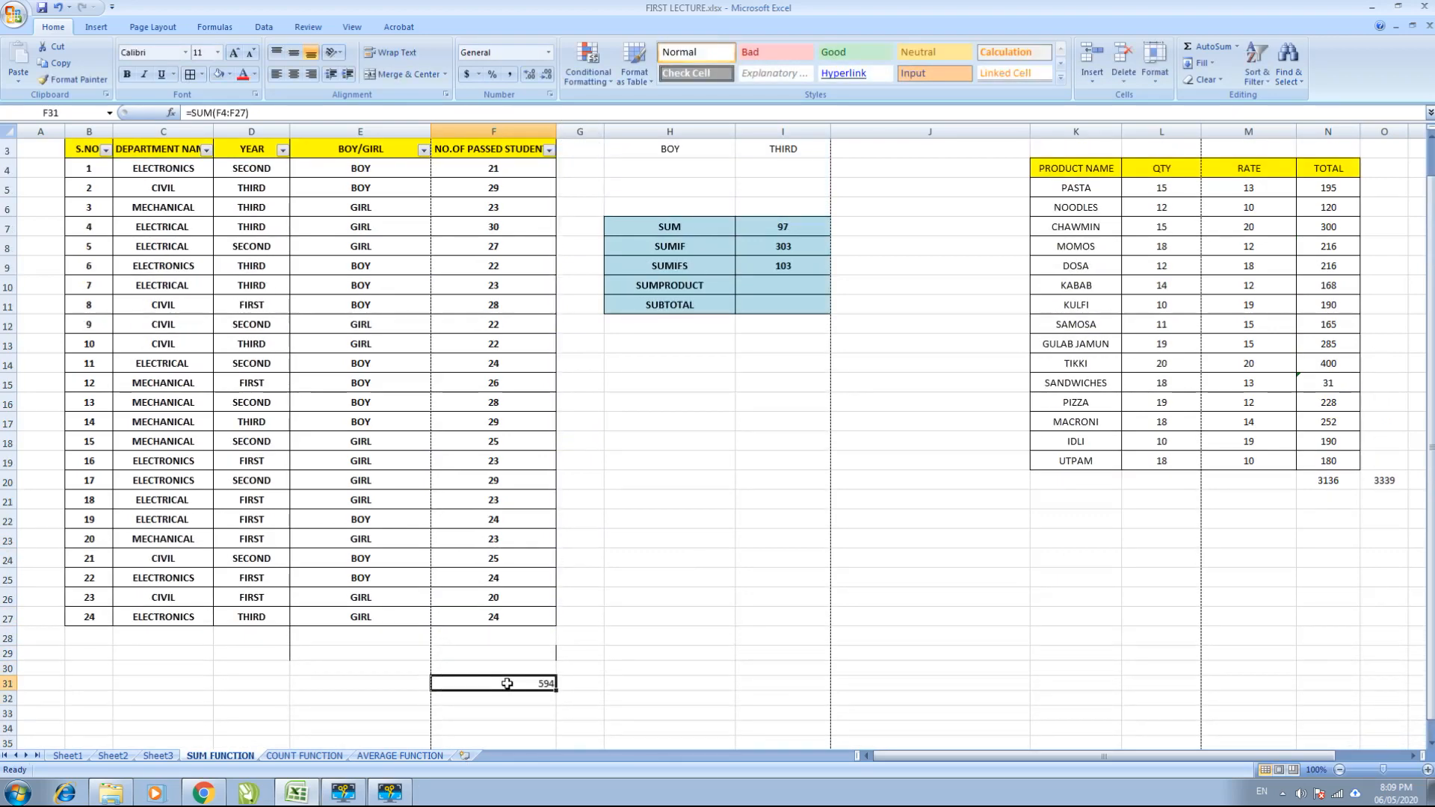
{"action": "left_click", "coordinate": [294, 74]}
{"action": "left_click", "coordinate": [293, 52]}
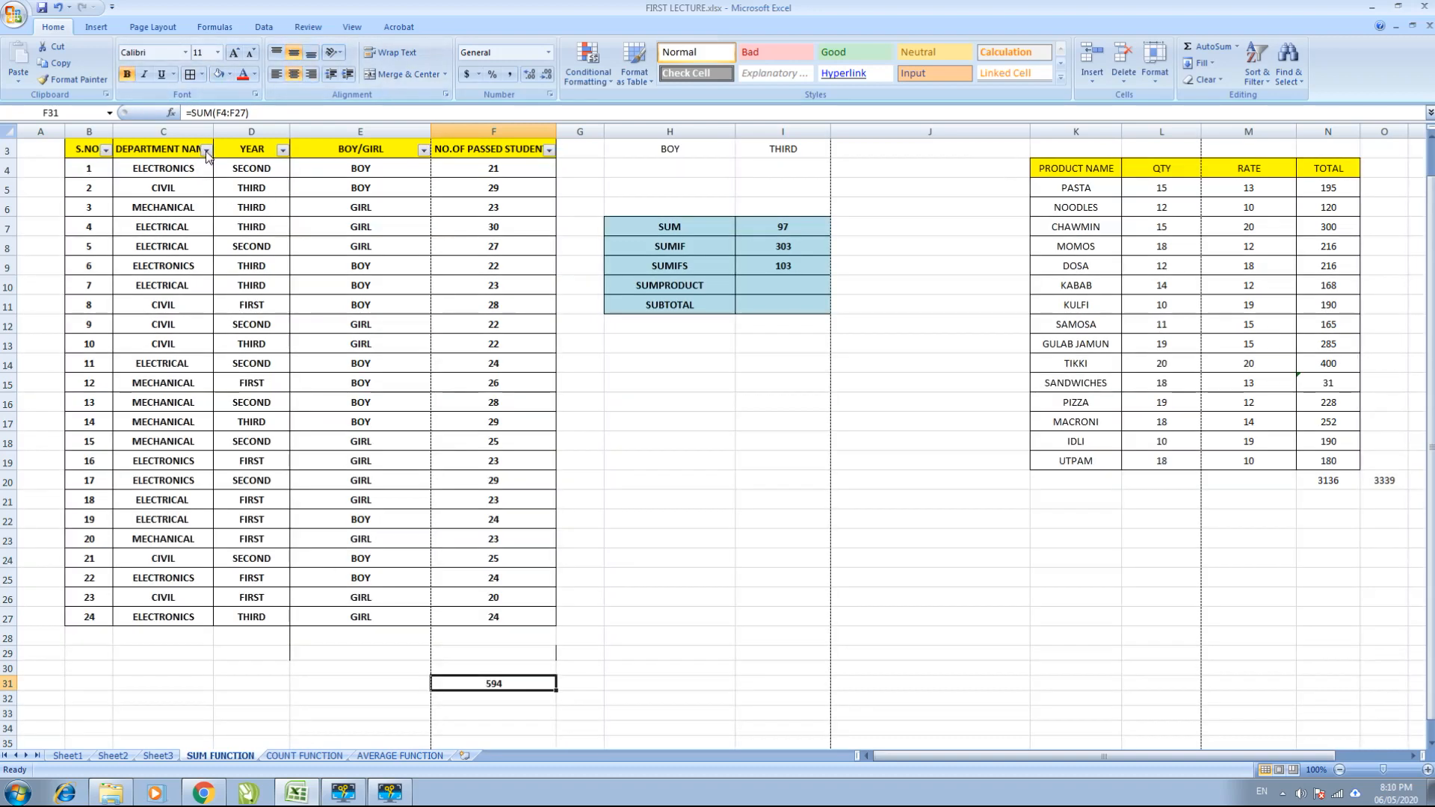
Filter the student table's BOY/GIRL column to show only BOY.
{"action": "left_click", "coordinate": [423, 150]}
{"action": "left_click", "coordinate": [315, 271]}
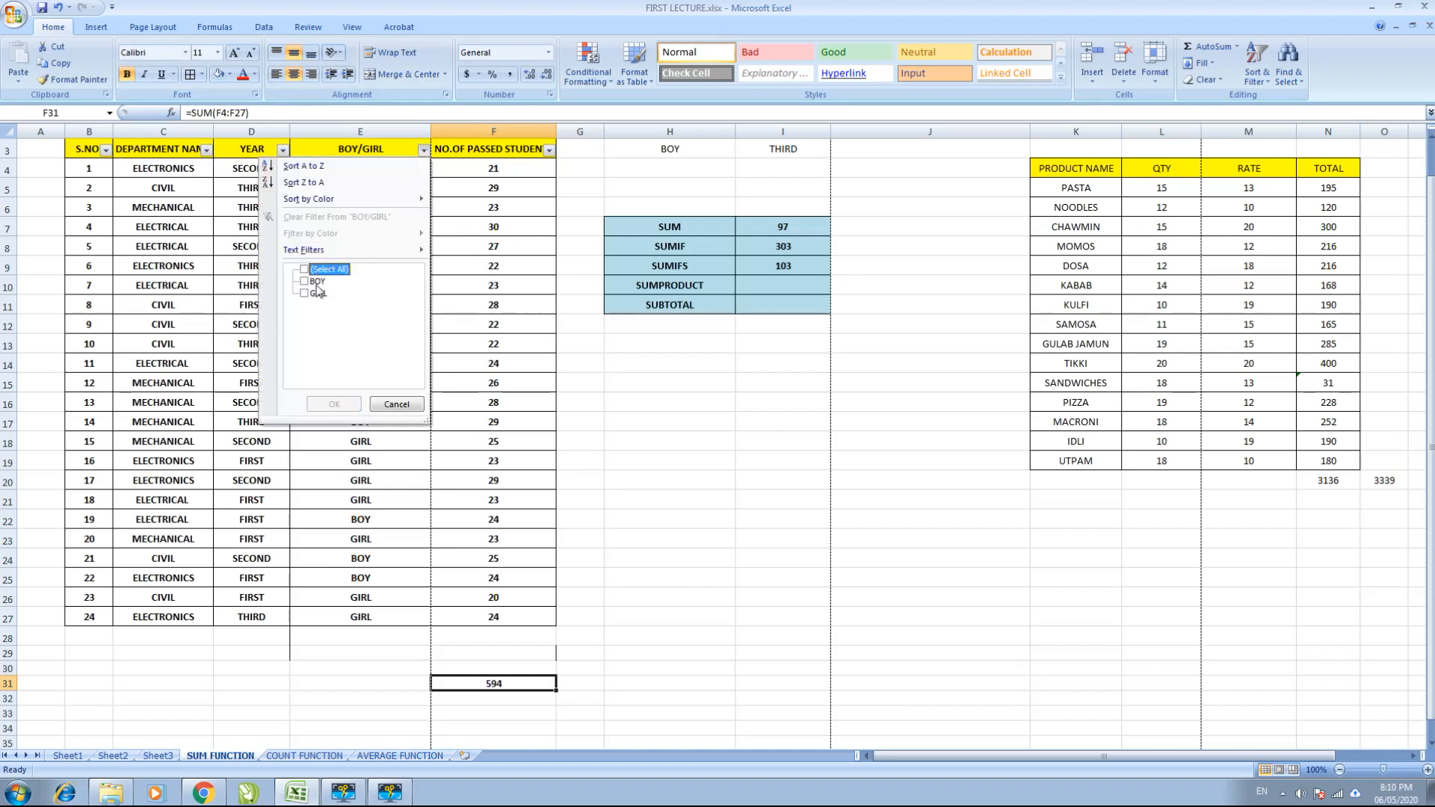
{"action": "left_click", "coordinate": [315, 282]}
{"action": "left_click", "coordinate": [334, 404]}
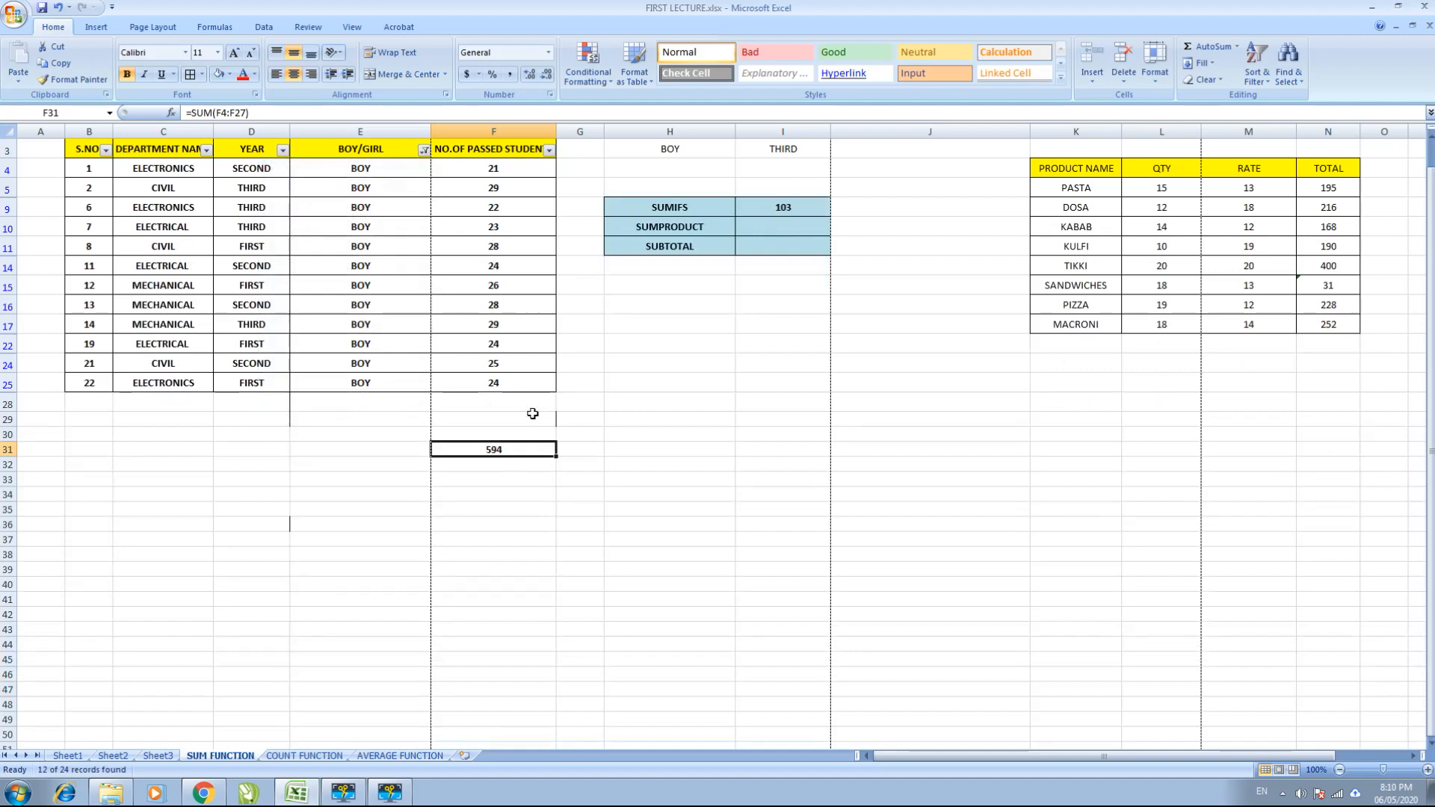
Try to total the filtered passed-student numbers in F29 with a SUM formula.
{"action": "left_click", "coordinate": [486, 419]}
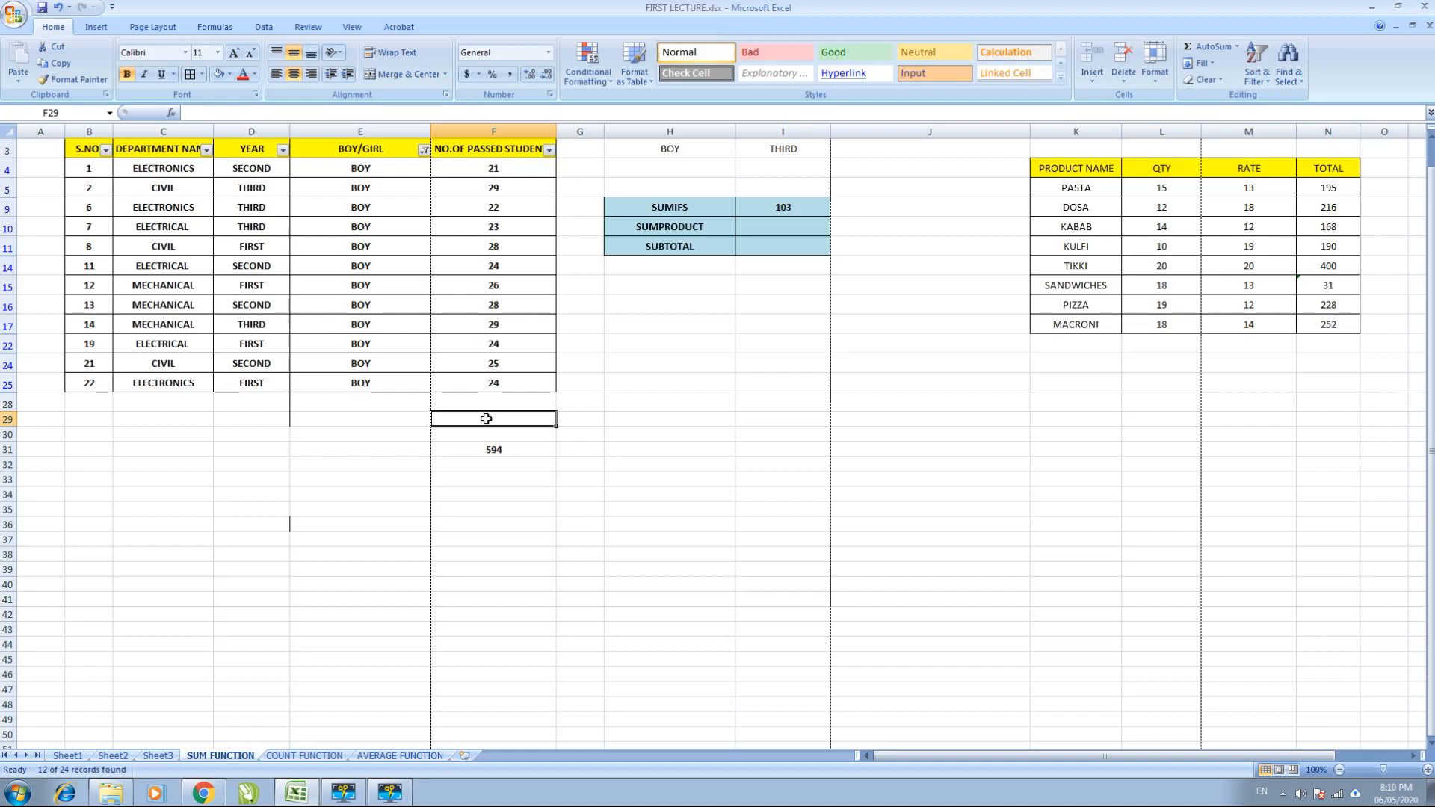
{"action": "type", "text": "=SUM("}
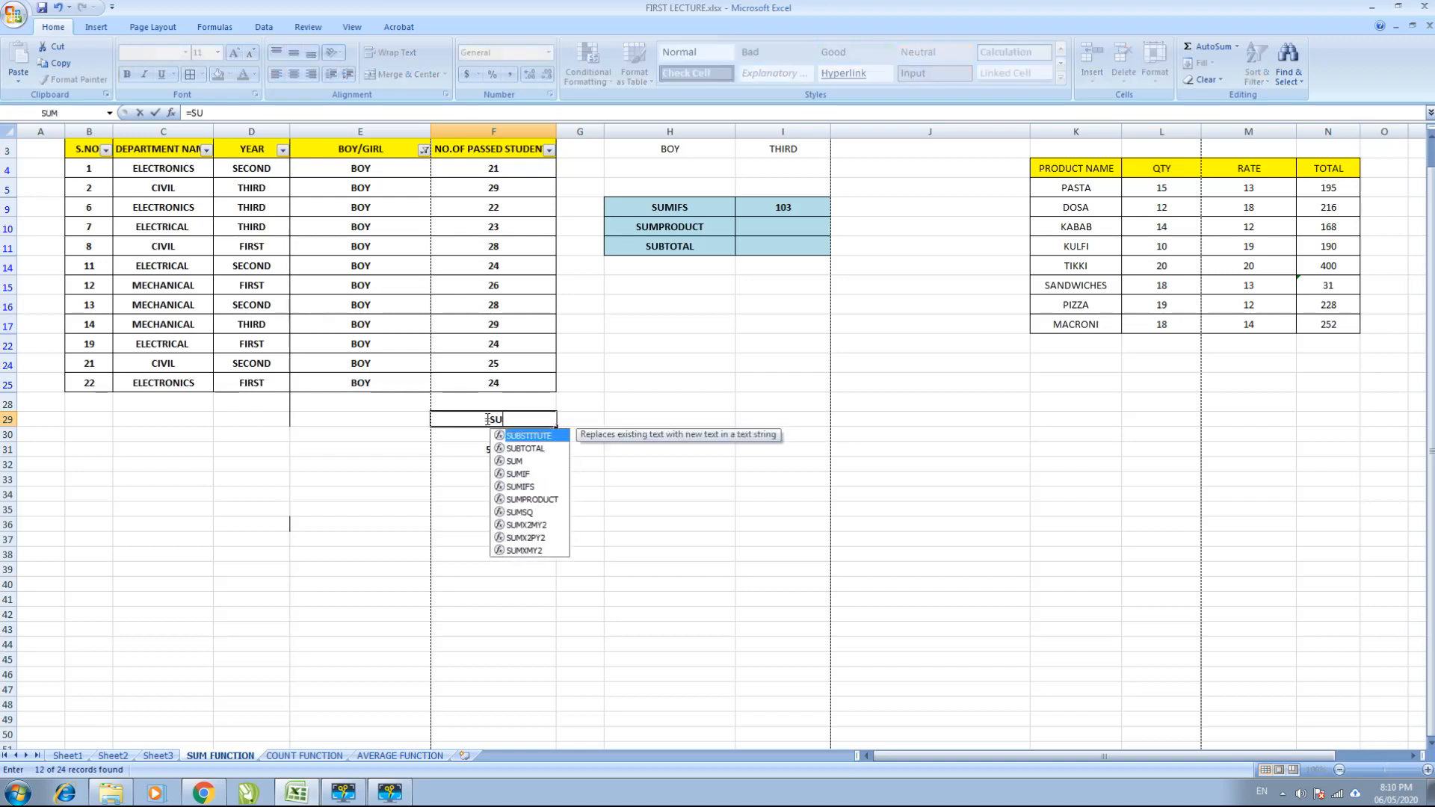
{"action": "key", "text": "Up"}
{"action": "key", "text": "Up"}
{"action": "key", "text": "shift+Up"}
{"action": "key", "text": "shift+Up"}
{"action": "key", "text": "shift+Up"}
{"action": "key", "text": "shift+Up"}
{"action": "key", "text": "shift+Up"}
{"action": "key", "text": "shift+Up"}
{"action": "key", "text": "shift+Up"}
{"action": "key", "text": "shift+Up"}
{"action": "key", "text": "shift+Up"}
{"action": "key", "text": "shift+Up"}
{"action": "key", "text": "shift+Up"}
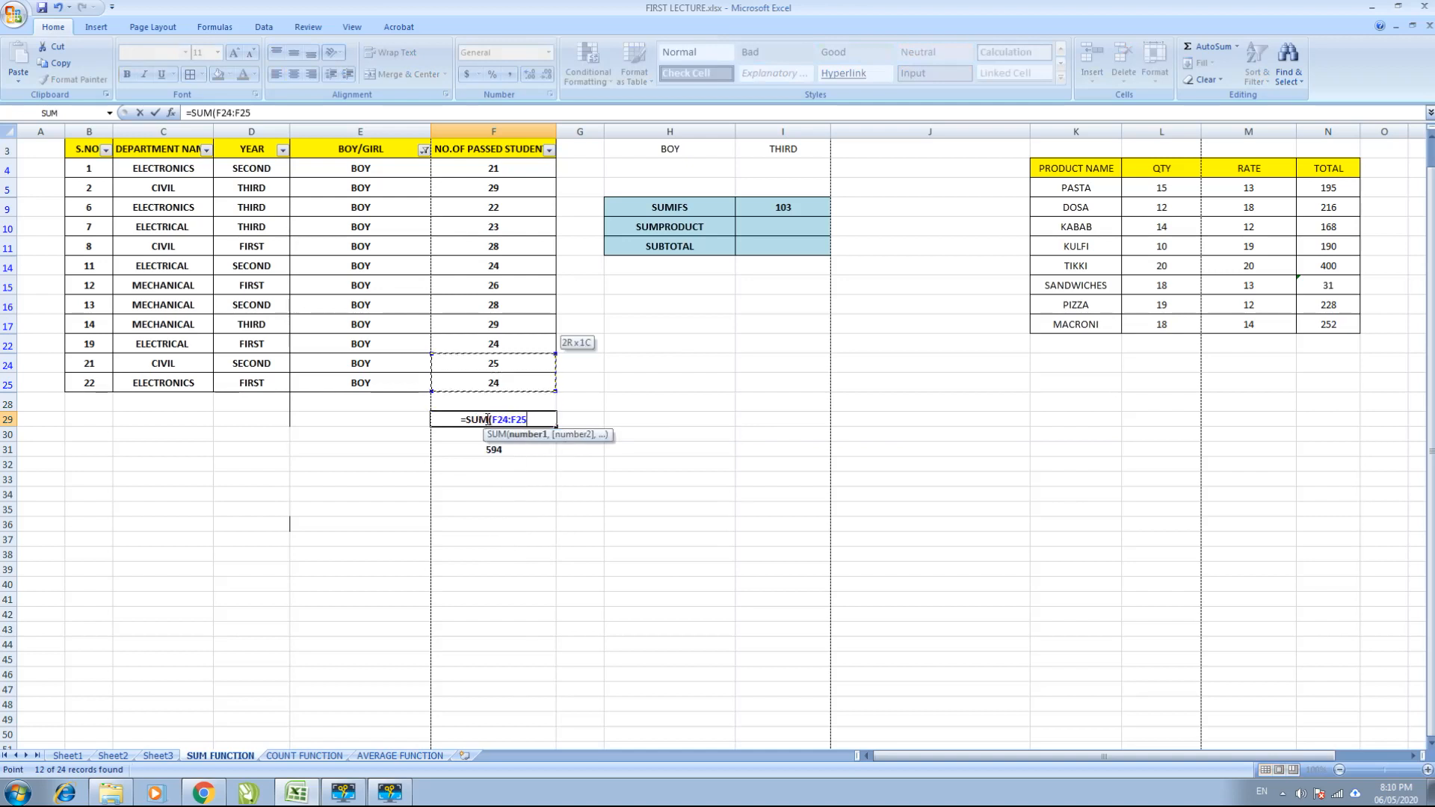
{"action": "key", "text": "Return"}
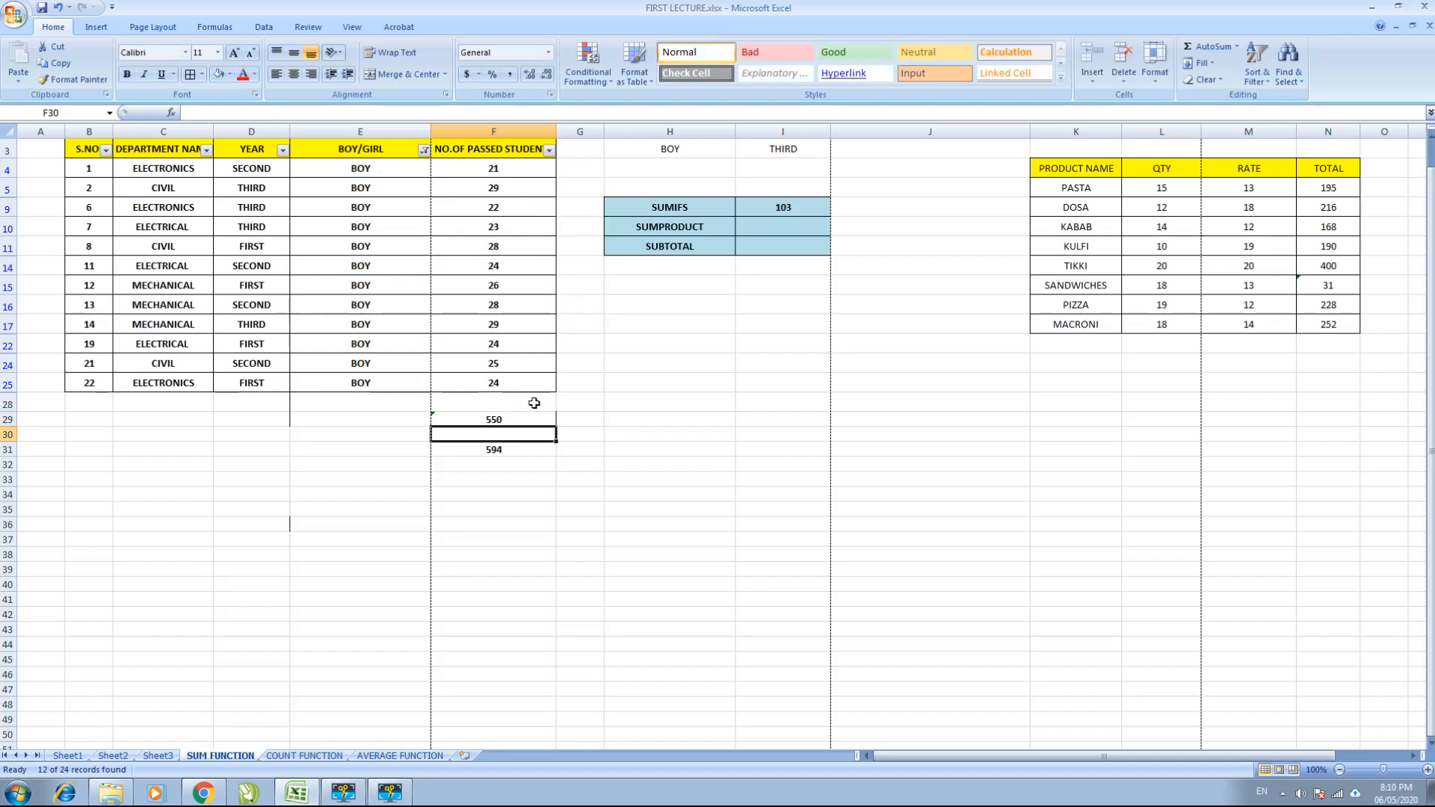
Delete the SUM formula in F29, then undo back to before the BOY filter.
{"action": "key", "text": "Up"}
{"action": "key", "text": "Delete"}
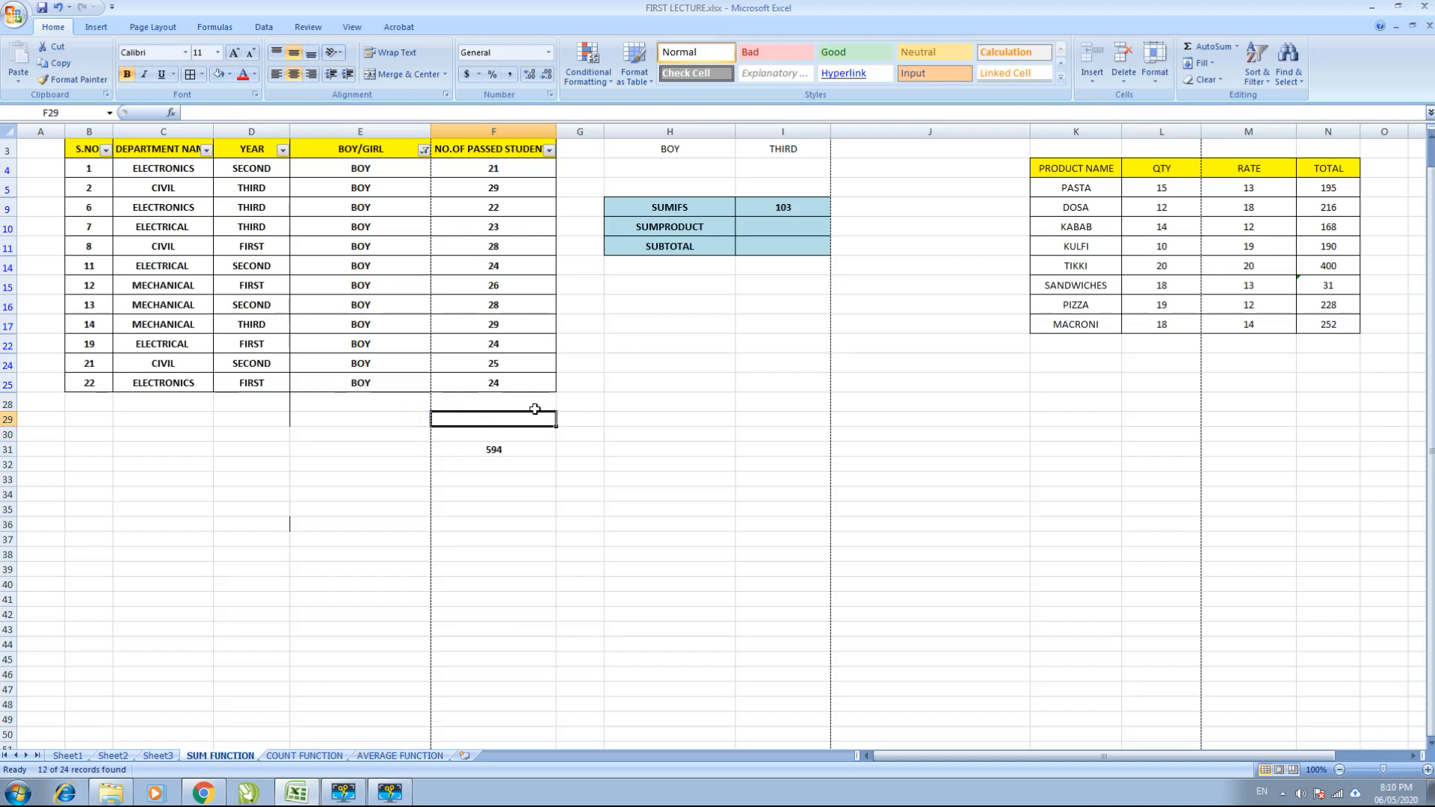
{"action": "key", "text": "ctrl+z"}
{"action": "key", "text": "ctrl+z"}
{"action": "key", "text": "ctrl+z"}
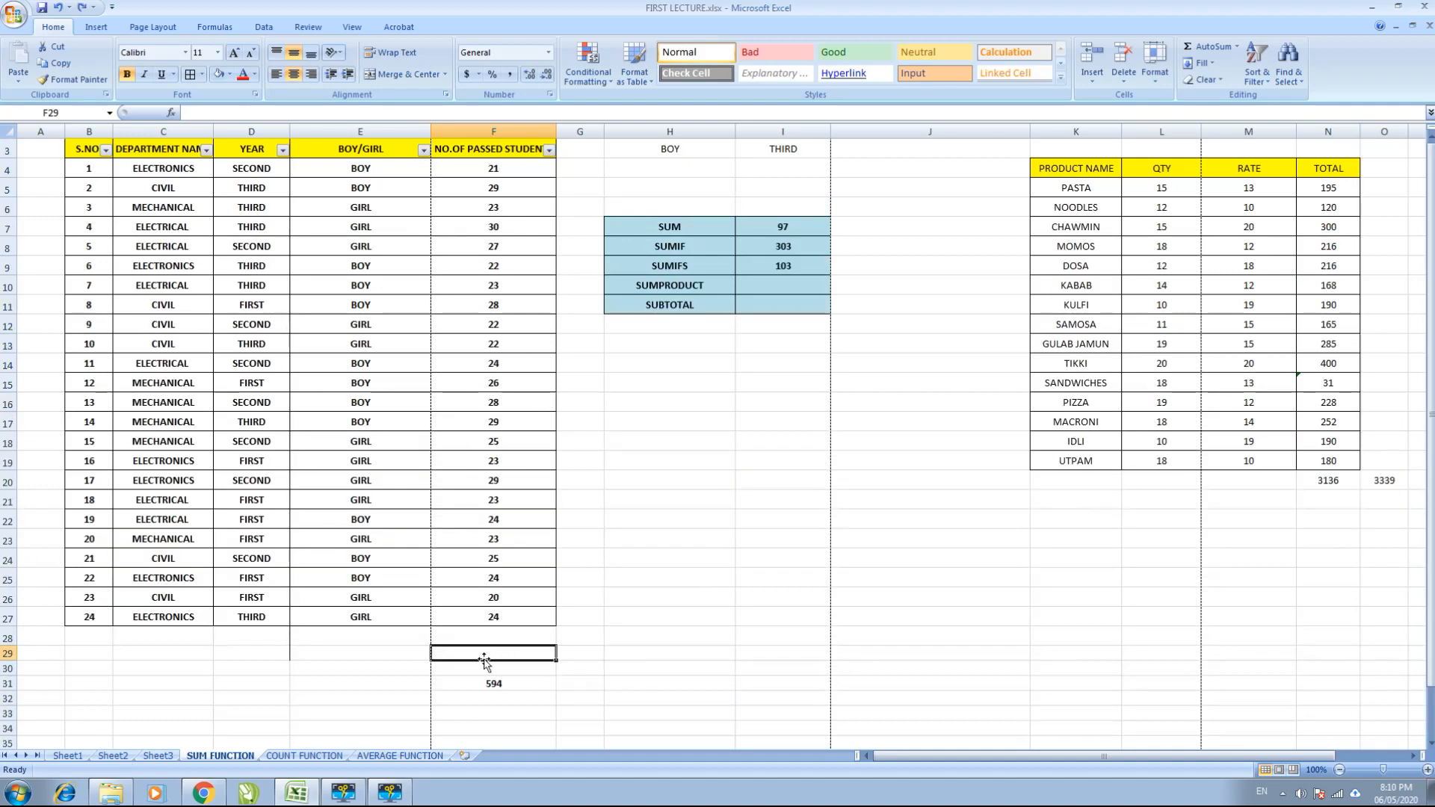
{"action": "type", "text": "=sum"}
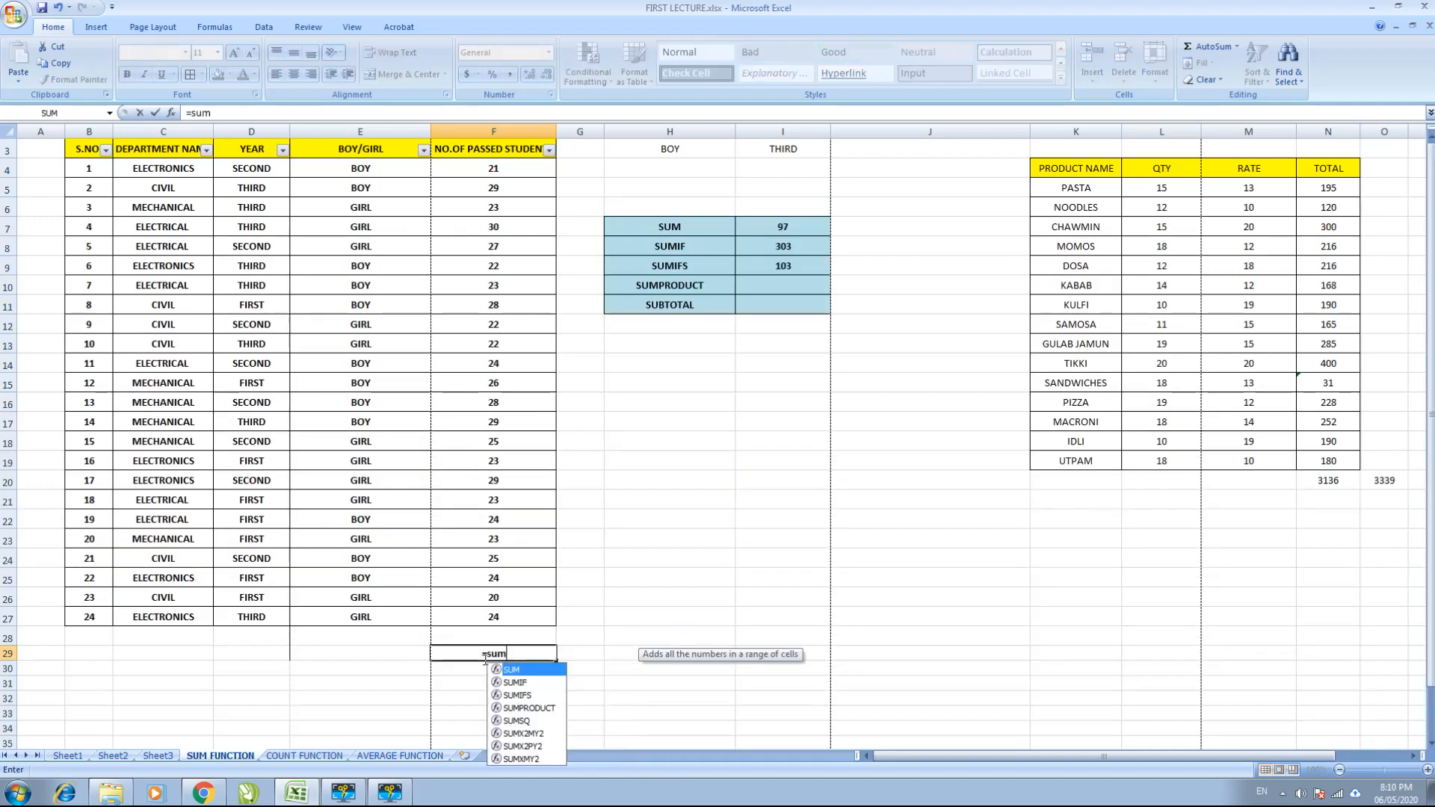
{"action": "type", "text": "total("}
{"action": "key", "text": "BackSpace"}
{"action": "key", "text": "BackSpace"}
{"action": "key", "text": "BackSpace"}
{"action": "key", "text": "BackSpace"}
{"action": "key", "text": "BackSpace"}
{"action": "key", "text": "BackSpace"}
{"action": "key", "text": "BackSpace"}
{"action": "key", "text": "BackSpace"}
{"action": "key", "text": "BackSpace"}
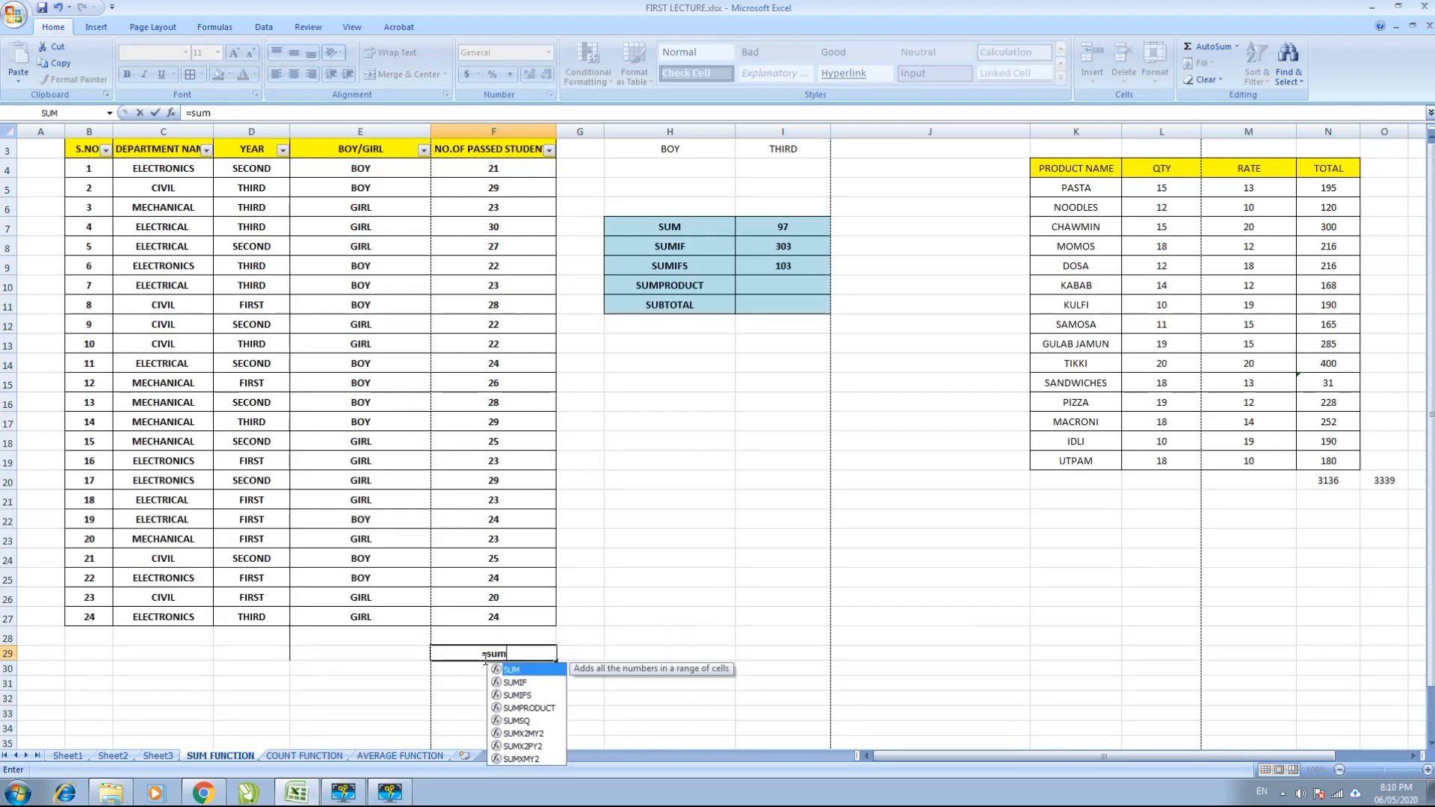
Total the passed-student numbers in F29 with =SUBTOTAL(9,F4:F27).
{"action": "type", "text": "SUB"}
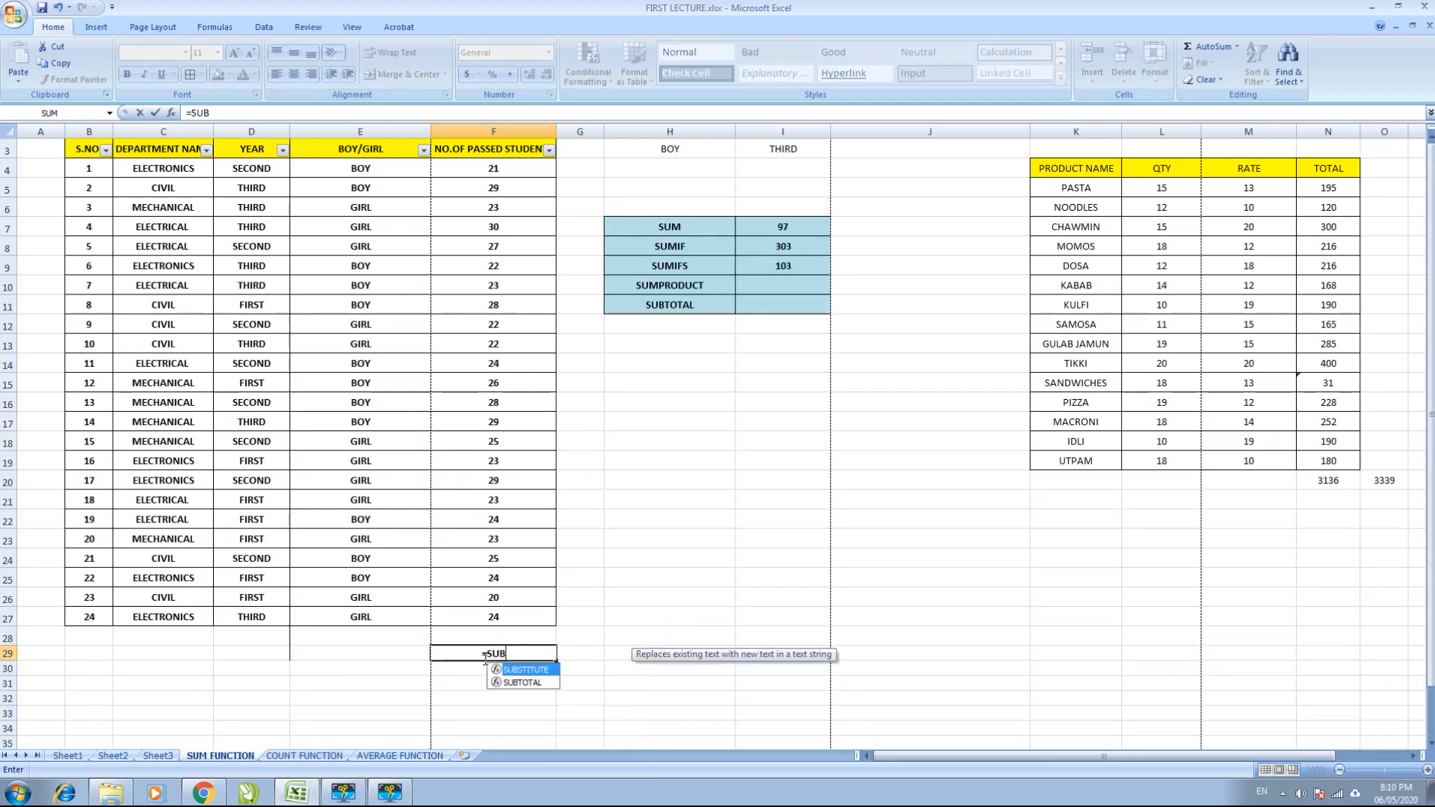
{"action": "type", "text": "TOTAL("}
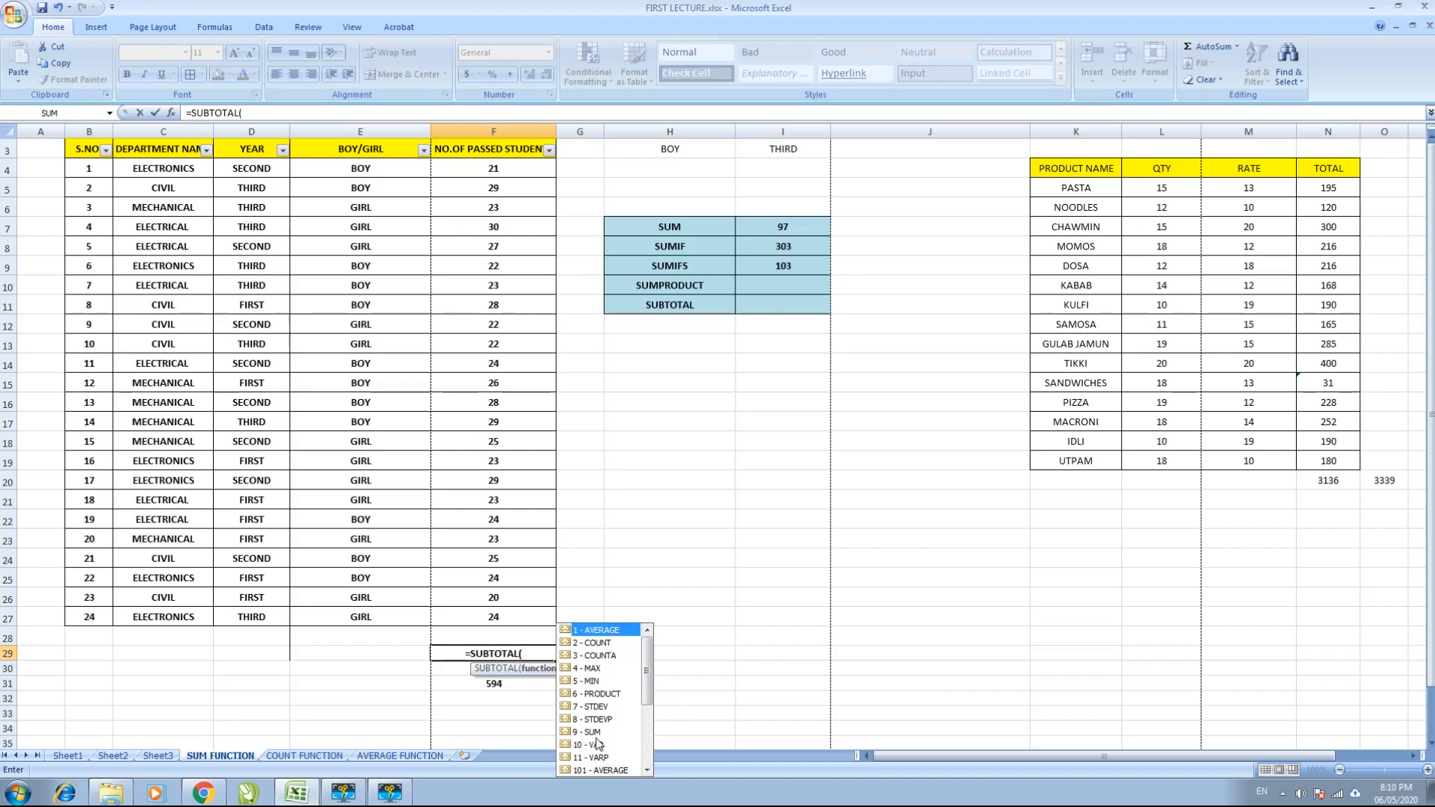
{"action": "type", "text": "9,"}
{"action": "left_click_drag", "start_coordinate": [494, 620], "coordinate": [505, 167]}
{"action": "key", "text": "Return"}
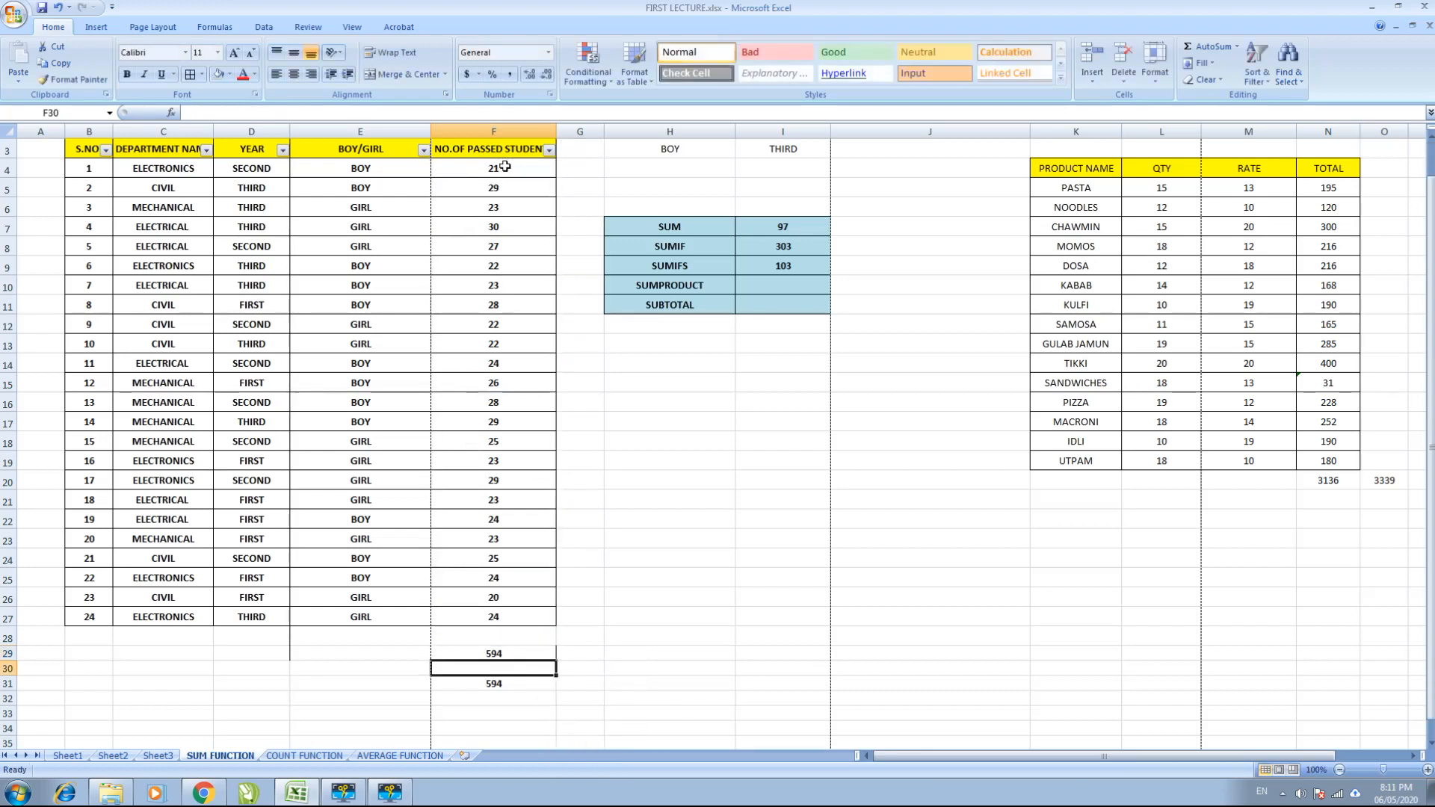
{"action": "left_click", "coordinate": [478, 655]}
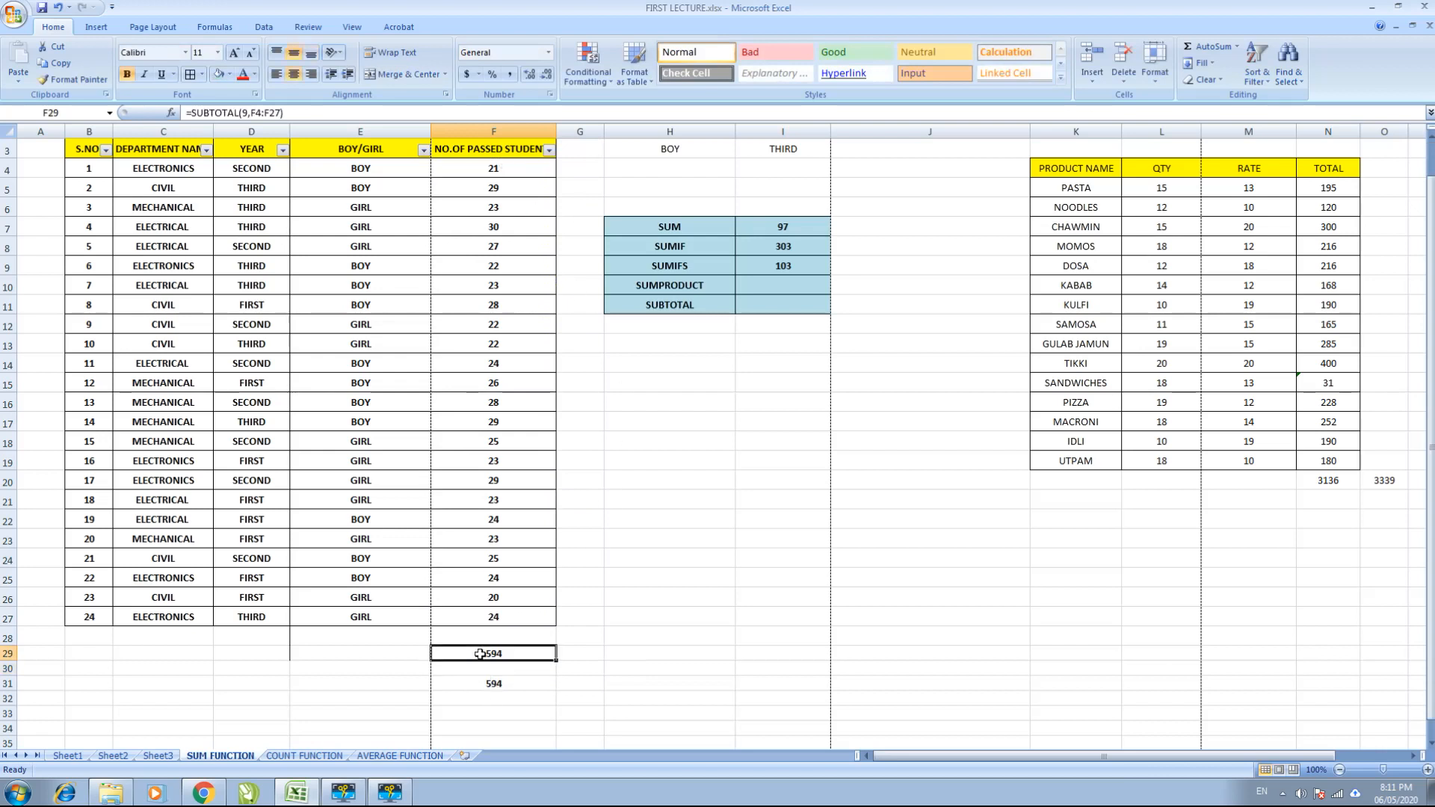
Label the two totals SUBTOTAL FORMULA in E29 and SUM FORMULA in E31.
{"action": "left_click", "coordinate": [392, 656]}
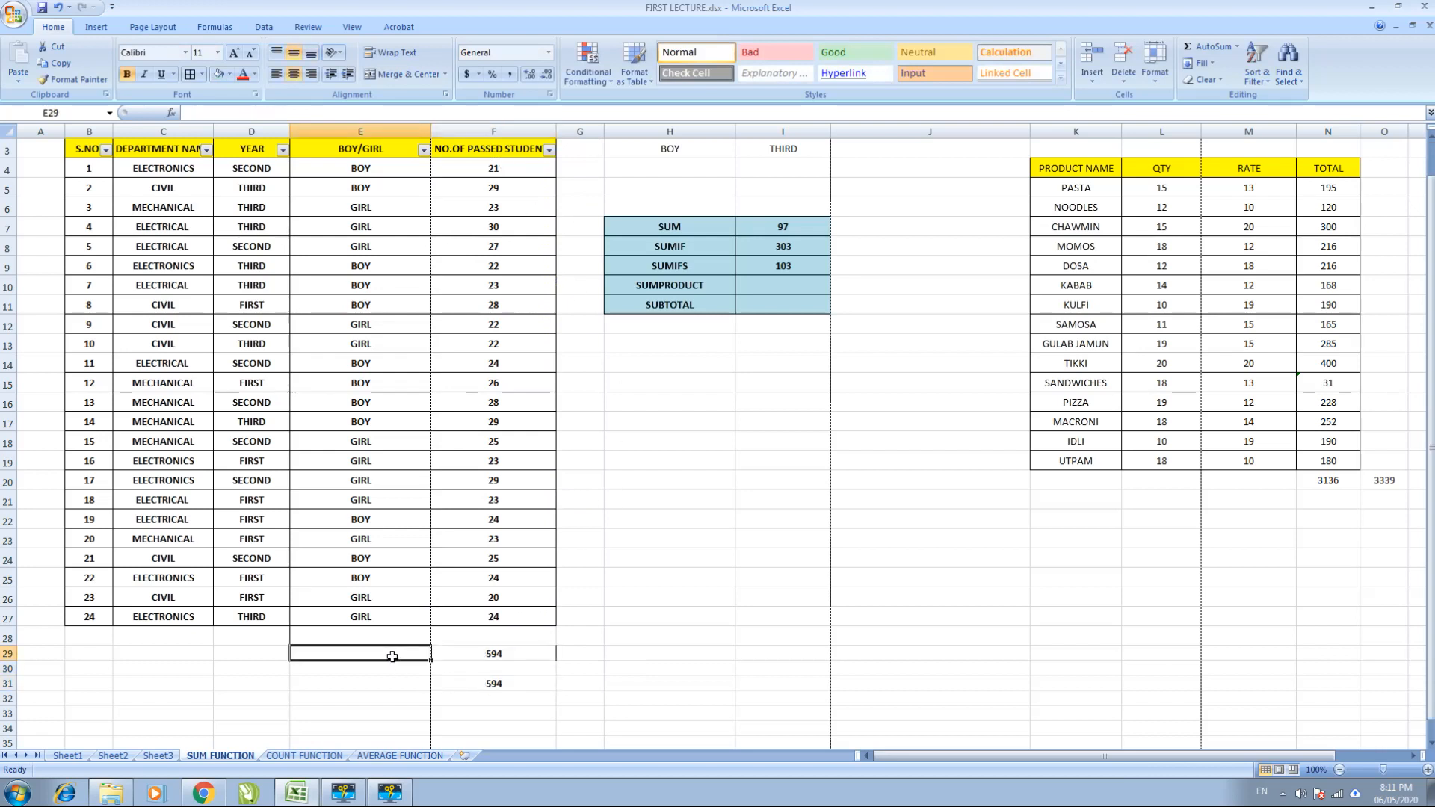
{"action": "type", "text": "SUBTOTAL FORMULA"}
{"action": "key", "text": "Return"}
{"action": "key", "text": "Return"}
{"action": "type", "text": "SUN"}
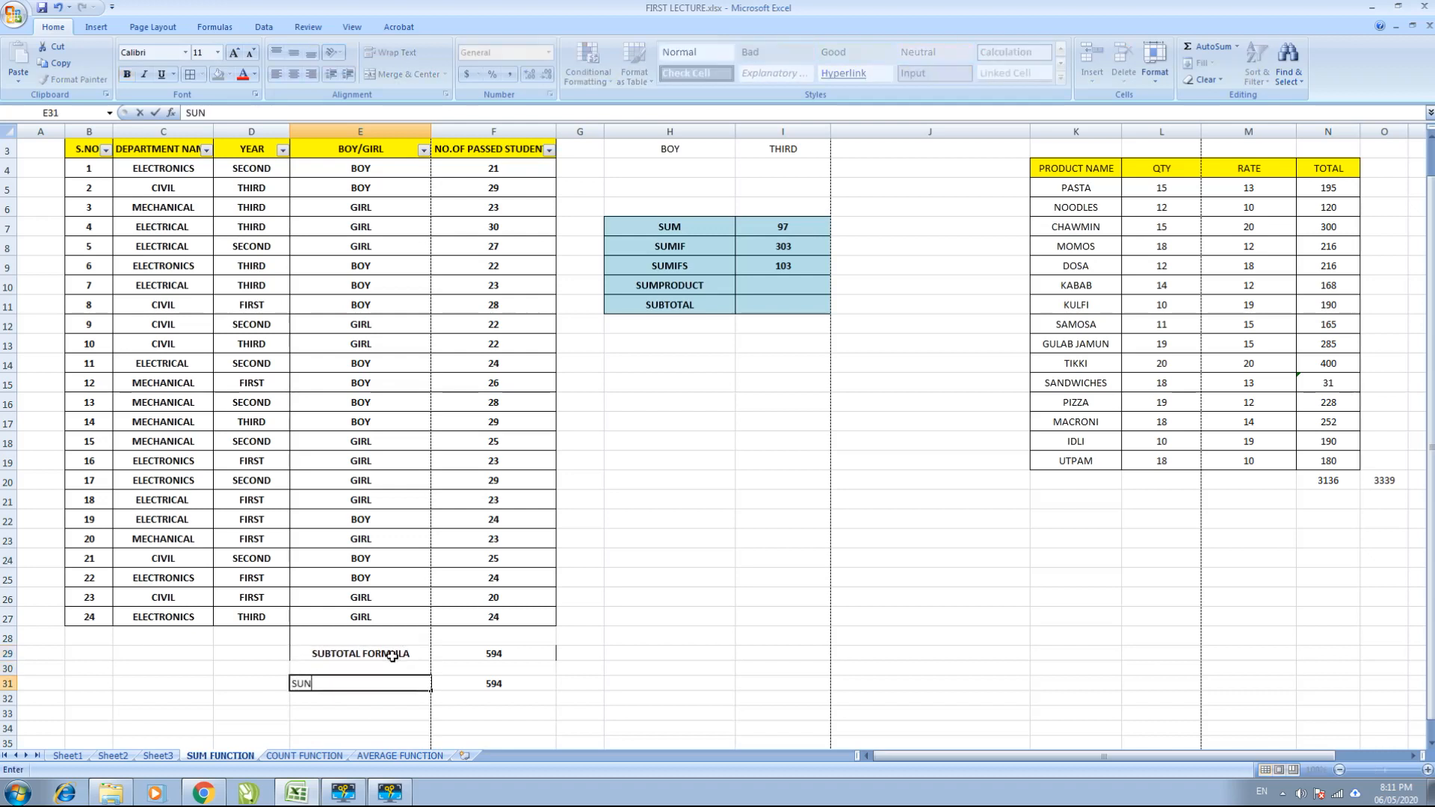
{"action": "type", "text": " FORMULA"}
{"action": "key", "text": "Return"}
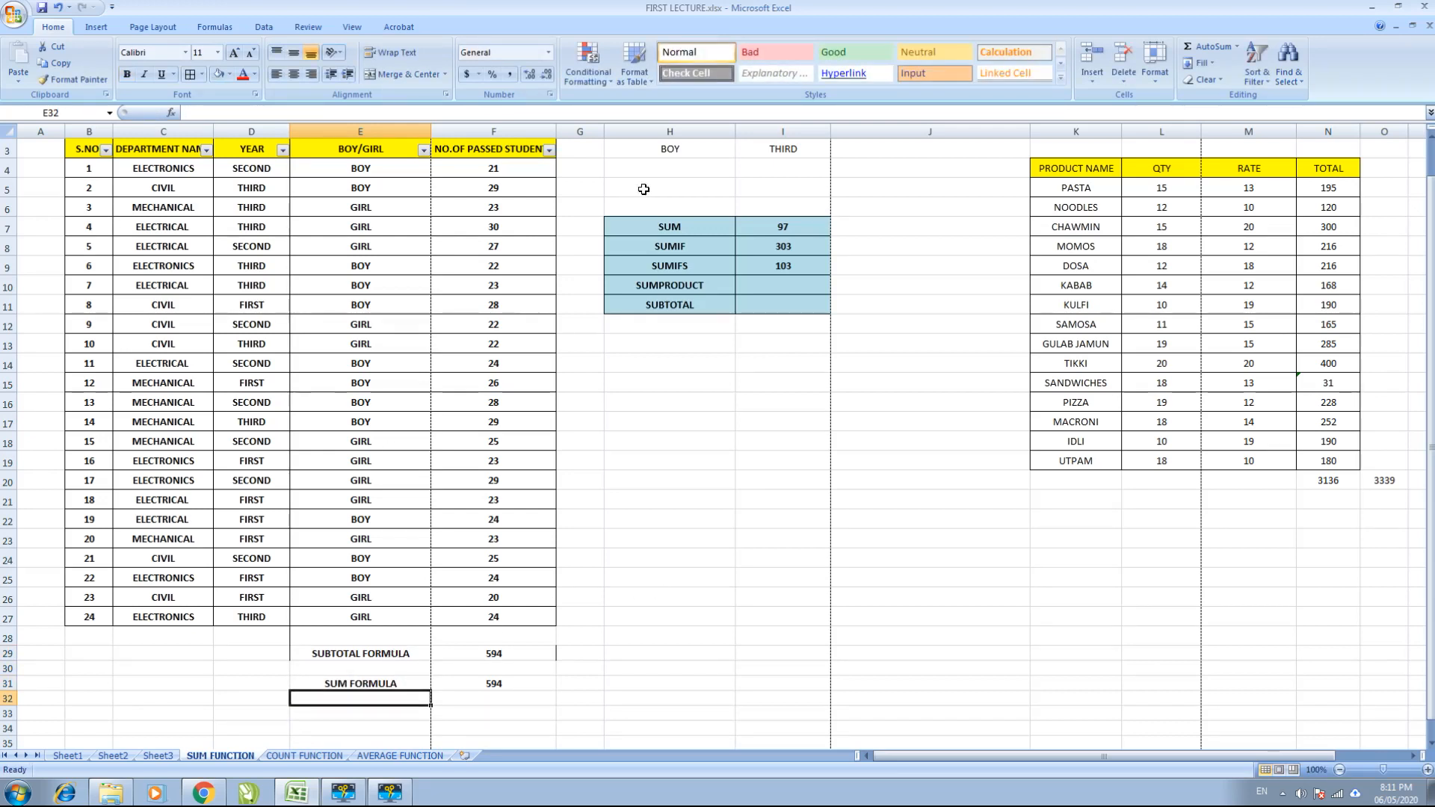
Filter the BOY/GIRL column to BOY and inspect the SUBTOTAL formula in F29.
{"action": "left_click", "coordinate": [424, 150]}
{"action": "left_click", "coordinate": [338, 271]}
{"action": "left_click", "coordinate": [318, 282]}
{"action": "left_click", "coordinate": [336, 405]}
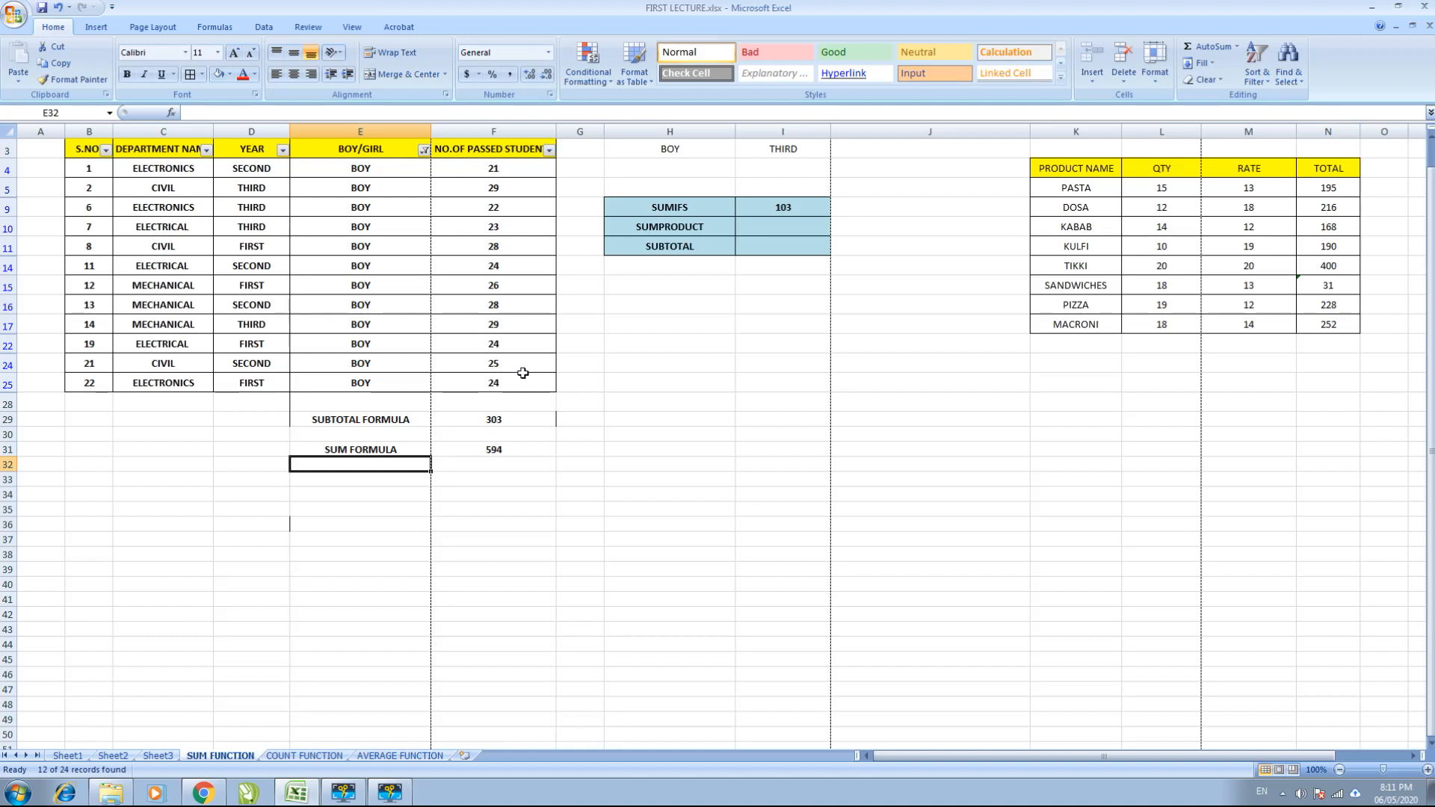
{"action": "left_click", "coordinate": [513, 420]}
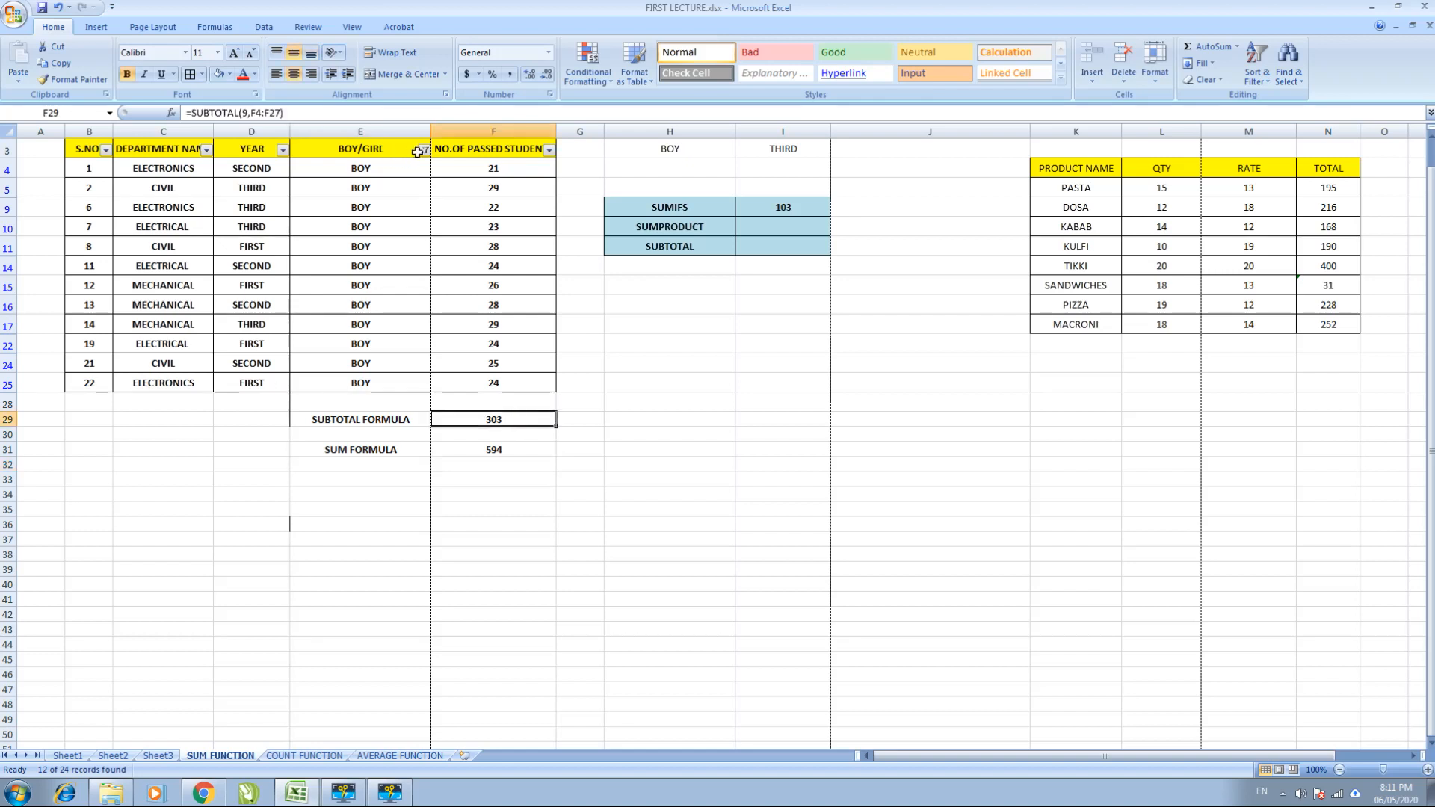
Filter the YEAR column to show only SECOND and compare the two totals.
{"action": "left_click", "coordinate": [283, 151]}
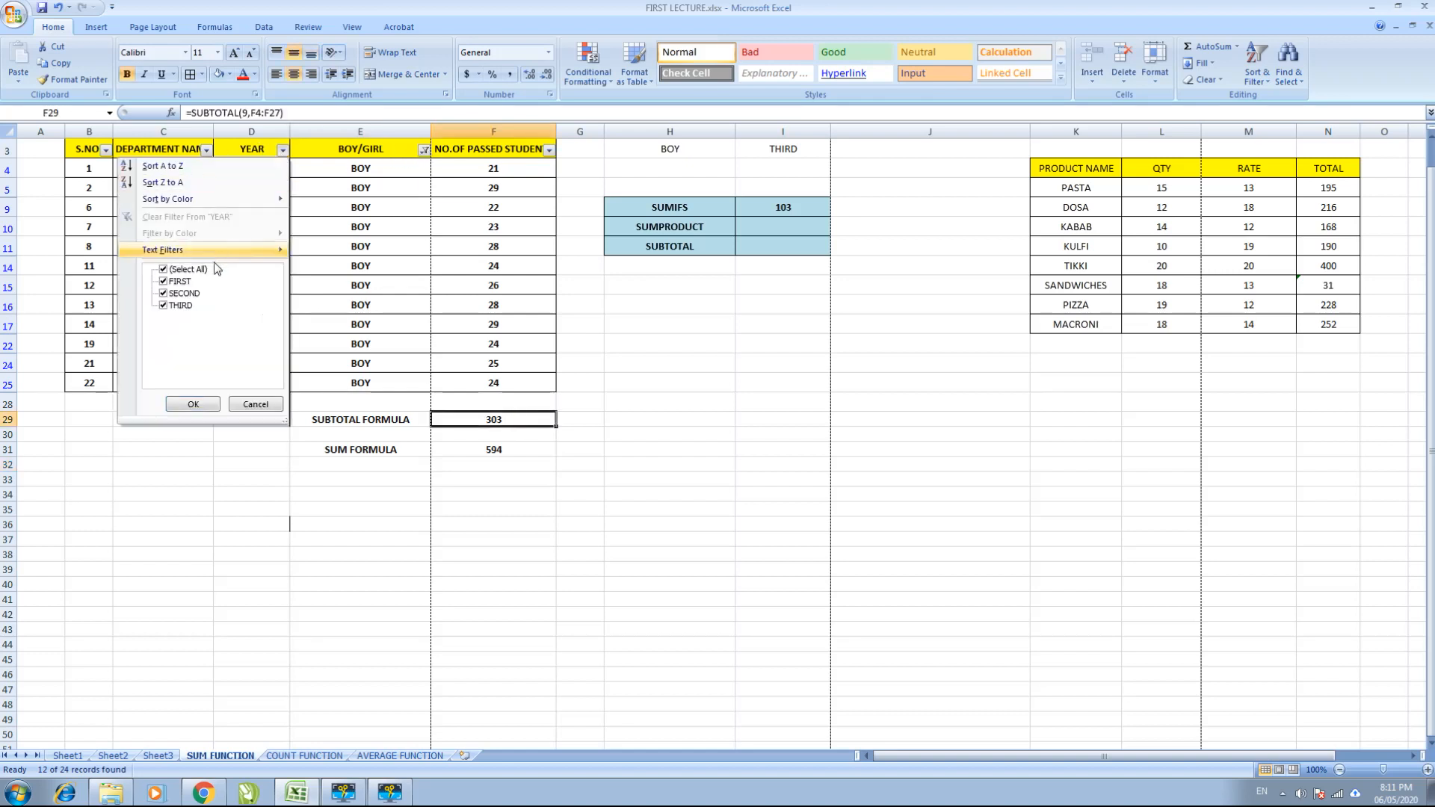
{"action": "left_click", "coordinate": [187, 269]}
{"action": "left_click", "coordinate": [179, 293]}
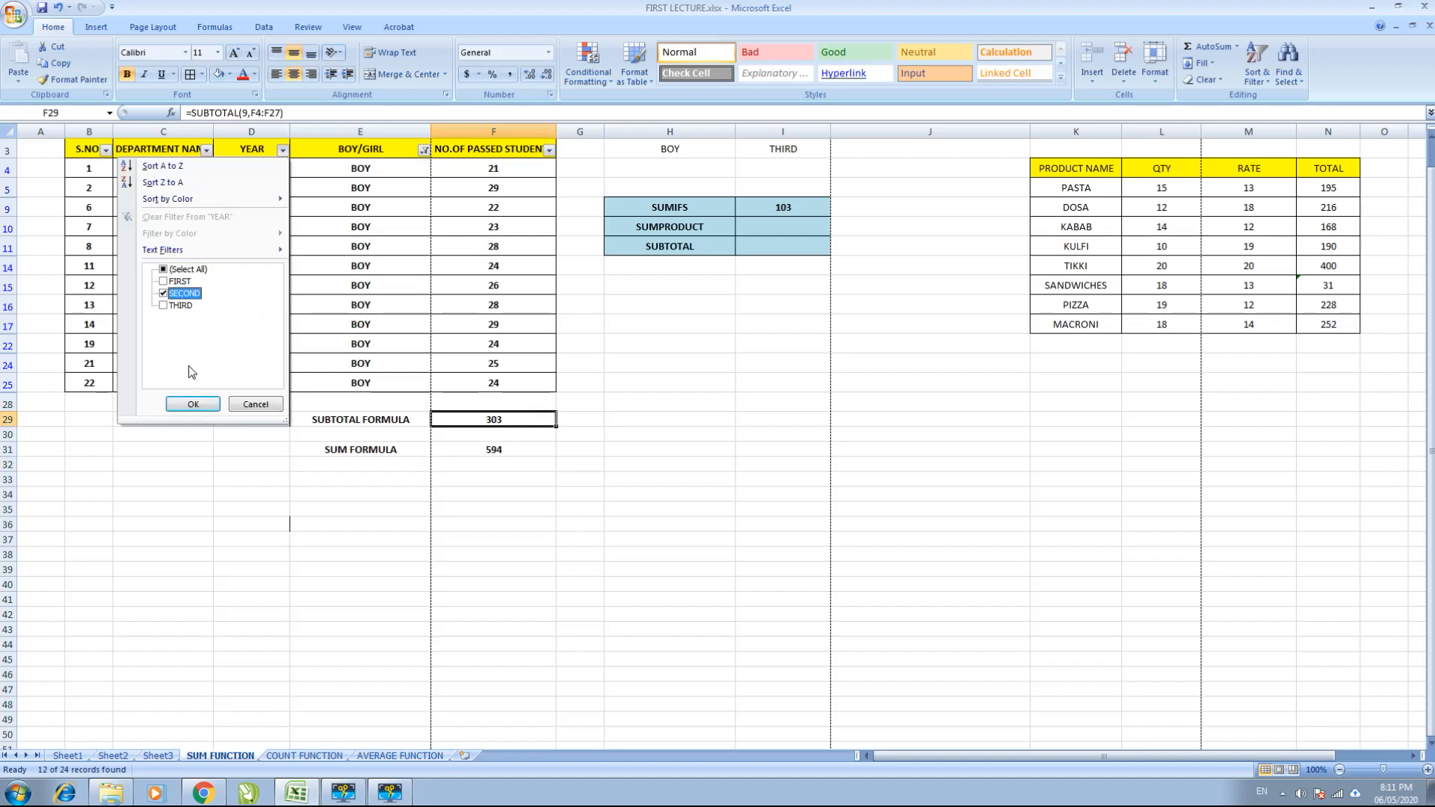
{"action": "left_click", "coordinate": [193, 403]}
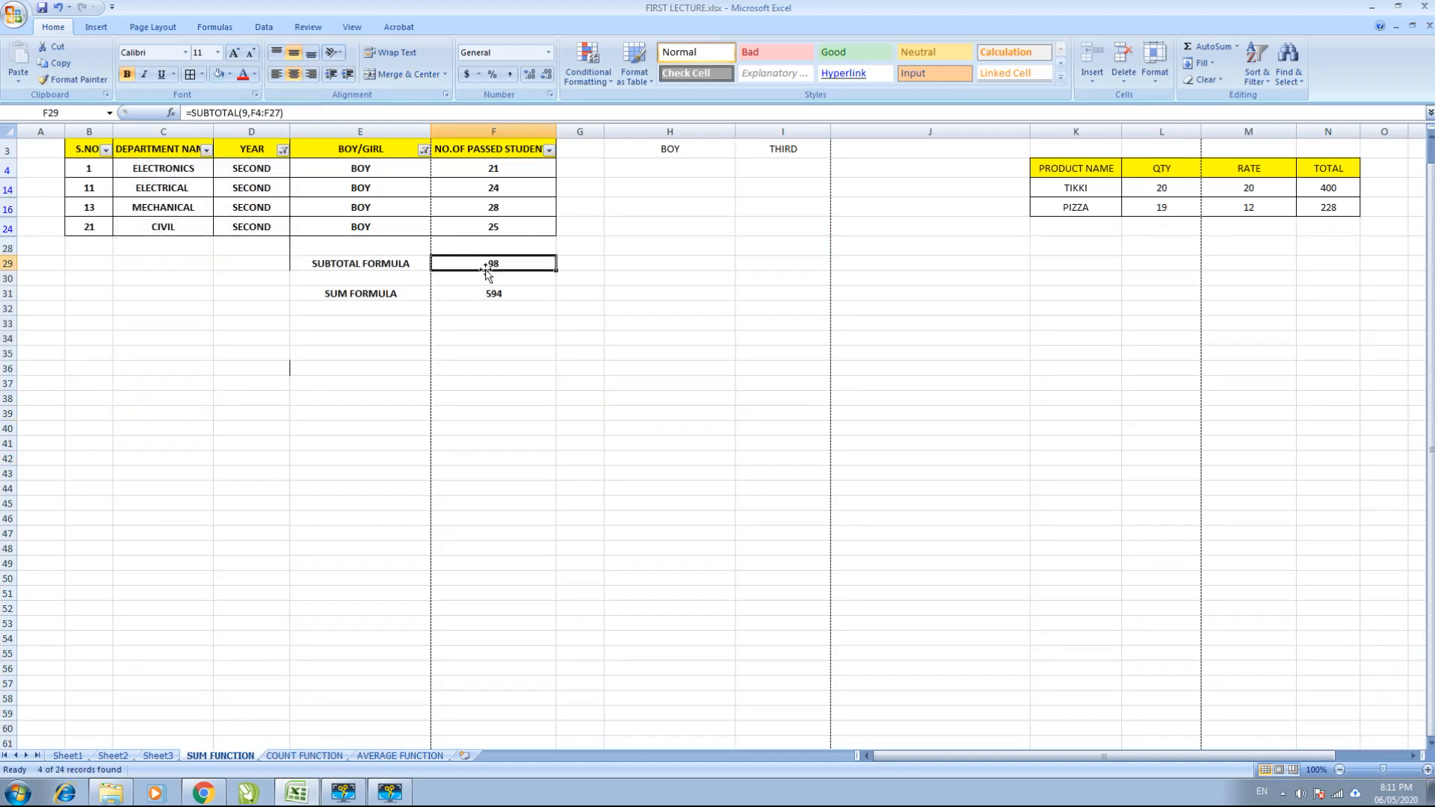
{"action": "scroll", "coordinate": [486, 274], "scroll_direction": "up", "scroll_amount": 1}
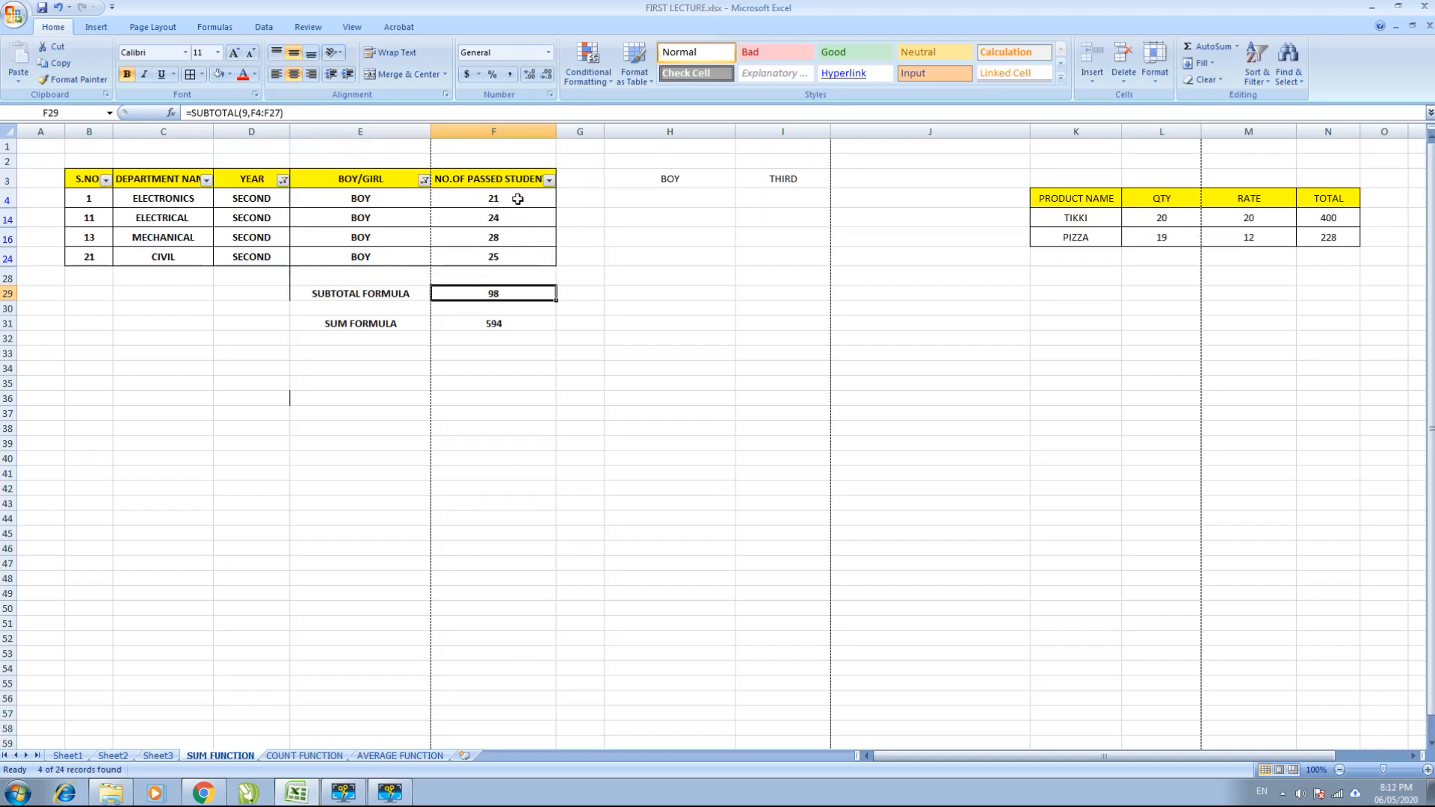
Review the SUBTOTAL label and formula in row 29, then undo the YEAR filter.
{"action": "left_click", "coordinate": [349, 293]}
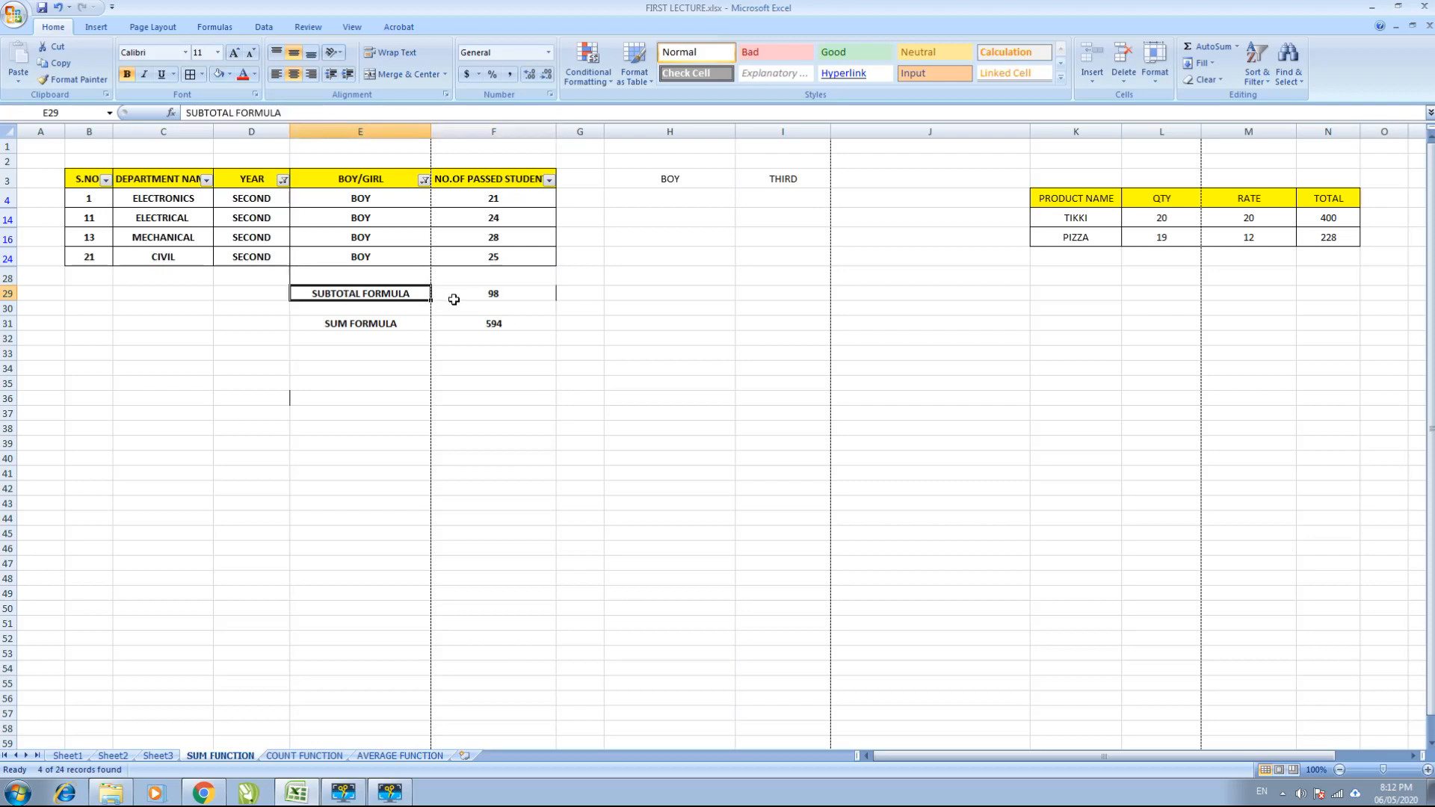
{"action": "left_click", "coordinate": [454, 299]}
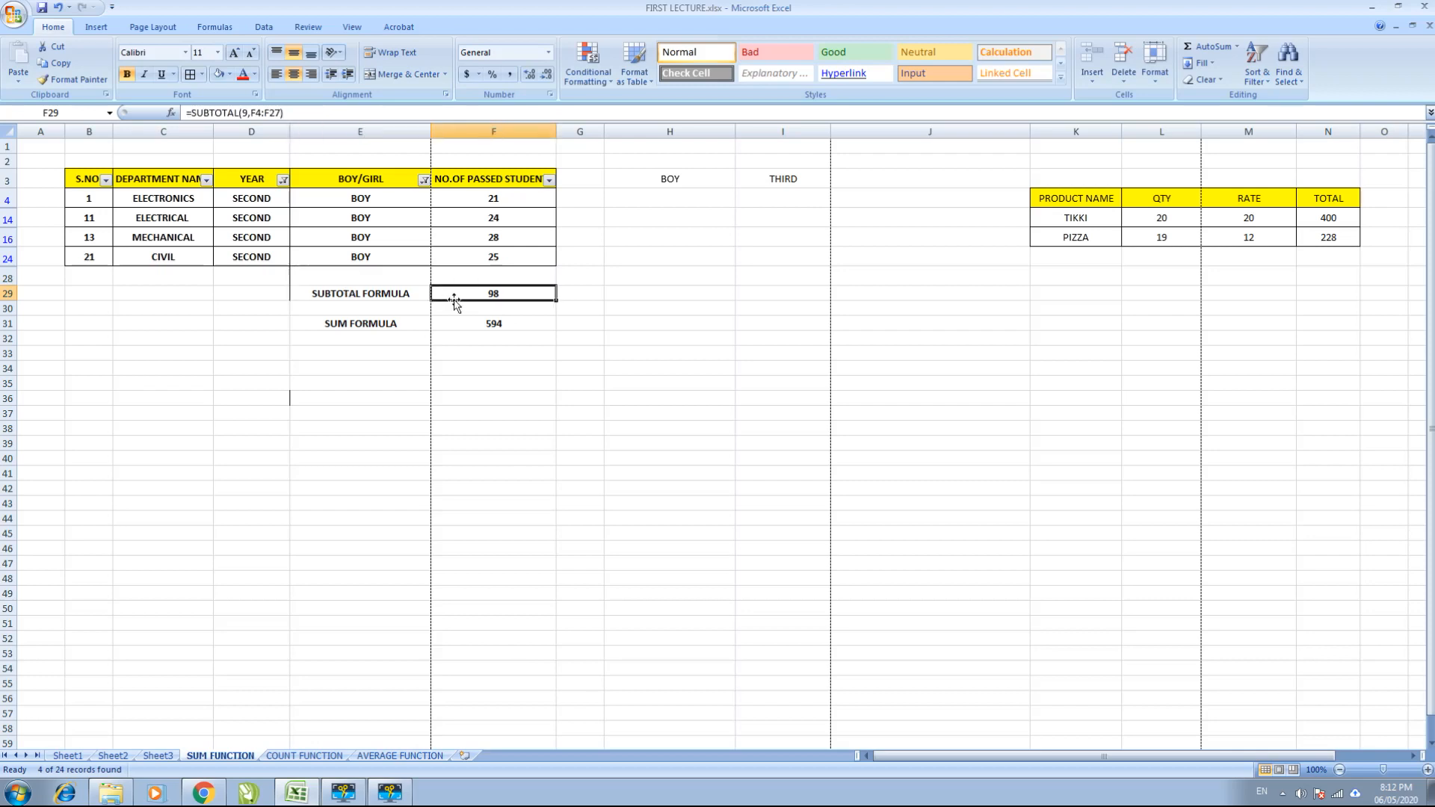
{"action": "key", "text": "ctrl+z"}
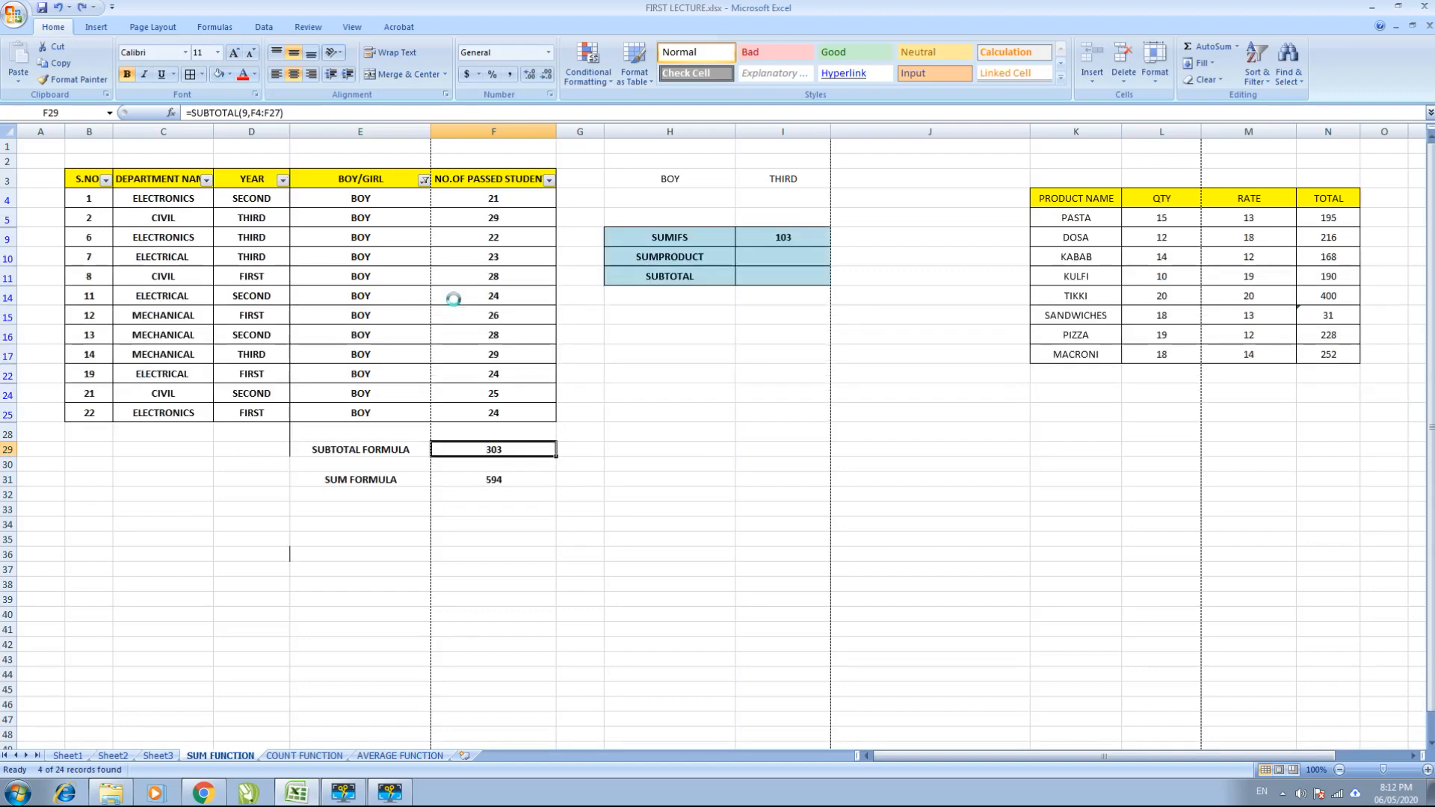
Undo the BOY/GIRL filter and turn off filtering on the student table.
{"action": "key", "text": "ctrl+z"}
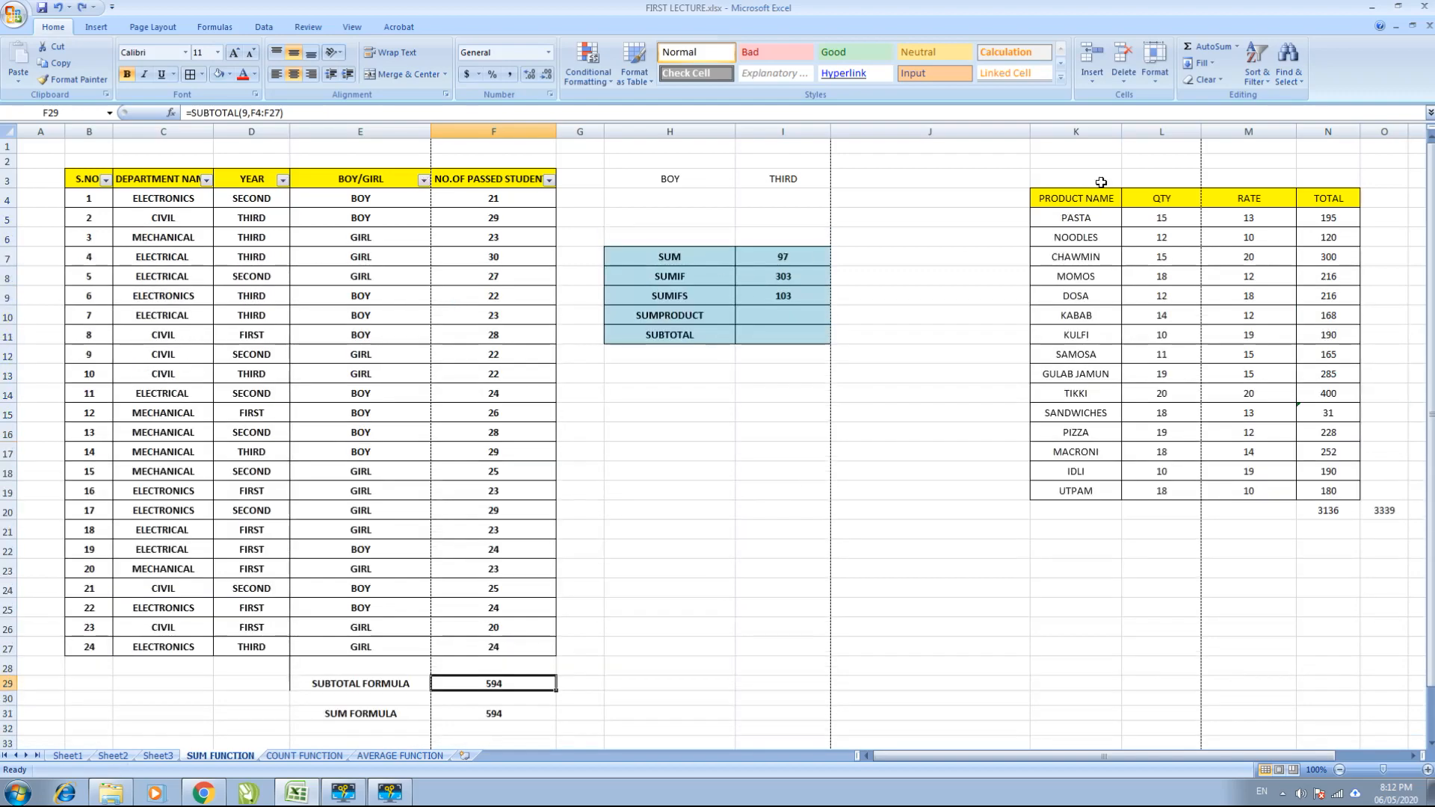
{"action": "left_click", "coordinate": [1257, 66]}
{"action": "left_click", "coordinate": [1286, 154]}
{"action": "left_click", "coordinate": [389, 359]}
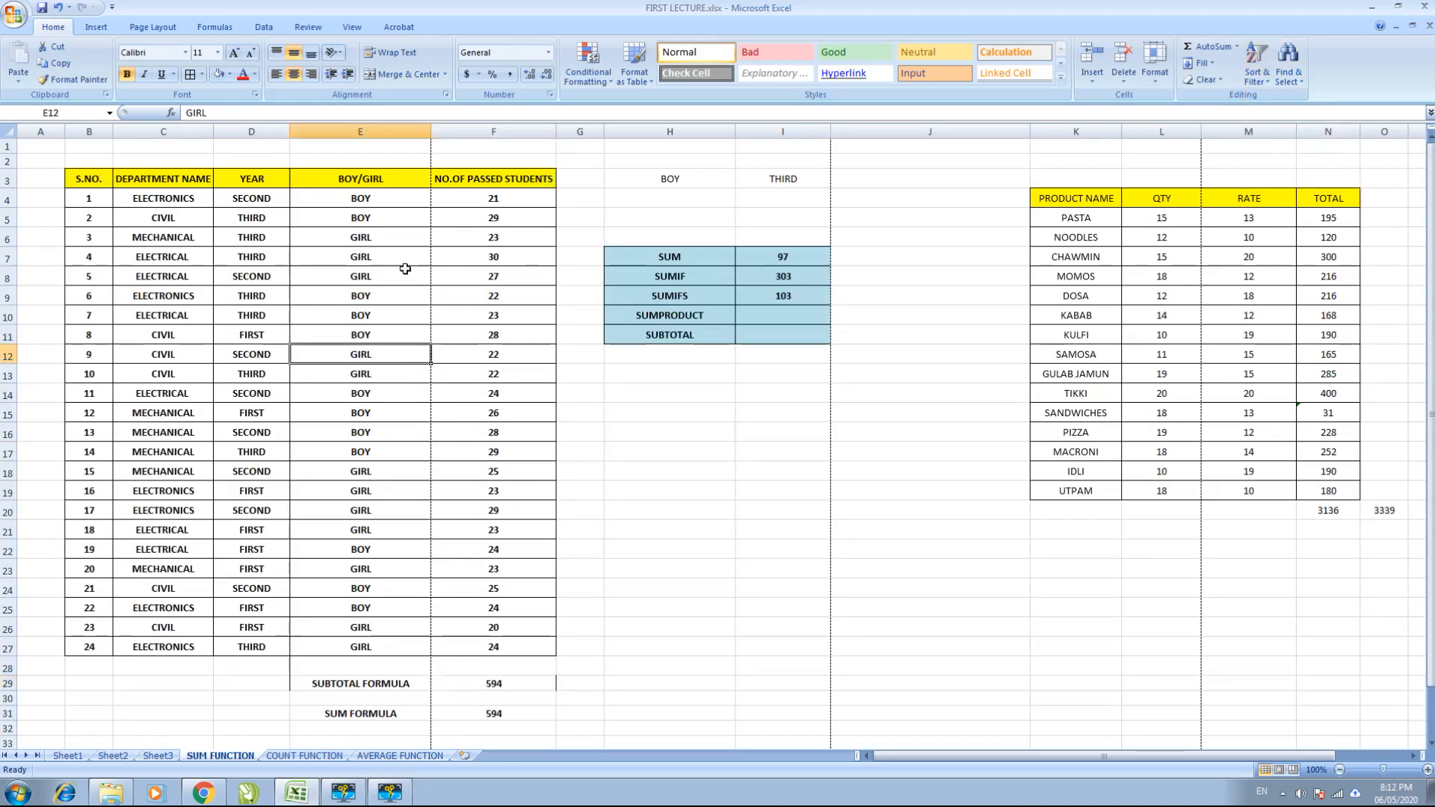
Sort the student table by YEAR in ascending order and add Sum subtotals of NO.OF PASSED STUDENTS at each change in YEAR.
{"action": "left_click", "coordinate": [263, 29]}
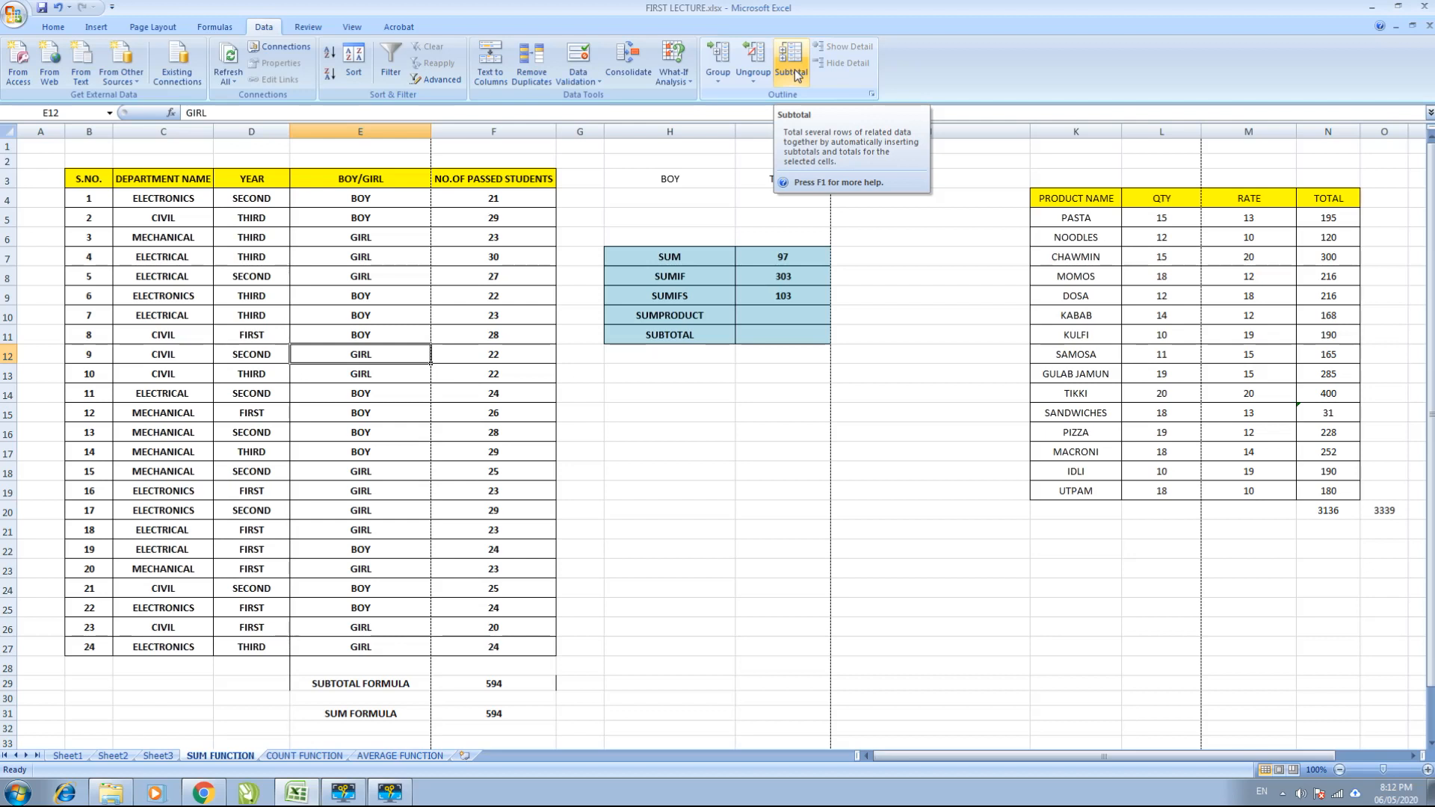
{"action": "left_click", "coordinate": [258, 252]}
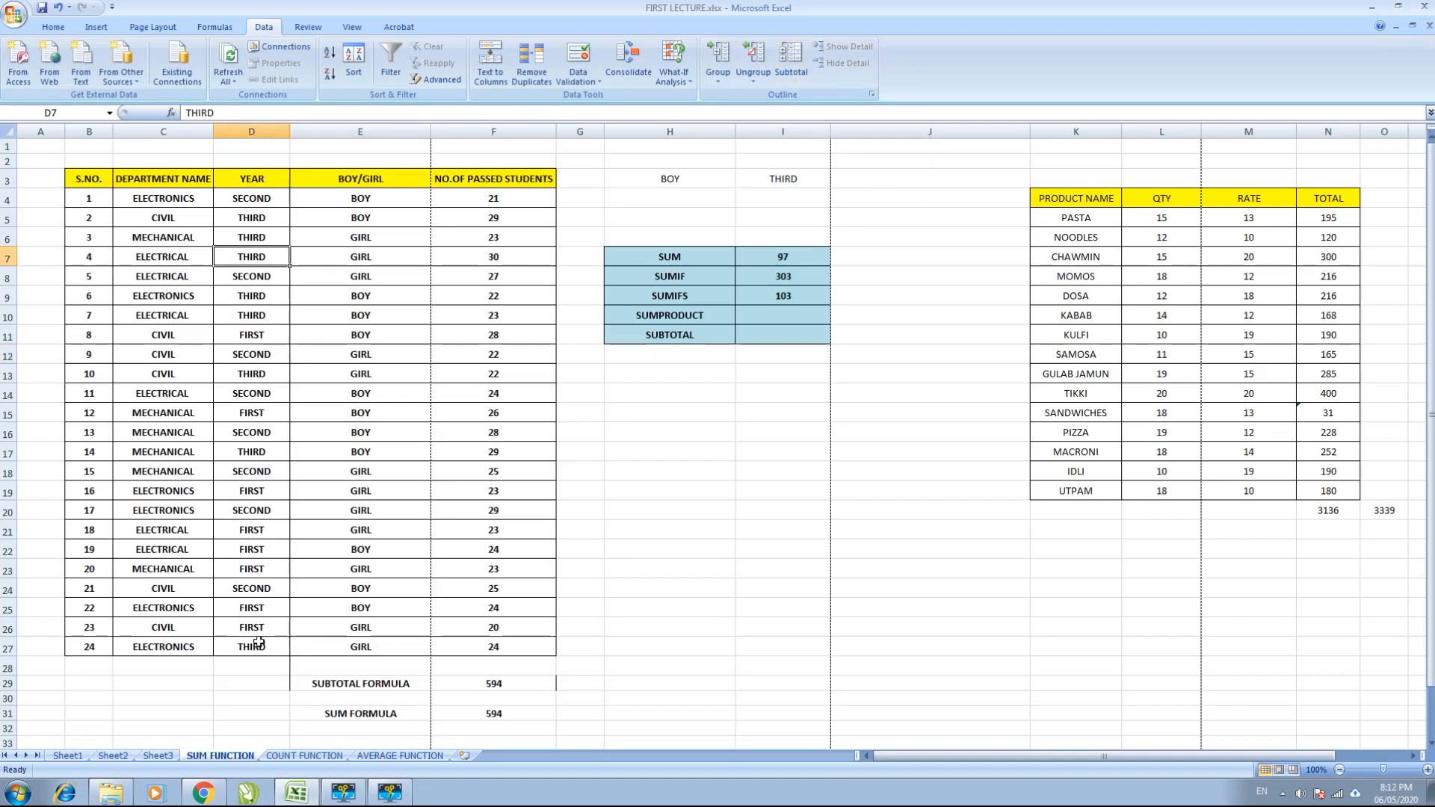
{"action": "left_click", "coordinate": [329, 55]}
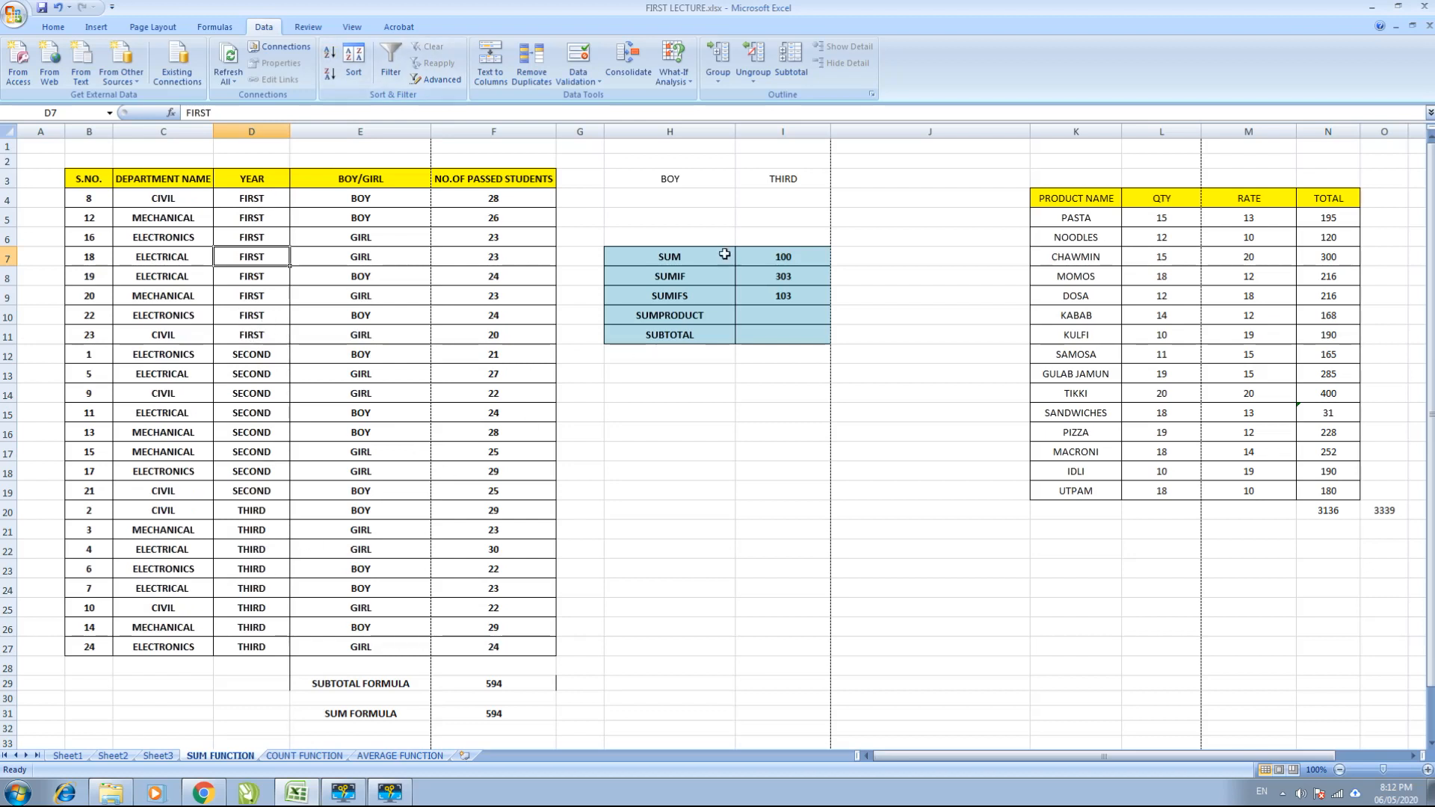
{"action": "left_click", "coordinate": [792, 70]}
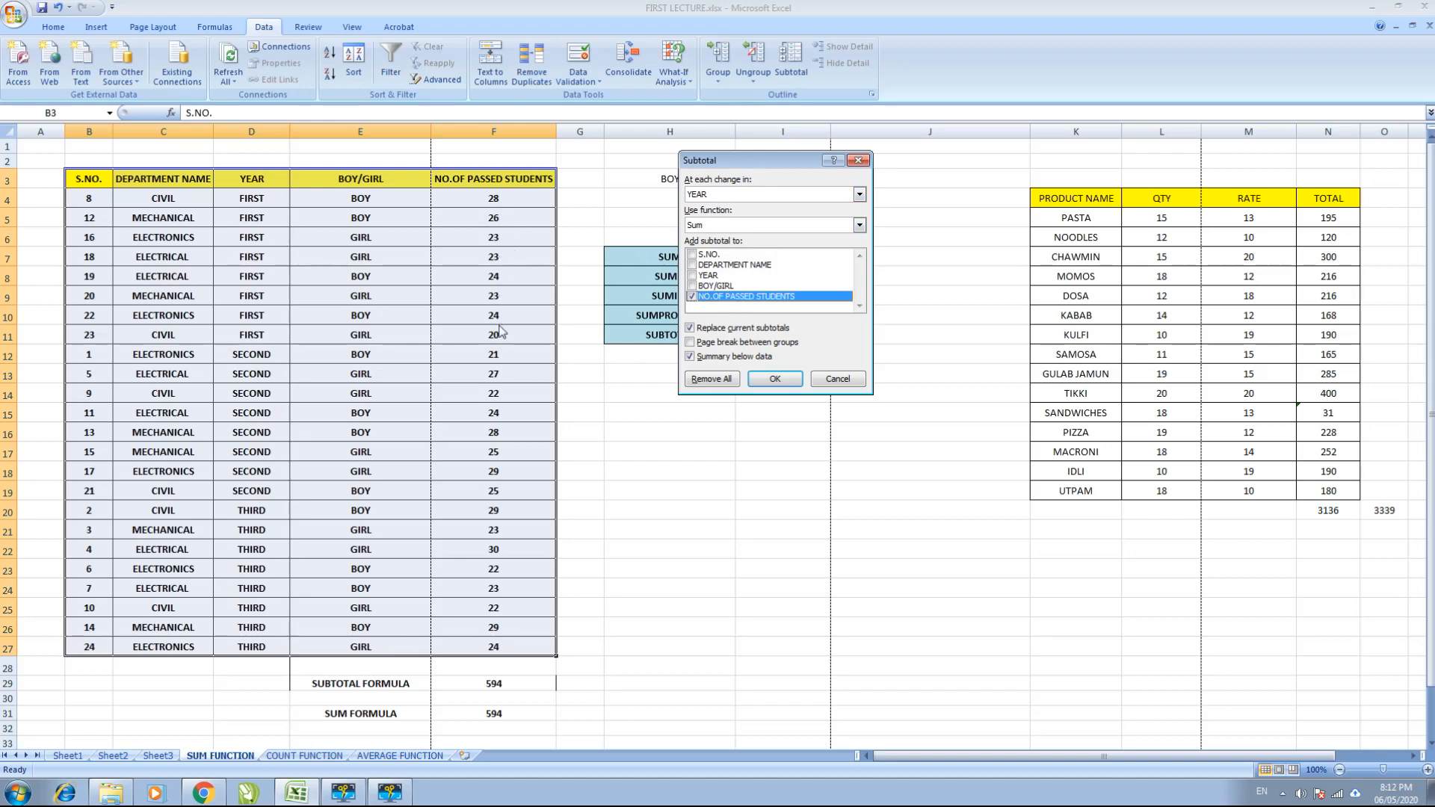
{"action": "left_click", "coordinate": [775, 379]}
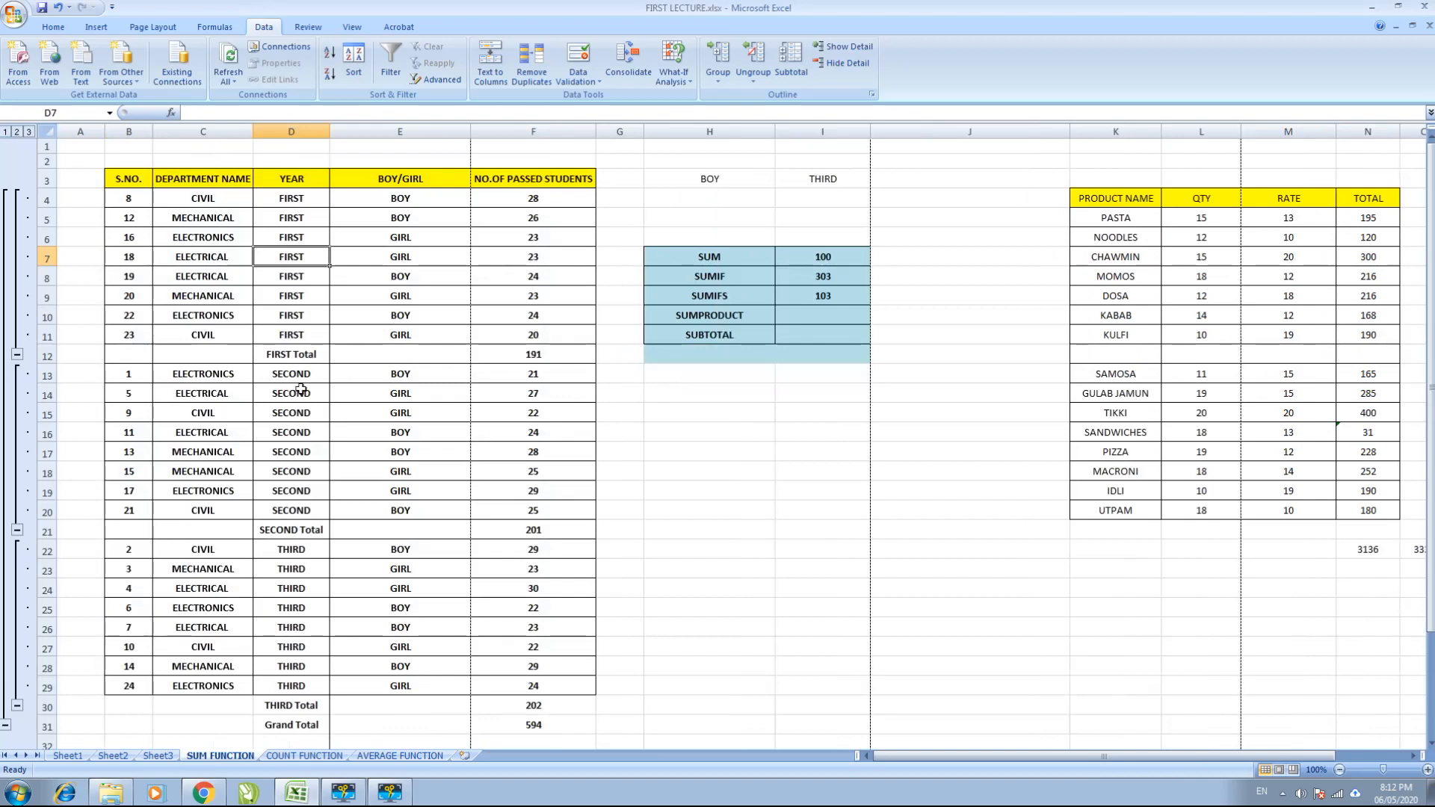
Inspect the formulas in the FIRST, SECOND, THIRD and Grand Total rows, plus the SUMIFS formula in I9.
{"action": "left_click", "coordinate": [291, 357]}
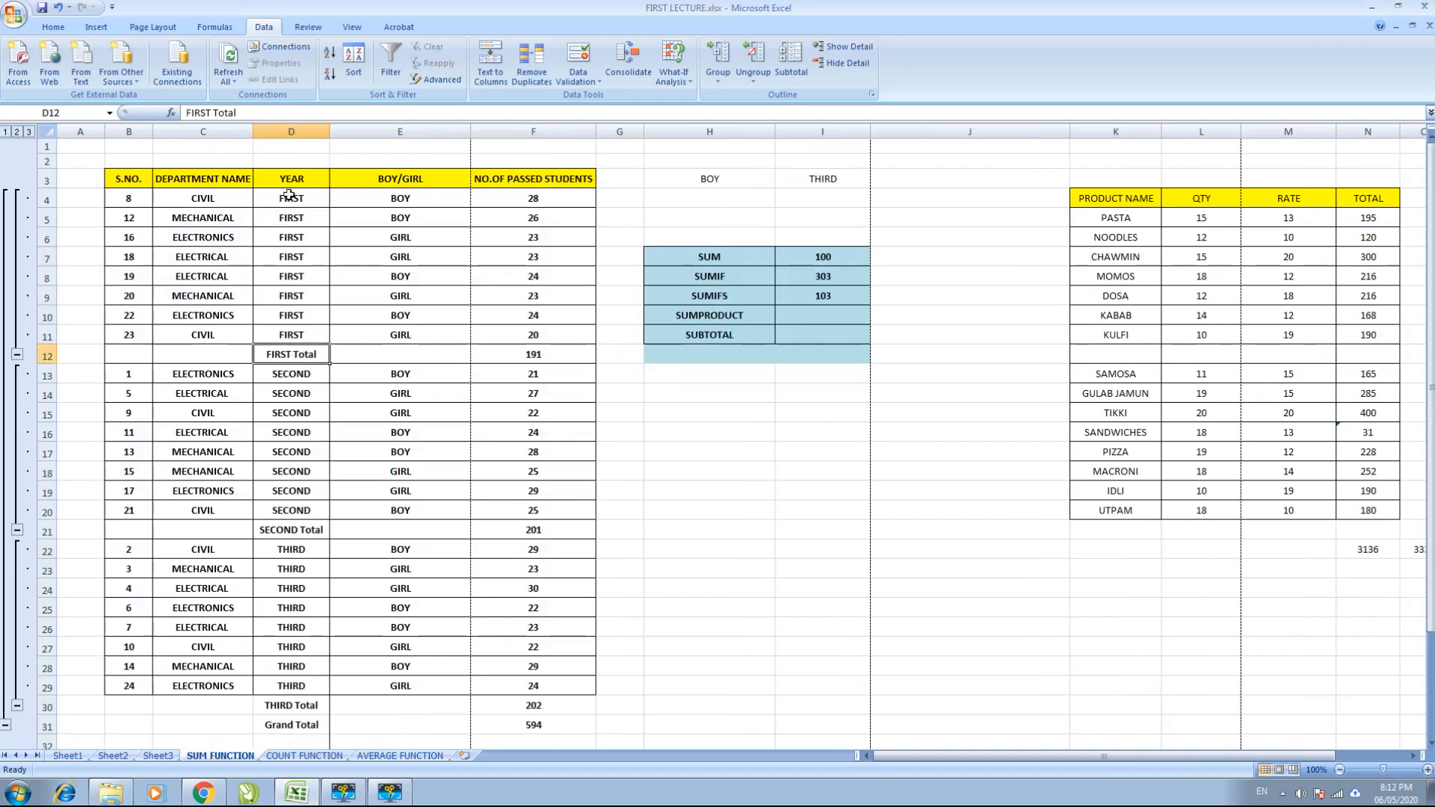
{"action": "left_click", "coordinate": [551, 353]}
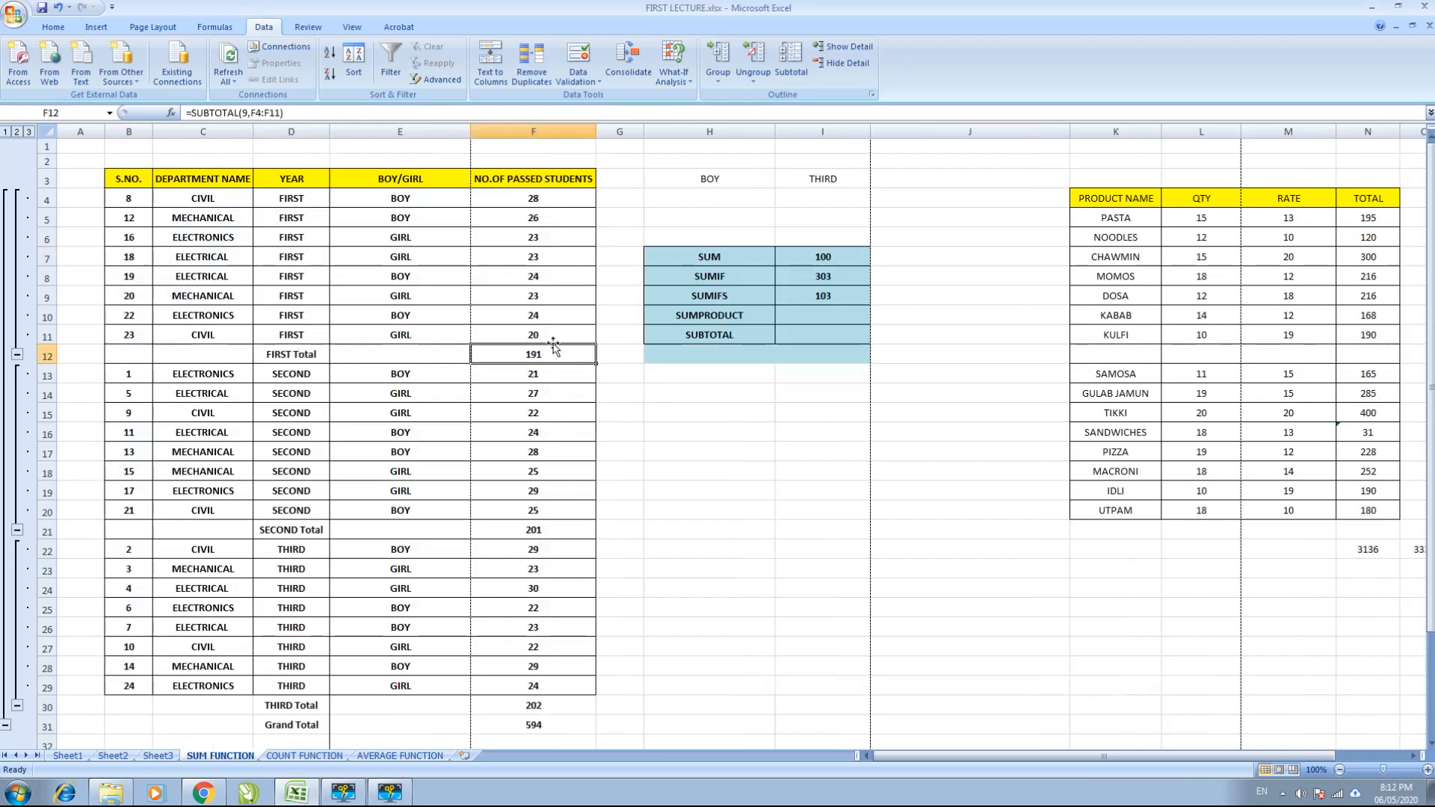
{"action": "left_click", "coordinate": [306, 532]}
{"action": "left_click", "coordinate": [562, 527]}
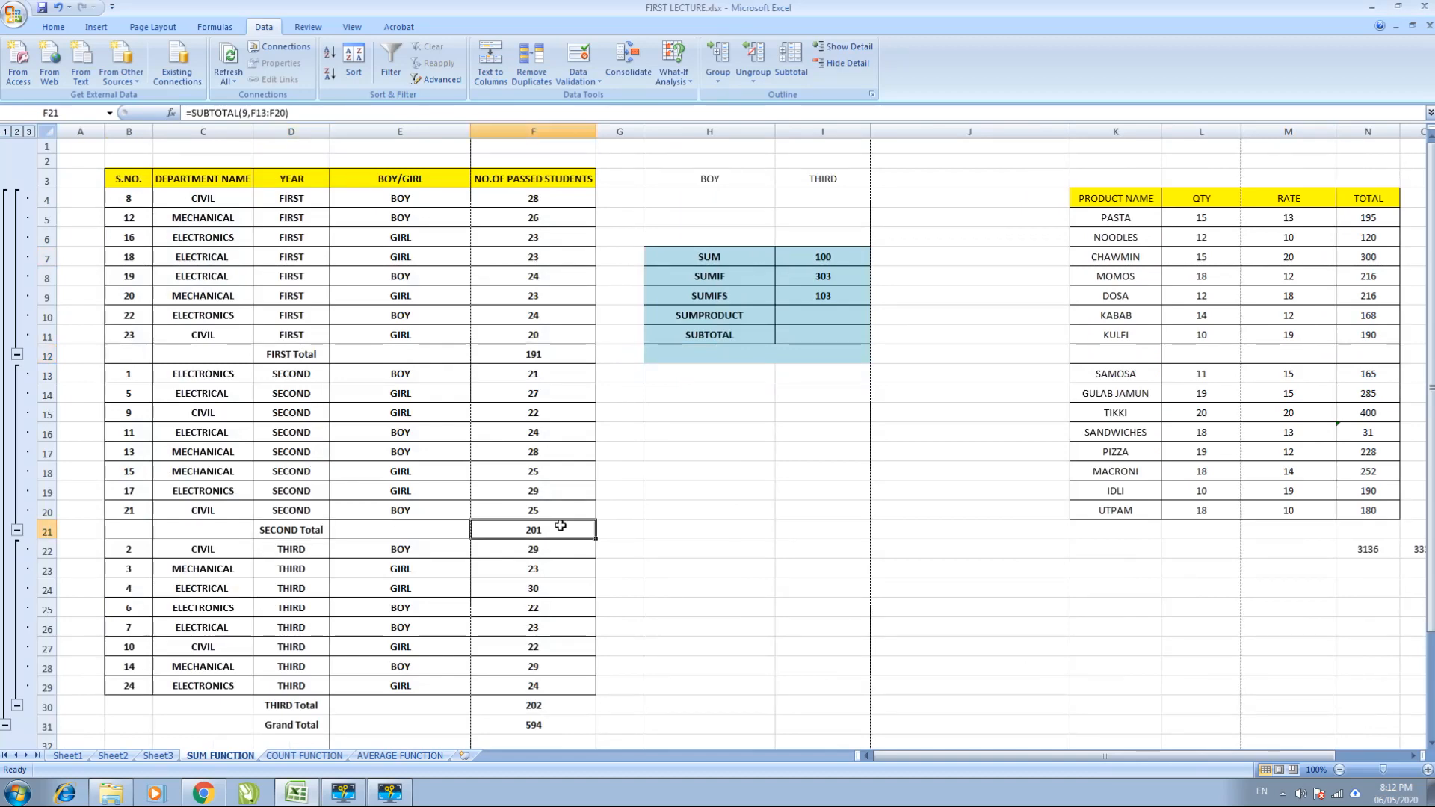
{"action": "scroll", "coordinate": [523, 419], "scroll_direction": "down", "scroll_amount": 3}
{"action": "left_click", "coordinate": [275, 544]}
{"action": "left_click", "coordinate": [509, 536]}
{"action": "left_click", "coordinate": [266, 561]}
{"action": "left_click", "coordinate": [554, 554]}
{"action": "scroll", "coordinate": [554, 554], "scroll_direction": "up", "scroll_amount": 3}
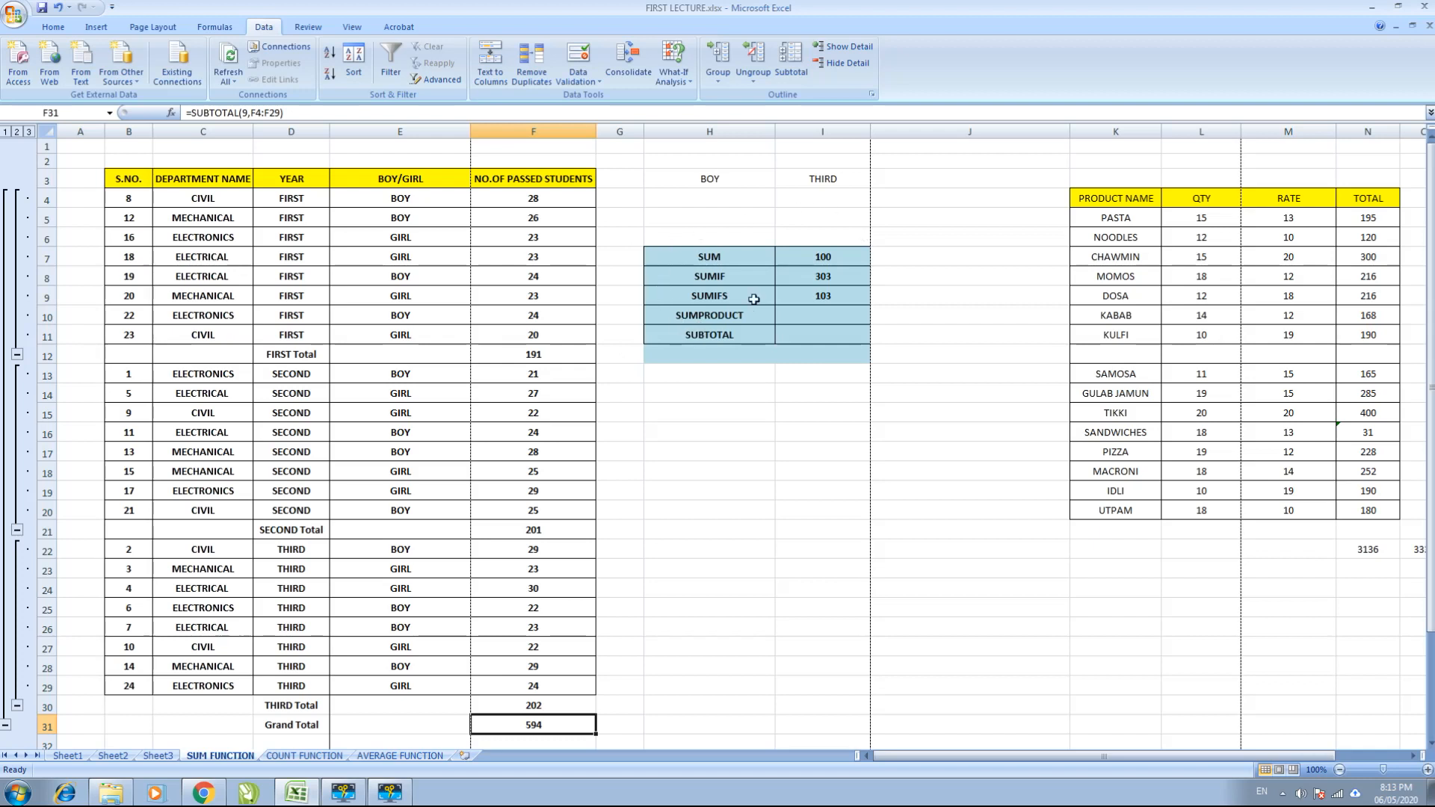
{"action": "left_click", "coordinate": [826, 294]}
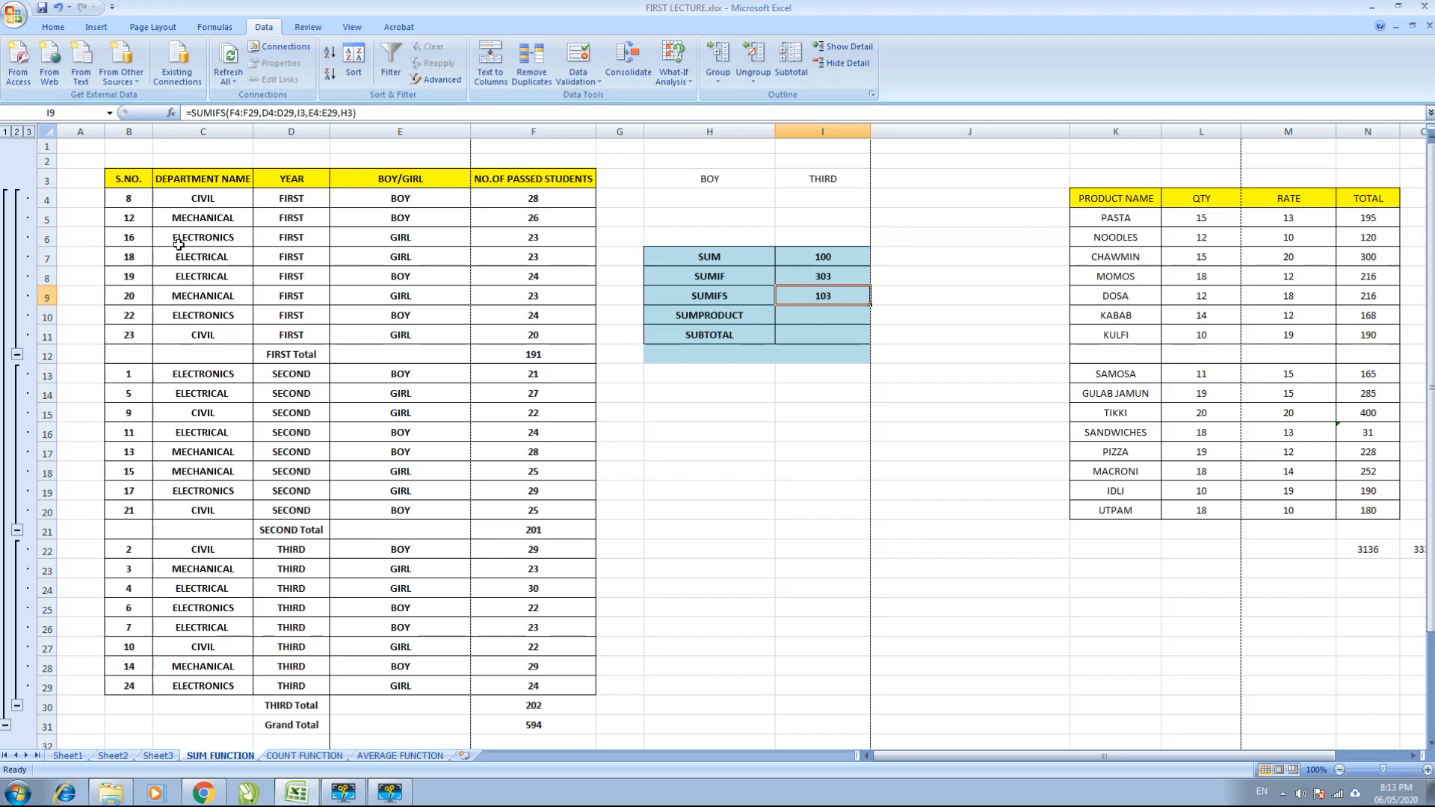
View the subtotal outline at levels 2 and 1, and restore all detail rows at level 3.
{"action": "left_click", "coordinate": [17, 132]}
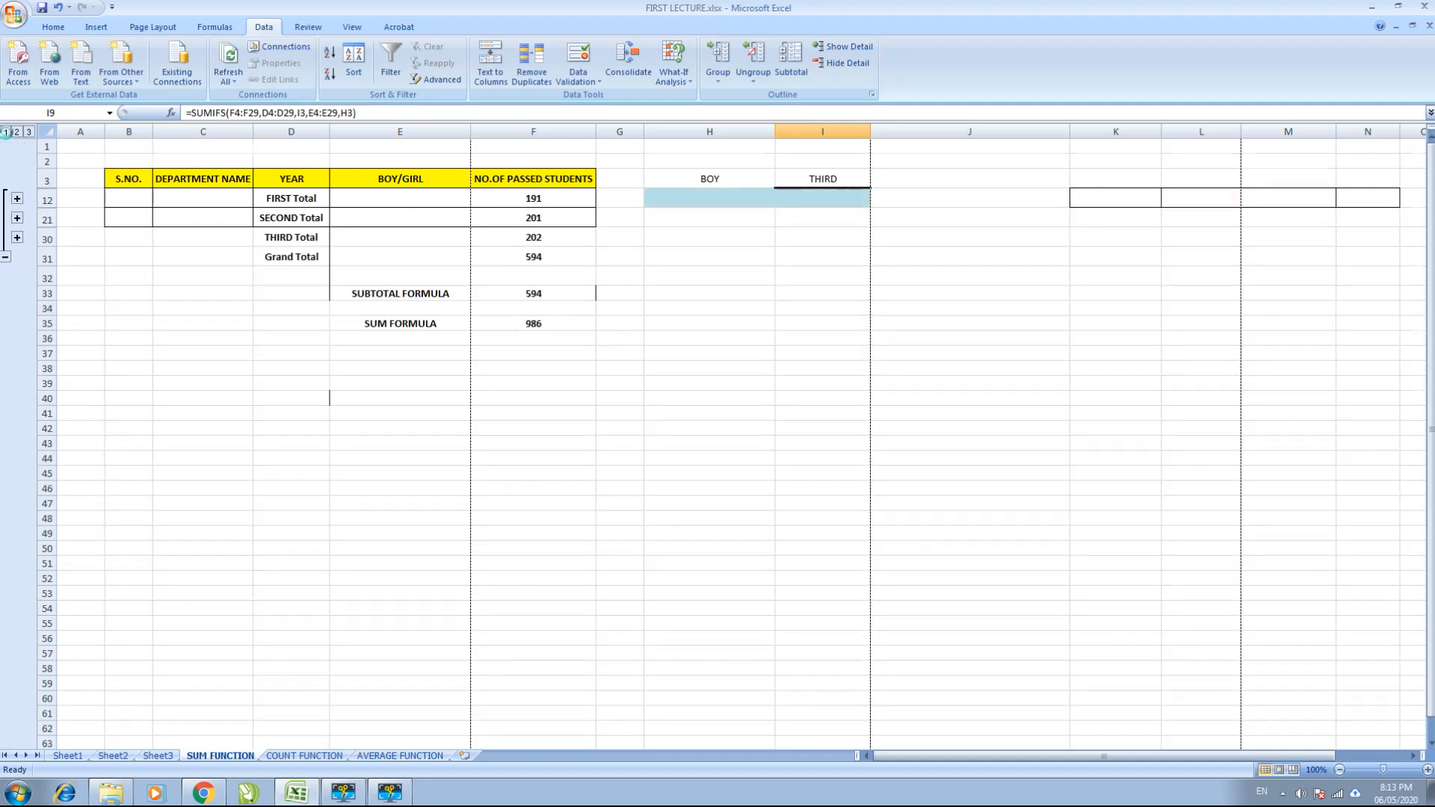
{"action": "left_click", "coordinate": [7, 131]}
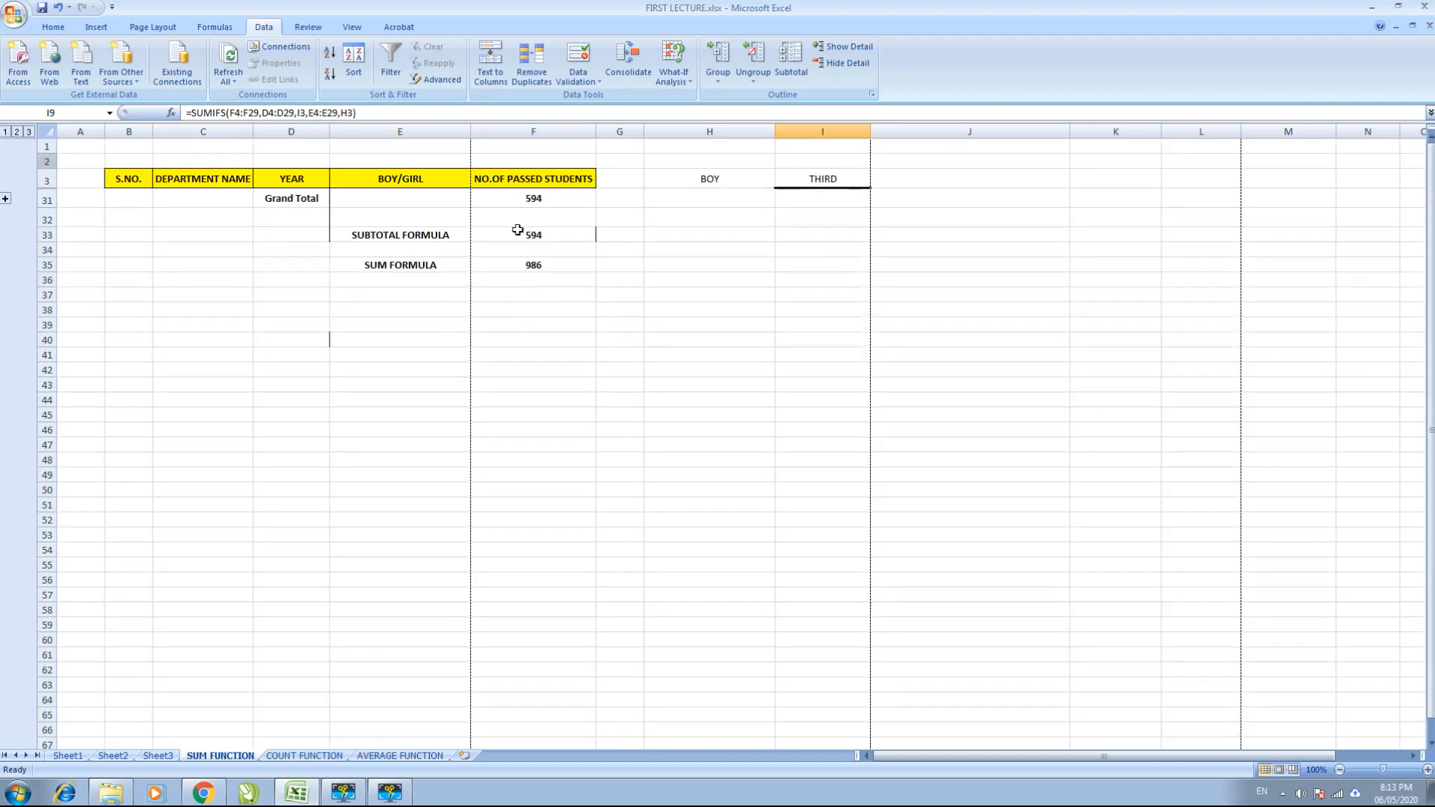
{"action": "left_click", "coordinate": [17, 132]}
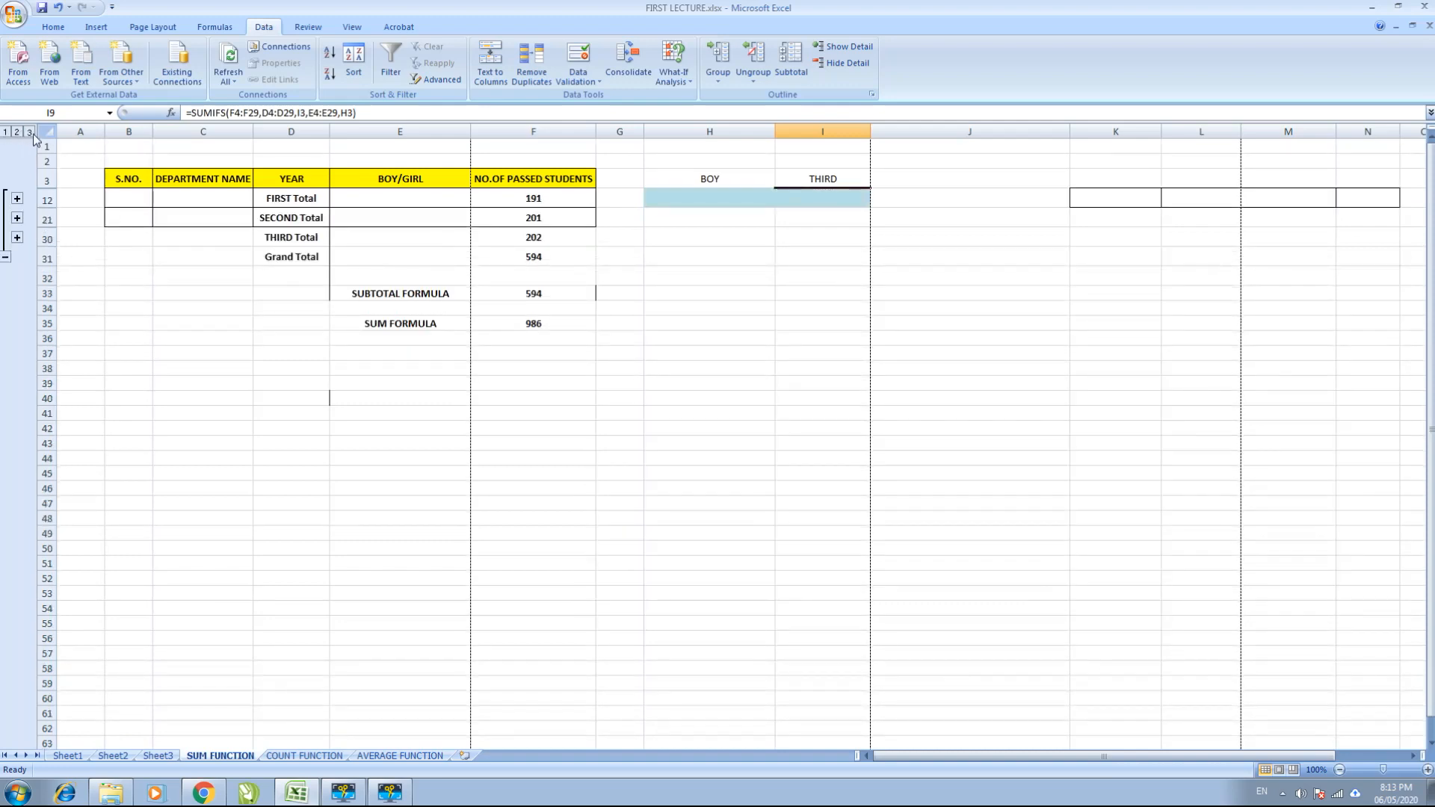
{"action": "left_click", "coordinate": [30, 132]}
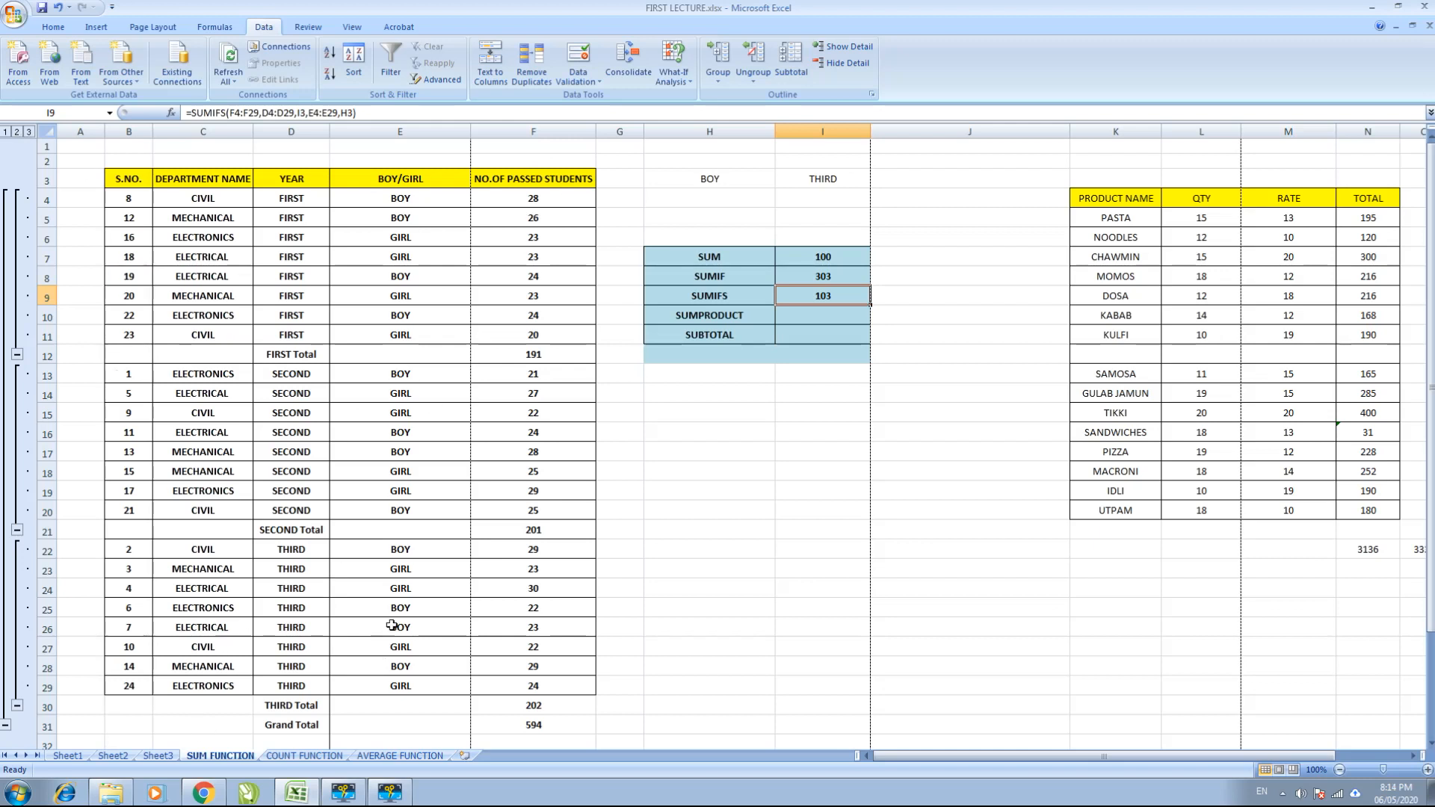
Remove all YEAR subtotals from the student table.
{"action": "left_click", "coordinate": [381, 436]}
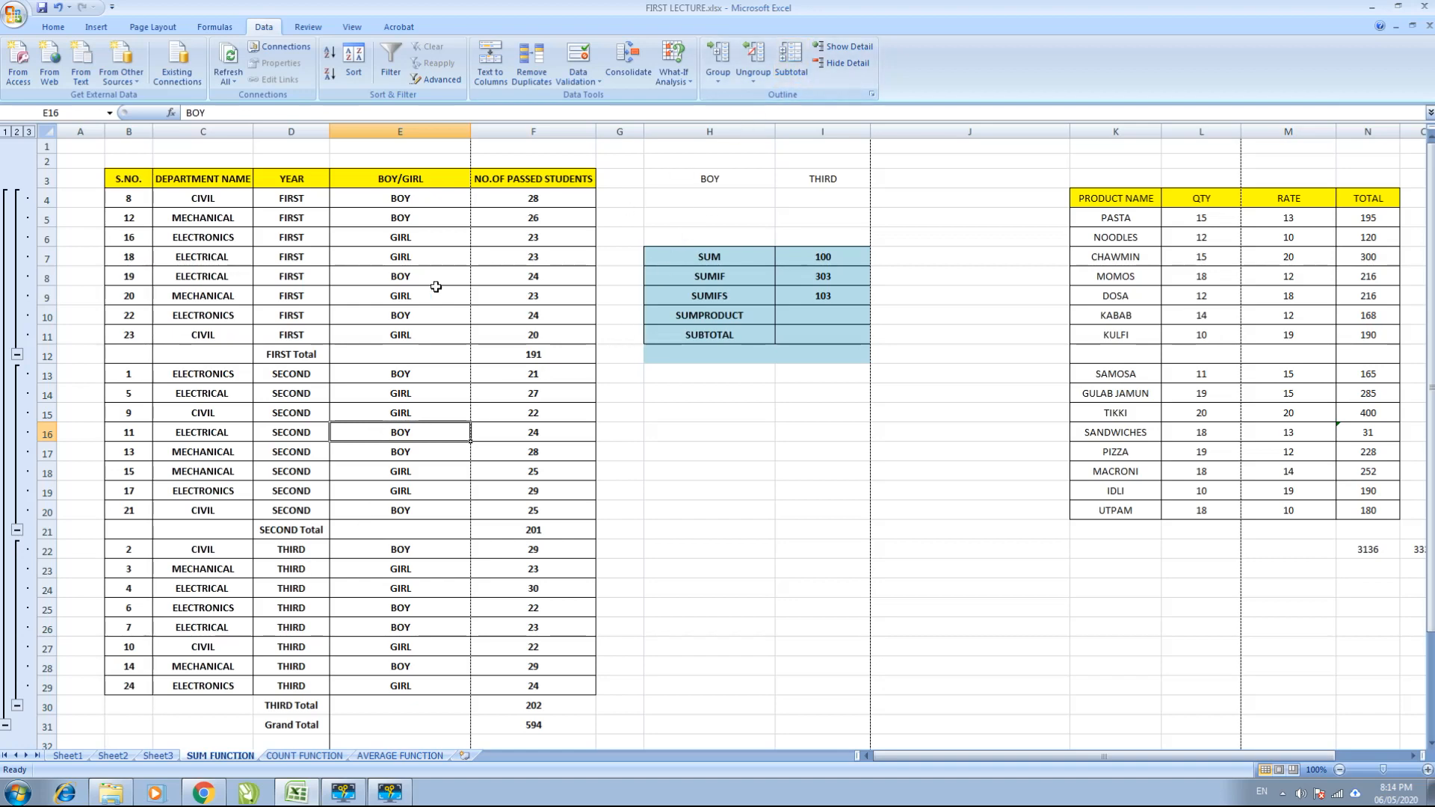
{"action": "left_click", "coordinate": [797, 66]}
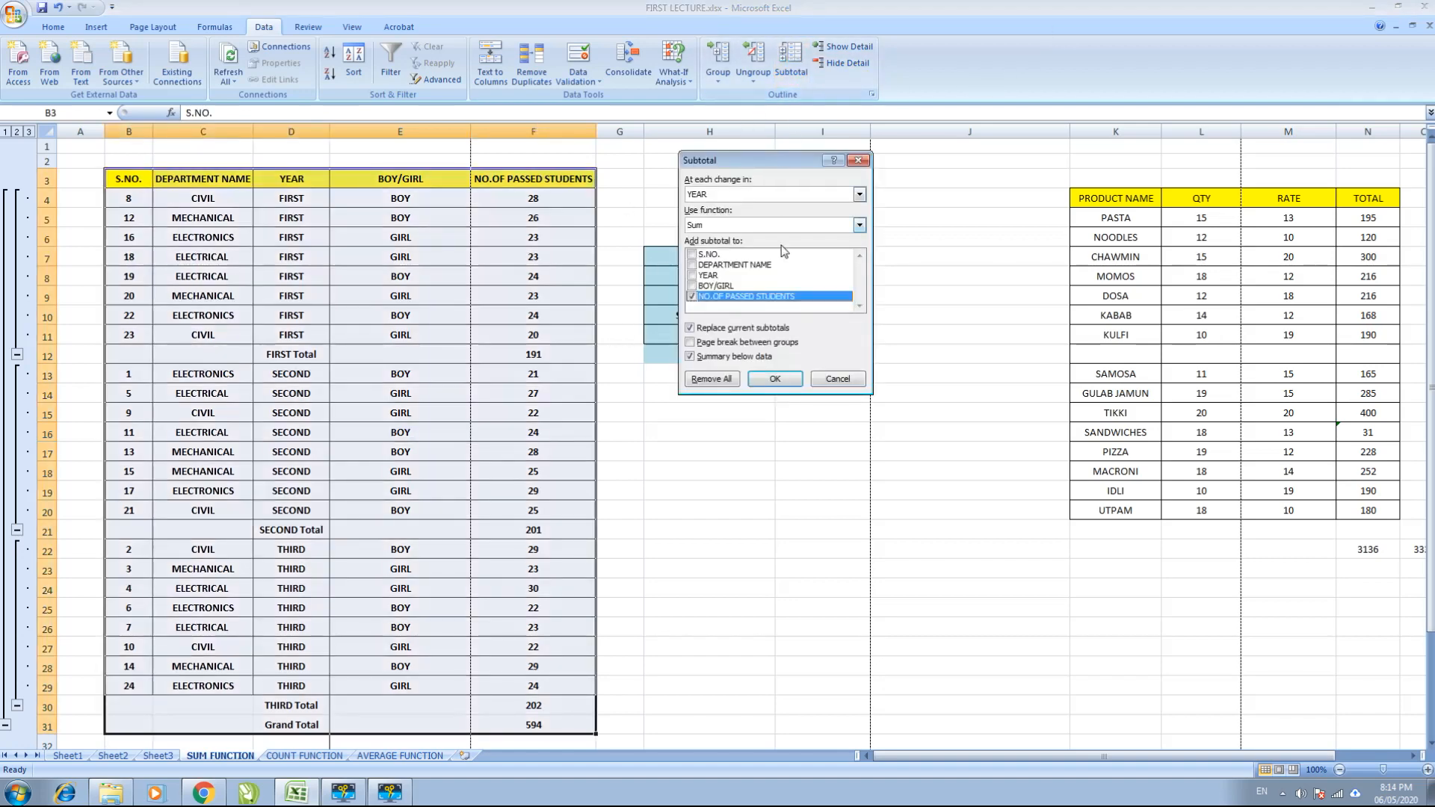
{"action": "left_click", "coordinate": [721, 381]}
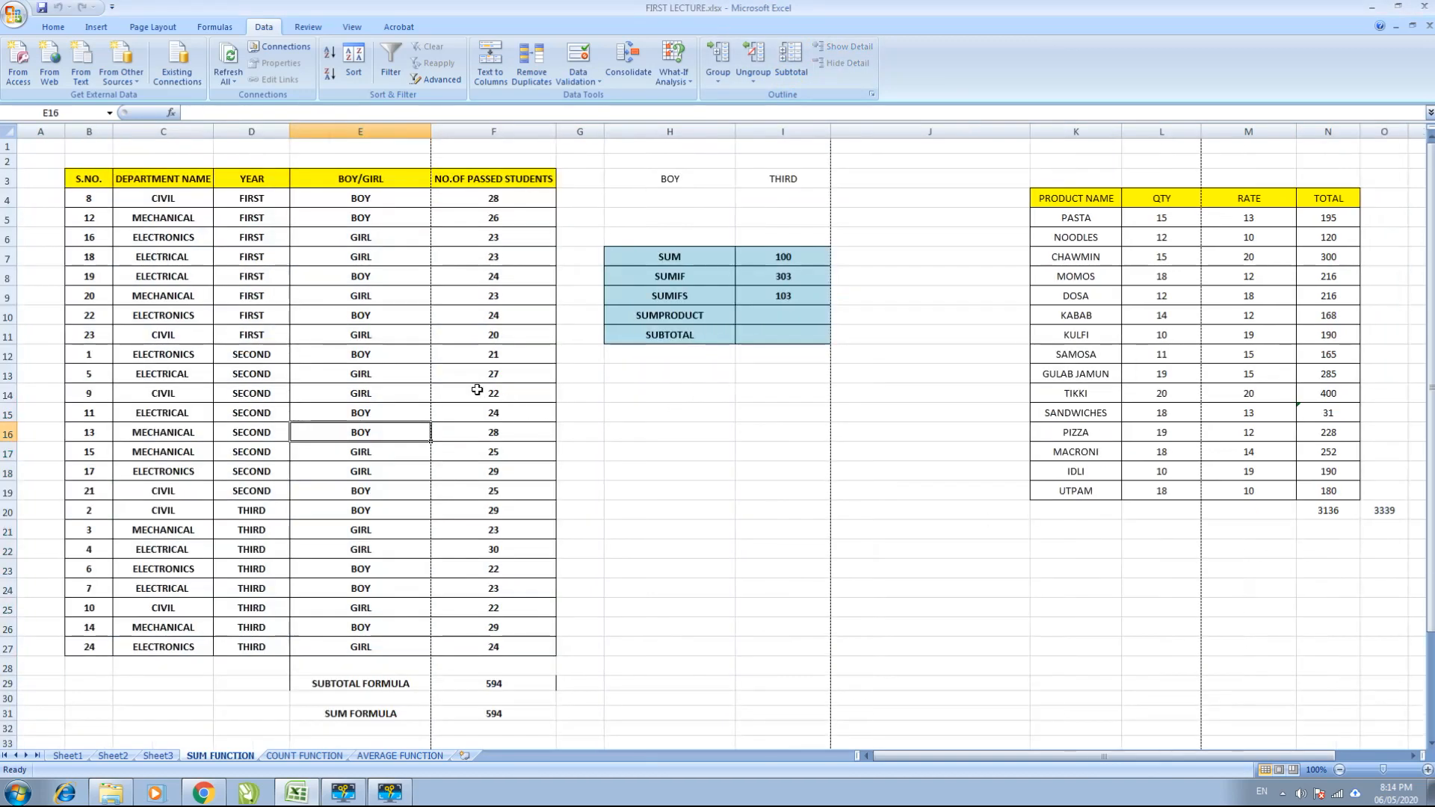
Sort the student table by DEPARTMENT NAME in ascending order and add Sum subtotals of NO.OF PASSED STUDENTS at each change in DEPARTMENT NAME.
{"action": "left_click", "coordinate": [154, 273]}
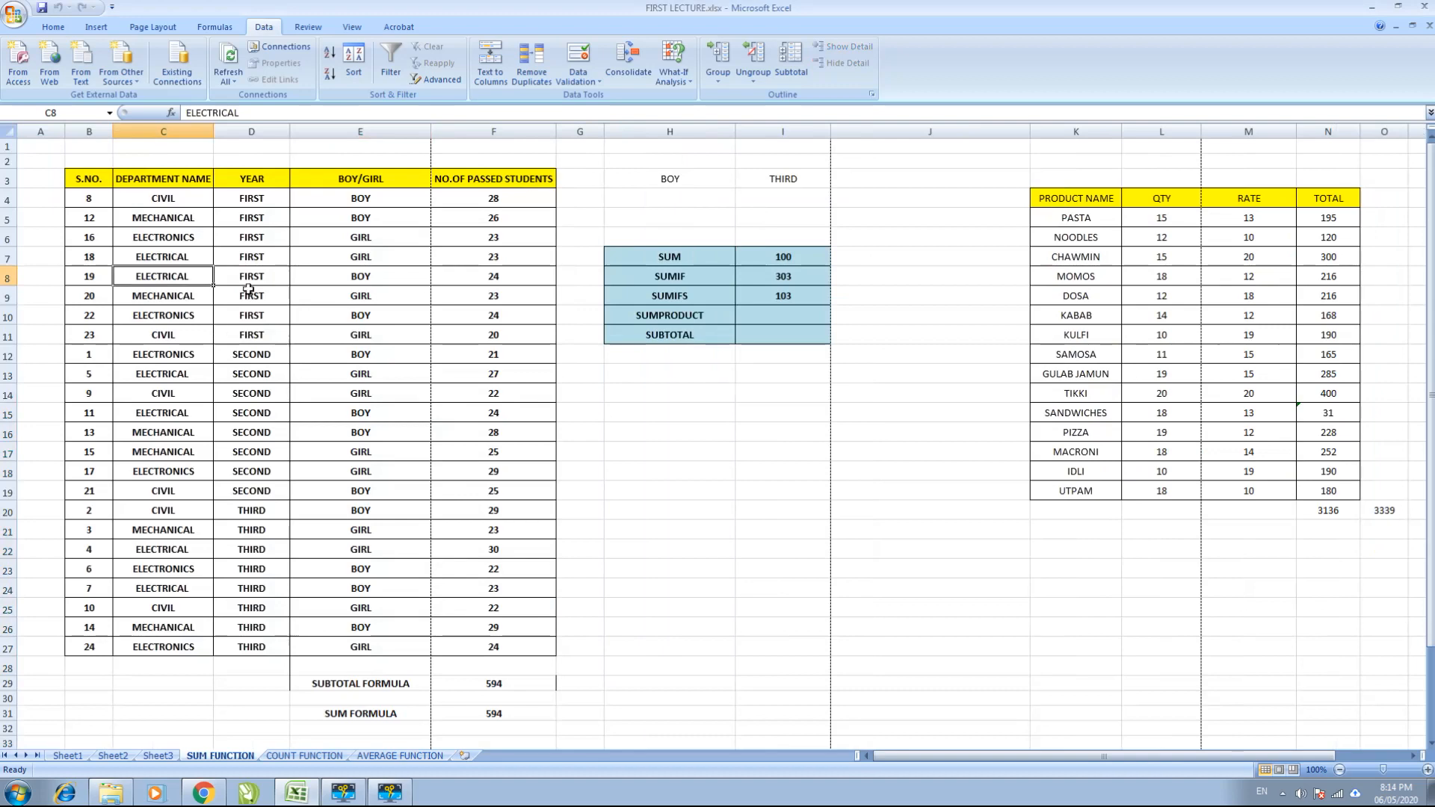
{"action": "left_click", "coordinate": [331, 60]}
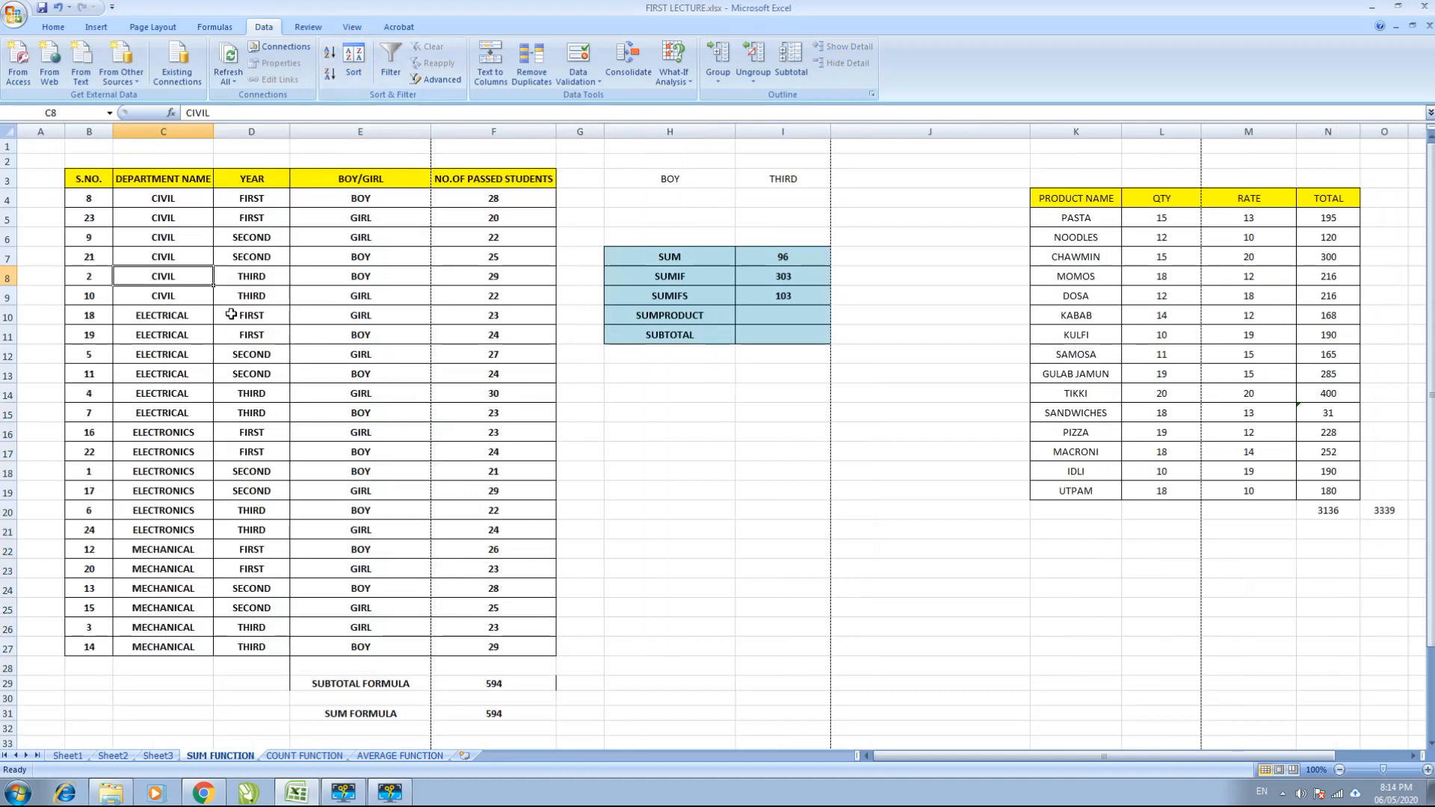
{"action": "left_click", "coordinate": [786, 64]}
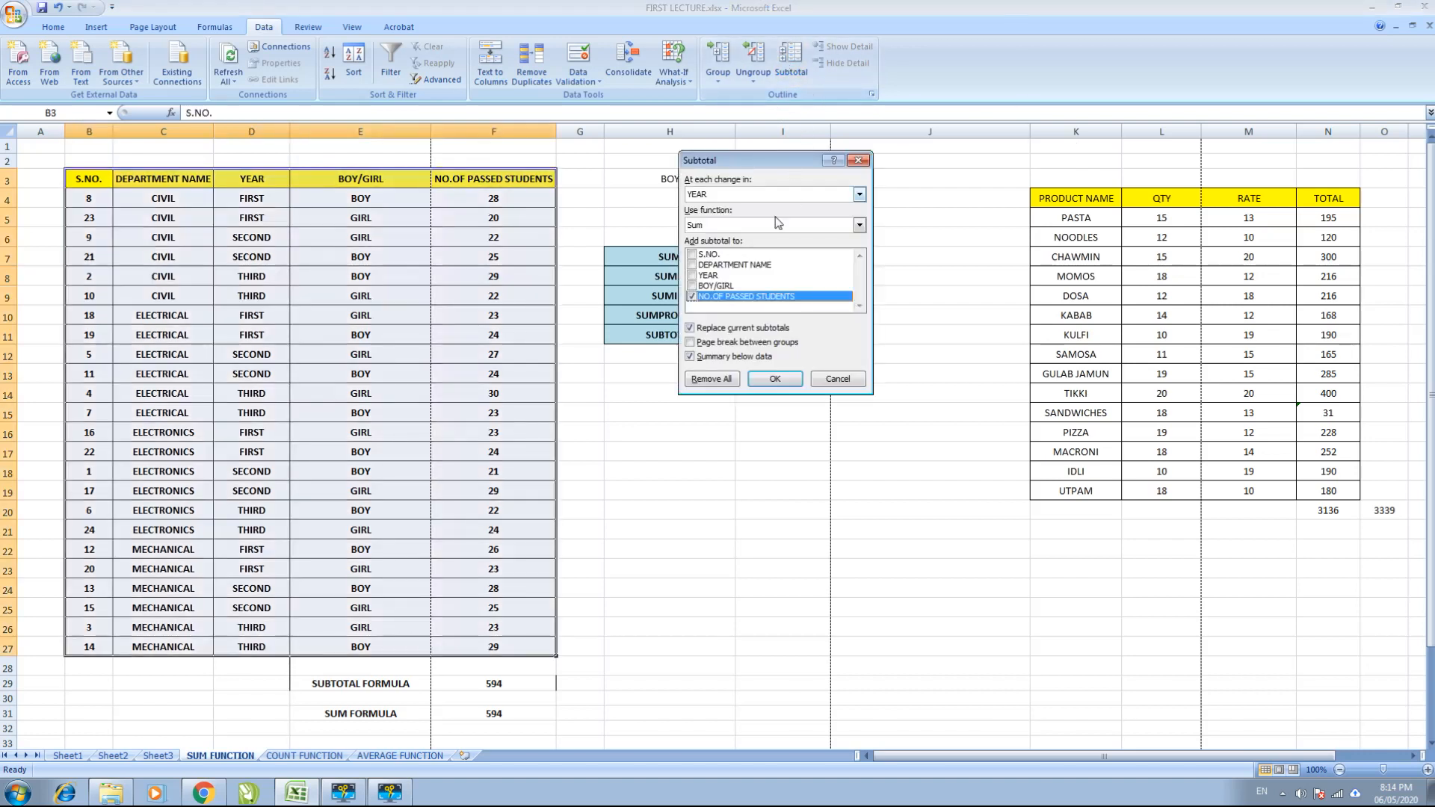
{"action": "left_click", "coordinate": [779, 196]}
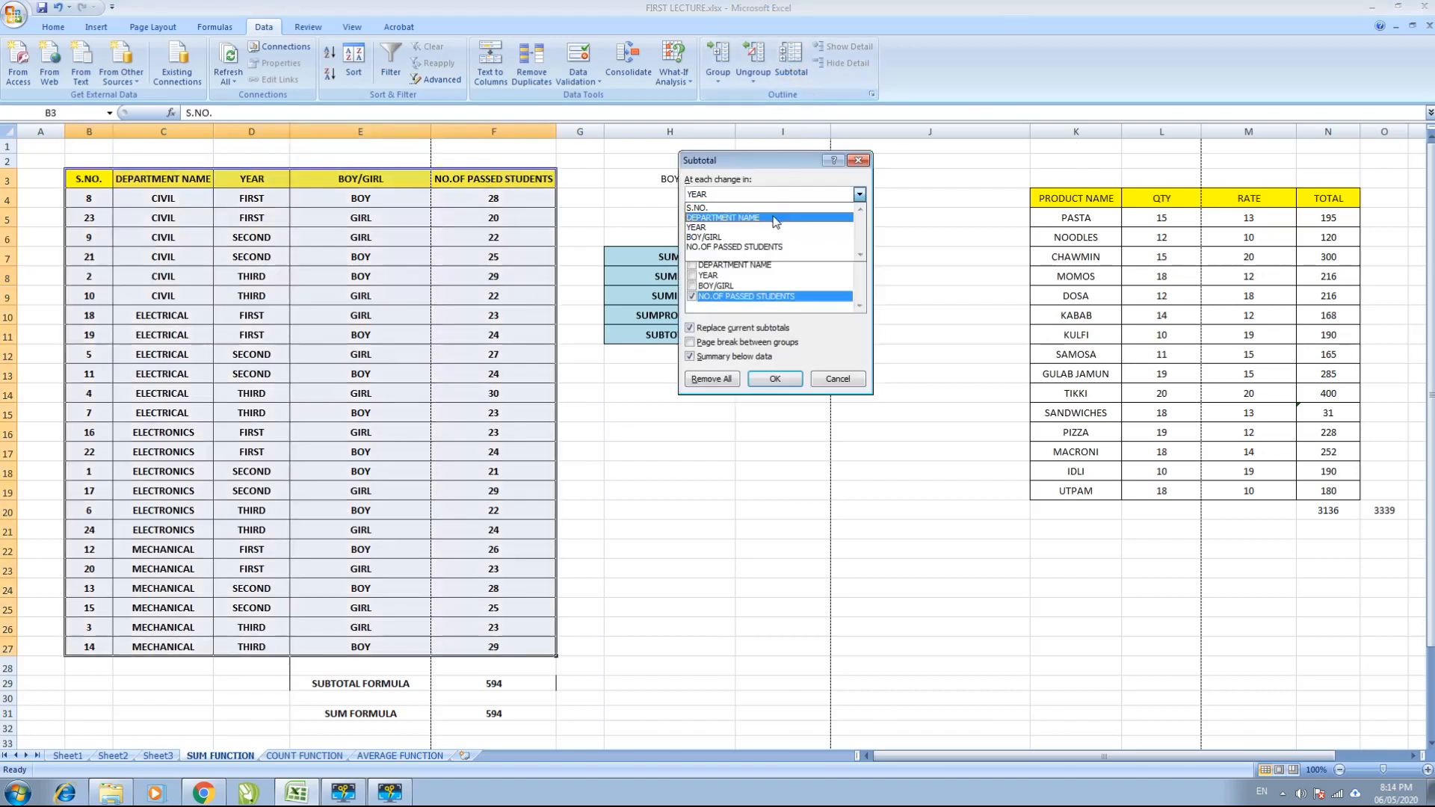
{"action": "left_click", "coordinate": [777, 217]}
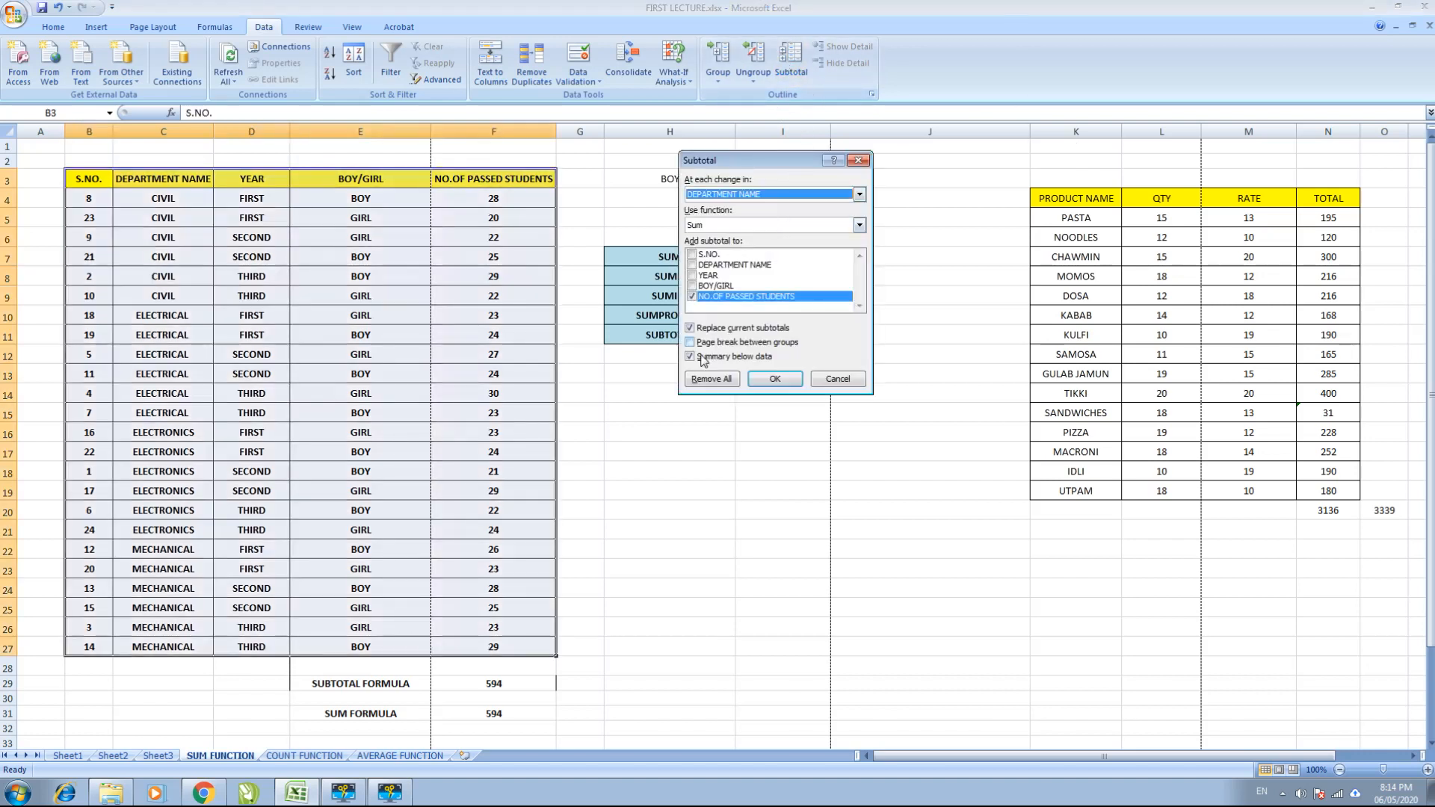
{"action": "left_click", "coordinate": [779, 380]}
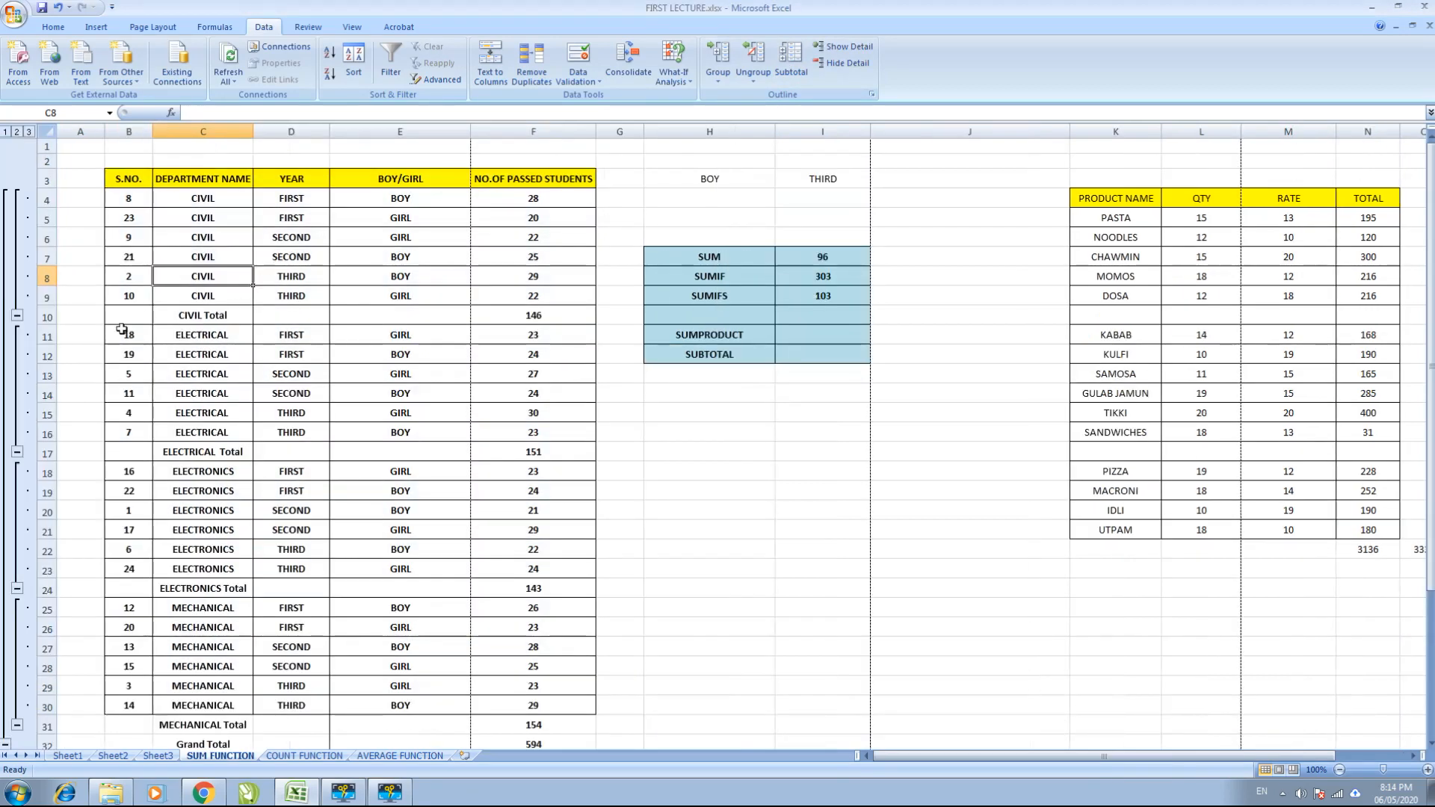
Review the CIVIL and ELECTRICAL total rows and remove all department subtotals from the student table.
{"action": "left_click", "coordinate": [193, 319]}
{"action": "left_click", "coordinate": [236, 456]}
{"action": "left_click", "coordinate": [533, 458]}
{"action": "scroll", "coordinate": [404, 435], "scroll_direction": "down", "scroll_amount": 1}
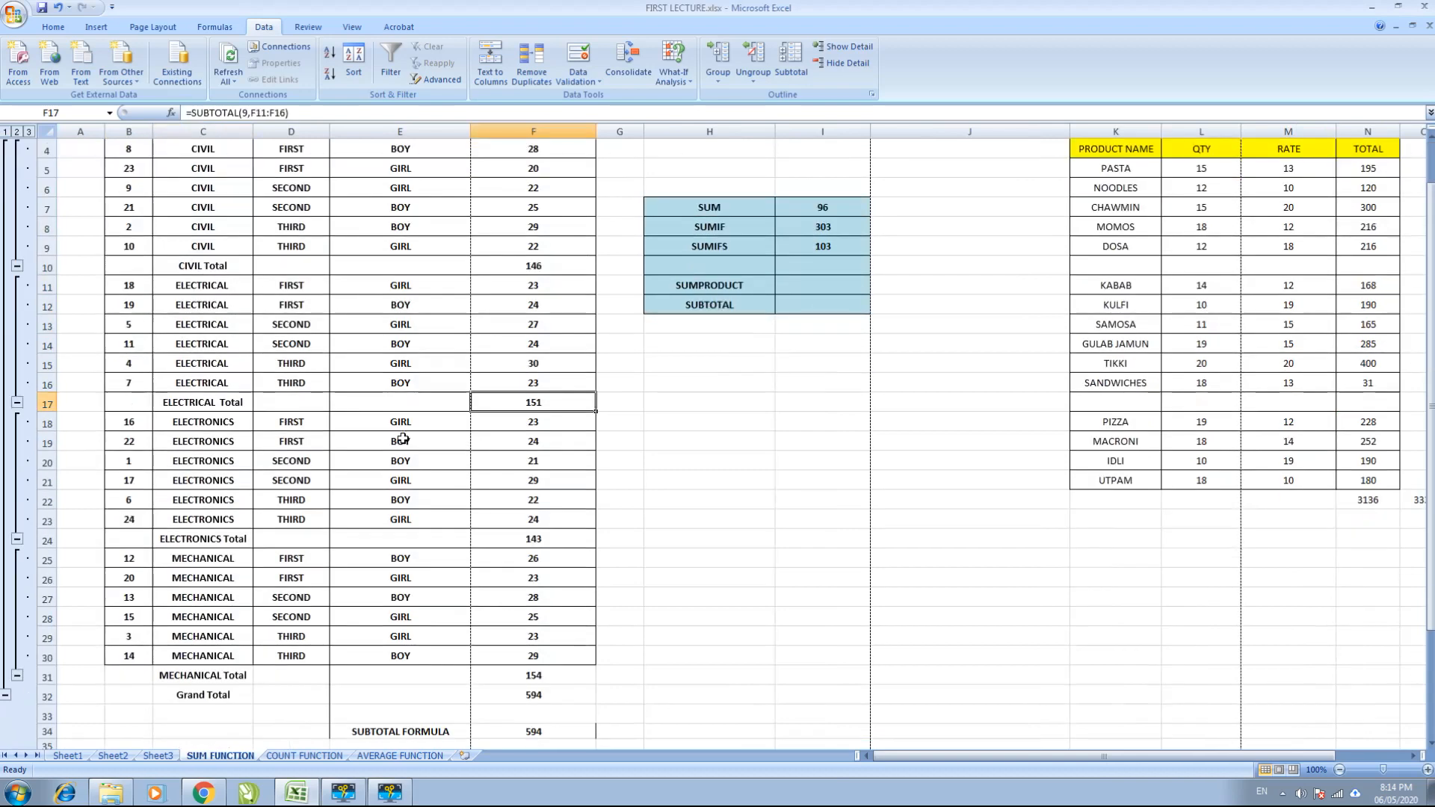
{"action": "scroll", "coordinate": [403, 439], "scroll_direction": "up", "scroll_amount": 1}
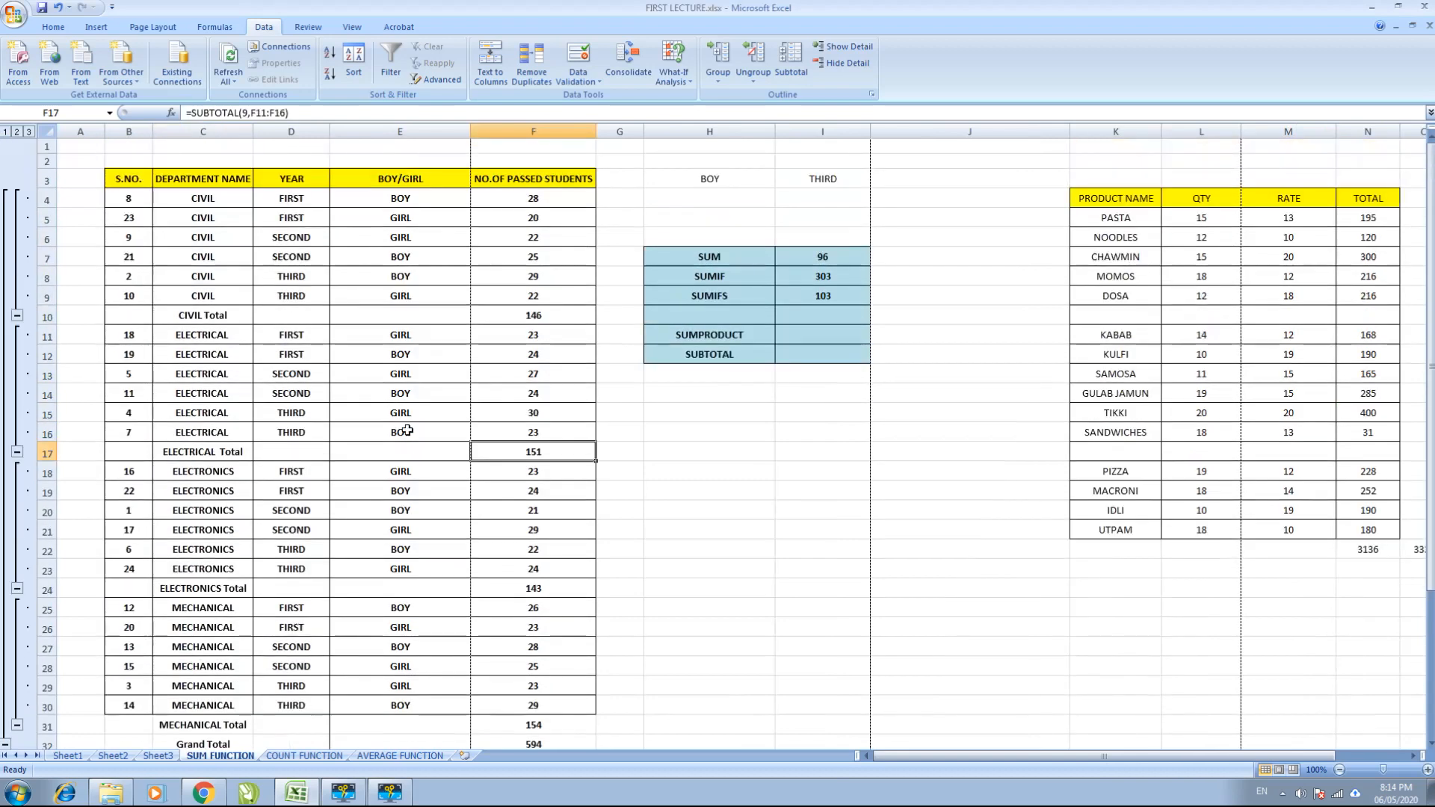
{"action": "left_click", "coordinate": [790, 63]}
{"action": "left_click", "coordinate": [711, 378]}
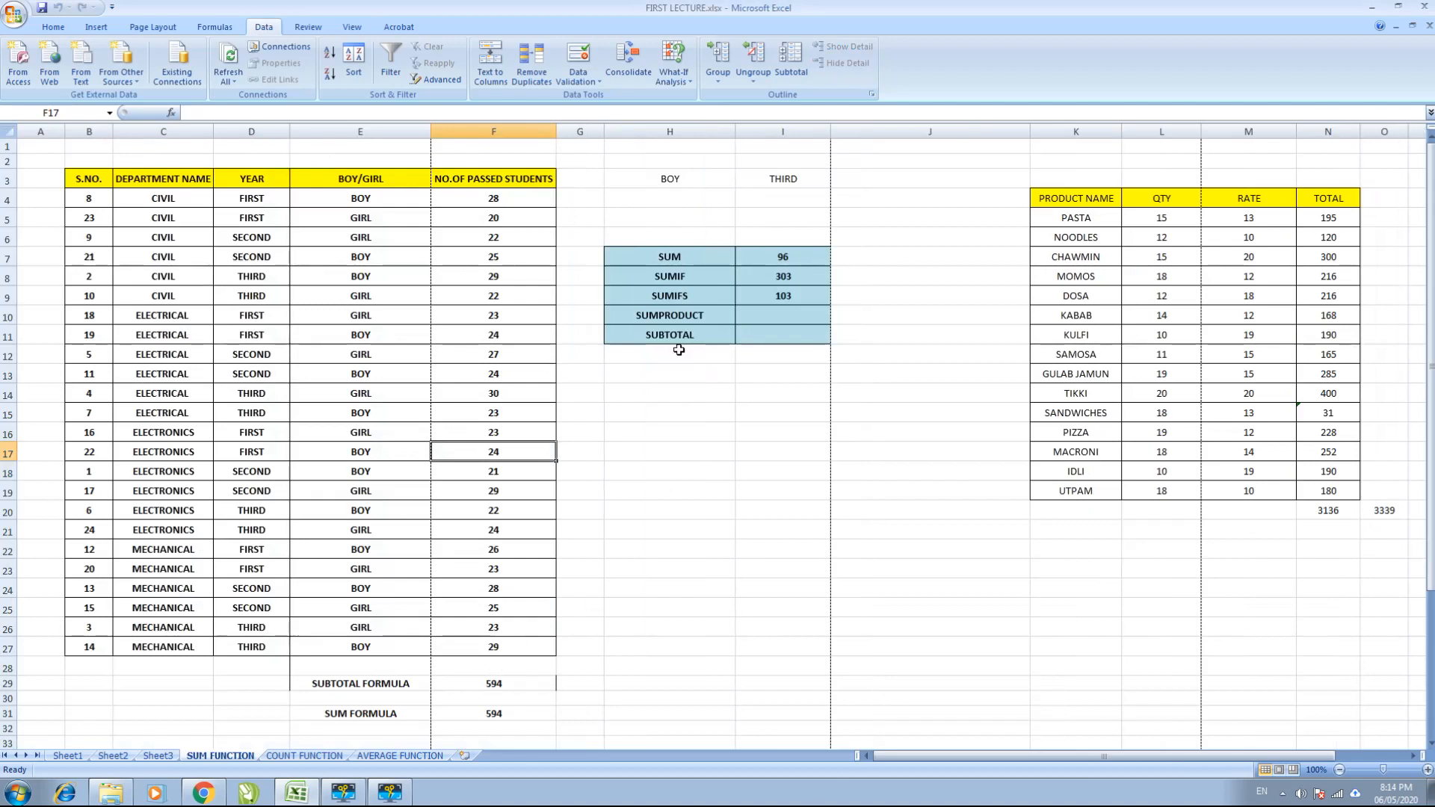
Select the function labels from SUM to SUBTOTAL in H7:H11 for review.
{"action": "left_click", "coordinate": [688, 263]}
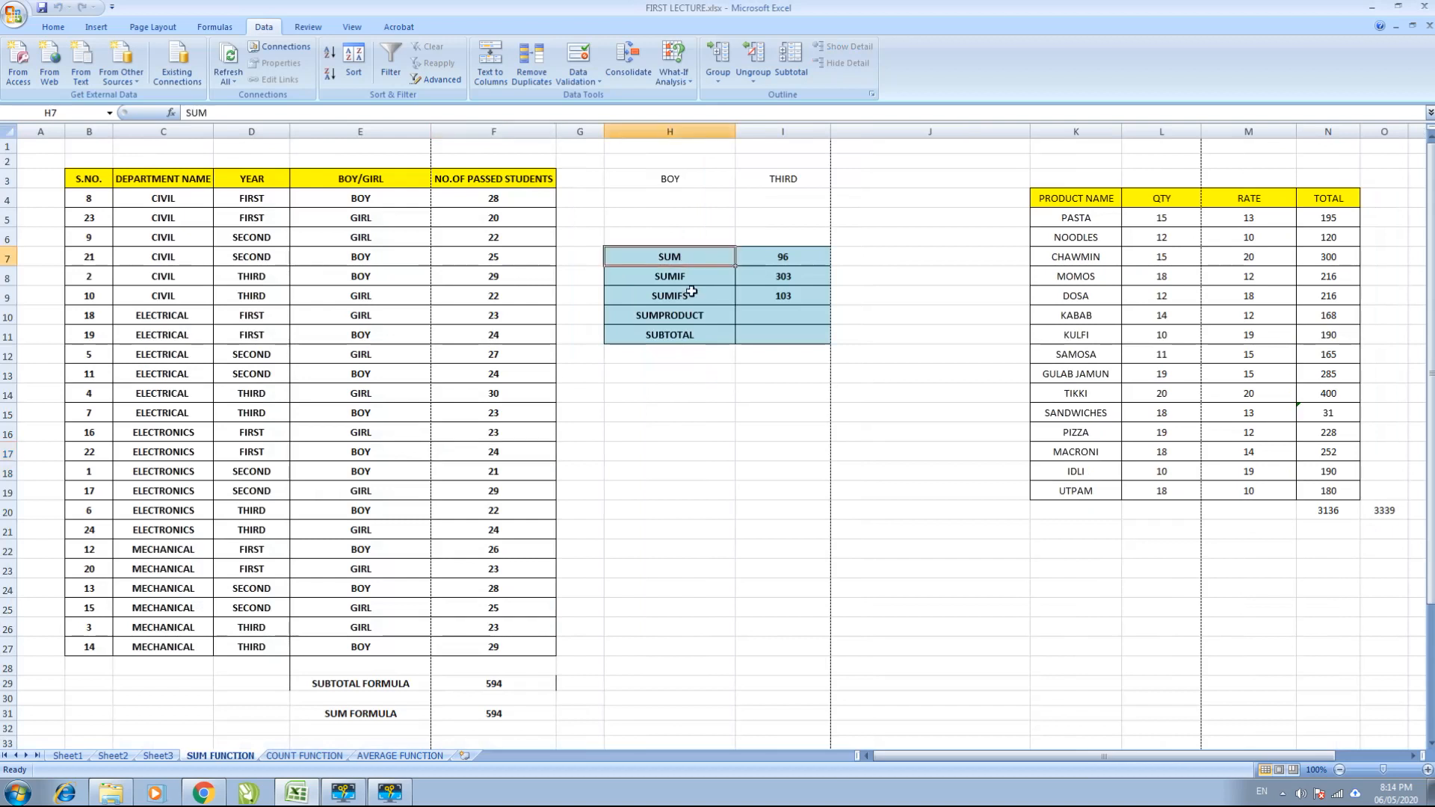
{"action": "left_click_drag", "start_coordinate": [690, 338], "coordinate": [691, 264]}
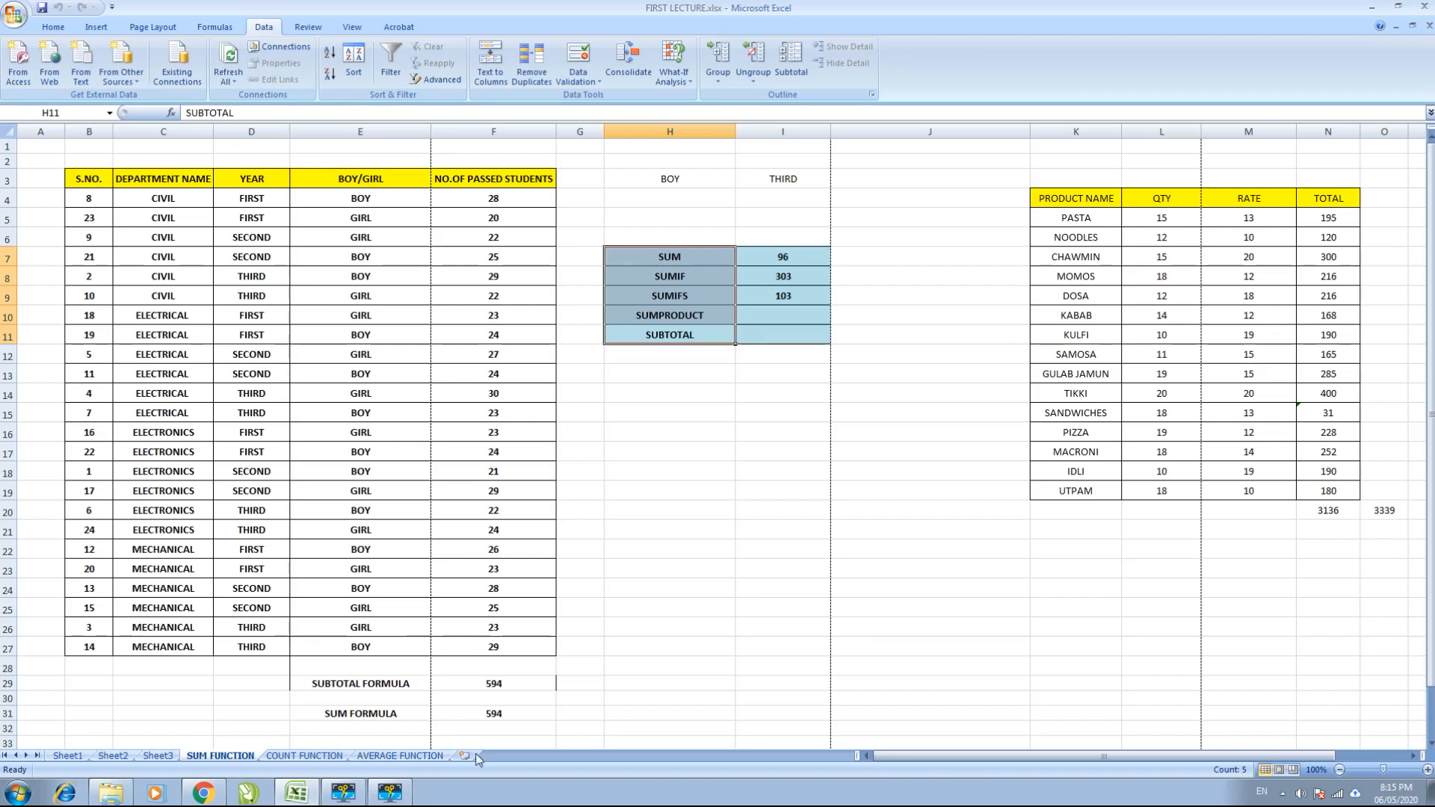
{"action": "left_click", "coordinate": [383, 800]}
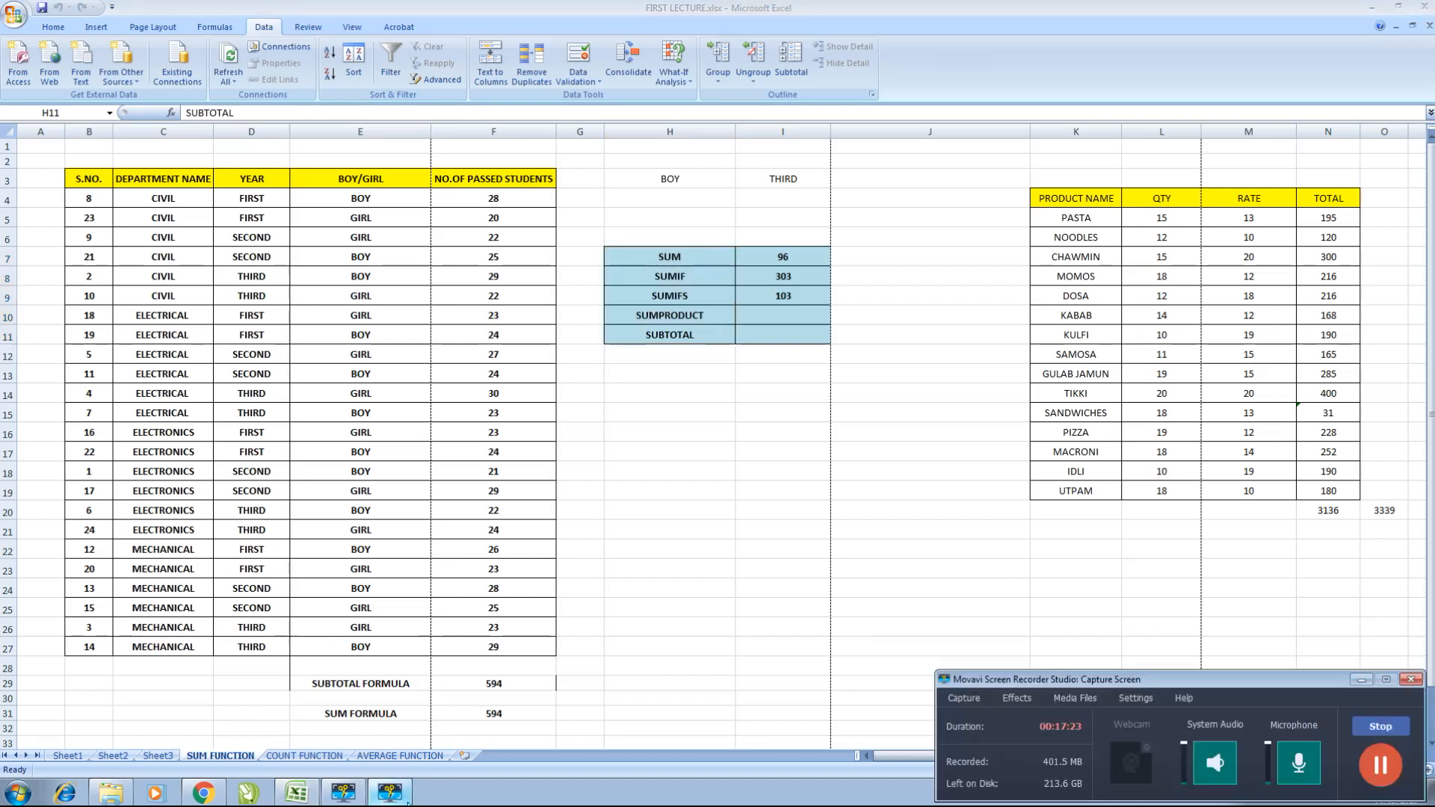